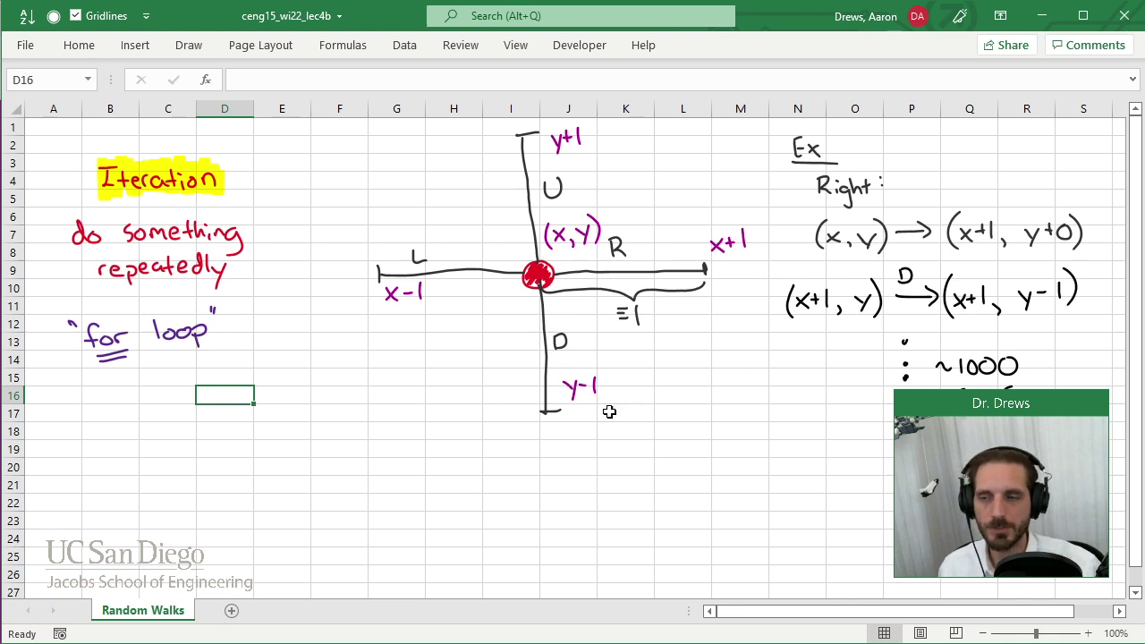
{"action": "key", "text": "alt+Tab"}
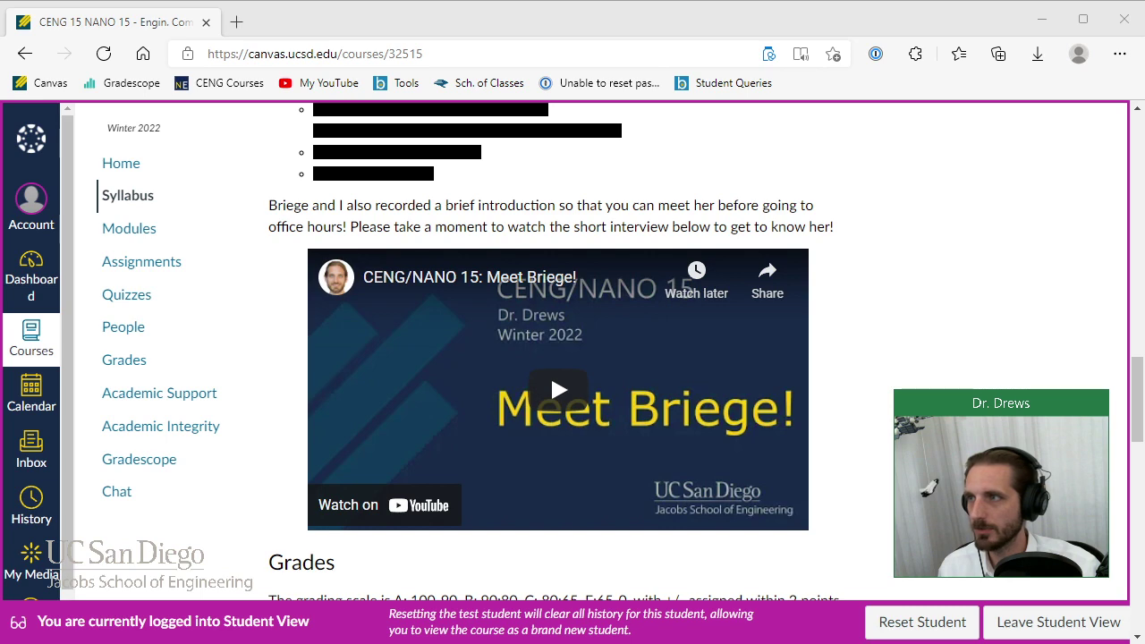
{"action": "key", "text": "alt+Tab"}
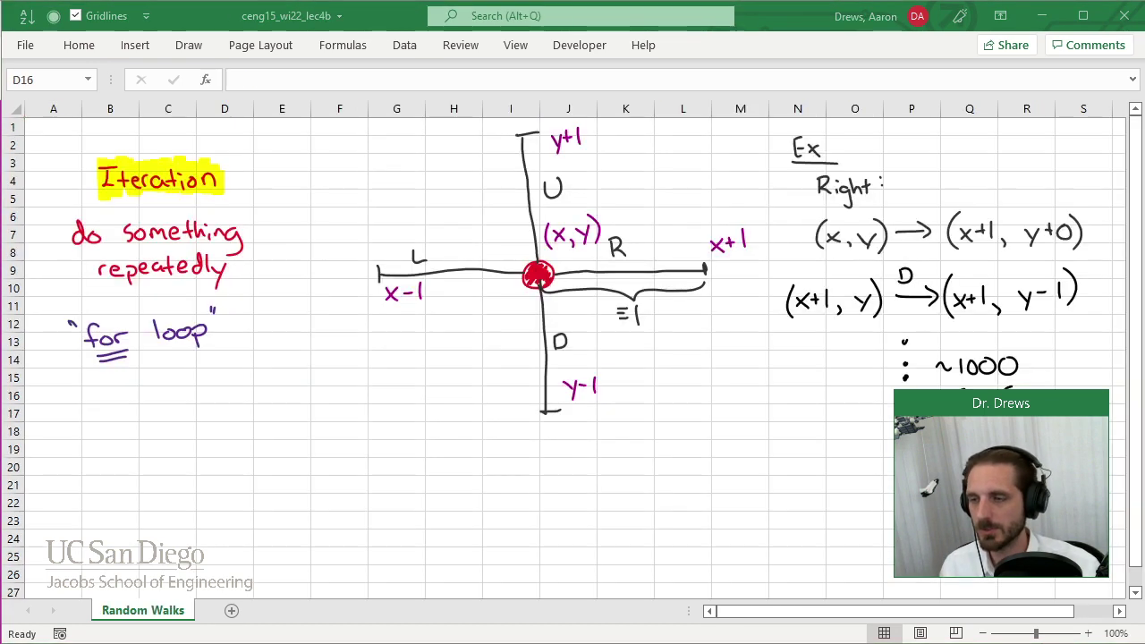
Step: Add a new worksheet after Random Walks and rename it Pseudocode
{"action": "left_click", "coordinate": [231, 611]}
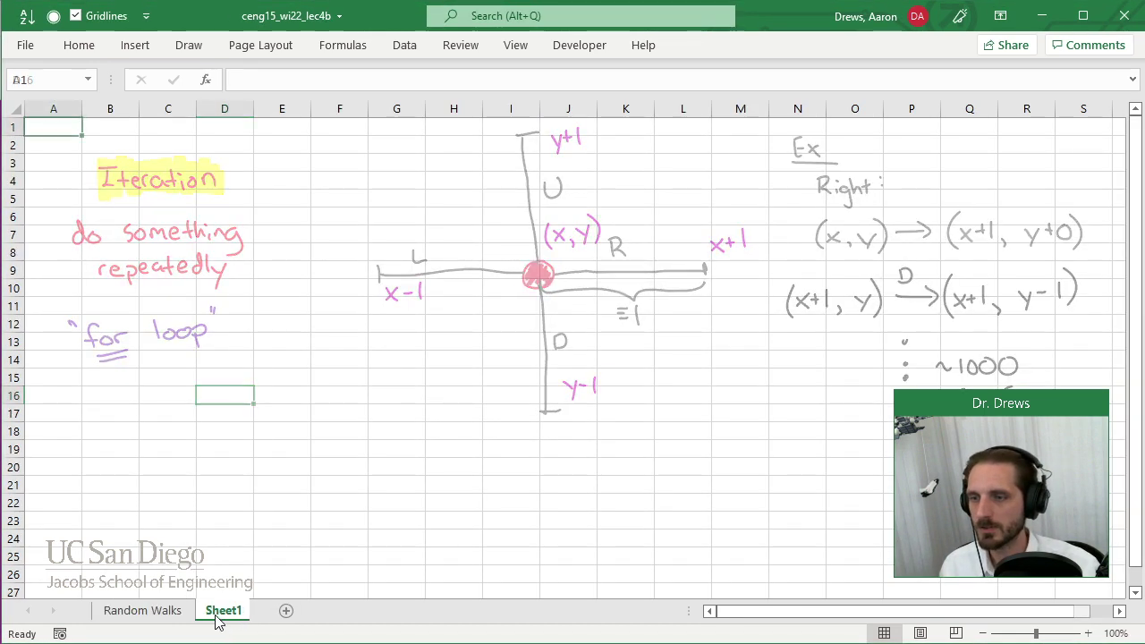
{"action": "right_click", "coordinate": [223, 615]}
{"action": "left_click", "coordinate": [273, 415]}
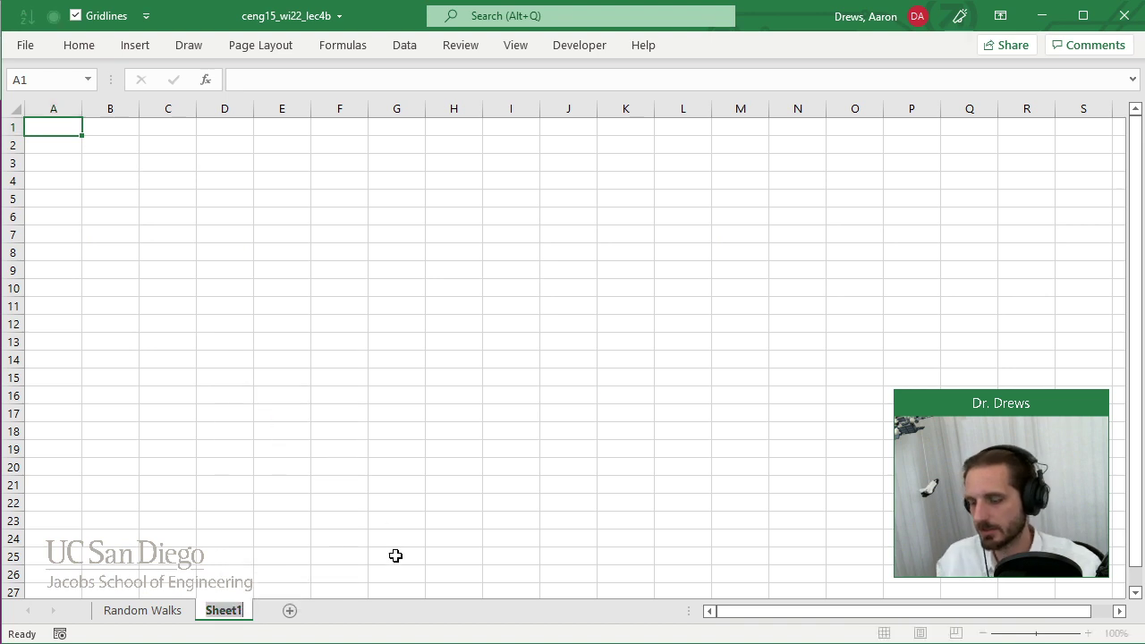
{"action": "type", "text": "Pseudocode"}
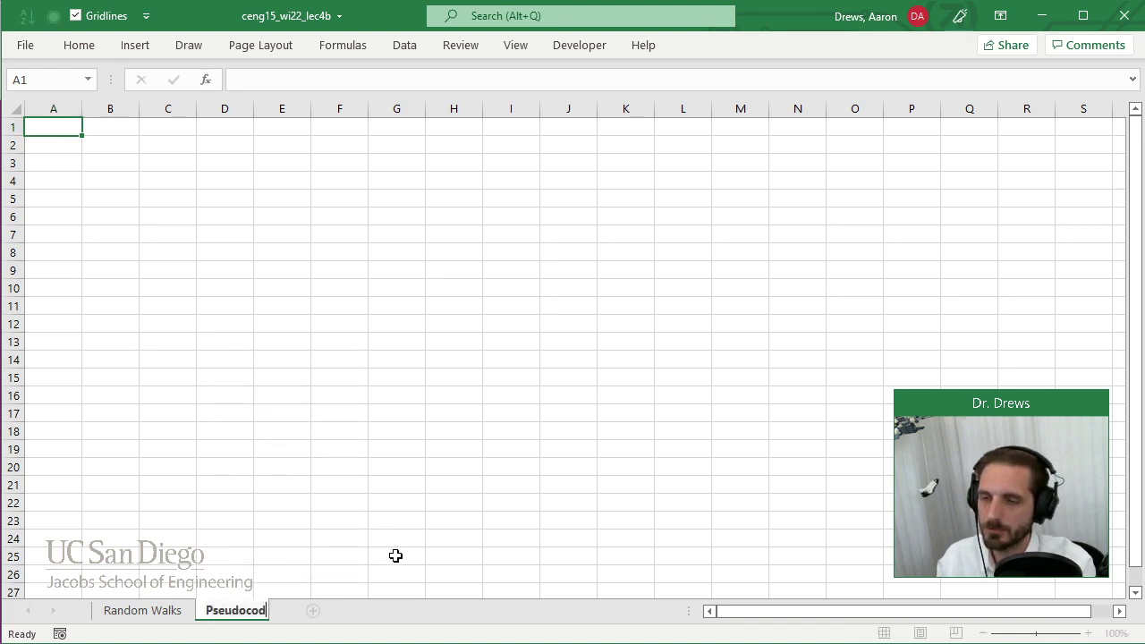
{"action": "key", "text": "Return"}
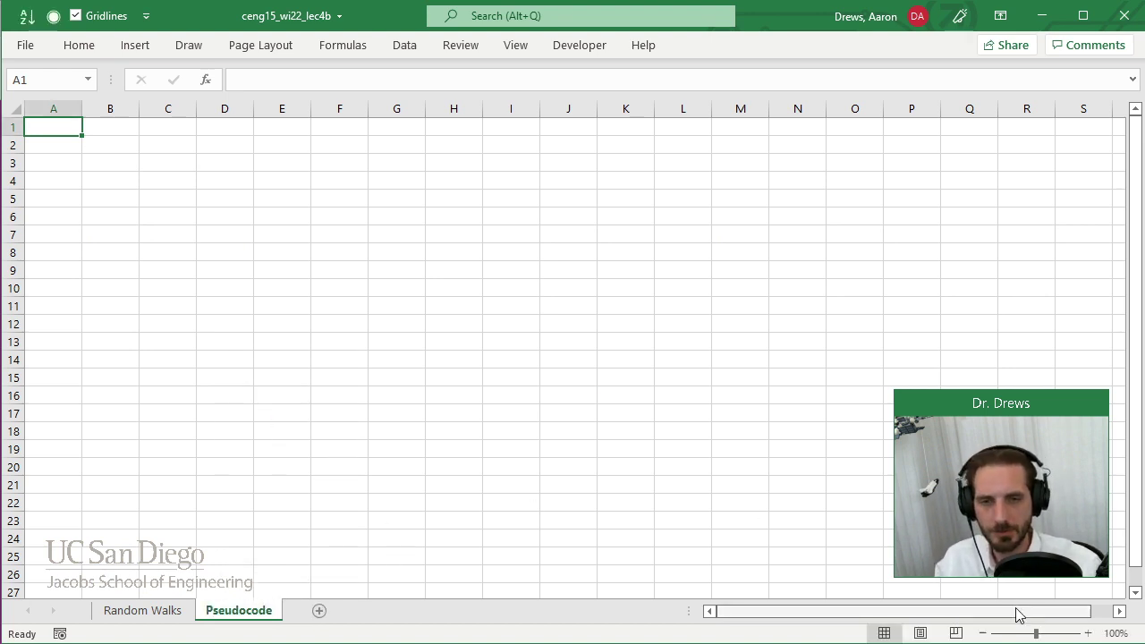
Step: Freeze columns A to D of the Pseudocode sheet, with the split before column E
{"action": "left_click", "coordinate": [1087, 634]}
{"action": "left_click", "coordinate": [1087, 634]}
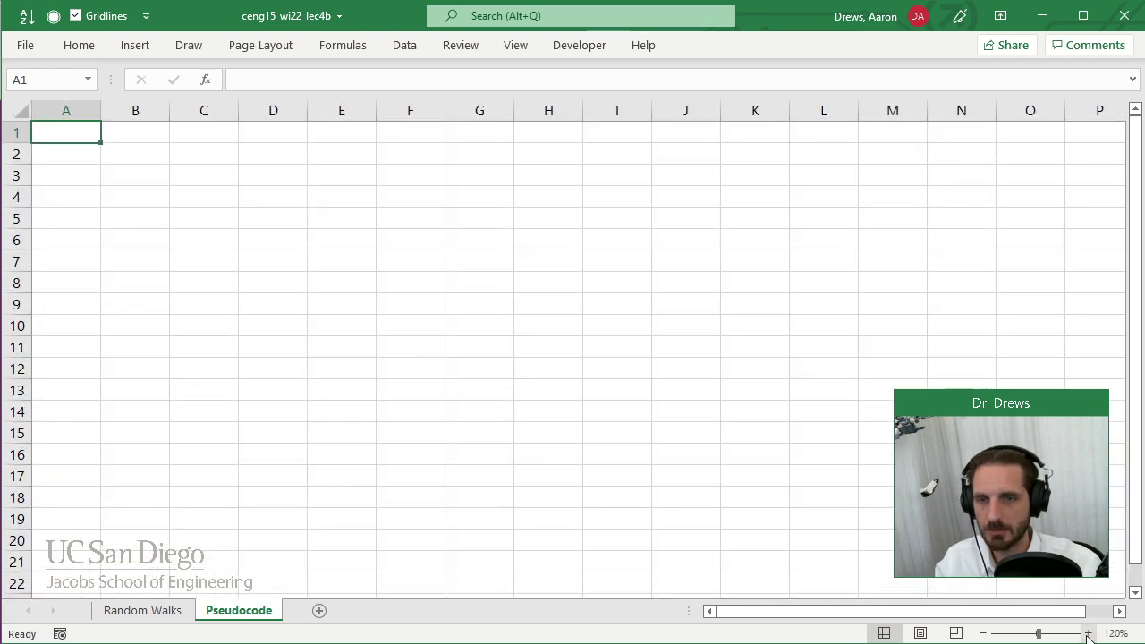
{"action": "left_click", "coordinate": [1087, 634]}
{"action": "left_click", "coordinate": [63, 299]}
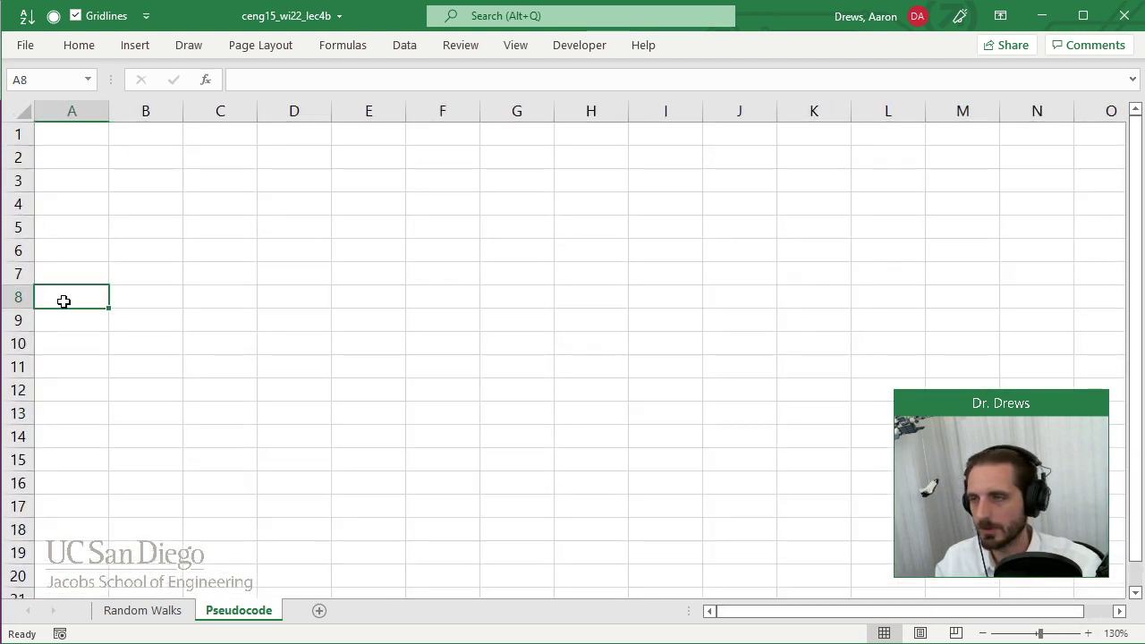
{"action": "left_click", "coordinate": [85, 139]}
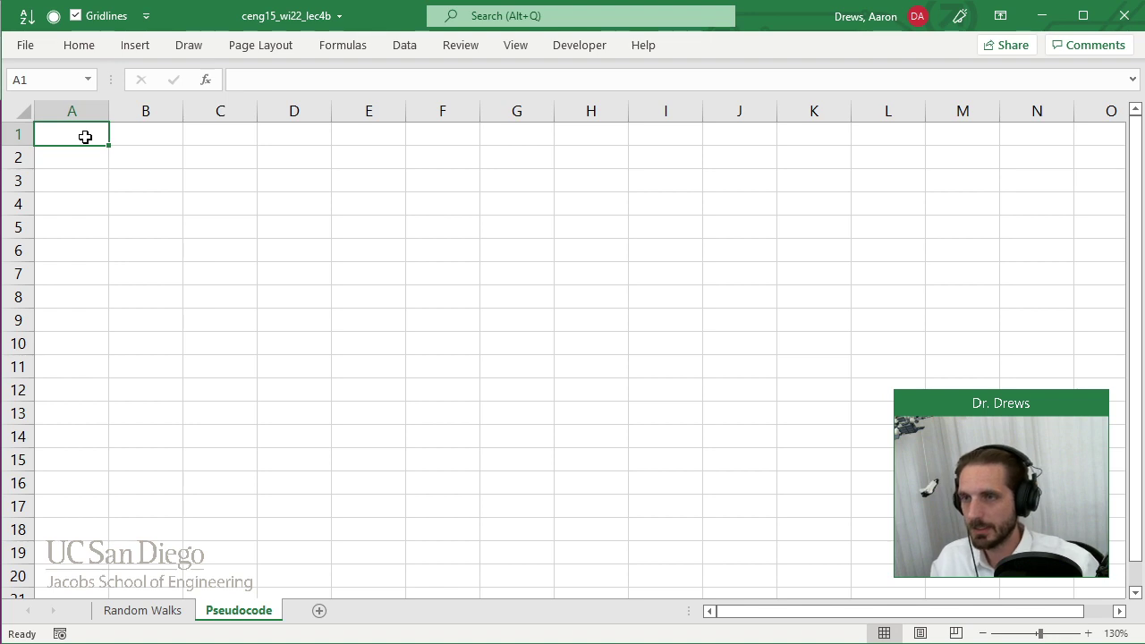
{"action": "left_click", "coordinate": [368, 136]}
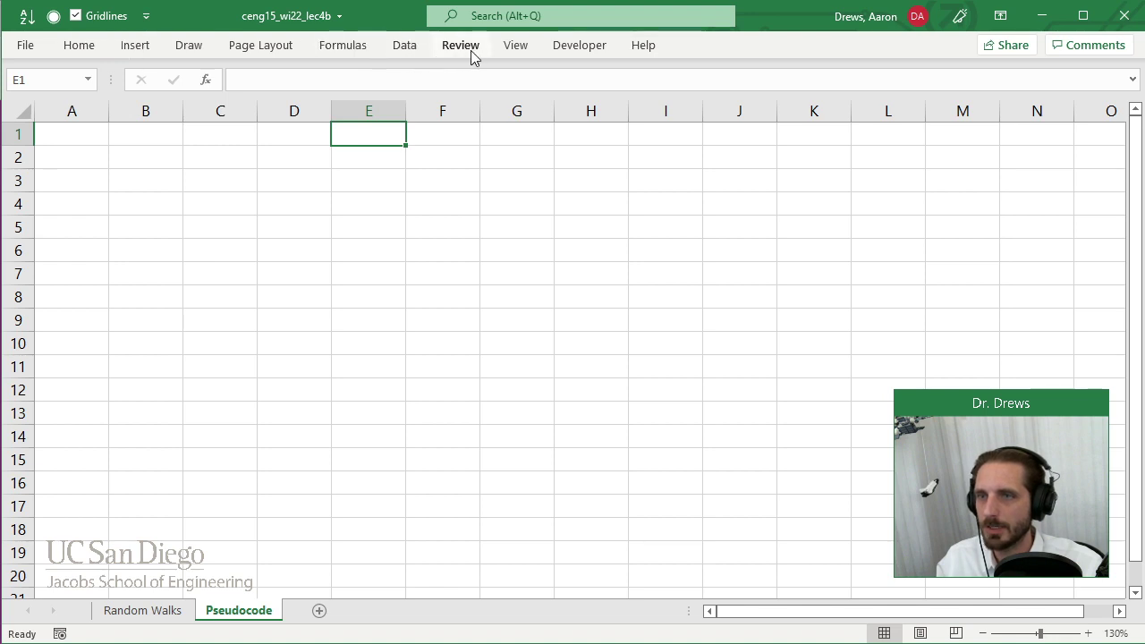
{"action": "left_click", "coordinate": [507, 50]}
{"action": "left_click", "coordinate": [517, 50]}
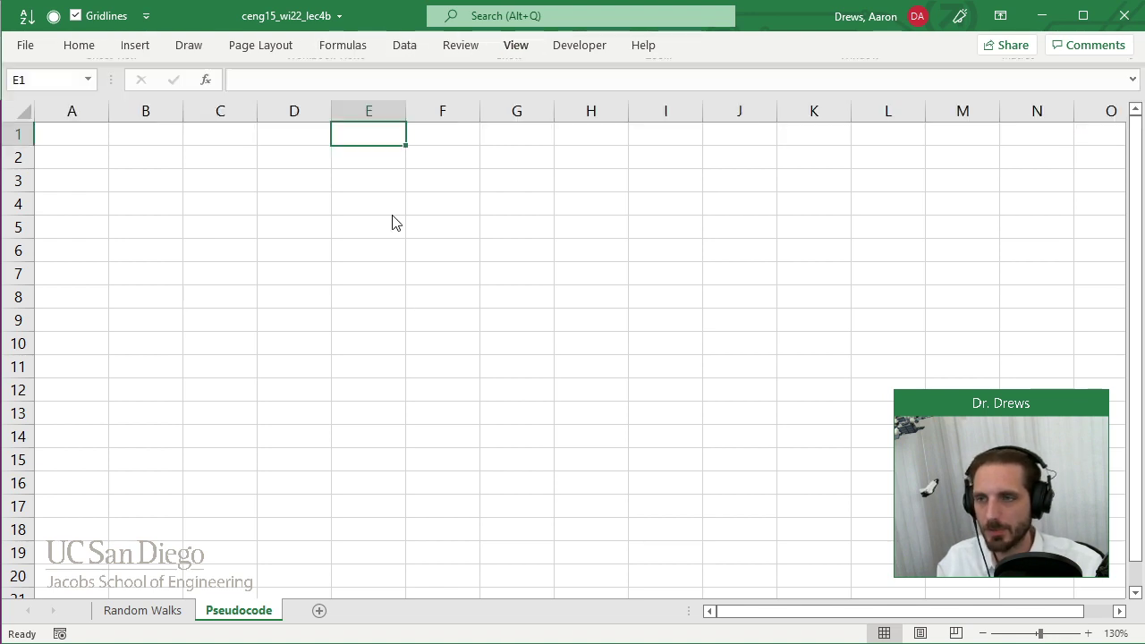
{"action": "left_click", "coordinate": [516, 50]}
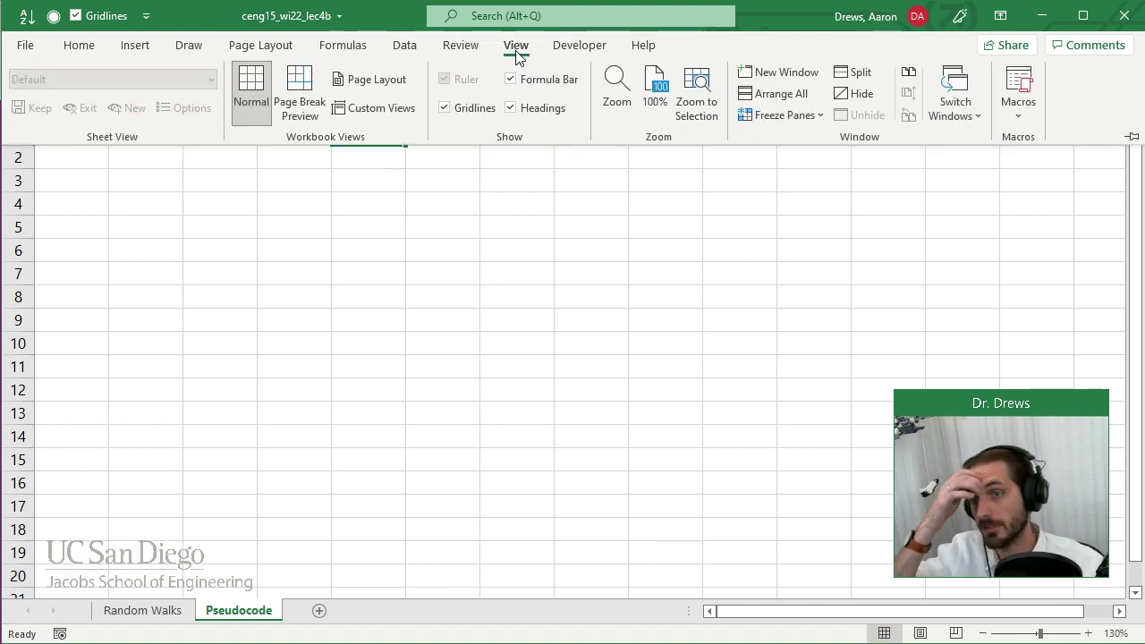
{"action": "left_click", "coordinate": [791, 114]}
{"action": "left_click", "coordinate": [801, 154]}
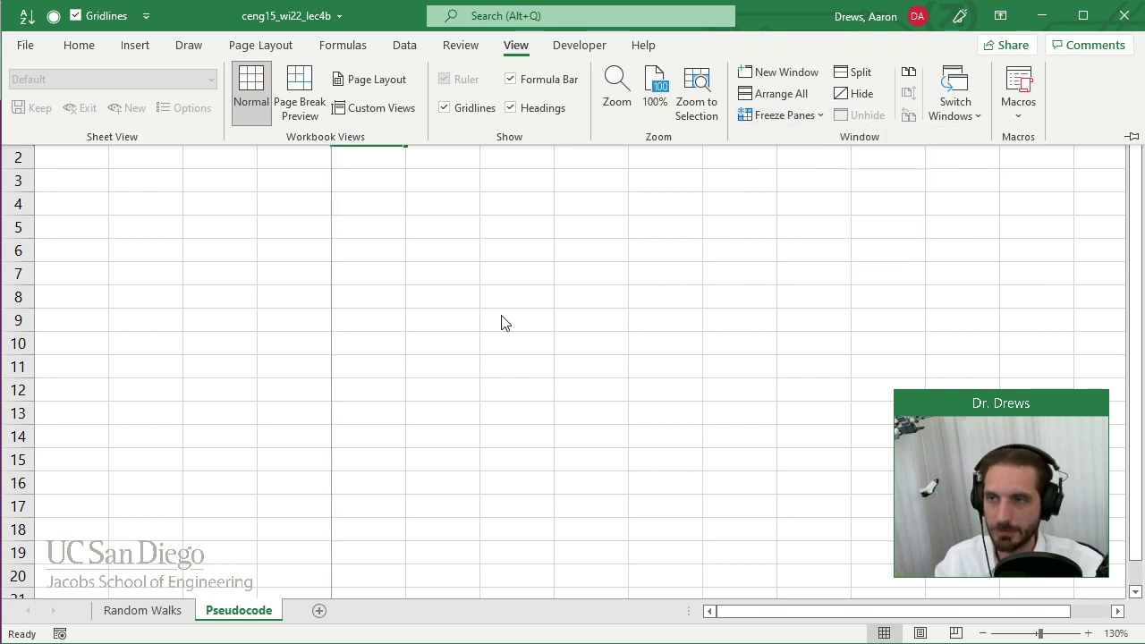
Step: Enter the heading "Pseudocode" in cell A1
{"action": "left_click", "coordinate": [87, 150]}
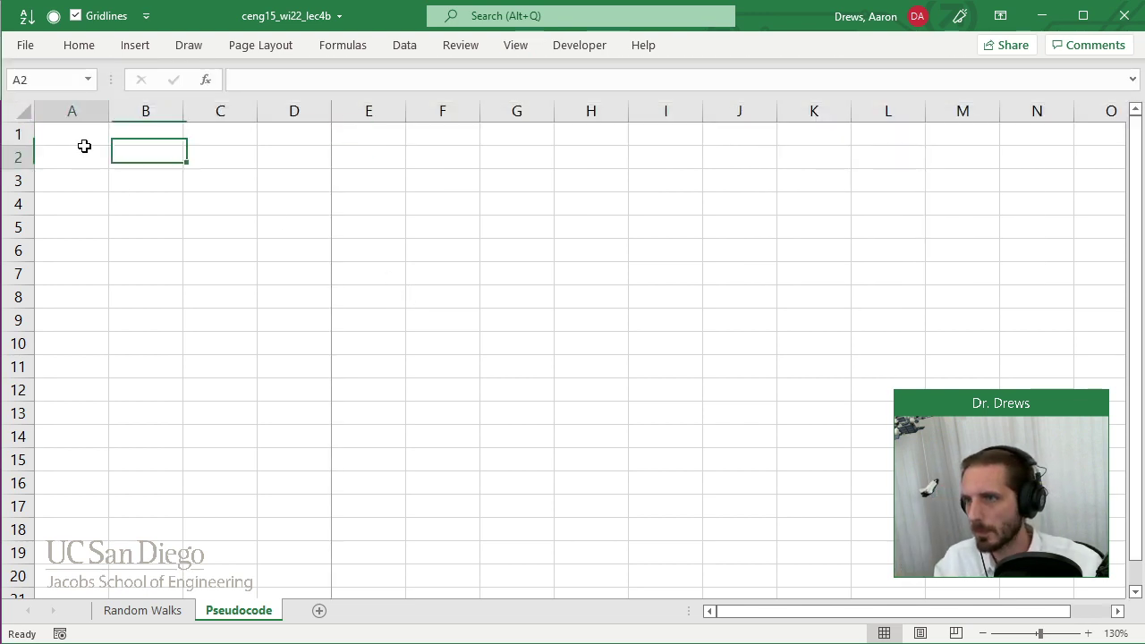
{"action": "key", "text": "Up"}
{"action": "type", "text": "Pse"}
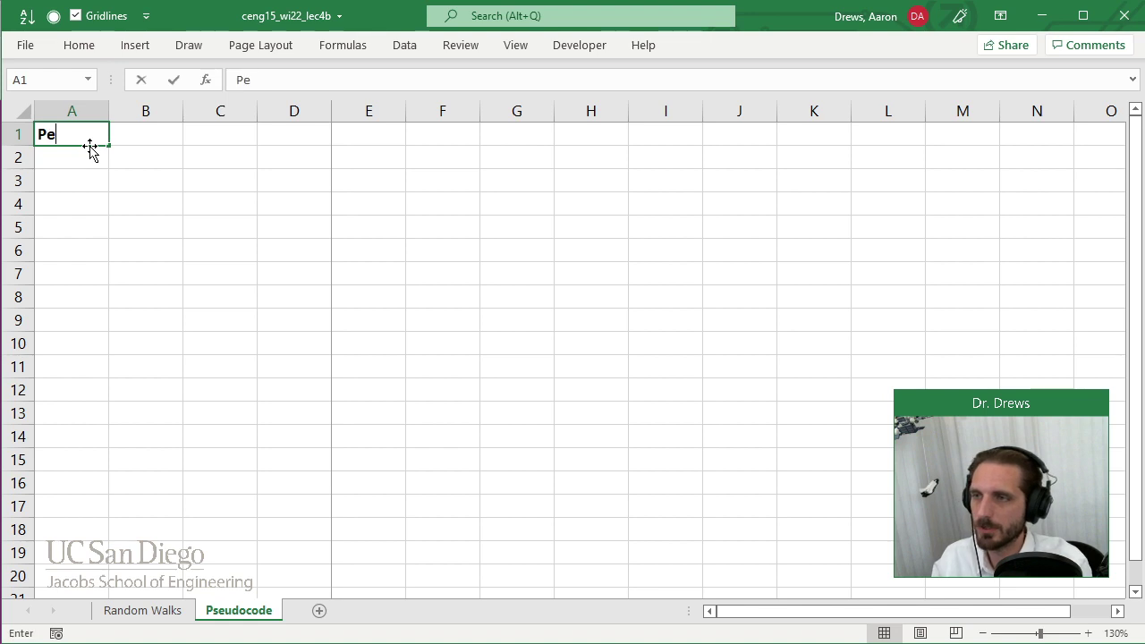
{"action": "type", "text": "udocode"}
{"action": "key", "text": "Return"}
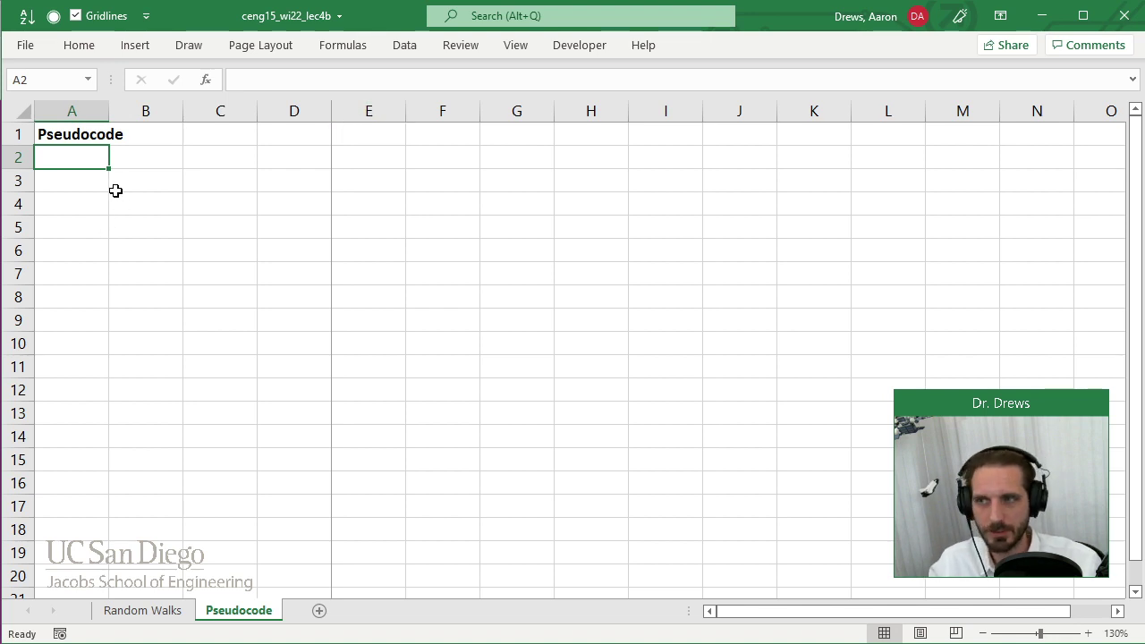
Step: Narrow column A to indent width and enter "Initialize particle at (0,0)." in cell B3
{"action": "left_click", "coordinate": [68, 175]}
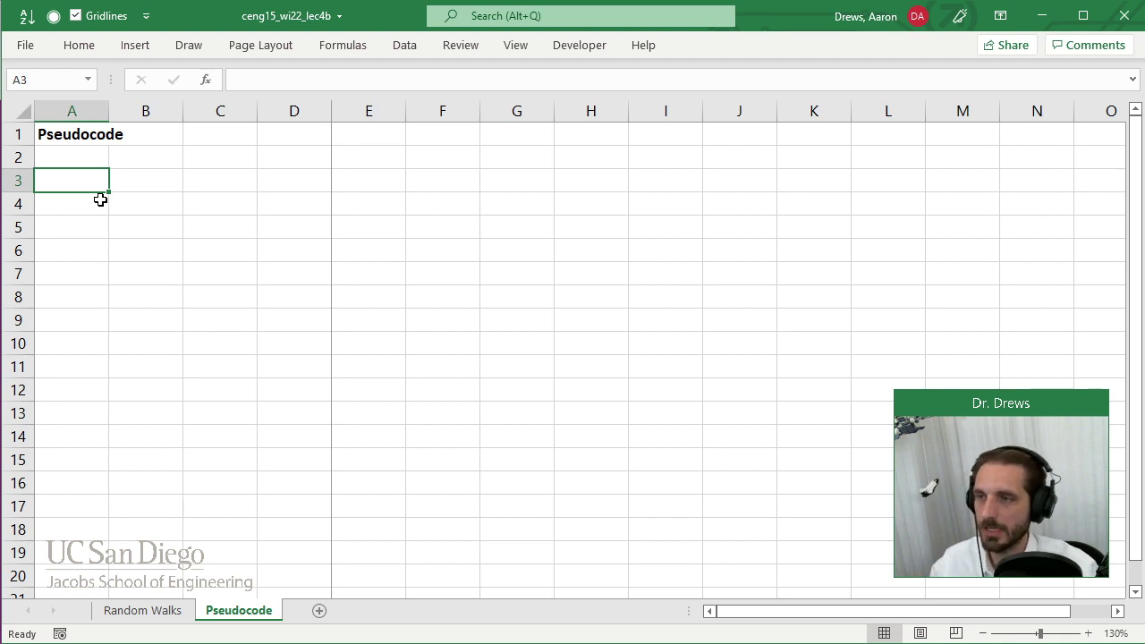
{"action": "left_click_drag", "start_coordinate": [107, 112], "coordinate": [61, 118]}
{"action": "left_click", "coordinate": [90, 179]}
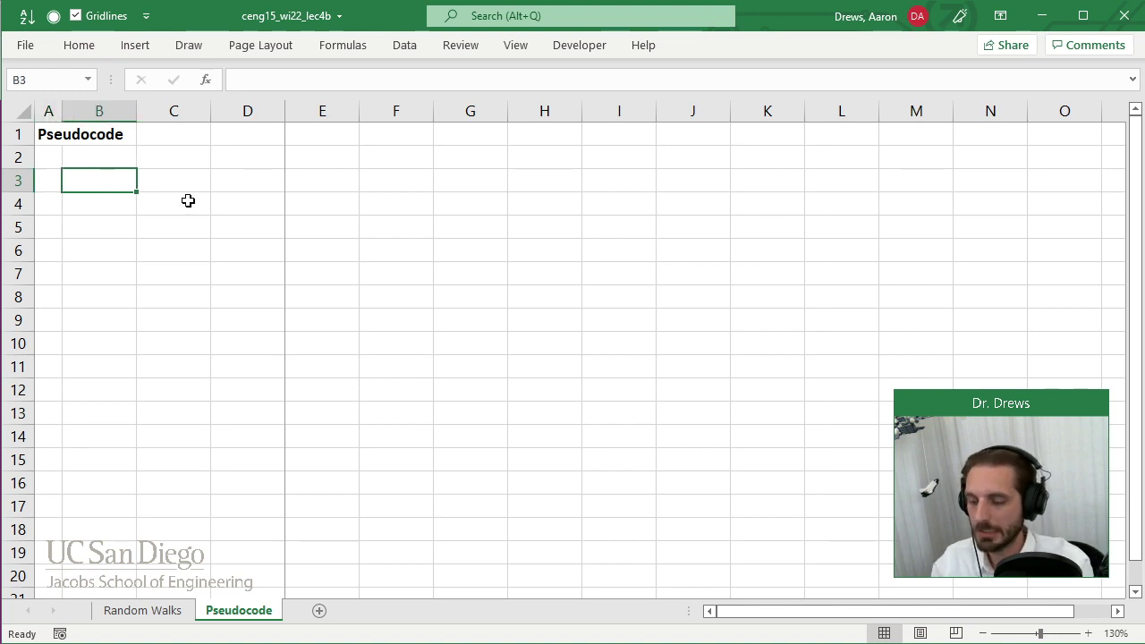
{"action": "type", "text": "Initialize particle ar"}
{"action": "key", "text": "BackSpace"}
{"action": "key", "text": "BackSpace"}
{"action": "type", "text": "t (0,0)."}
{"action": "key", "text": "Return"}
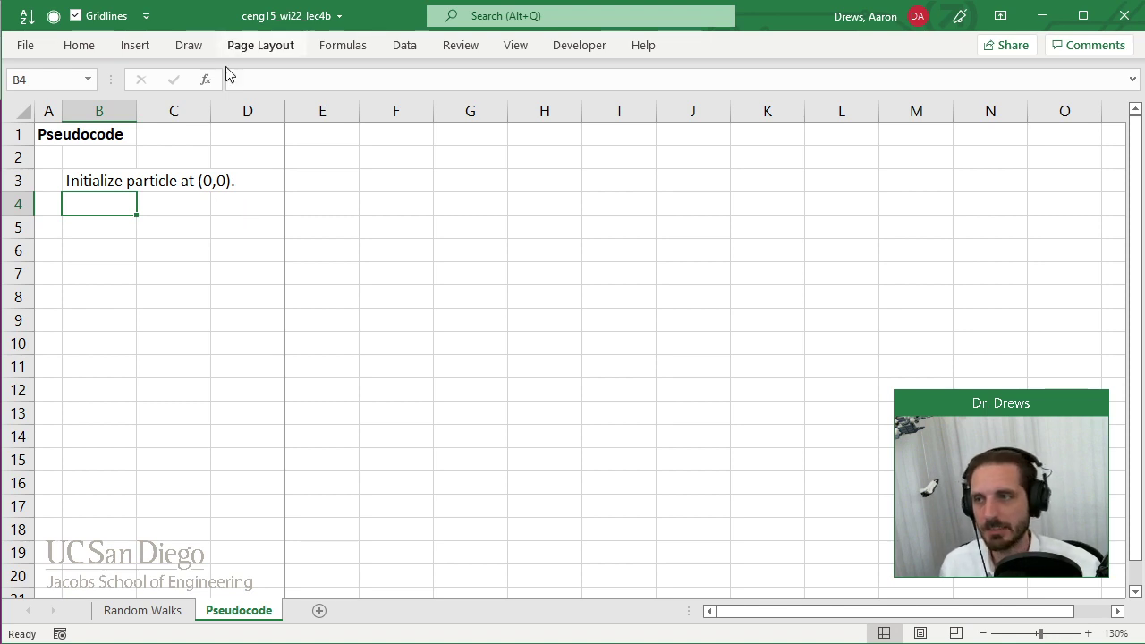
Step: Narrow column B to about half its width as a second indent level, and widen column D to about one and a half times
{"action": "left_click_drag", "start_coordinate": [137, 110], "coordinate": [101, 110]}
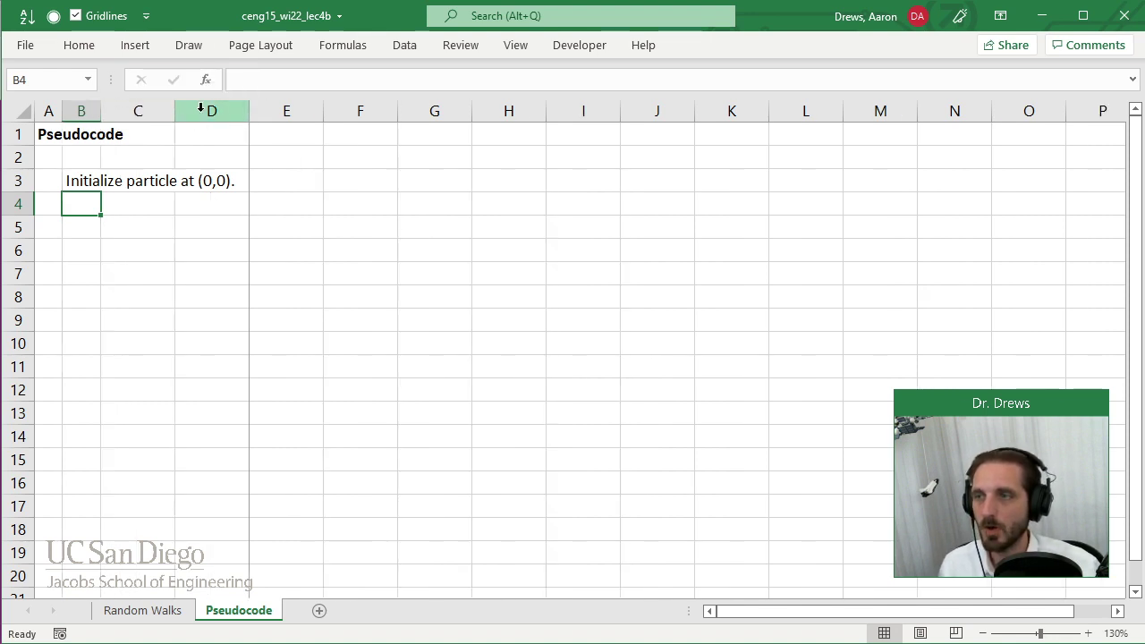
{"action": "left_click", "coordinate": [268, 111]}
{"action": "left_click", "coordinate": [245, 110]}
{"action": "left_click_drag", "start_coordinate": [249, 110], "coordinate": [290, 111]}
{"action": "left_click", "coordinate": [210, 230]}
{"action": "left_click", "coordinate": [146, 212]}
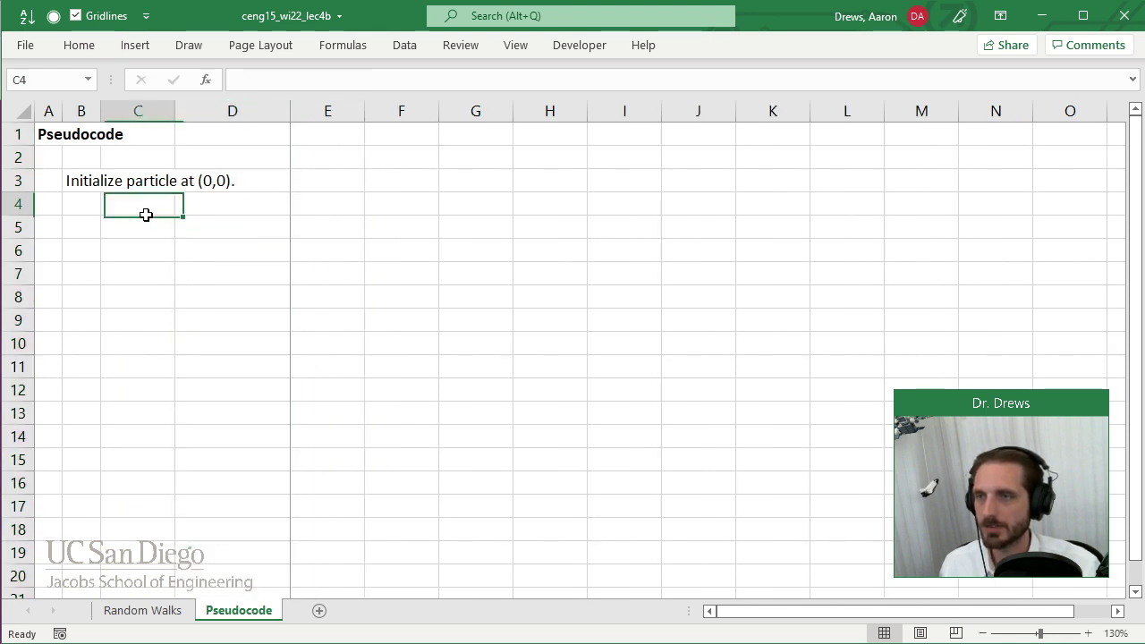
{"action": "left_click", "coordinate": [345, 187]}
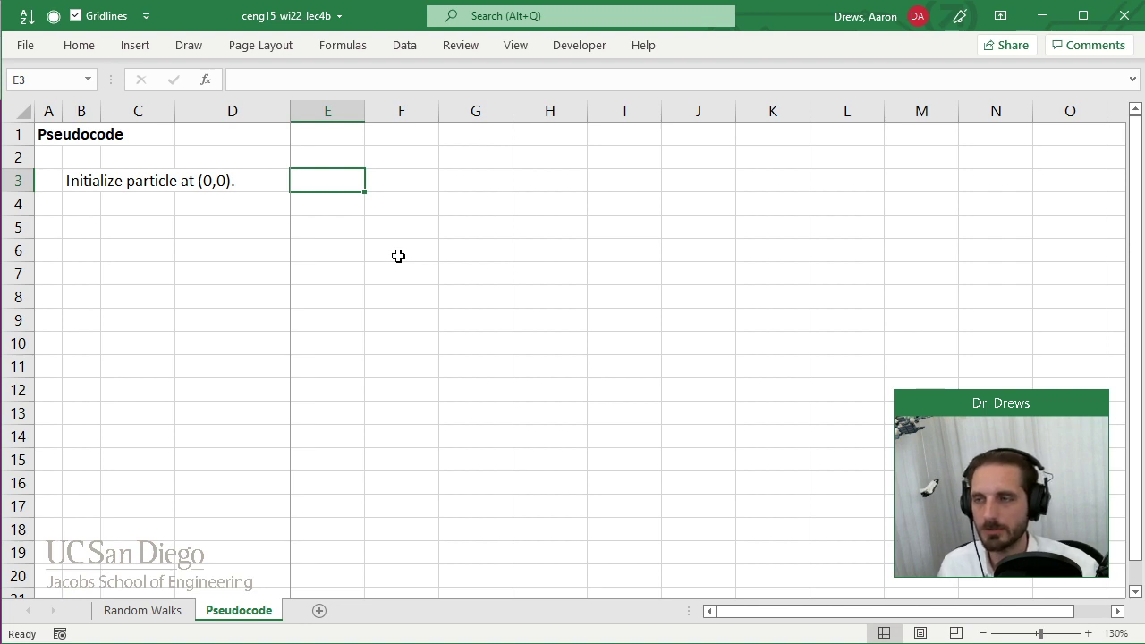
{"action": "left_click_drag", "start_coordinate": [99, 111], "coordinate": [99, 111]}
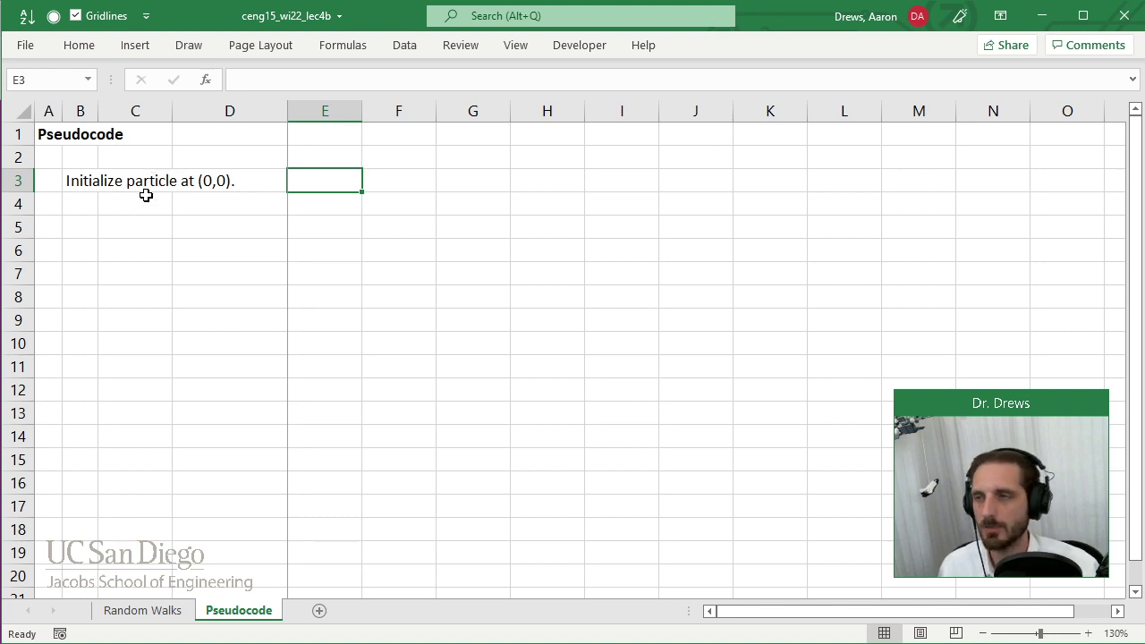
Step: Enter the loop line "For 100 steps," in cell B4
{"action": "left_click", "coordinate": [80, 204]}
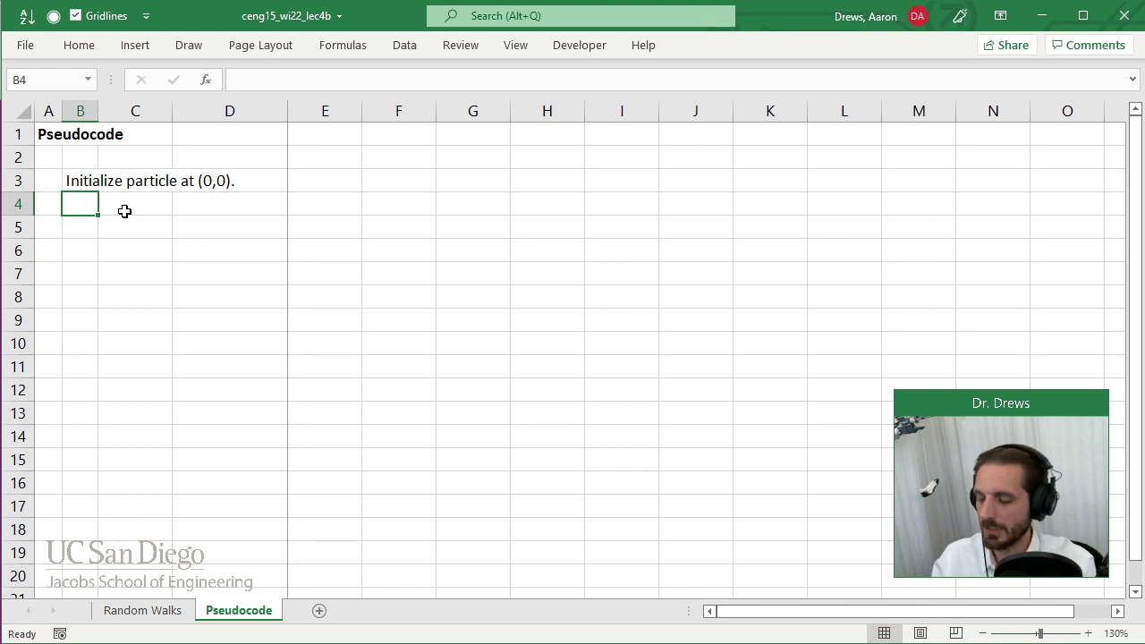
{"action": "type", "text": "For 100 s"}
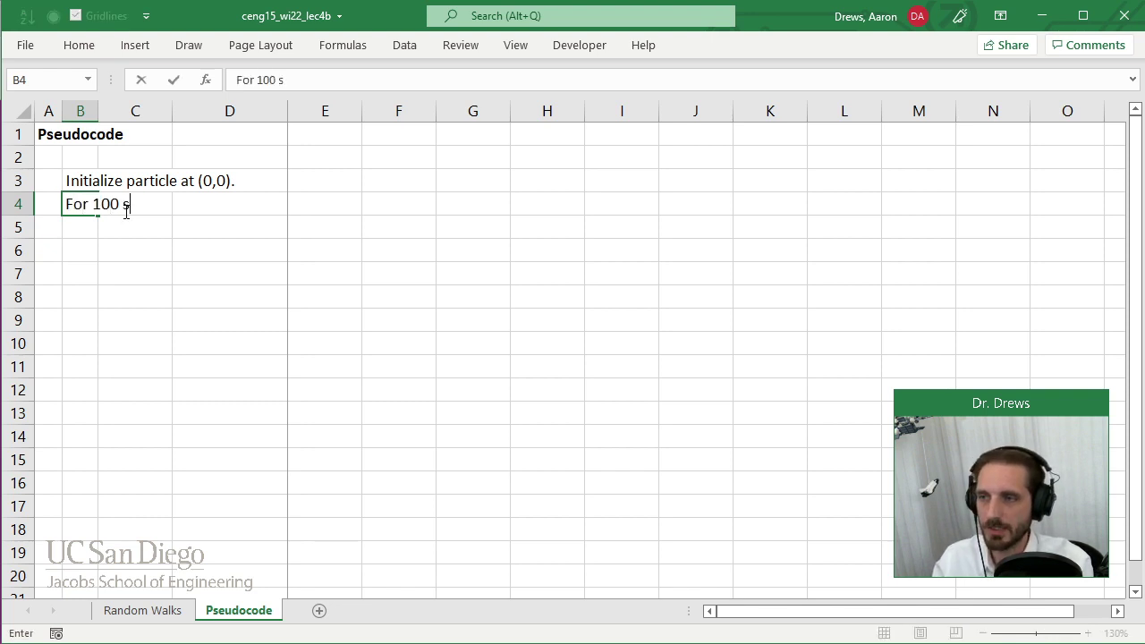
{"action": "type", "text": "teps,"}
{"action": "key", "text": "Return"}
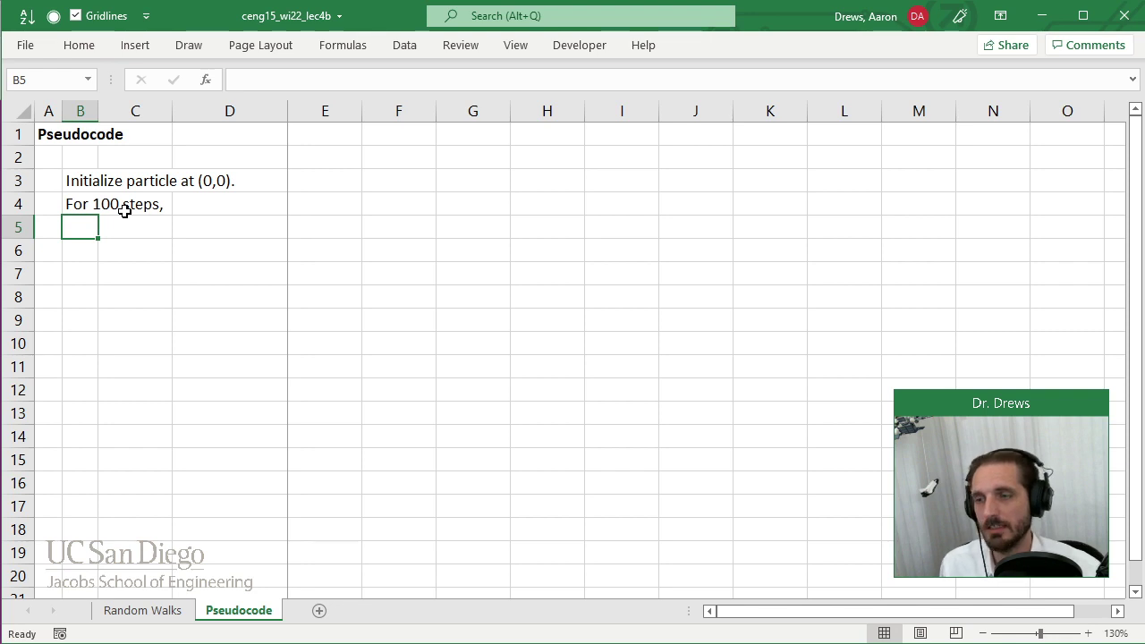
Step: Glance at the Random Walks sheet, and enter the indented loop line "Pick a random direction." in cell C5 of the Pseudocode sheet
{"action": "left_click", "coordinate": [125, 613]}
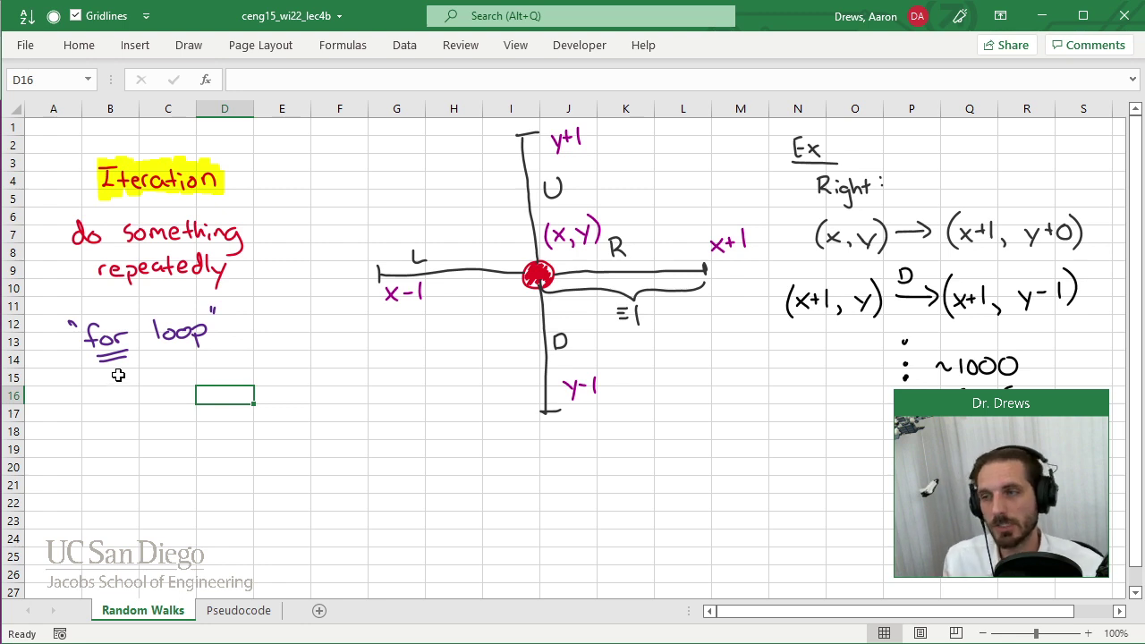
{"action": "left_click", "coordinate": [235, 611]}
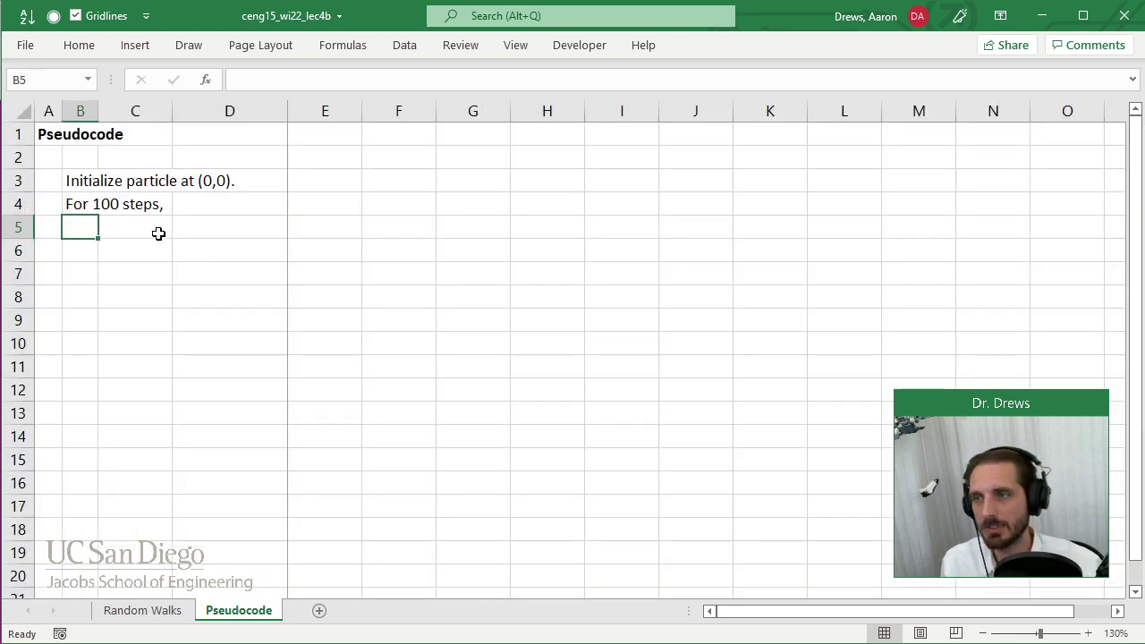
{"action": "left_click", "coordinate": [156, 227]}
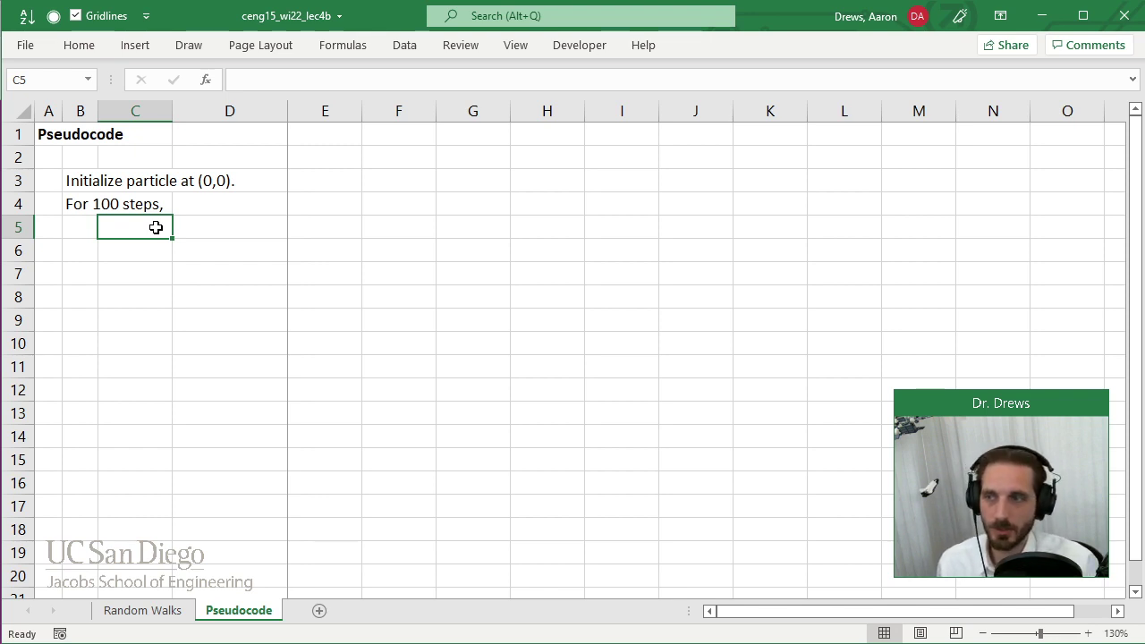
{"action": "type", "text": "P"}
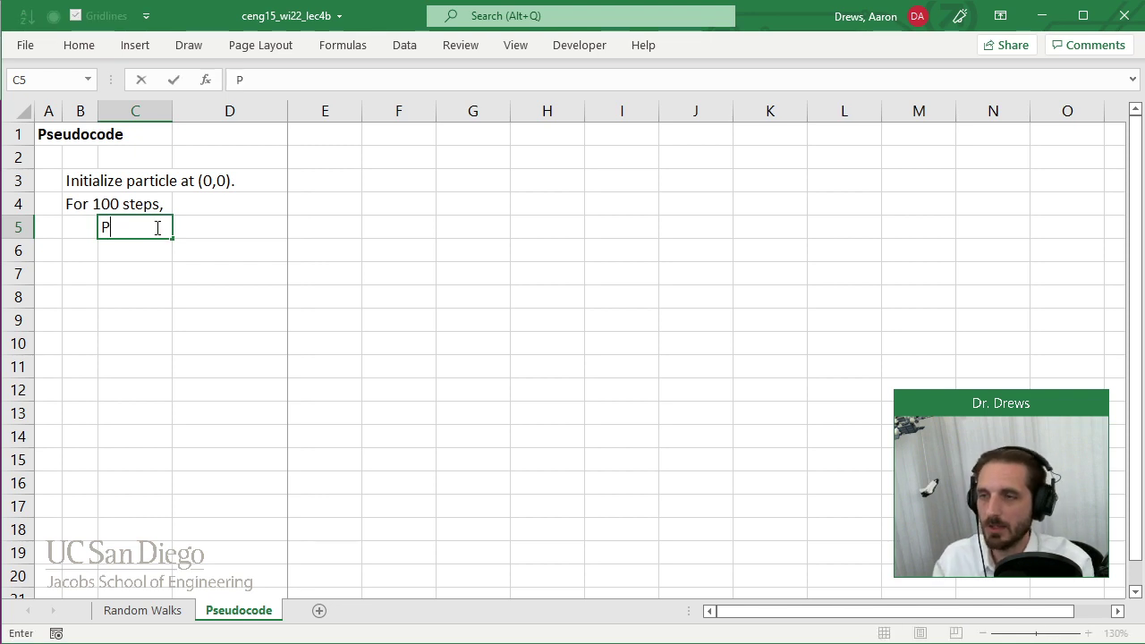
{"action": "type", "text": "ick a random direction."}
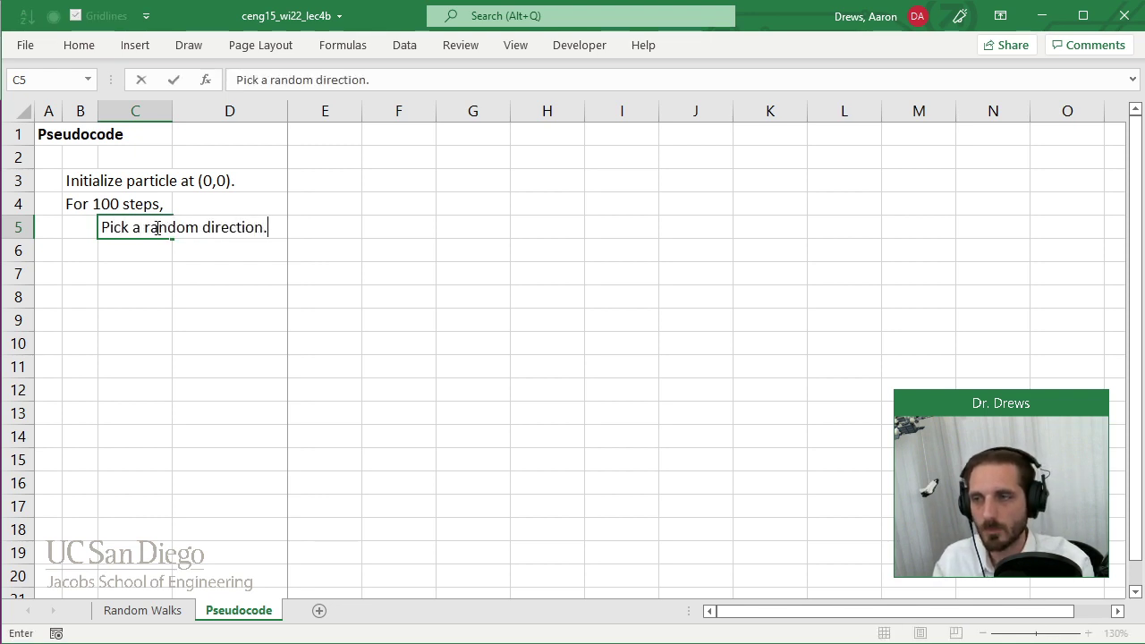
{"action": "key", "text": "Return"}
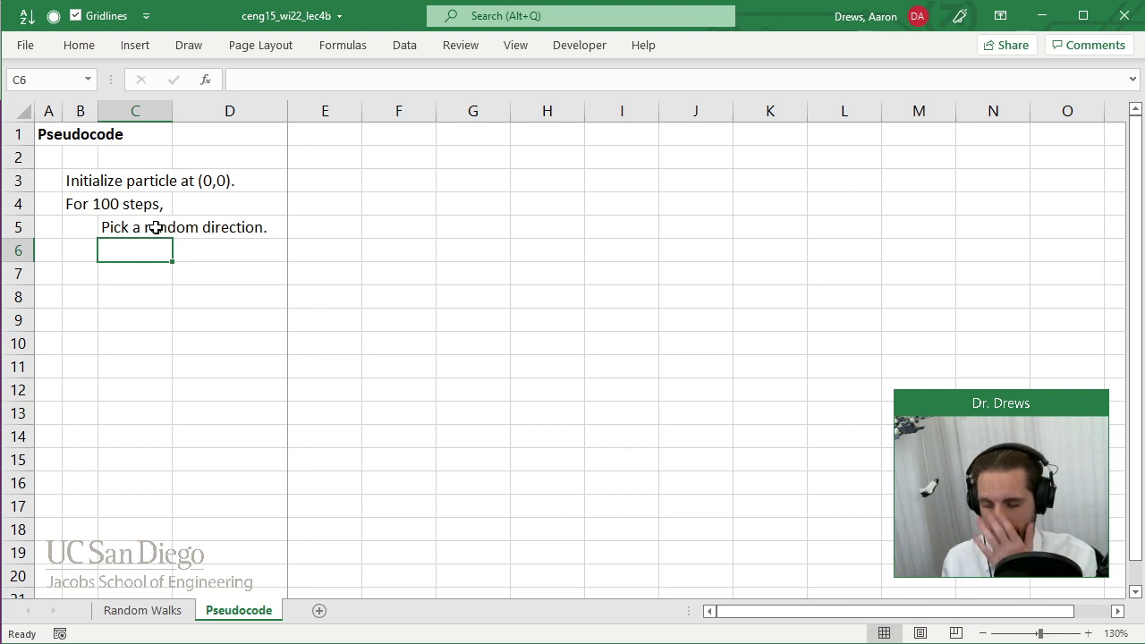
Step: Enter the second indented loop line "Update particle position." in cell C6
{"action": "type", "text": "U"}
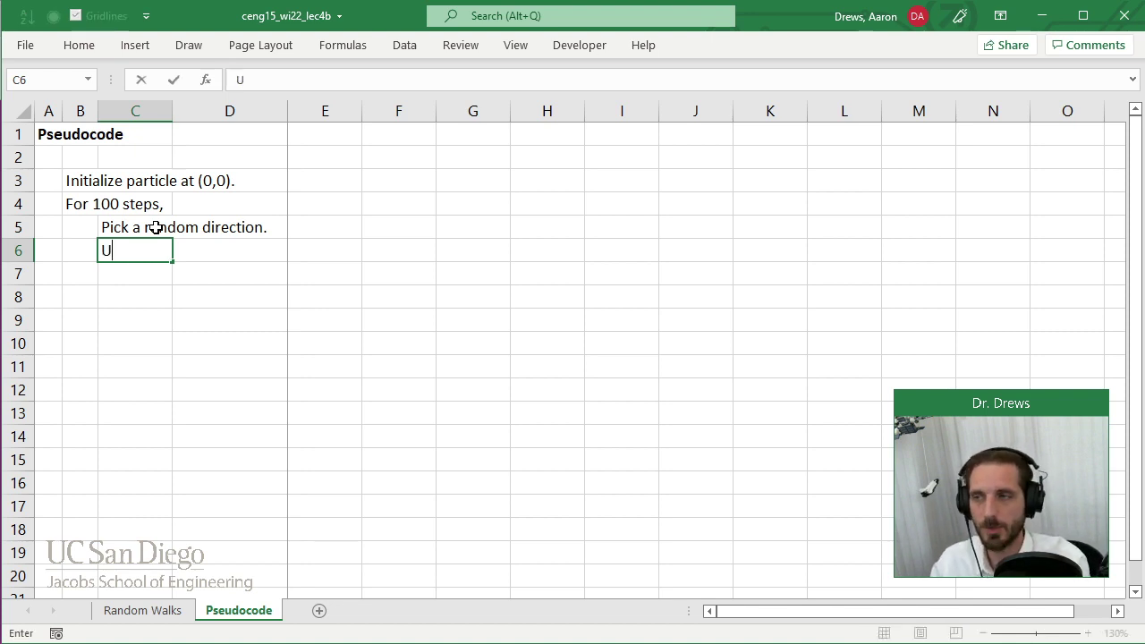
{"action": "type", "text": "pdate parti"}
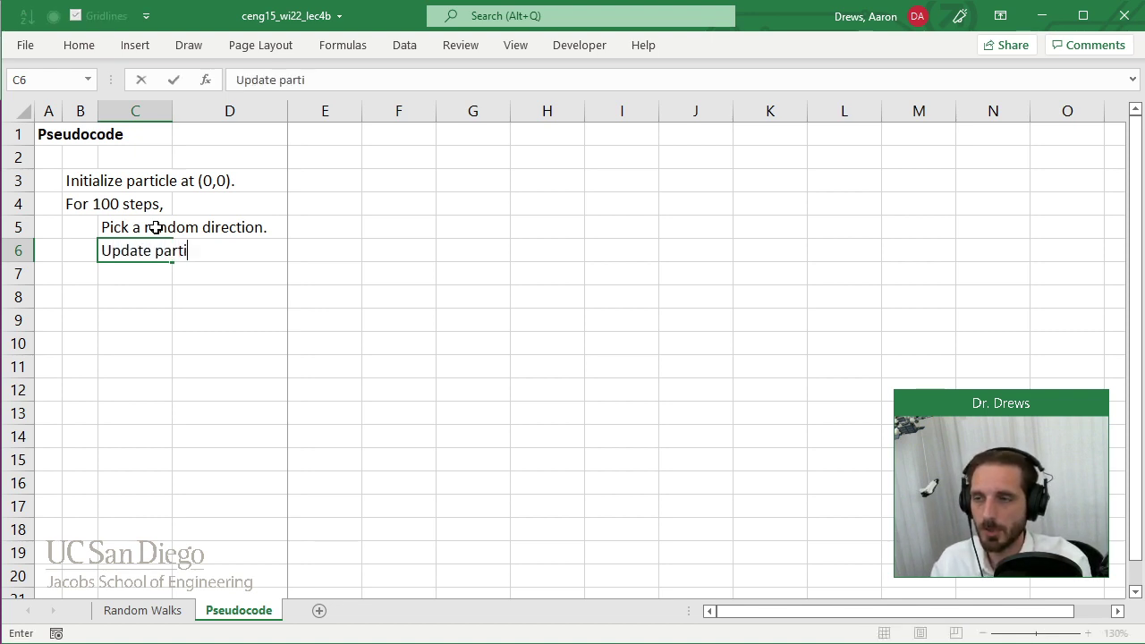
{"action": "type", "text": "cle position."}
{"action": "key", "text": "Return"}
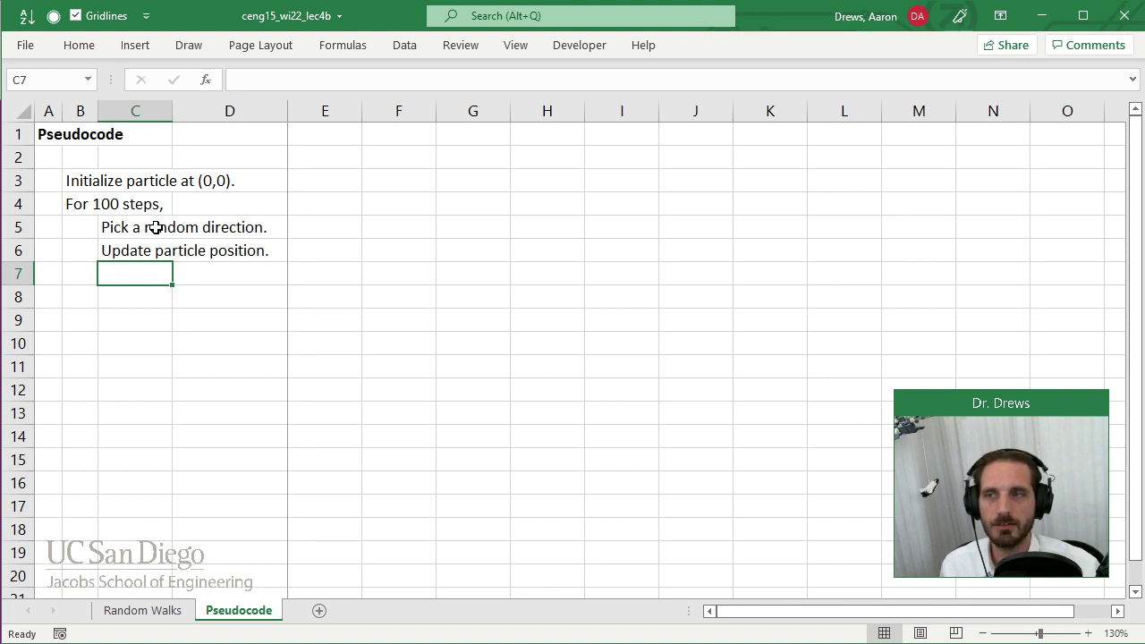
Step: Close the loop with "end" in cell B7 and enter the line "Plot position." in cell B8
{"action": "key", "text": "Left"}
{"action": "type", "text": "end"}
{"action": "key", "text": "Return"}
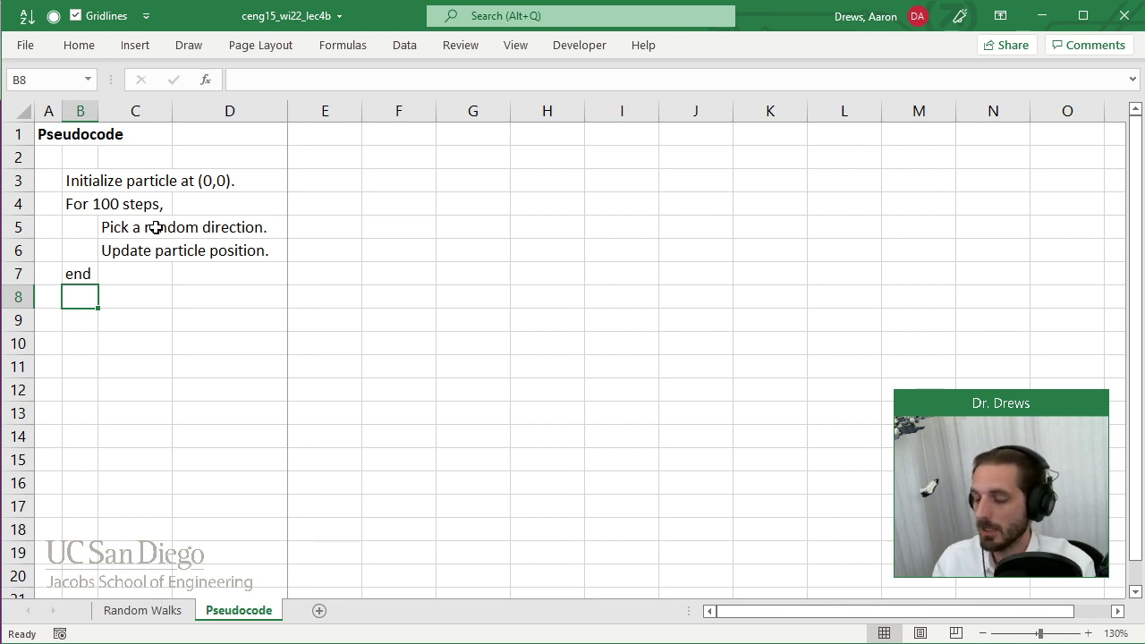
{"action": "type", "text": "Plot "}
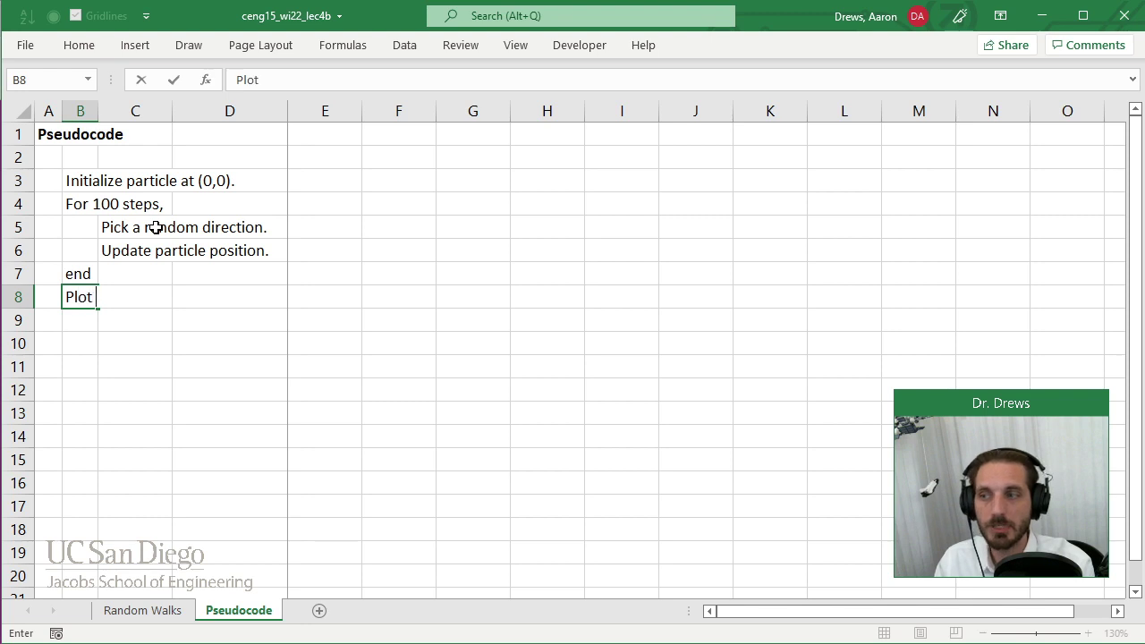
{"action": "type", "text": "position."}
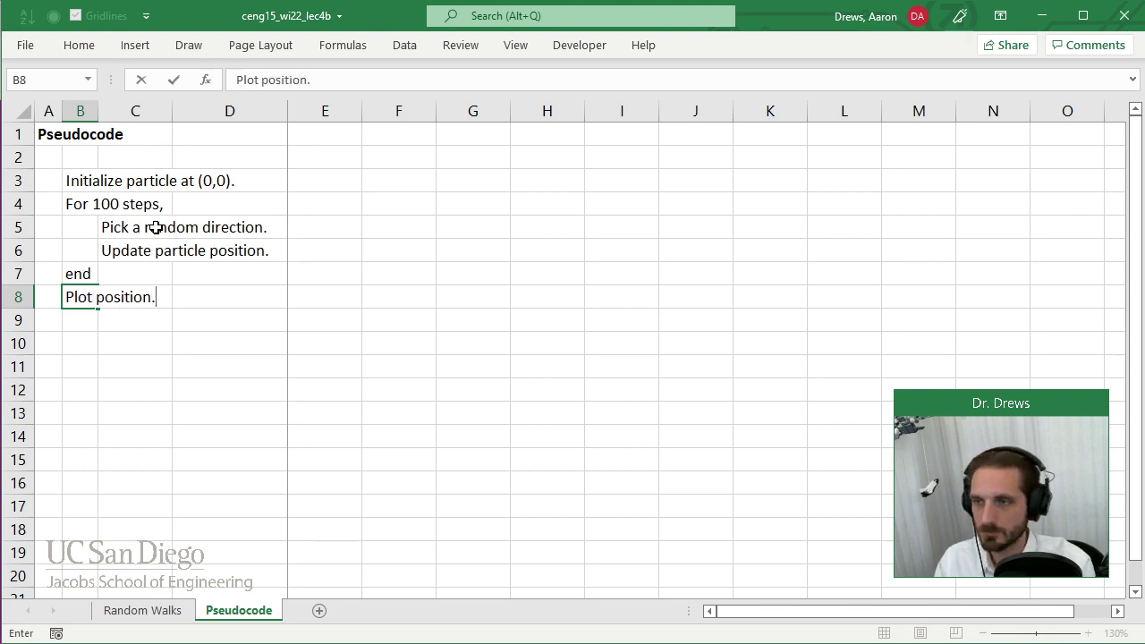
{"action": "key", "text": "Return"}
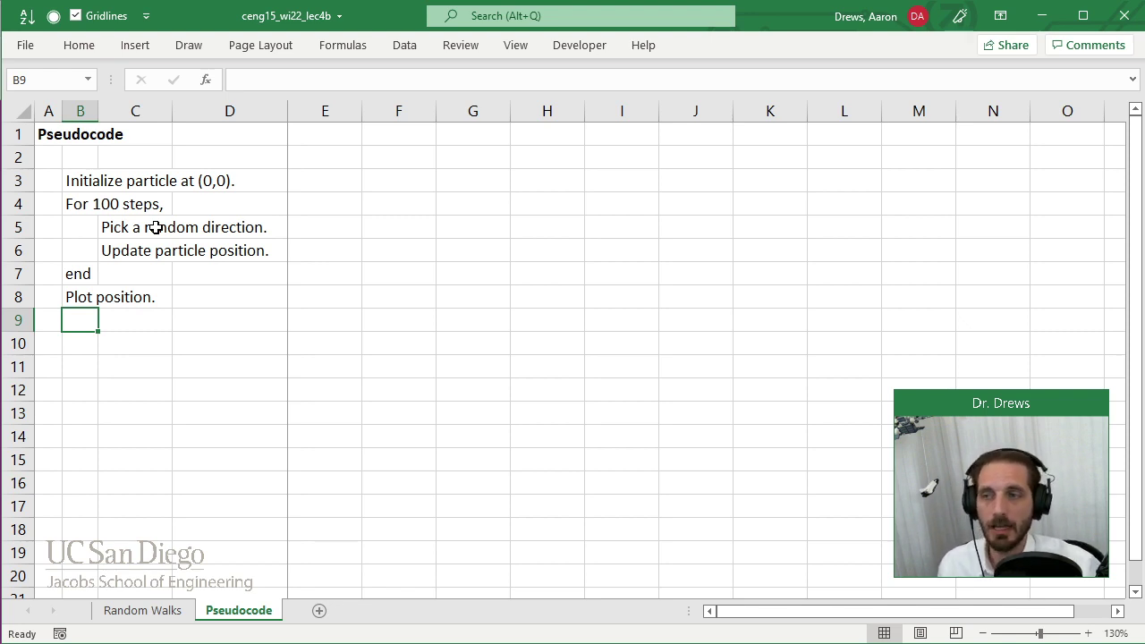
Step: Enter the comment "% Initialization" in cell E3 beside the particle initialization line
{"action": "left_click", "coordinate": [308, 189]}
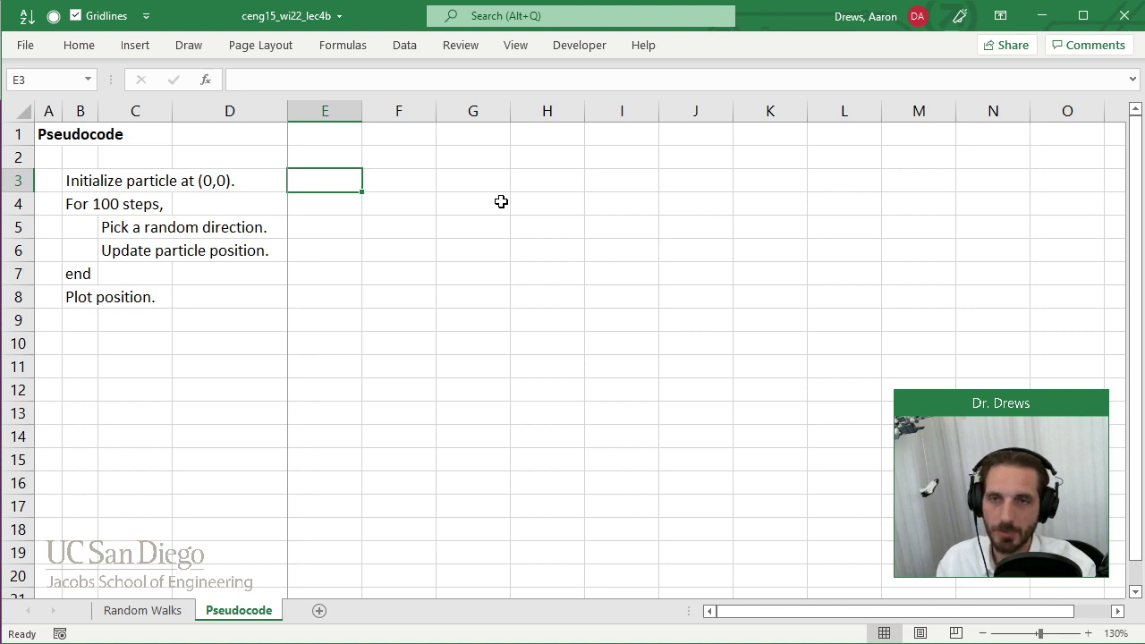
{"action": "type", "text": "%"}
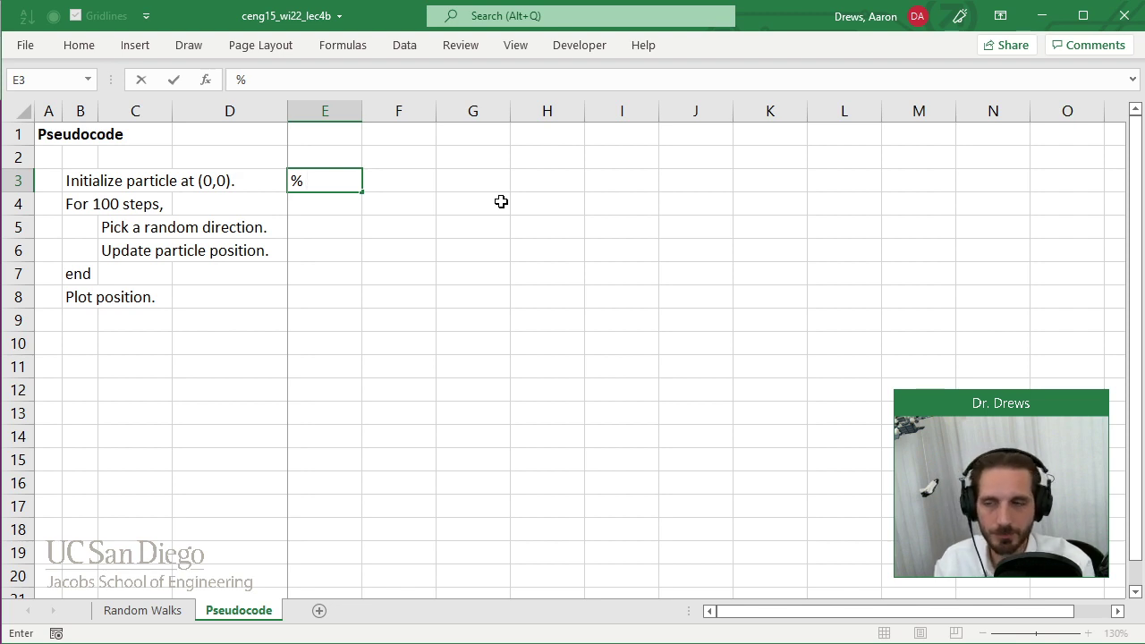
{"action": "type", "text": "Initialization"}
{"action": "key", "text": "Return"}
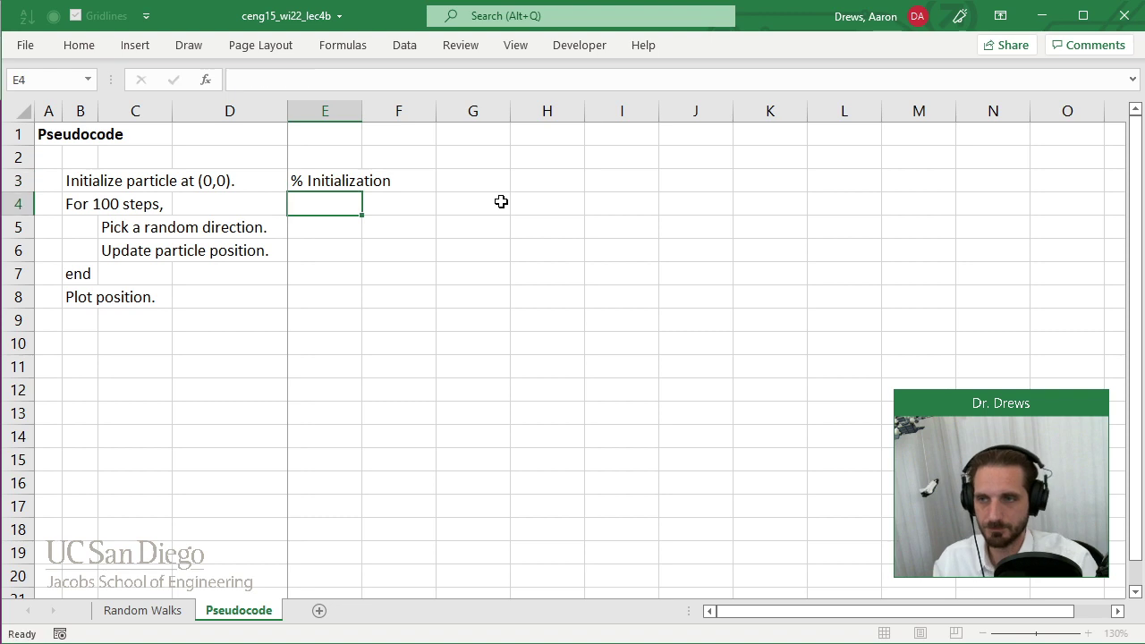
Step: Format the comment in cell E3 as italic with a green font color
{"action": "key", "text": "Up"}
{"action": "key", "text": "ctrl+i"}
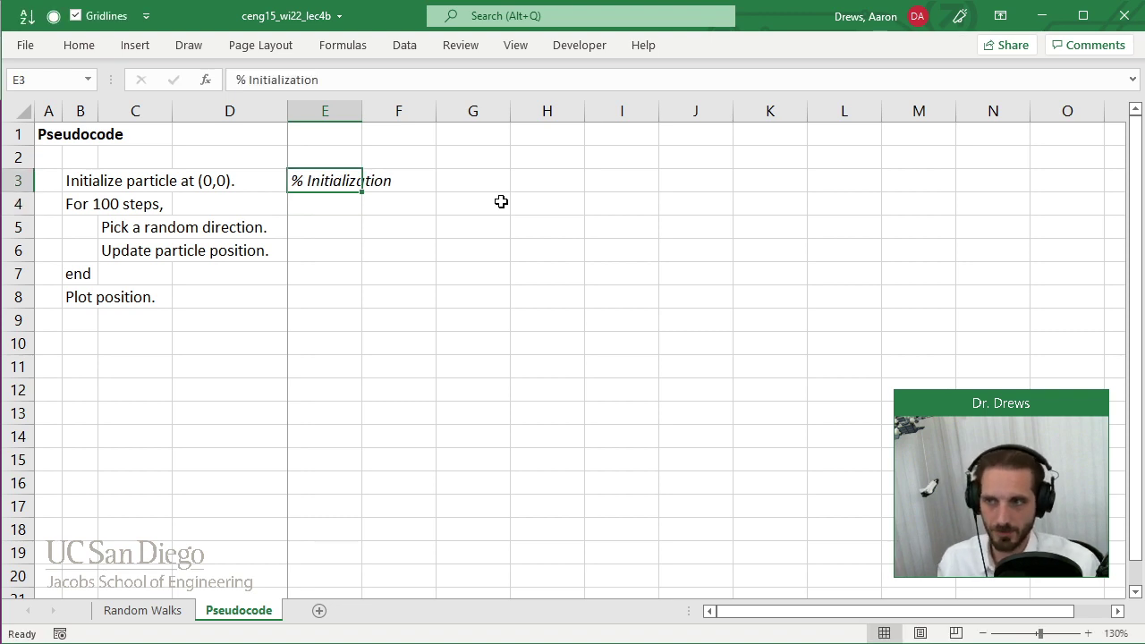
{"action": "left_click", "coordinate": [87, 48]}
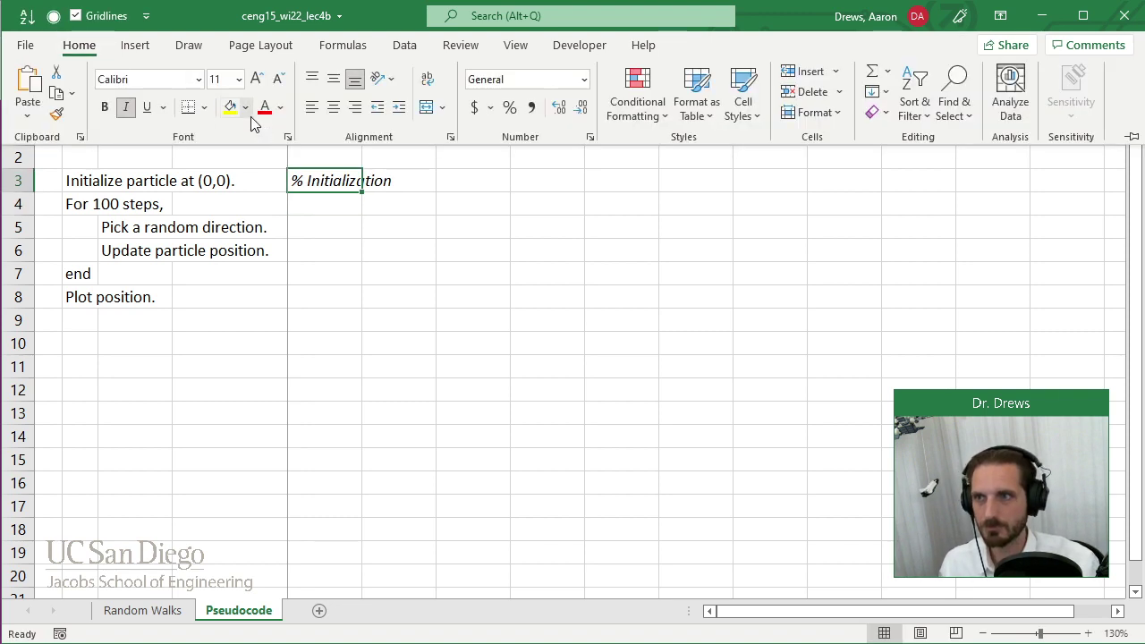
{"action": "left_click", "coordinate": [280, 107]}
{"action": "left_click", "coordinate": [398, 241]}
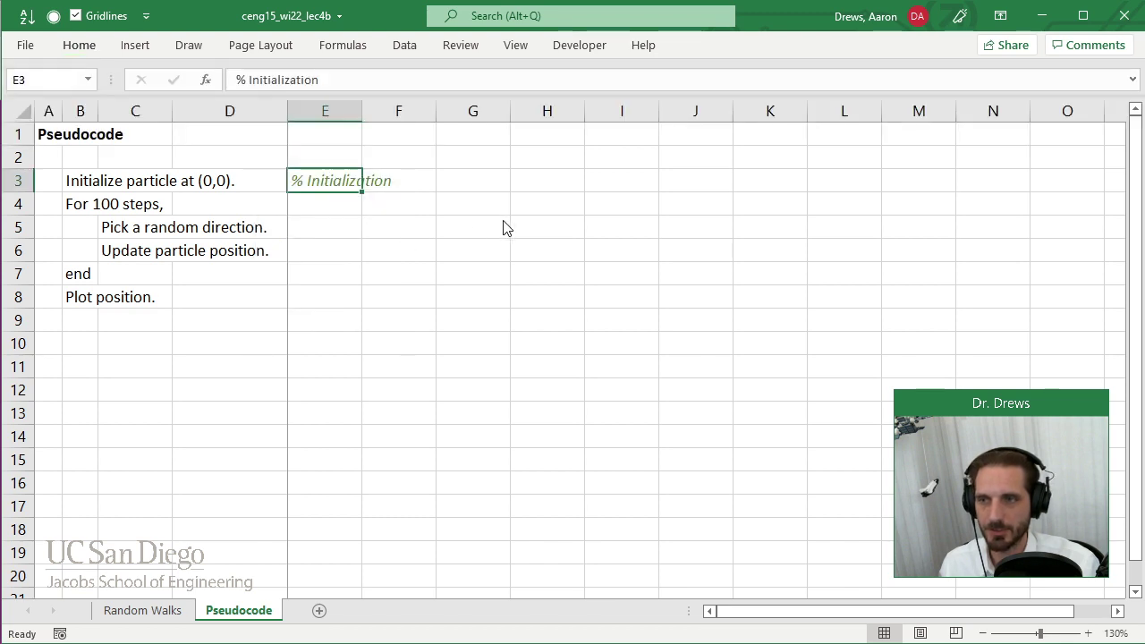
Step: Copy the green italic comment from E3 into E4 and change its text to "% Start simulation loop"
{"action": "left_click", "coordinate": [322, 211]}
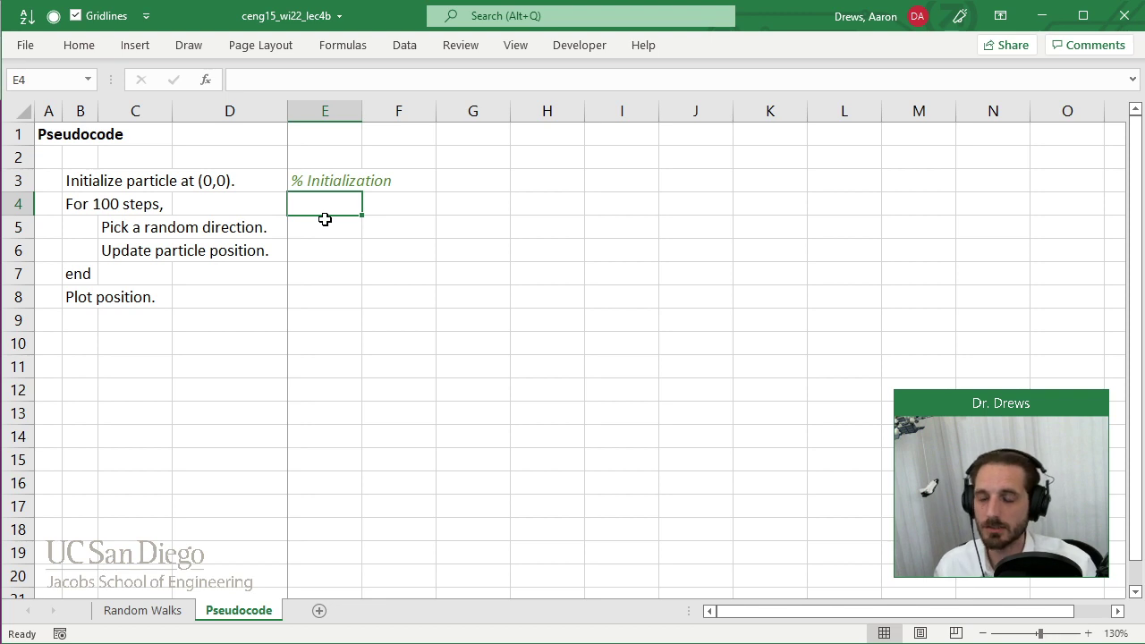
{"action": "key", "text": "Up"}
{"action": "key", "text": "ctrl+c"}
{"action": "key", "text": "Down"}
{"action": "key", "text": "ctrl+v"}
{"action": "key", "text": "F2"}
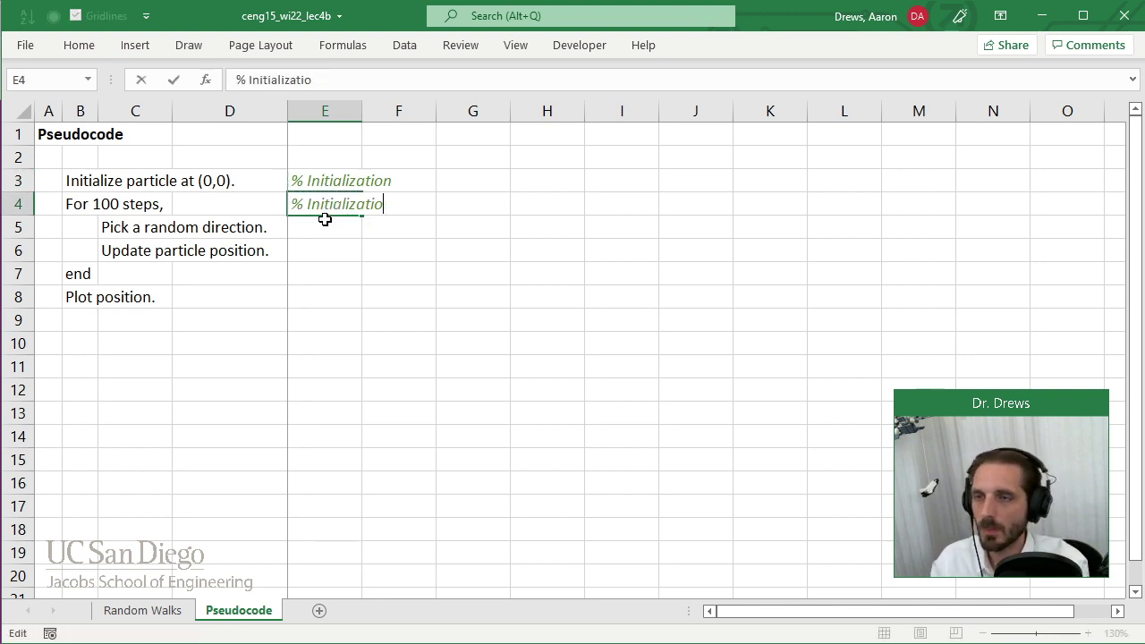
{"action": "key", "text": "BackSpace"}
{"action": "key", "text": "BackSpace"}
{"action": "key", "text": "BackSpace"}
{"action": "key", "text": "BackSpace"}
{"action": "key", "text": "BackSpace"}
{"action": "key", "text": "BackSpace"}
{"action": "key", "text": "BackSpace"}
{"action": "key", "text": "BackSpace"}
{"action": "key", "text": "BackSpace"}
{"action": "key", "text": "BackSpace"}
{"action": "key", "text": "BackSpace"}
{"action": "key", "text": "BackSpace"}
{"action": "key", "text": "BackSpace"}
{"action": "key", "text": "BackSpace"}
{"action": "type", "text": "Start simulation loop"}
{"action": "key", "text": "Return"}
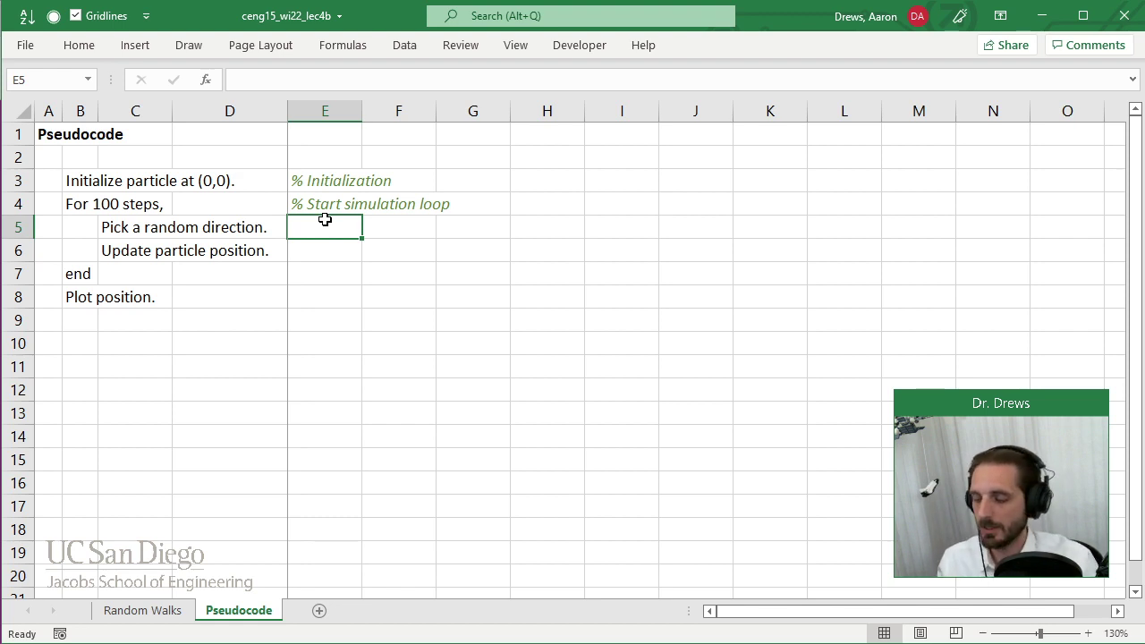
Step: Copy the comment from E4 into E5 and change its text to "% Perform simulation"
{"action": "key", "text": "Up"}
{"action": "key", "text": "ctrl+c"}
{"action": "key", "text": "Down"}
{"action": "key", "text": "ctrl+v"}
{"action": "key", "text": "F2"}
{"action": "key", "text": "BackSpace"}
{"action": "key", "text": "BackSpace"}
{"action": "key", "text": "BackSpace"}
{"action": "key", "text": "BackSpace"}
{"action": "key", "text": "BackSpace"}
{"action": "key", "text": "BackSpace"}
{"action": "key", "text": "BackSpace"}
{"action": "key", "text": "BackSpace"}
{"action": "key", "text": "BackSpace"}
{"action": "key", "text": "BackSpace"}
{"action": "key", "text": "BackSpace"}
{"action": "key", "text": "BackSpace"}
{"action": "key", "text": "BackSpace"}
{"action": "key", "text": "BackSpace"}
{"action": "key", "text": "BackSpace"}
{"action": "key", "text": "BackSpace"}
{"action": "key", "text": "BackSpace"}
{"action": "key", "text": "BackSpace"}
{"action": "key", "text": "BackSpace"}
{"action": "key", "text": "BackSpace"}
{"action": "key", "text": "BackSpace"}
{"action": "type", "text": "Perfro"}
{"action": "key", "text": "BackSpace"}
{"action": "key", "text": "BackSpace"}
{"action": "type", "text": "orm simulation"}
{"action": "key", "text": "Return"}
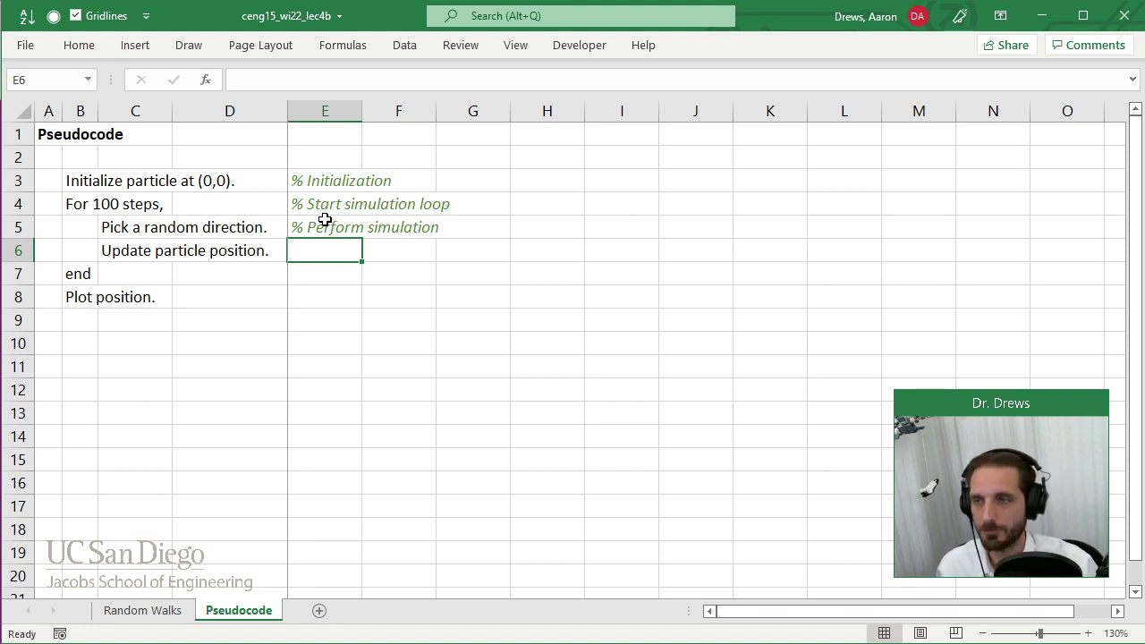
Step: Copy the comment from E5 into E8 beside the plot line and change its text to "% Post-analysis."
{"action": "key", "text": "Down"}
{"action": "key", "text": "Down"}
{"action": "key", "text": "Up"}
{"action": "key", "text": "Up"}
{"action": "key", "text": "Up"}
{"action": "key", "text": "ctrl+c"}
{"action": "key", "text": "Down"}
{"action": "key", "text": "Down"}
{"action": "key", "text": "Down"}
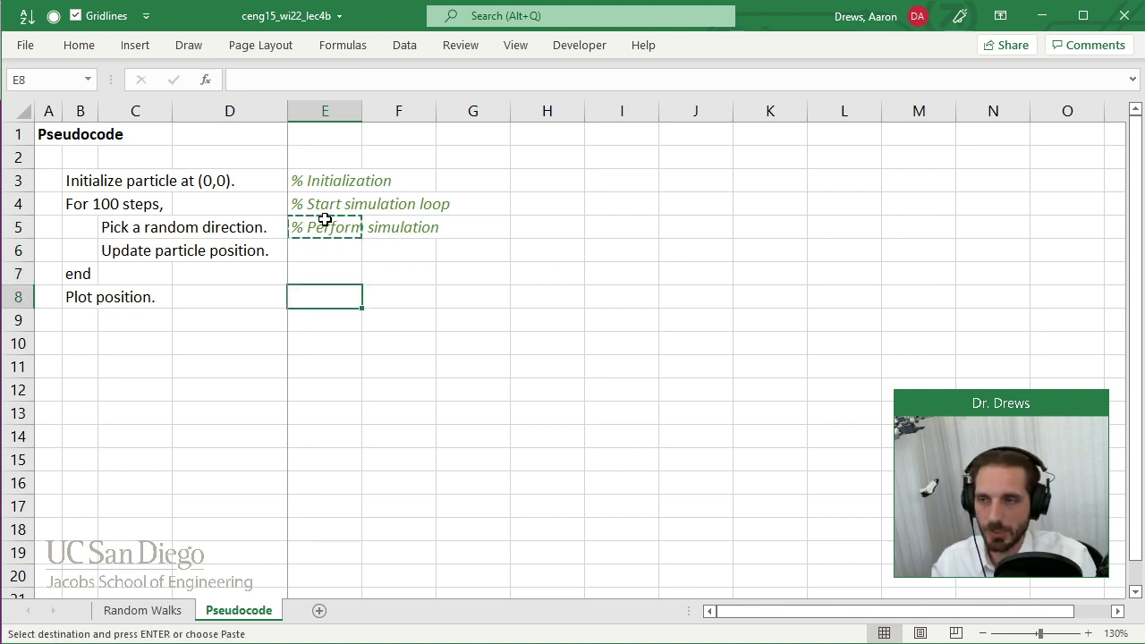
{"action": "key", "text": "ctrl+v"}
{"action": "key", "text": "Escape"}
{"action": "key", "text": "F2"}
{"action": "key", "text": "BackSpace"}
{"action": "key", "text": "BackSpace"}
{"action": "key", "text": "BackSpace"}
{"action": "key", "text": "BackSpace"}
{"action": "key", "text": "BackSpace"}
{"action": "key", "text": "BackSpace"}
{"action": "key", "text": "BackSpace"}
{"action": "key", "text": "BackSpace"}
{"action": "key", "text": "BackSpace"}
{"action": "key", "text": "BackSpace"}
{"action": "key", "text": "BackSpace"}
{"action": "key", "text": "BackSpace"}
{"action": "key", "text": "BackSpace"}
{"action": "key", "text": "BackSpace"}
{"action": "key", "text": "BackSpace"}
{"action": "key", "text": "BackSpace"}
{"action": "key", "text": "BackSpace"}
{"action": "key", "text": "BackSpace"}
{"action": "key", "text": "BackSpace"}
{"action": "key", "text": "BackSpace"}
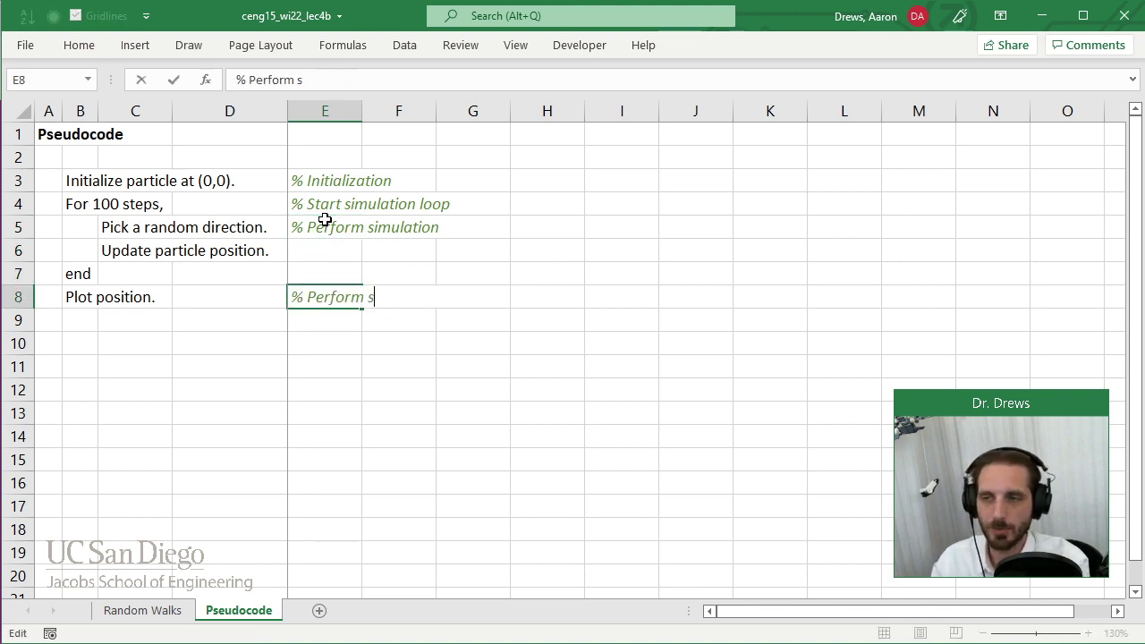
{"action": "type", "text": "% post"}
{"action": "key", "text": "BackSpace"}
{"action": "key", "text": "BackSpace"}
{"action": "key", "text": "BackSpace"}
{"action": "key", "text": "BackSpace"}
{"action": "type", "text": "Post-analys"}
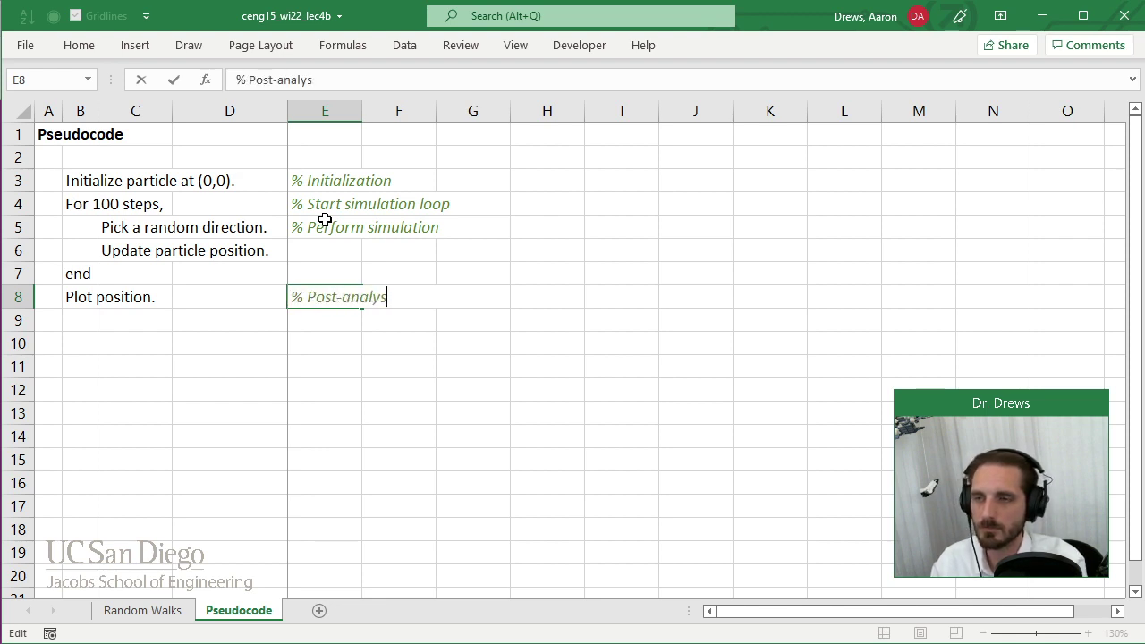
{"action": "type", "text": "is."}
{"action": "key", "text": "Return"}
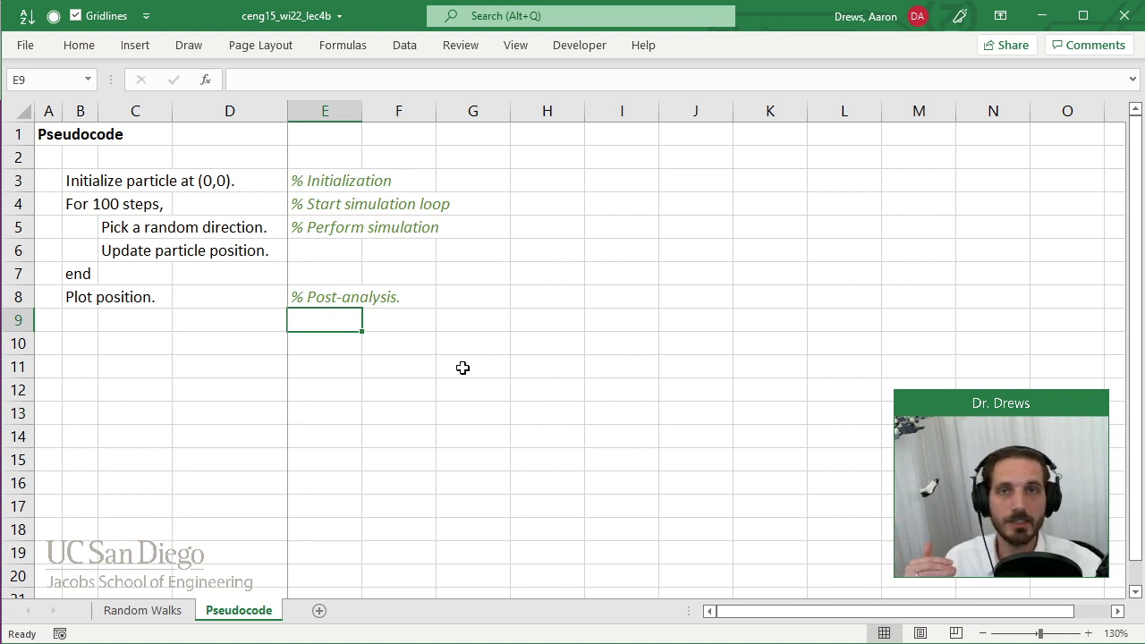
Step: Enter the position column headers "x" in cell I4 and "y" in cell J4
{"action": "left_click", "coordinate": [75, 186]}
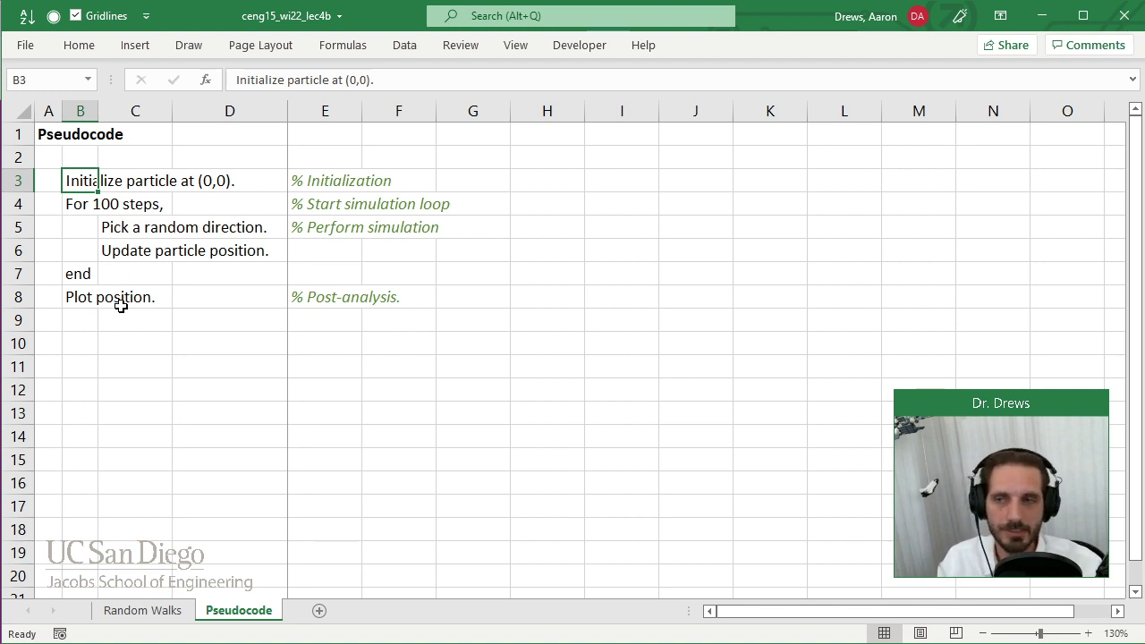
{"action": "left_click", "coordinate": [564, 205]}
{"action": "key", "text": "Right"}
{"action": "type", "text": "x"}
{"action": "key", "text": "Right"}
{"action": "type", "text": "y"}
Step: Enter the starting position with 0 for x in cell I5 and 0 for y in cell J5
{"action": "left_click", "coordinate": [634, 222]}
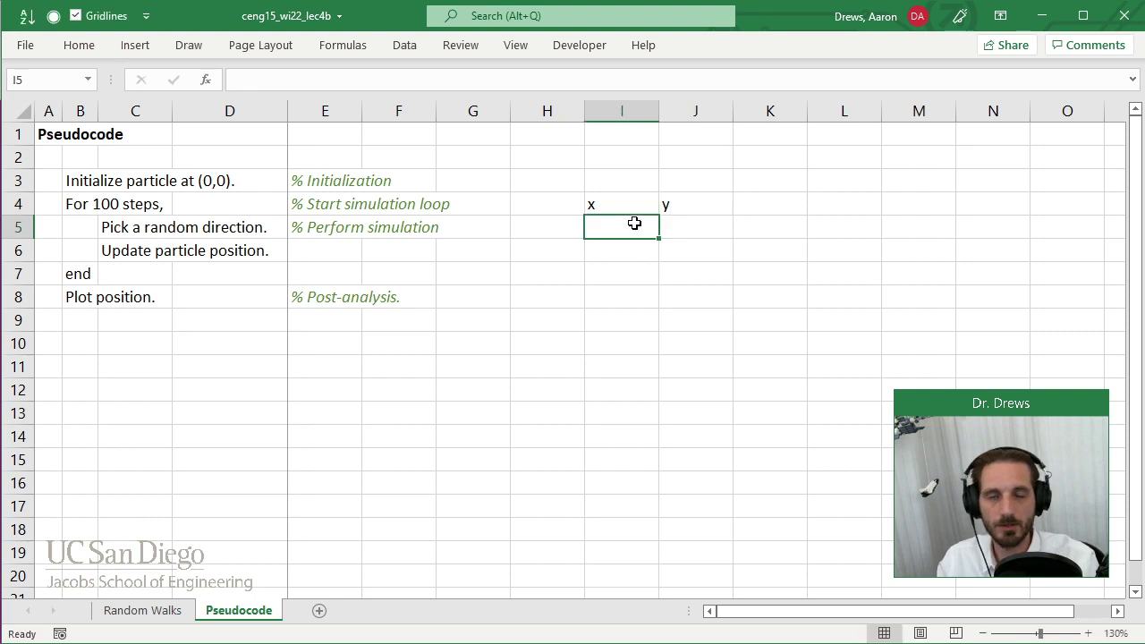
{"action": "type", "text": "0"}
{"action": "key", "text": "Right"}
{"action": "type", "text": "0"}
{"action": "key", "text": "Right"}
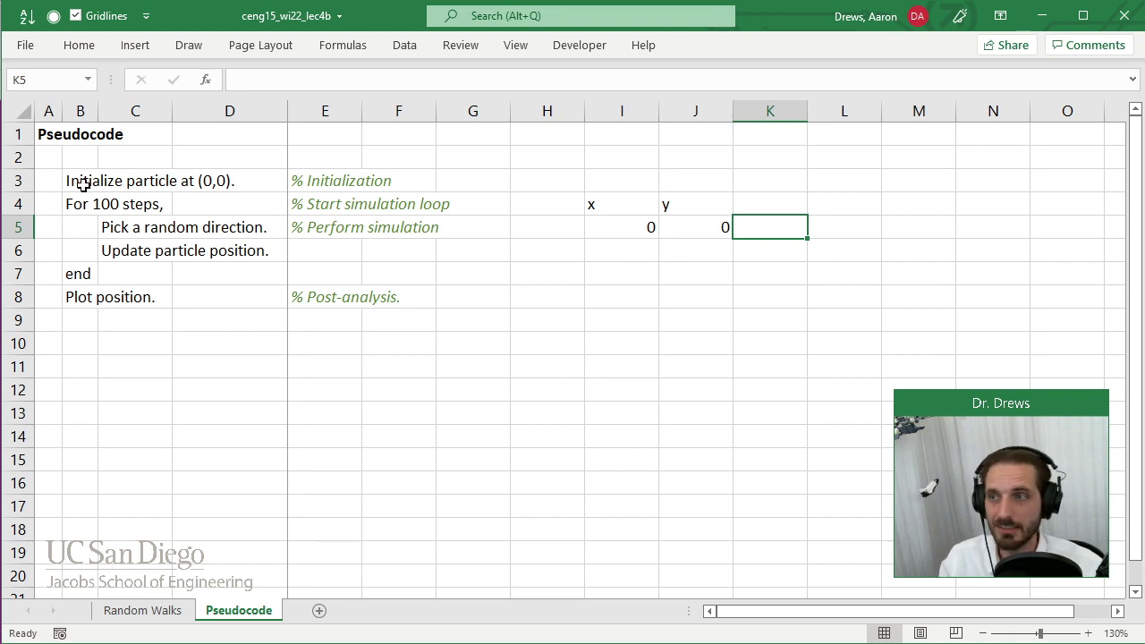
Step: Mark the initialization line as done by entering "(x)" in cell A3
{"action": "left_click", "coordinate": [45, 180]}
{"action": "type", "text": "(x)"}
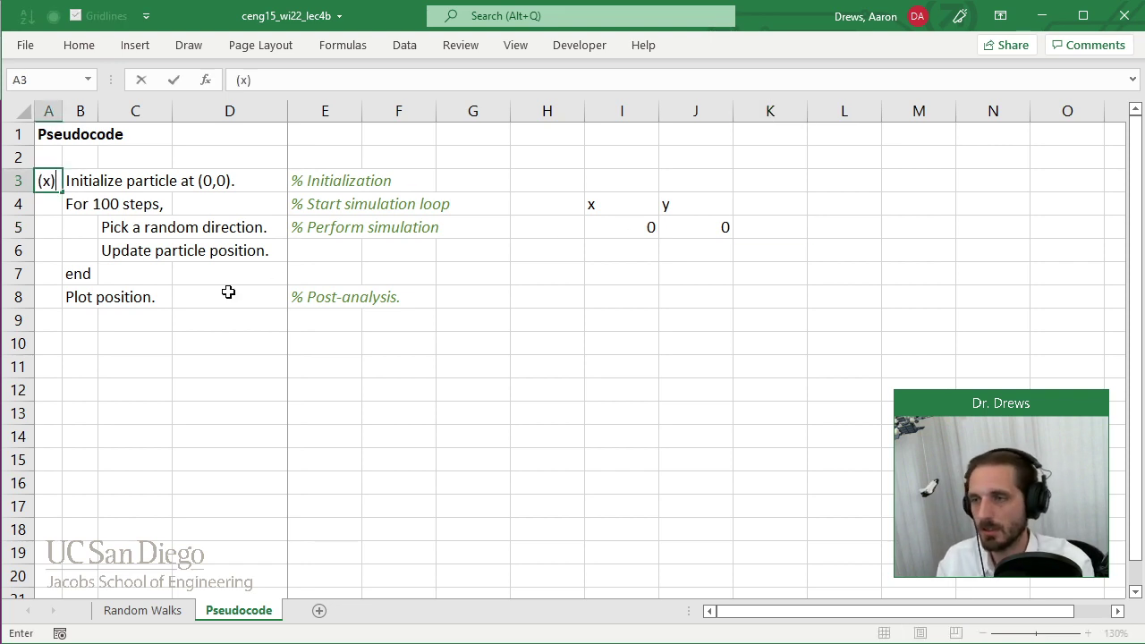
{"action": "key", "text": "Return"}
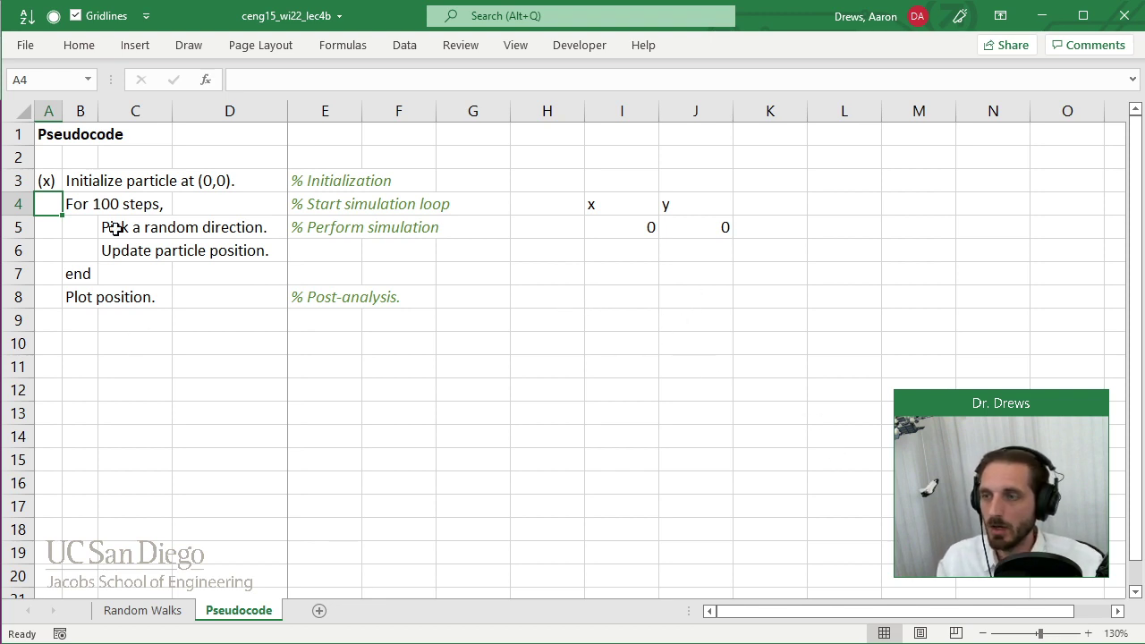
Step: Add an index column with the header "idx" in cell H4 and the value 1 in cell H5
{"action": "left_click", "coordinate": [88, 210]}
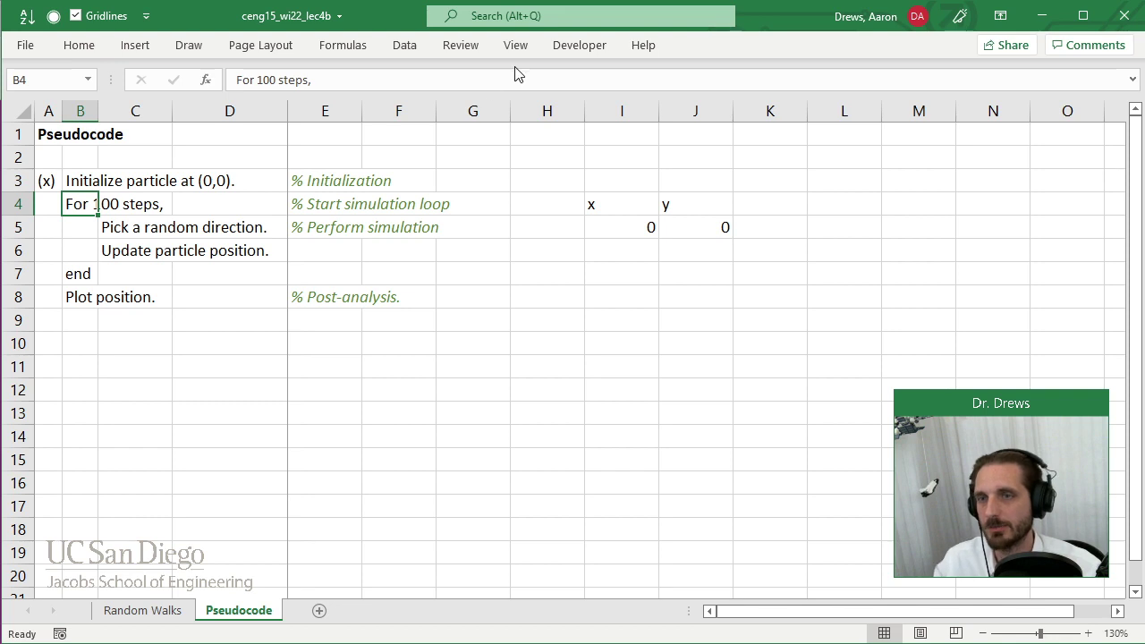
{"action": "left_click", "coordinate": [530, 202]}
{"action": "type", "text": "idx"}
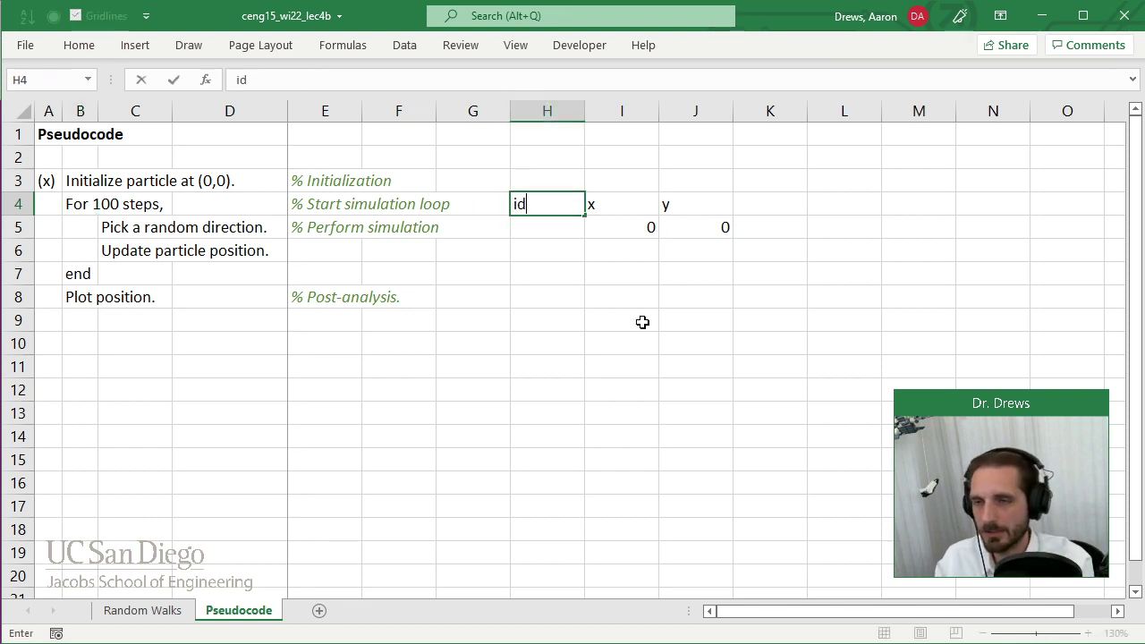
{"action": "key", "text": "Return"}
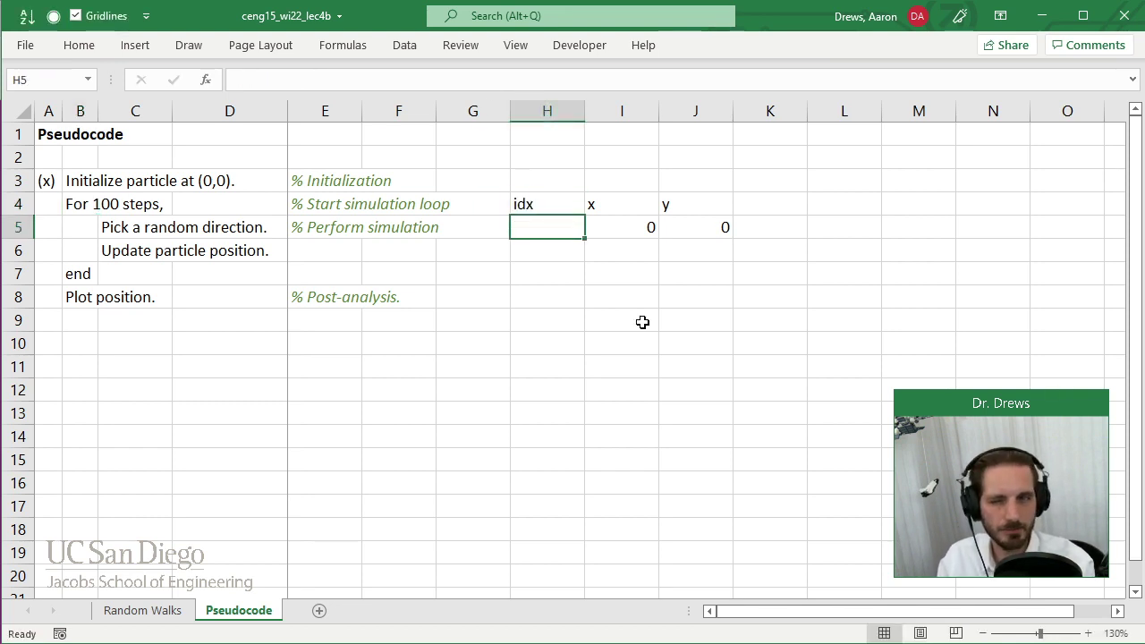
{"action": "type", "text": "1"}
{"action": "key", "text": "Return"}
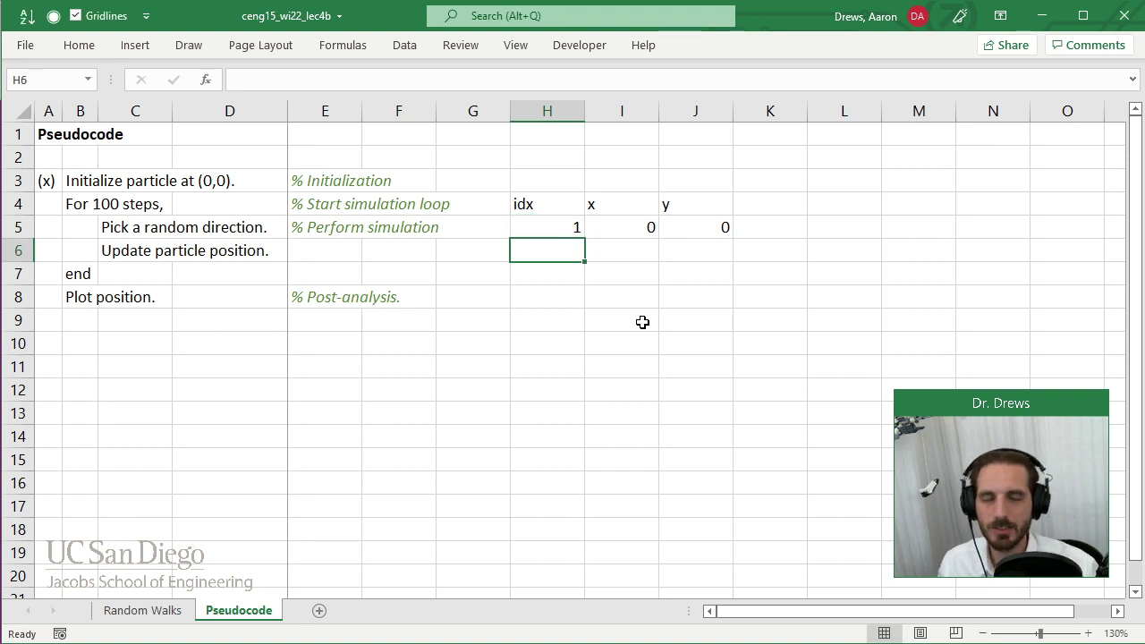
Step: Apply a bottom border to the "idx" header in cell H4
{"action": "left_click", "coordinate": [576, 213]}
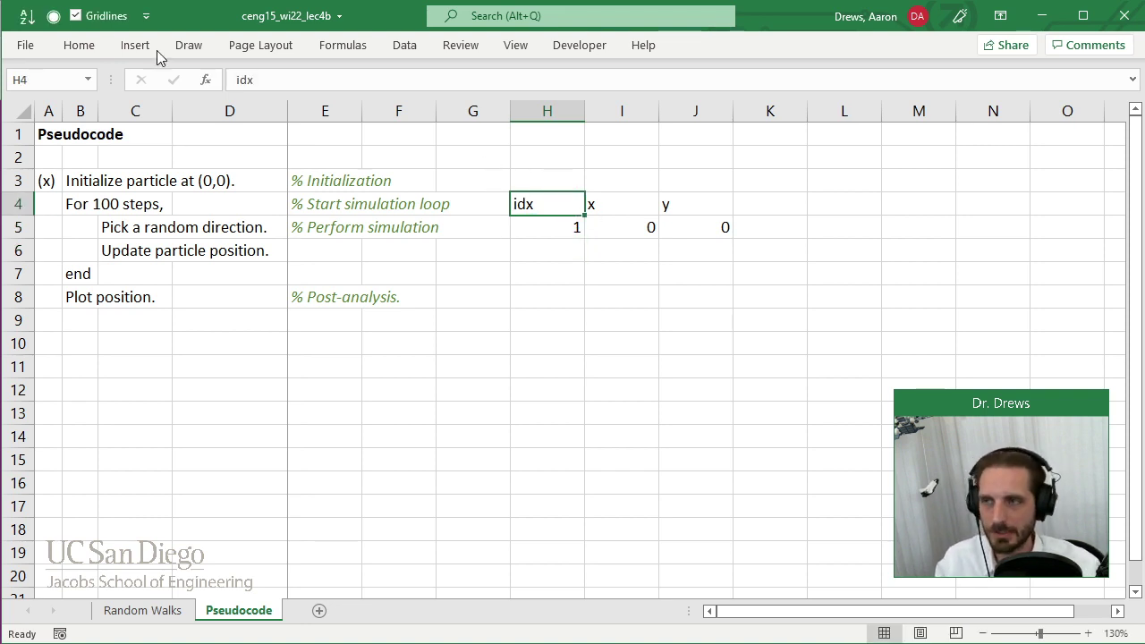
{"action": "left_click", "coordinate": [81, 44]}
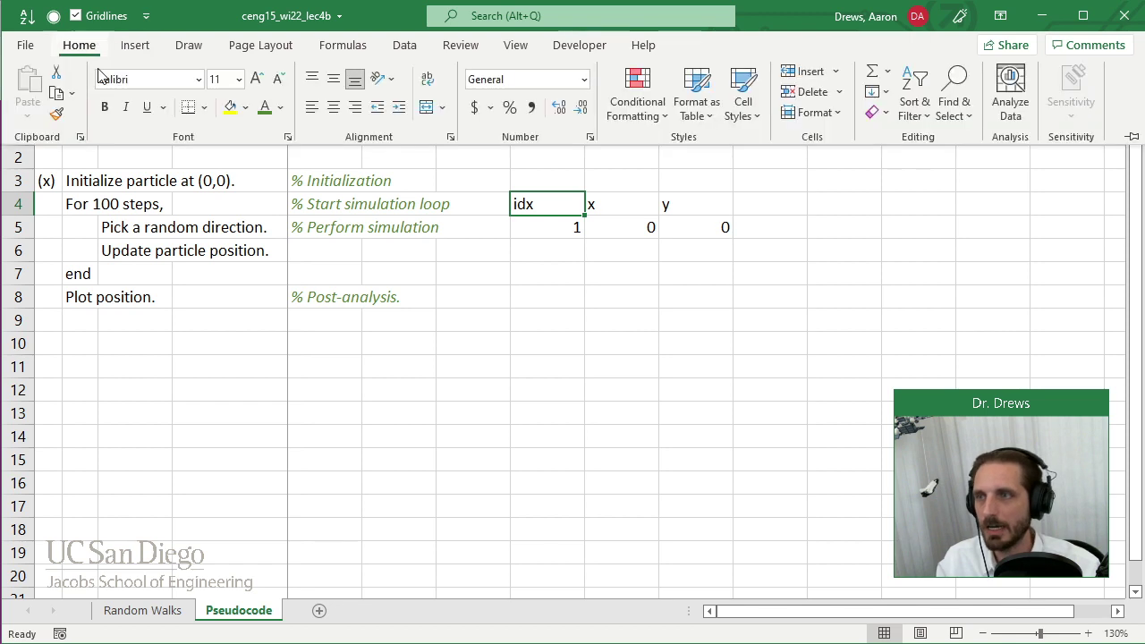
{"action": "left_click", "coordinate": [188, 106]}
{"action": "left_click", "coordinate": [626, 299]}
{"action": "left_click", "coordinate": [573, 252]}
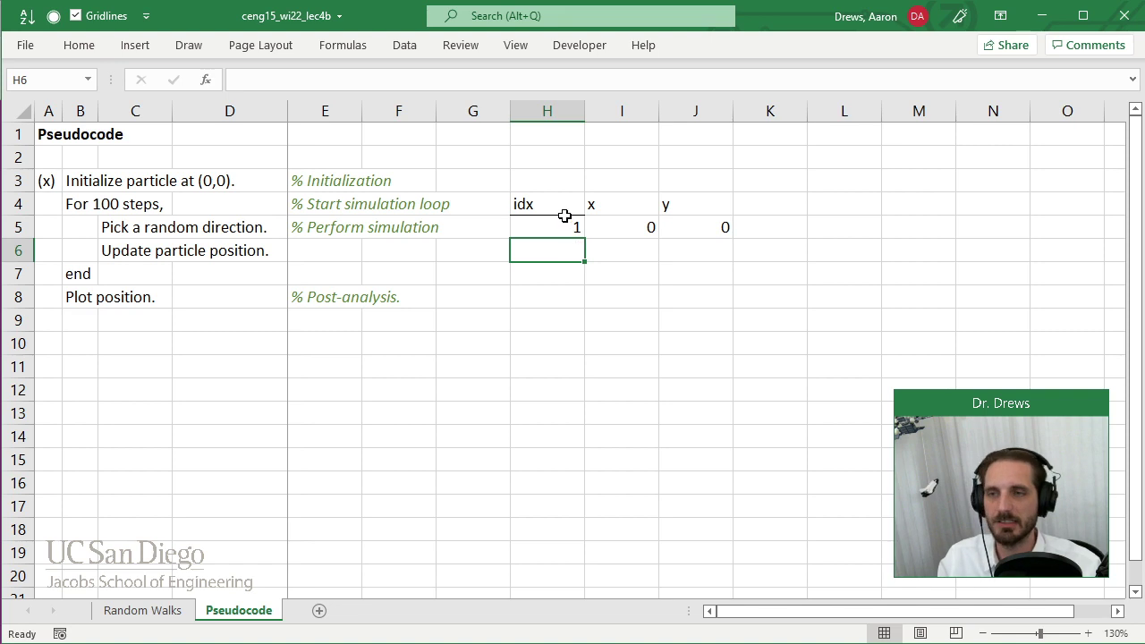
Step: Set the font color of the index cells H4:H5 to light gray
{"action": "left_click", "coordinate": [573, 211]}
{"action": "left_click_drag", "start_coordinate": [574, 211], "coordinate": [560, 222]}
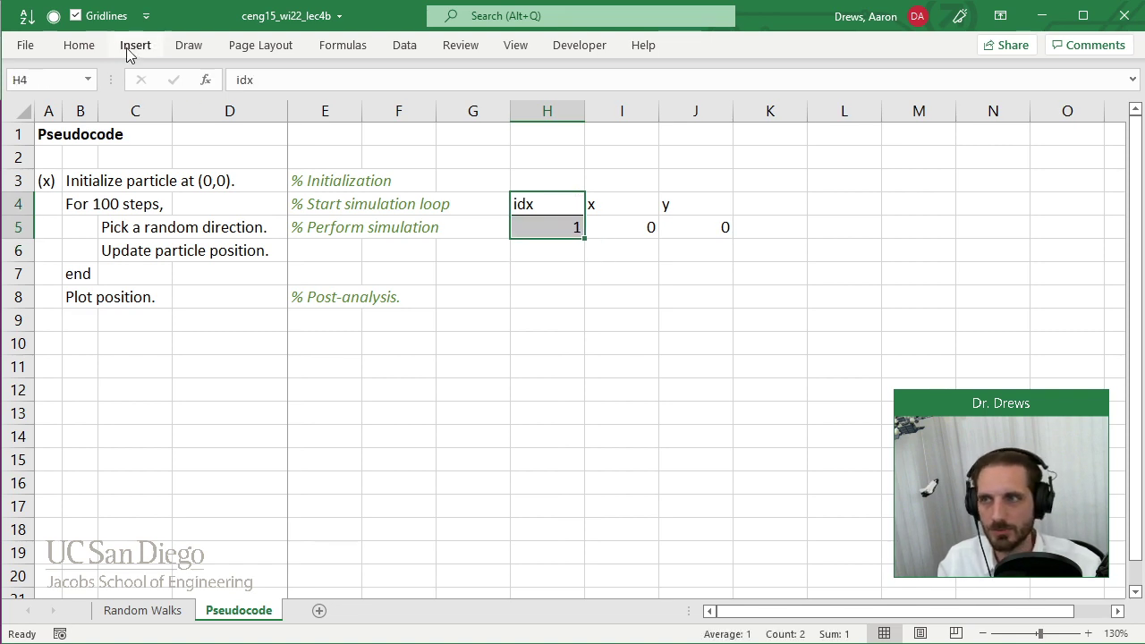
{"action": "left_click", "coordinate": [77, 45]}
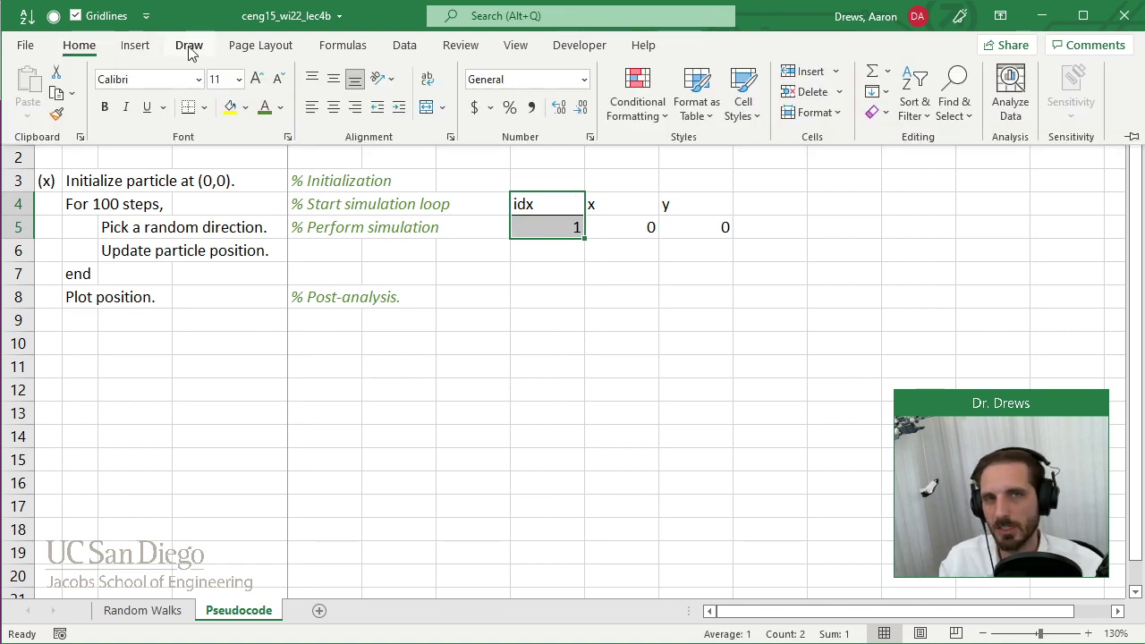
{"action": "left_click", "coordinate": [280, 108]}
{"action": "left_click", "coordinate": [266, 240]}
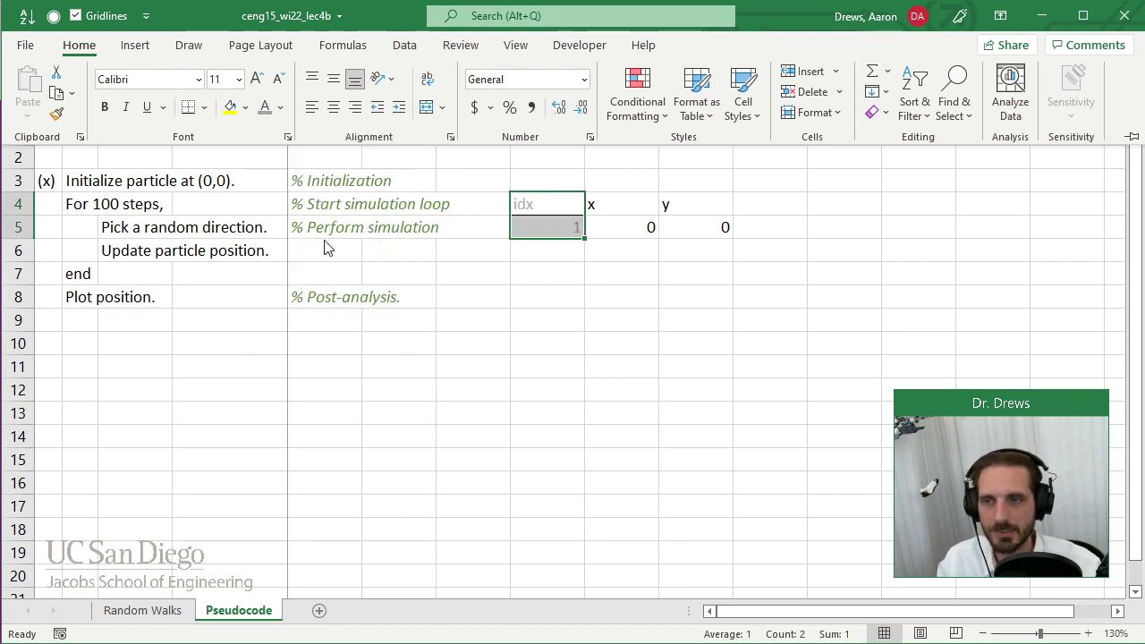
{"action": "left_click", "coordinate": [573, 281]}
Step: Enter the next index value 2 in cell H6 and reselect that cell
{"action": "left_click", "coordinate": [563, 251]}
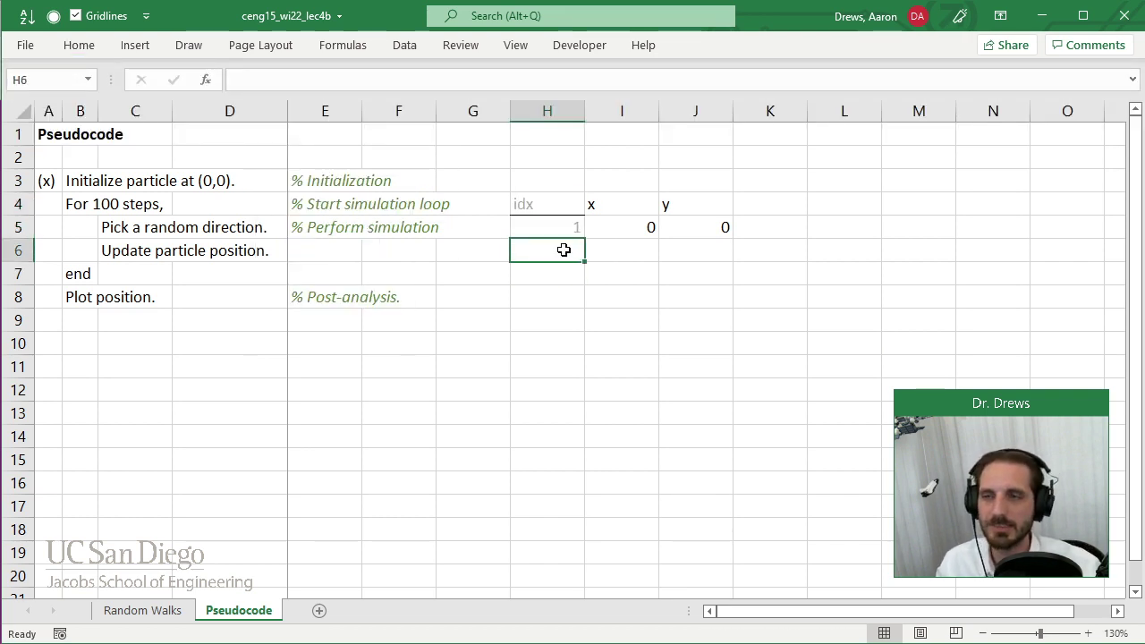
{"action": "type", "text": "2"}
{"action": "key", "text": "Return"}
{"action": "left_click", "coordinate": [563, 251]}
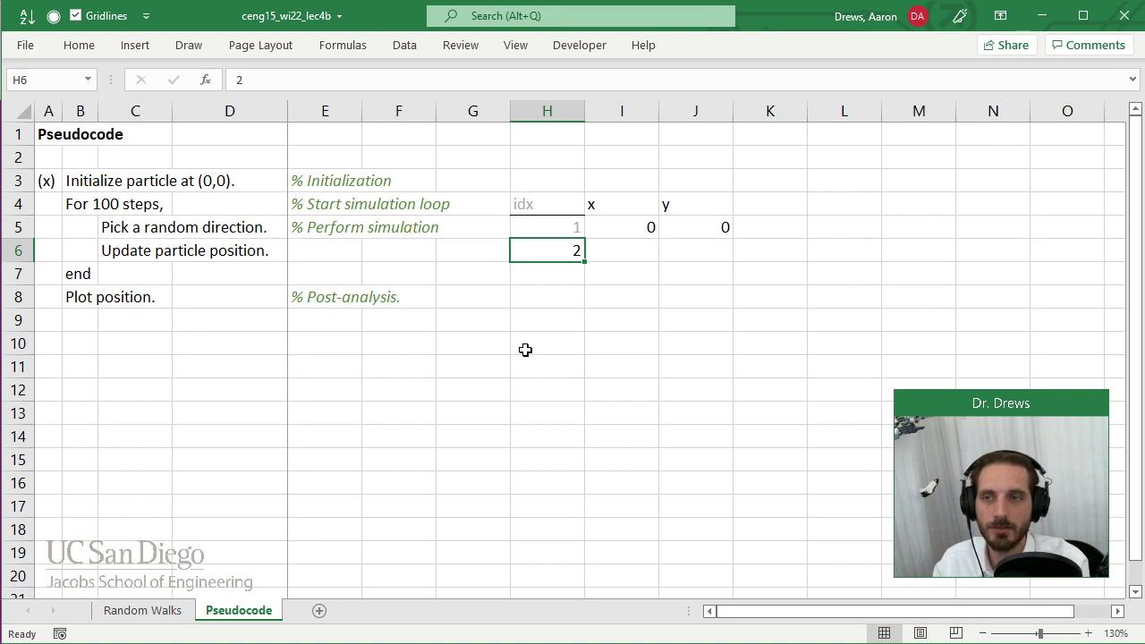
Step: Enter index values 2 and 3 in cells H6:H7 and fill the series down to 100 in H104
{"action": "type", "text": "3"}
{"action": "key", "text": "BackSpace"}
{"action": "type", "text": "2"}
{"action": "key", "text": "Return"}
{"action": "type", "text": "3"}
{"action": "key", "text": "Return"}
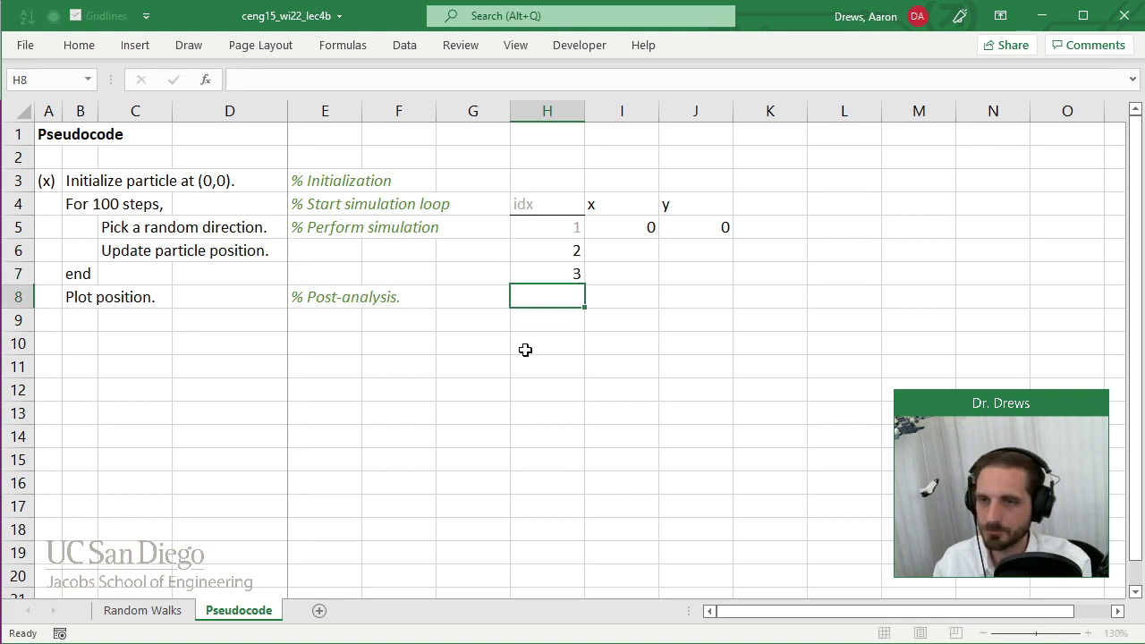
{"action": "left_click_drag", "start_coordinate": [560, 227], "coordinate": [573, 472]}
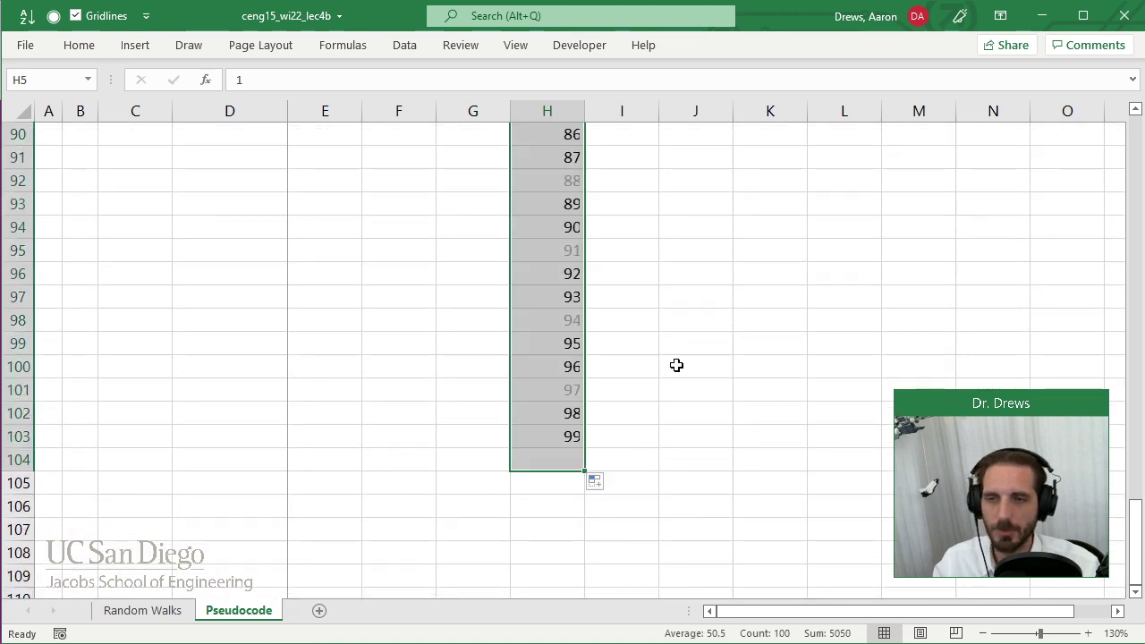
Step: Set the font color of all index values in H5:H104 to light gray
{"action": "scroll", "coordinate": [564, 352], "scroll_direction": "up", "scroll_amount": 20}
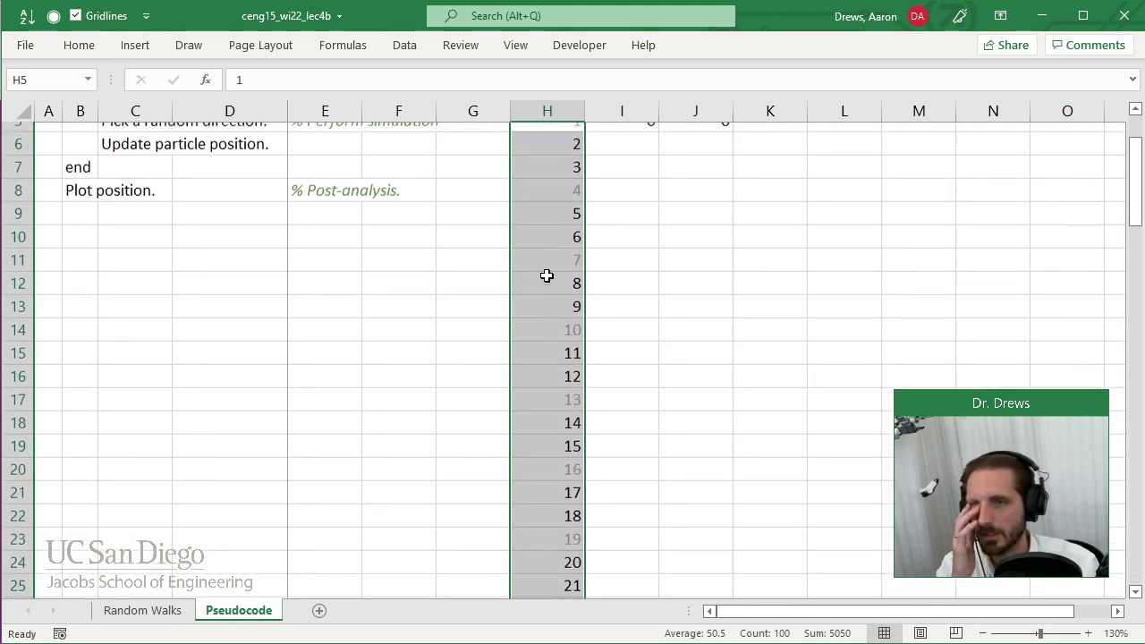
{"action": "left_click", "coordinate": [80, 45]}
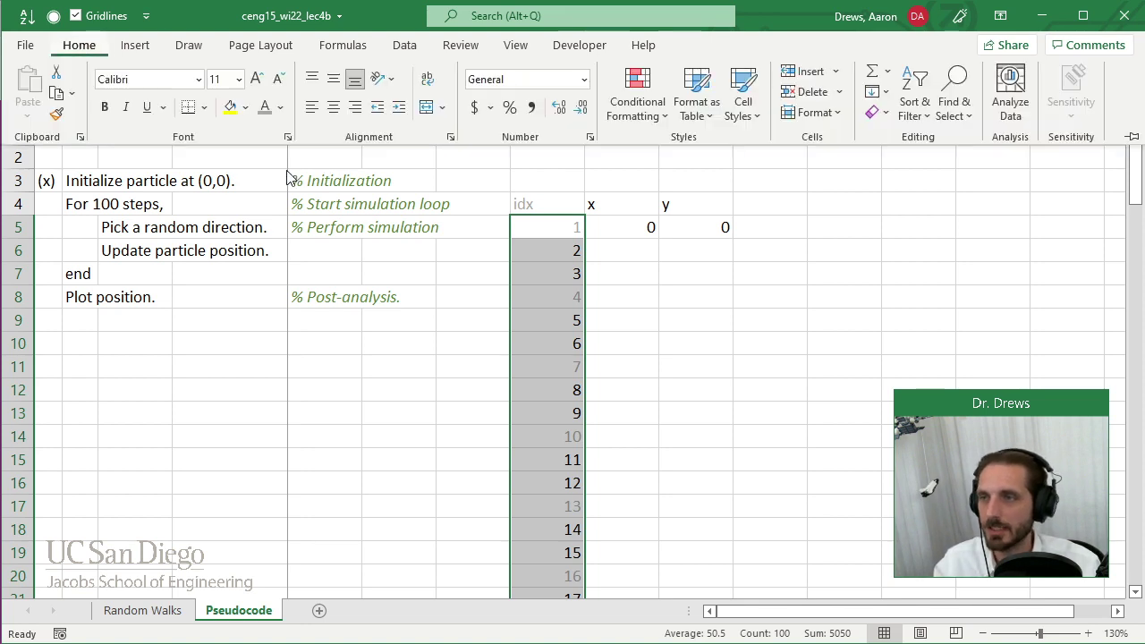
{"action": "left_click", "coordinate": [269, 108]}
{"action": "left_click", "coordinate": [652, 269]}
{"action": "key", "text": "Up"}
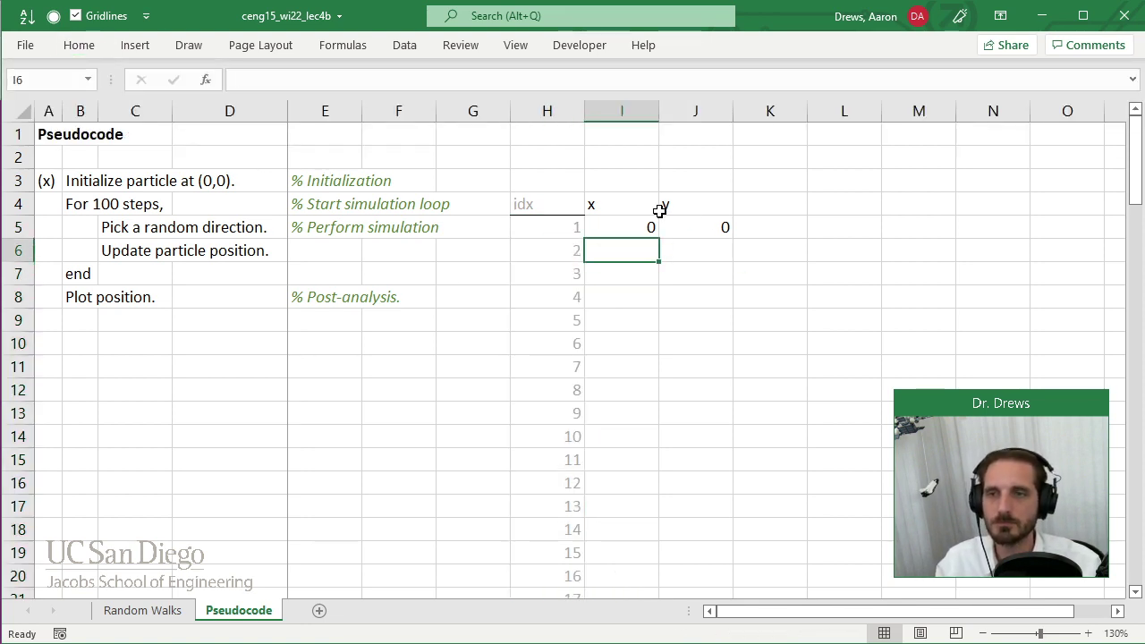
Step: Apply a bottom border to the "x" and "y" headers in cells I4:J4
{"action": "left_click_drag", "start_coordinate": [644, 206], "coordinate": [685, 210]}
{"action": "left_click", "coordinate": [79, 45]}
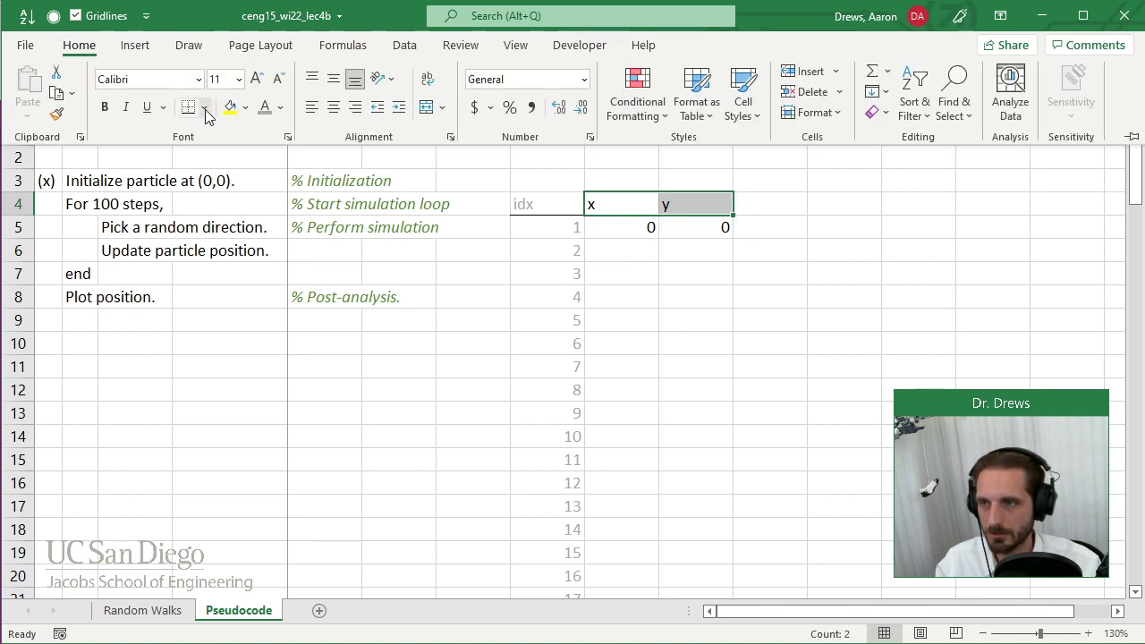
{"action": "left_click", "coordinate": [645, 253]}
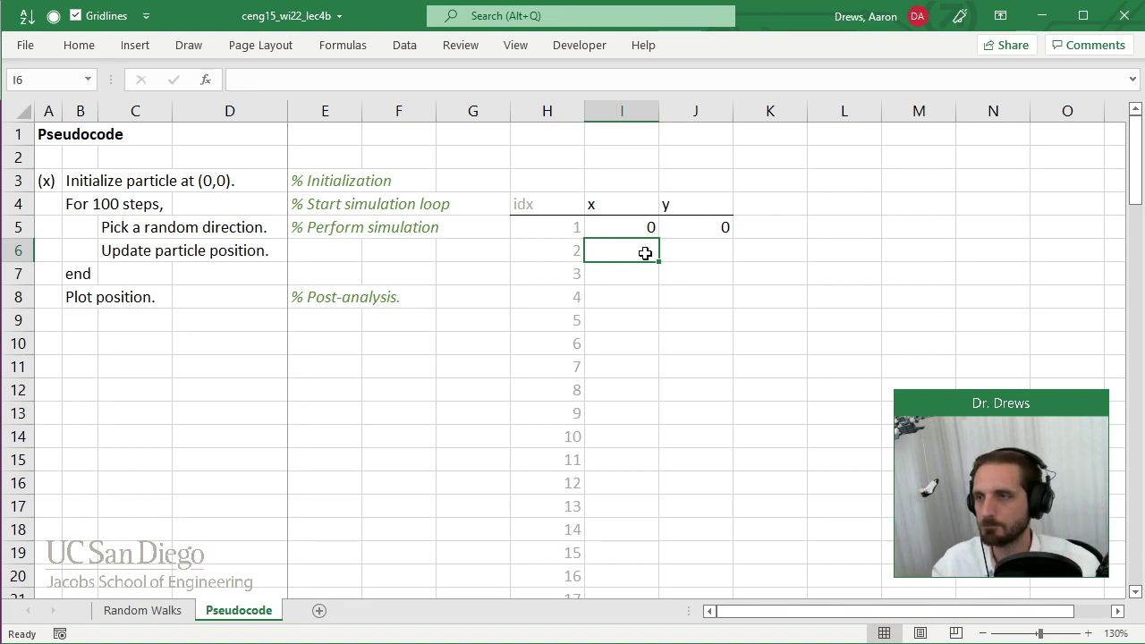
Step: Mark the "For 100 steps," pseudocode line as done with "(x)" in cell A4
{"action": "left_click", "coordinate": [44, 204]}
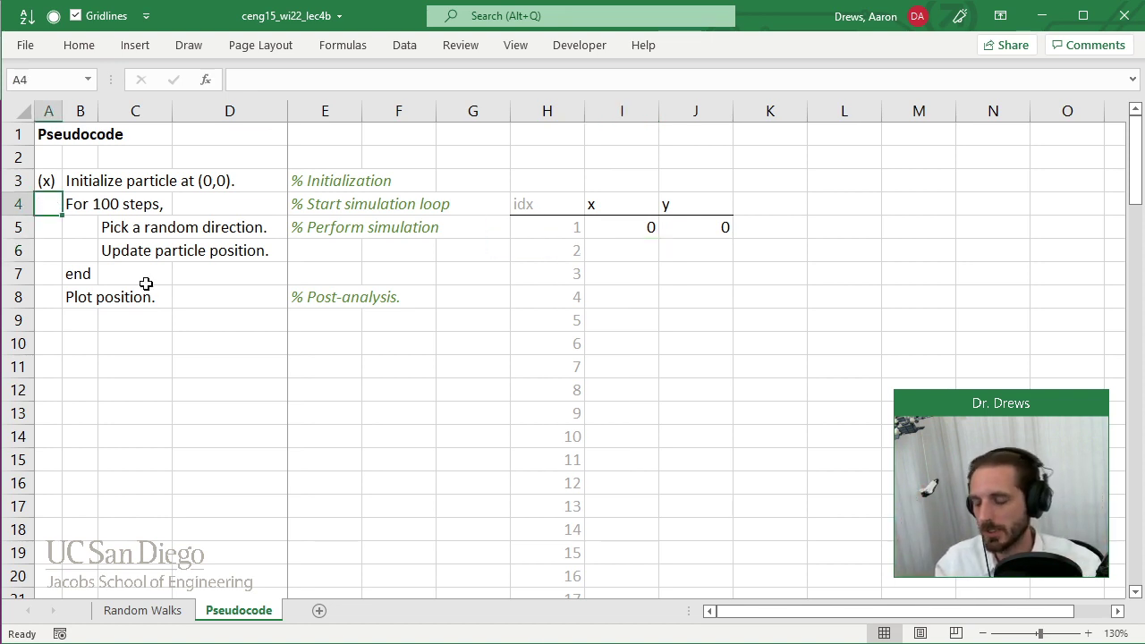
{"action": "type", "text": "(x)"}
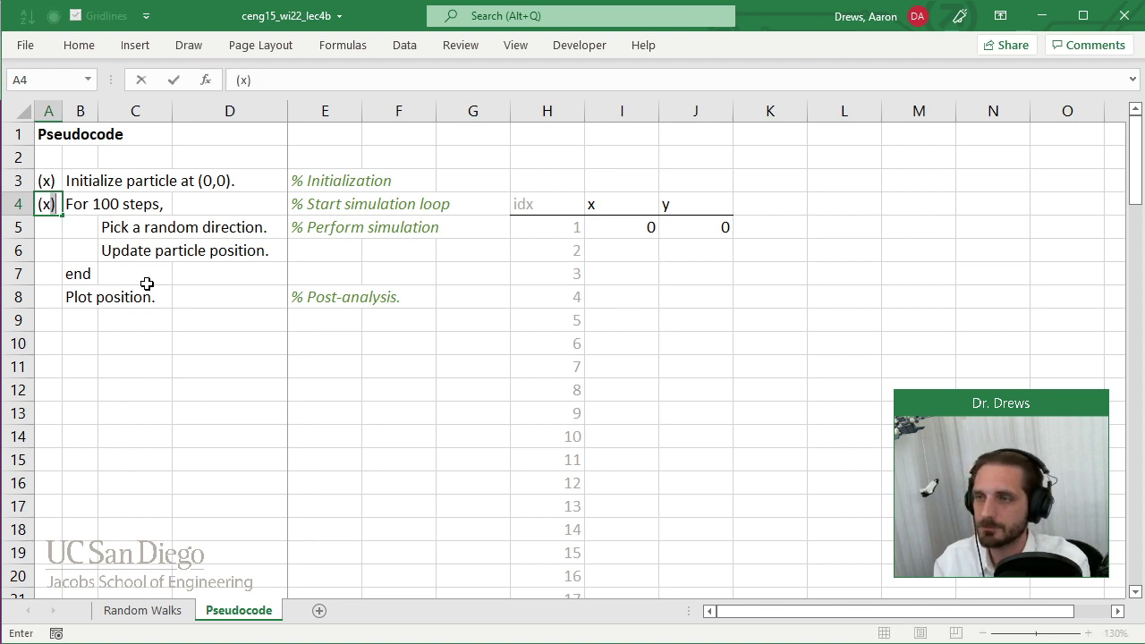
{"action": "key", "text": "Return"}
{"action": "key", "text": "Right"}
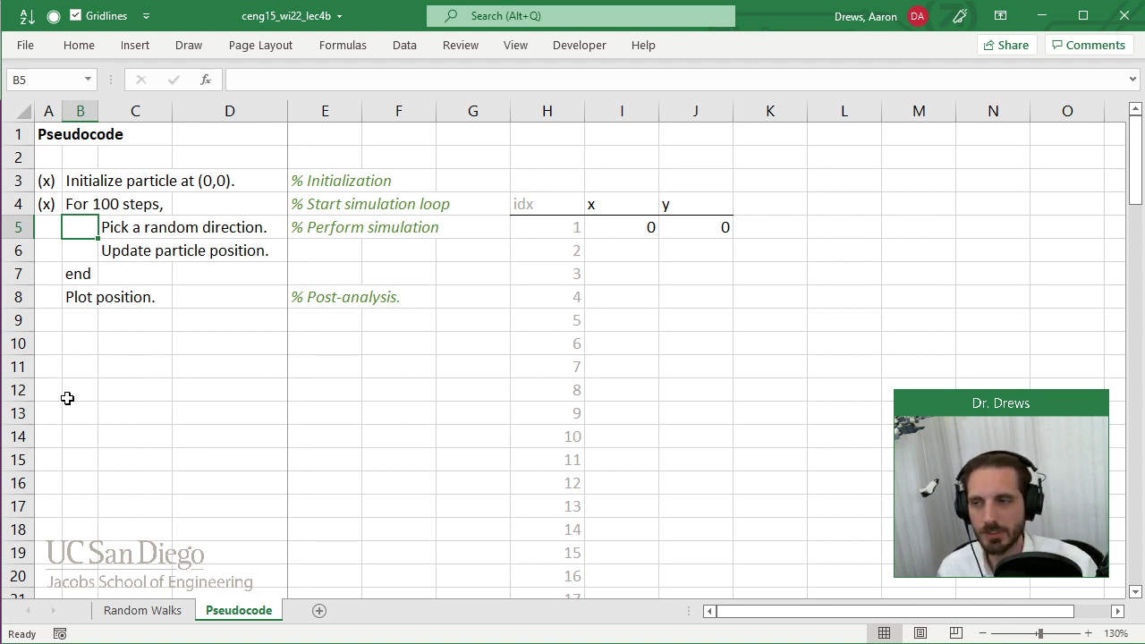
Step: Below the pseudocode, enter the header "#" in cell B10 and the numbers 1 to 4 in B11:B14
{"action": "left_click", "coordinate": [49, 372]}
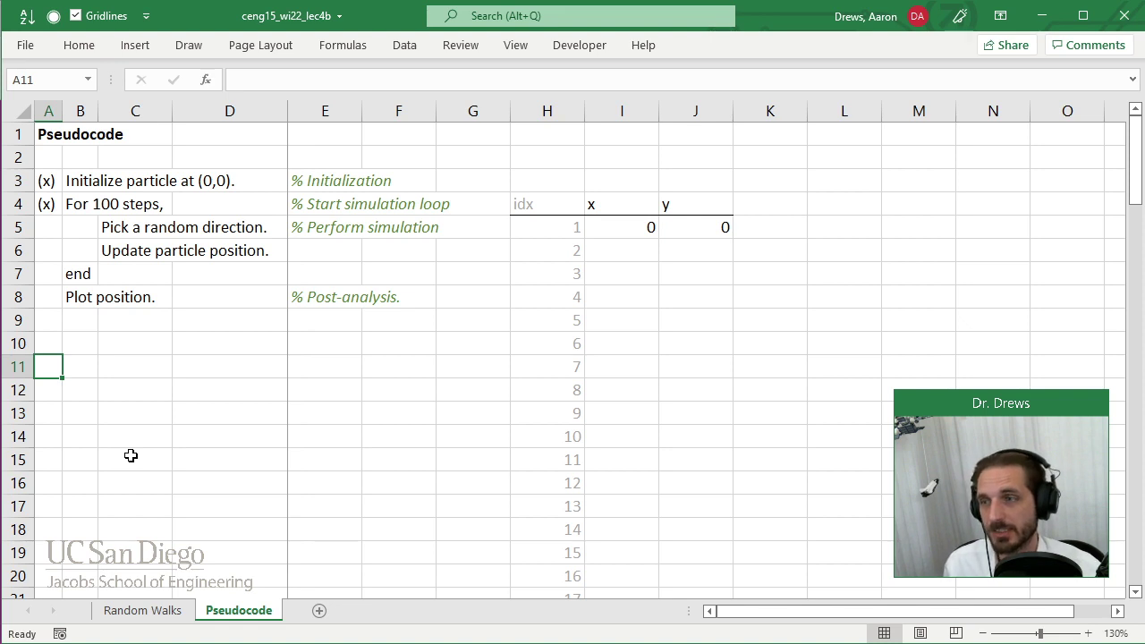
{"action": "key", "text": "Right"}
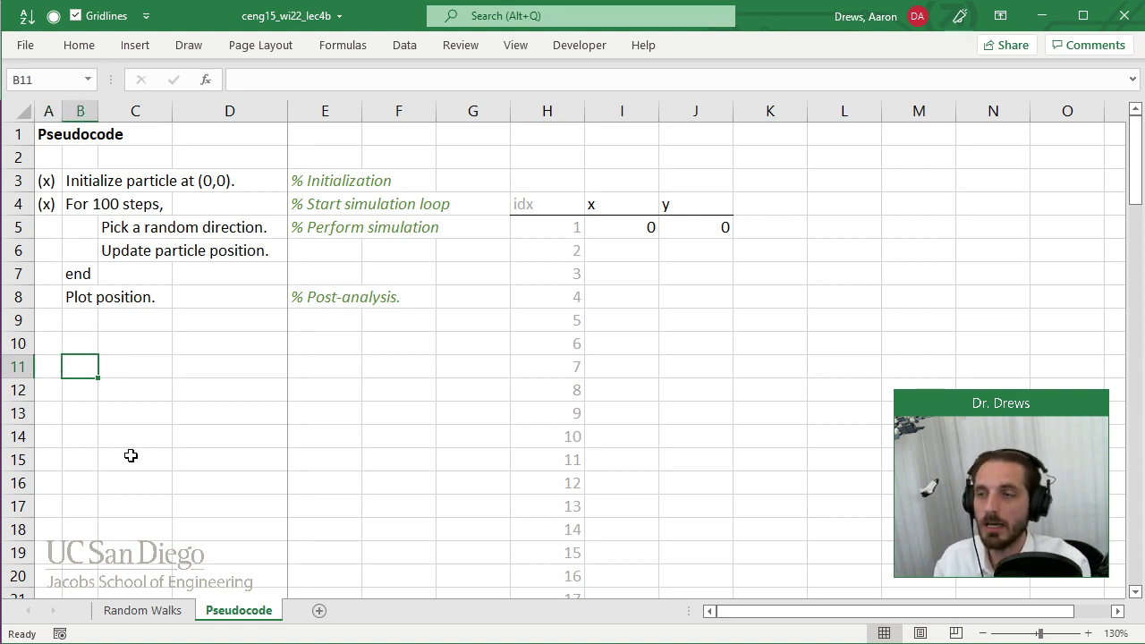
{"action": "key", "text": "Up"}
{"action": "type", "text": "#"}
{"action": "key", "text": "Return"}
{"action": "type", "text": "1"}
{"action": "key", "text": "Return"}
{"action": "type", "text": "2"}
{"action": "key", "text": "Return"}
{"action": "type", "text": "3"}
{"action": "key", "text": "Return"}
{"action": "type", "text": "4"}
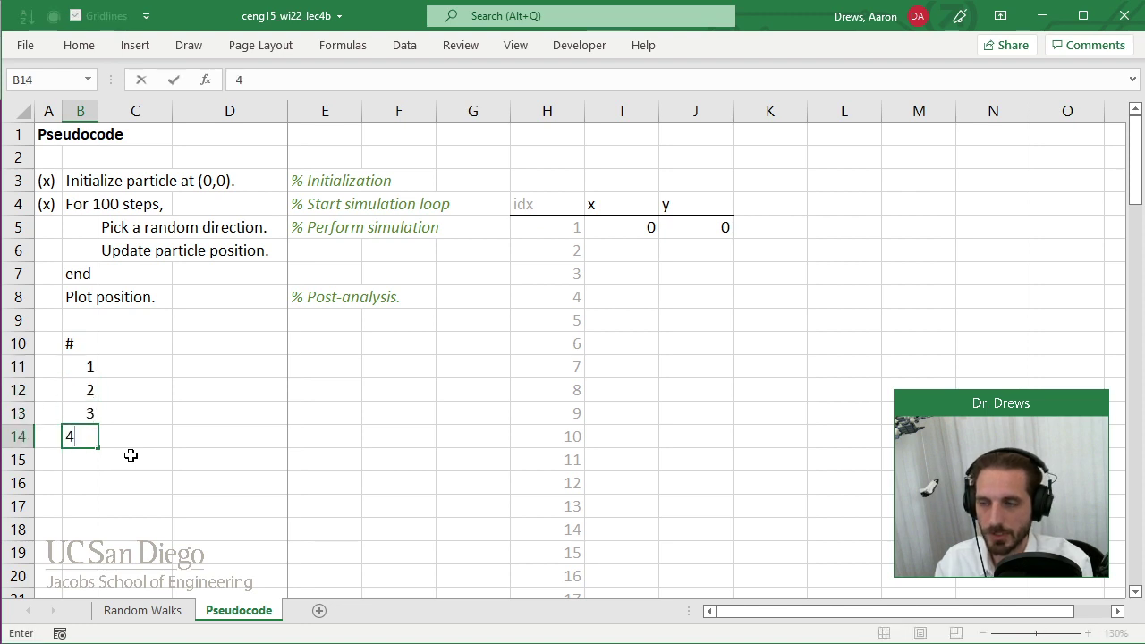
{"action": "key", "text": "Return"}
Step: Enter the header "dir." in cell C10 and the directions right, up, left and down in C11:C14
{"action": "key", "text": "Up"}
{"action": "key", "text": "Right"}
{"action": "key", "text": "Up"}
{"action": "key", "text": "Up"}
{"action": "key", "text": "Up"}
{"action": "key", "text": "Up"}
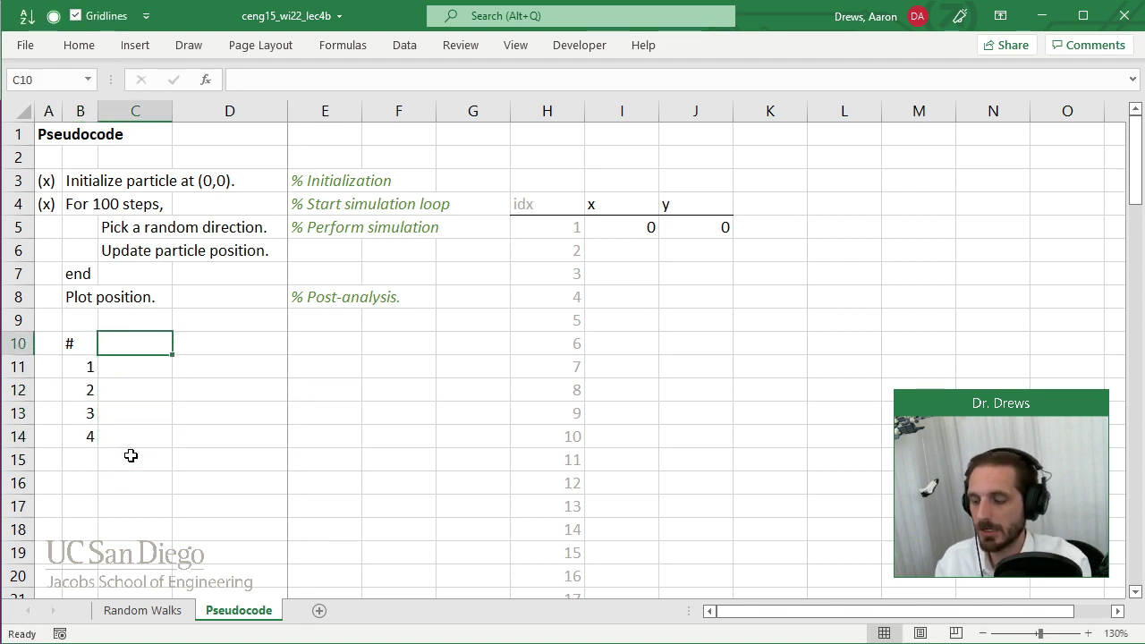
{"action": "type", "text": "dir."}
{"action": "key", "text": "Return"}
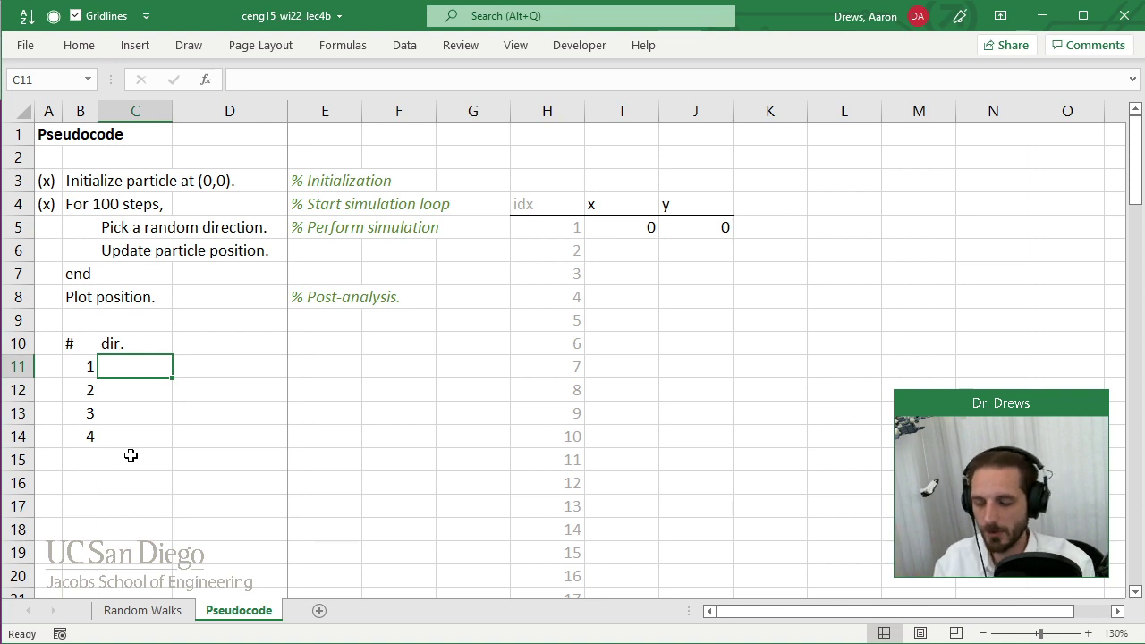
{"action": "type", "text": "right"}
{"action": "key", "text": "Return"}
{"action": "type", "text": "up"}
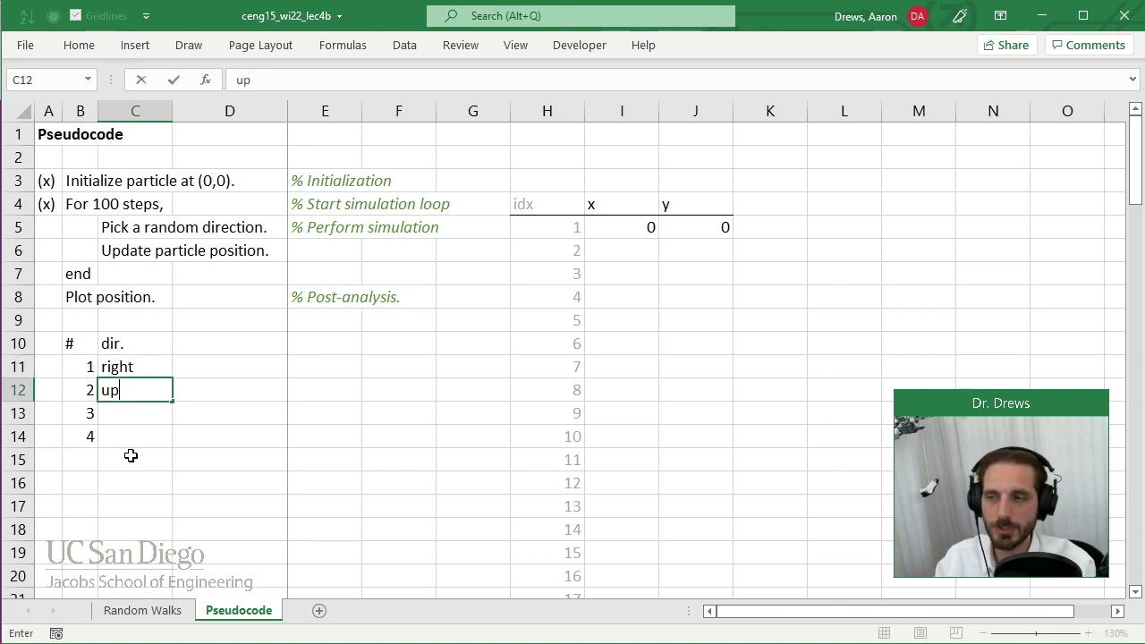
{"action": "key", "text": "Return"}
{"action": "type", "text": "left"}
{"action": "key", "text": "Return"}
{"action": "type", "text": "down"}
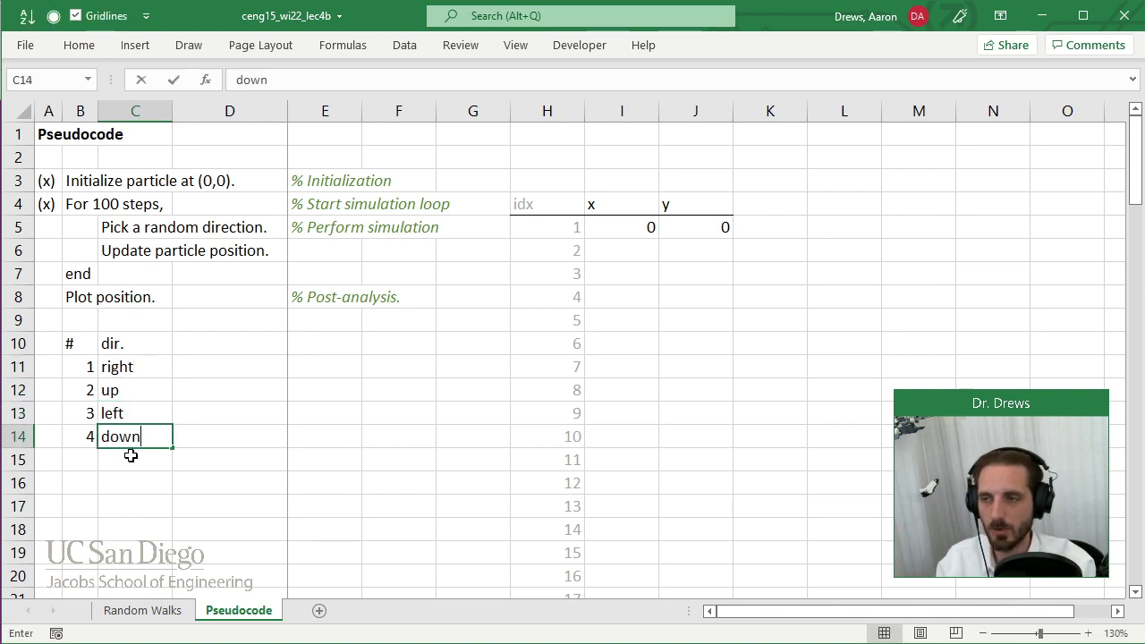
{"action": "key", "text": "Return"}
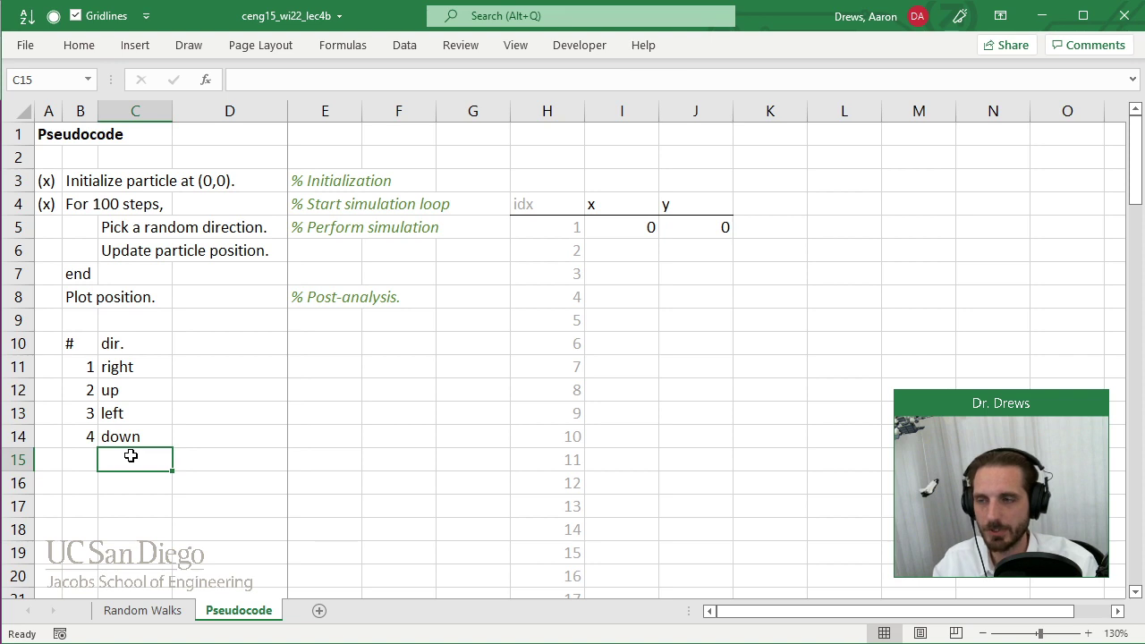
Step: Enter the label "Random integer in Excel:" in cell A16 below the direction table
{"action": "key", "text": "Down"}
{"action": "key", "text": "Left"}
{"action": "key", "text": "Left"}
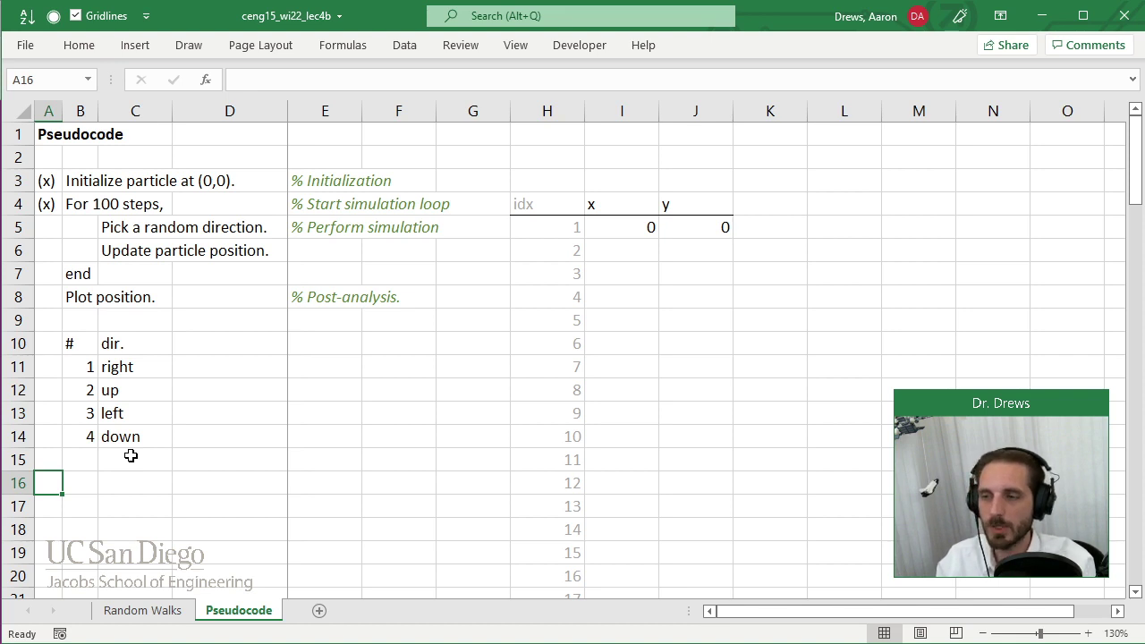
{"action": "type", "text": "Random inte"}
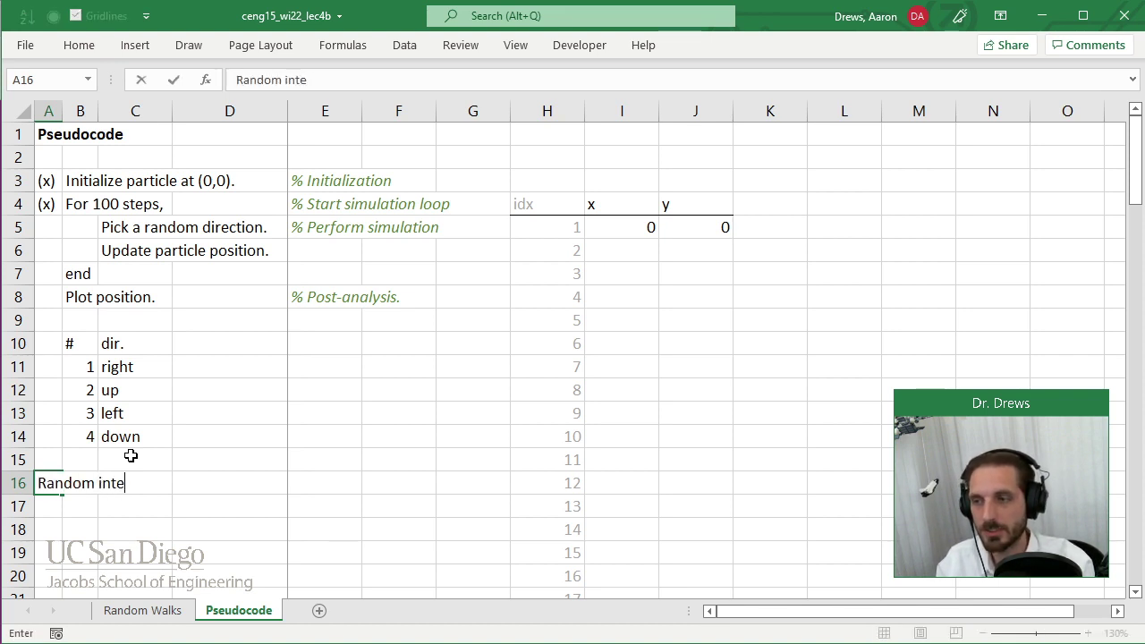
{"action": "type", "text": "ger in Excel:"}
{"action": "key", "text": "Return"}
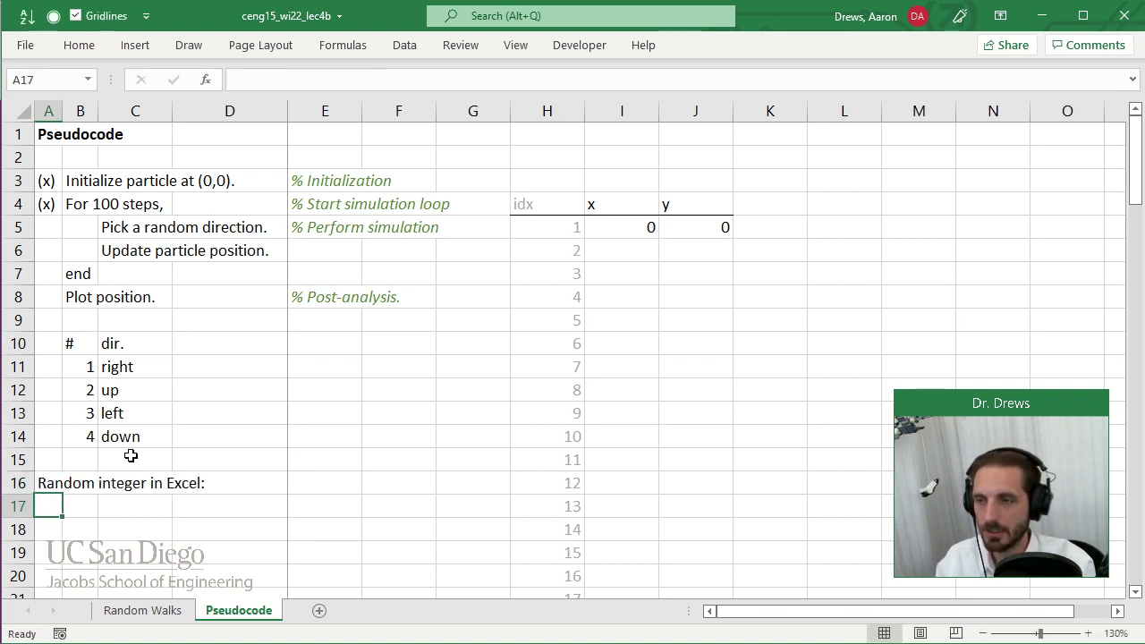
Step: Enter the formula examples =randbetween(low, hi) in cell B17 and =randbetween(1,4) in cell B18 as plain text
{"action": "key", "text": "Right"}
{"action": "type", "text": "'"}
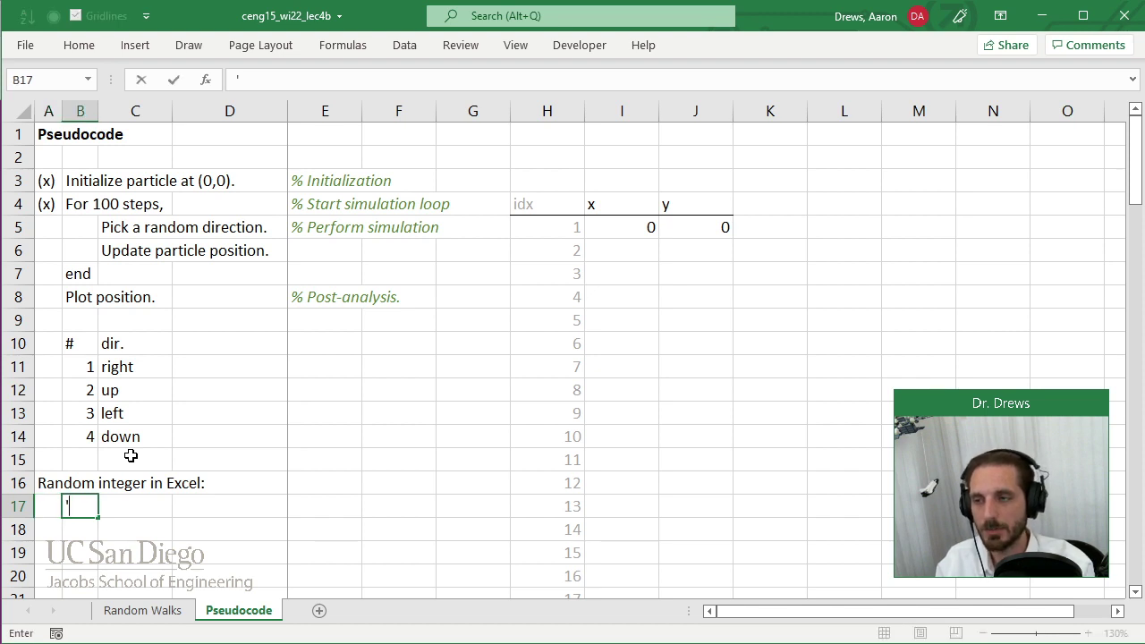
{"action": "type", "text": "=rand"}
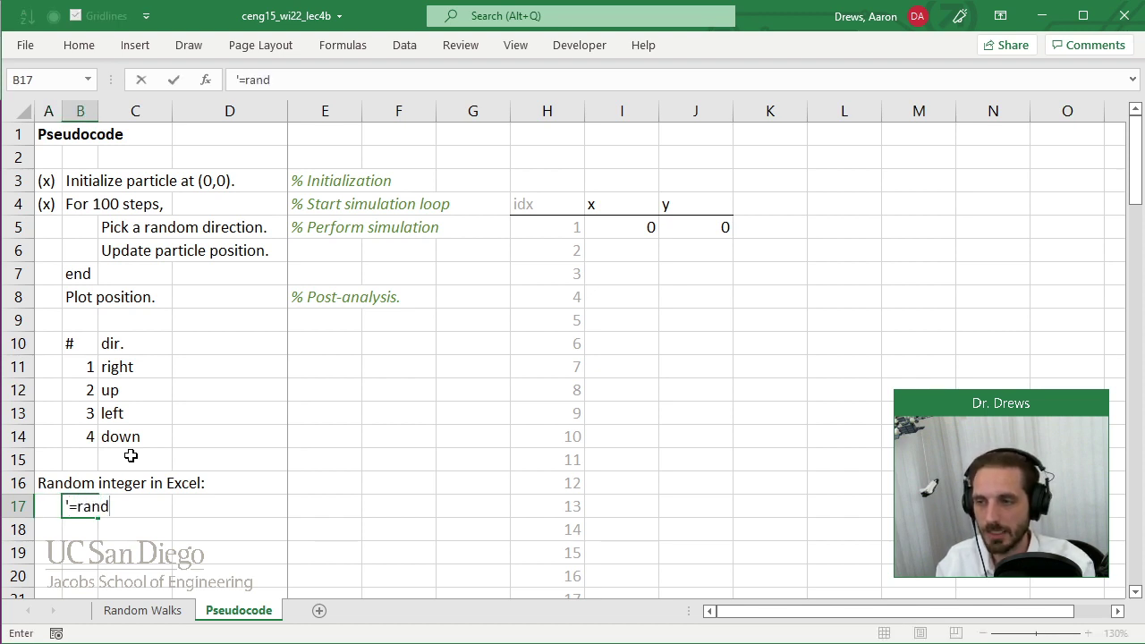
{"action": "type", "text": "between(low, hi)"}
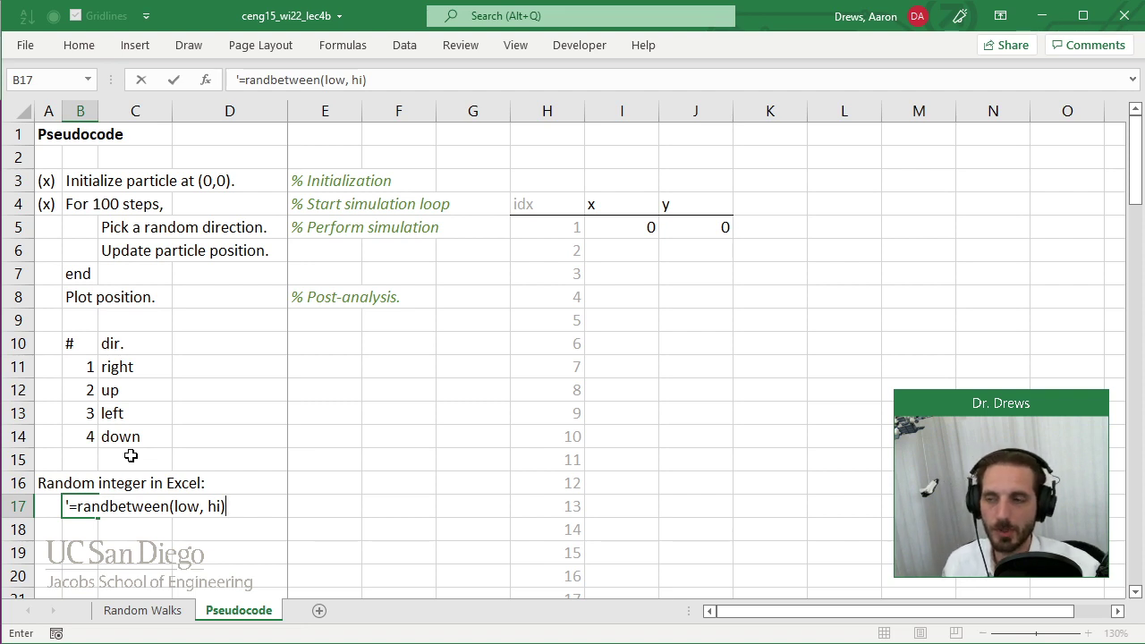
{"action": "key", "text": "Return"}
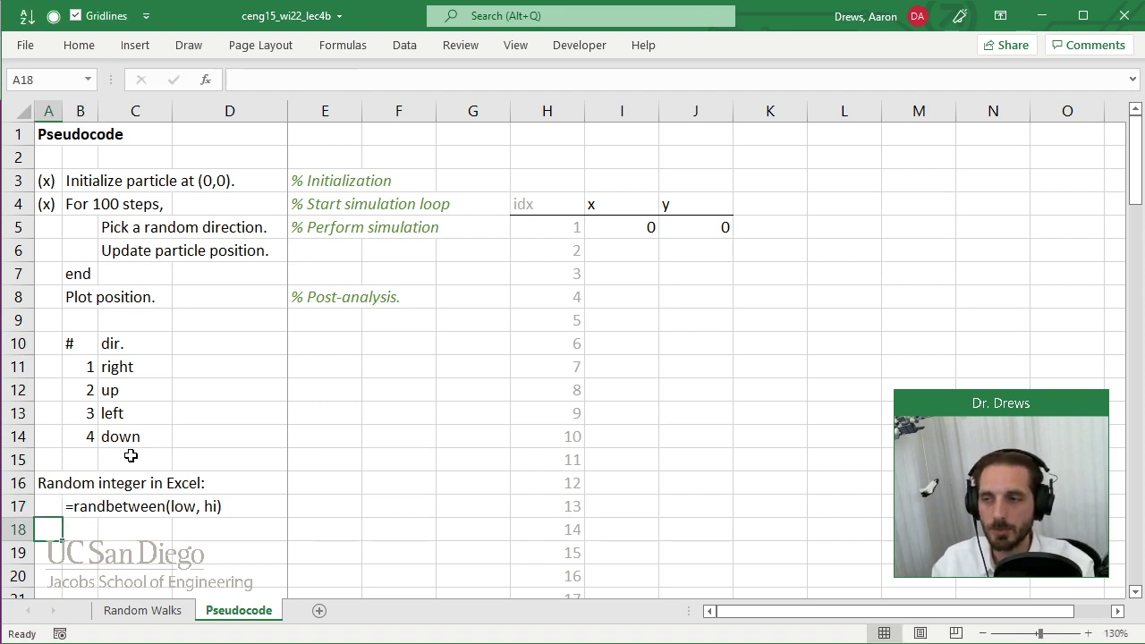
{"action": "key", "text": "Right"}
{"action": "type", "text": "'=randbetween(1,4"}
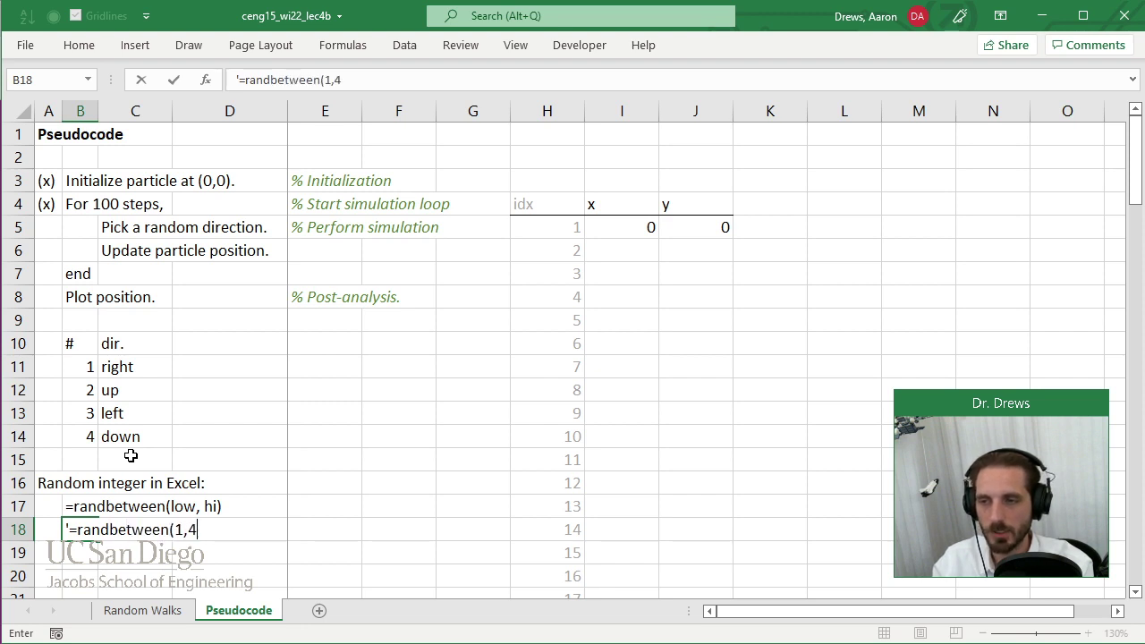
{"action": "type", "text": ")"}
{"action": "key", "text": "Return"}
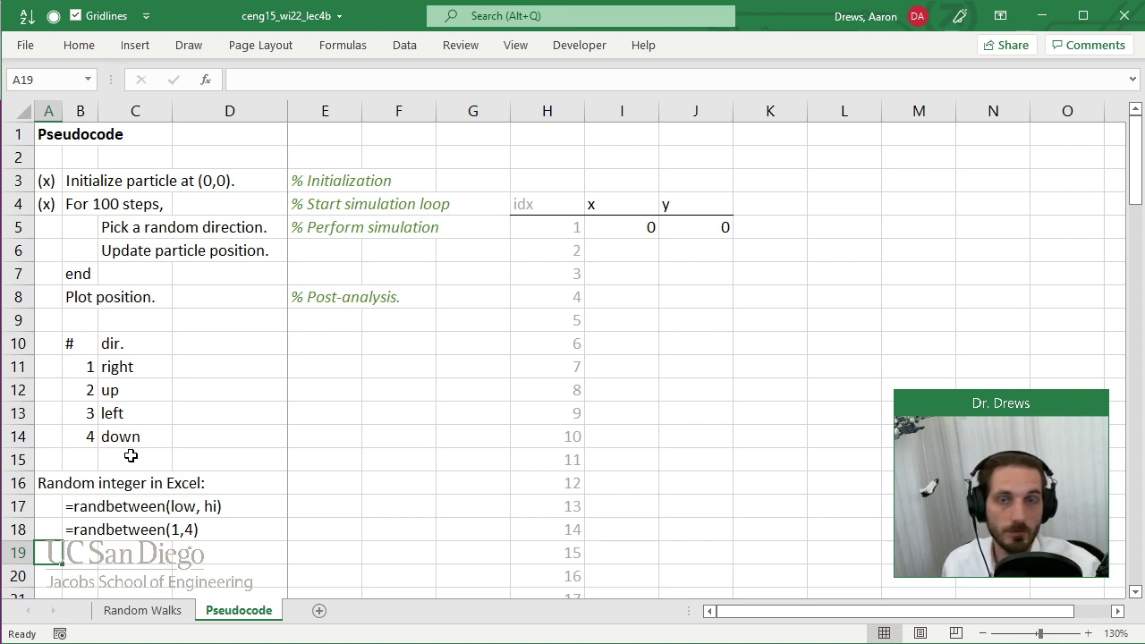
Step: Add the column header "rand #" in cell K4 next to the "y" header
{"action": "left_click", "coordinate": [762, 211]}
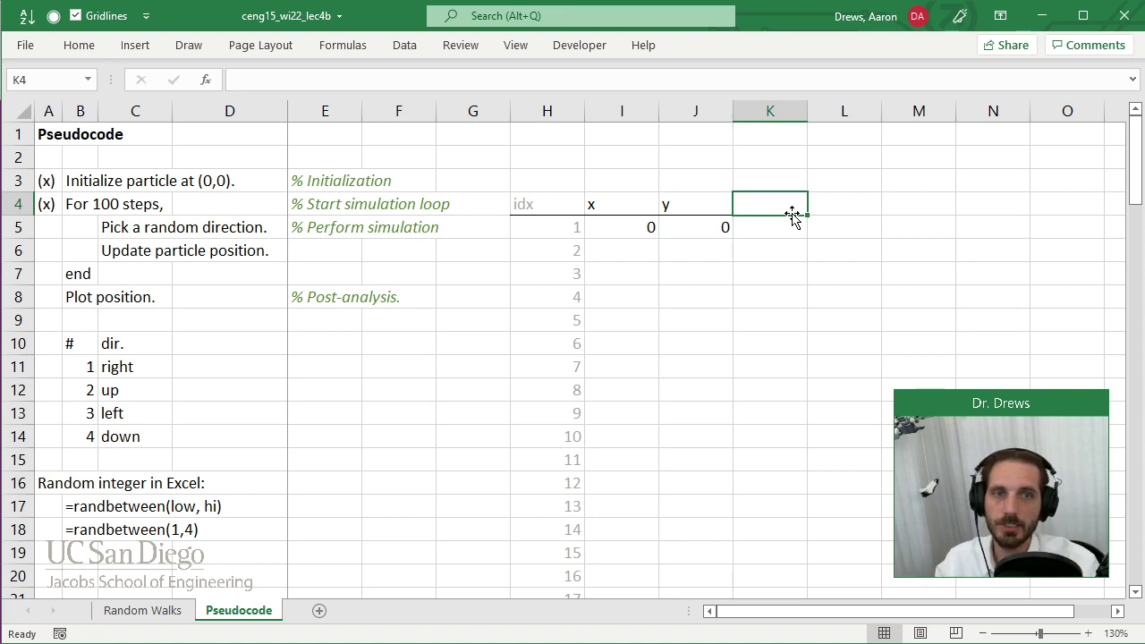
{"action": "type", "text": "#"}
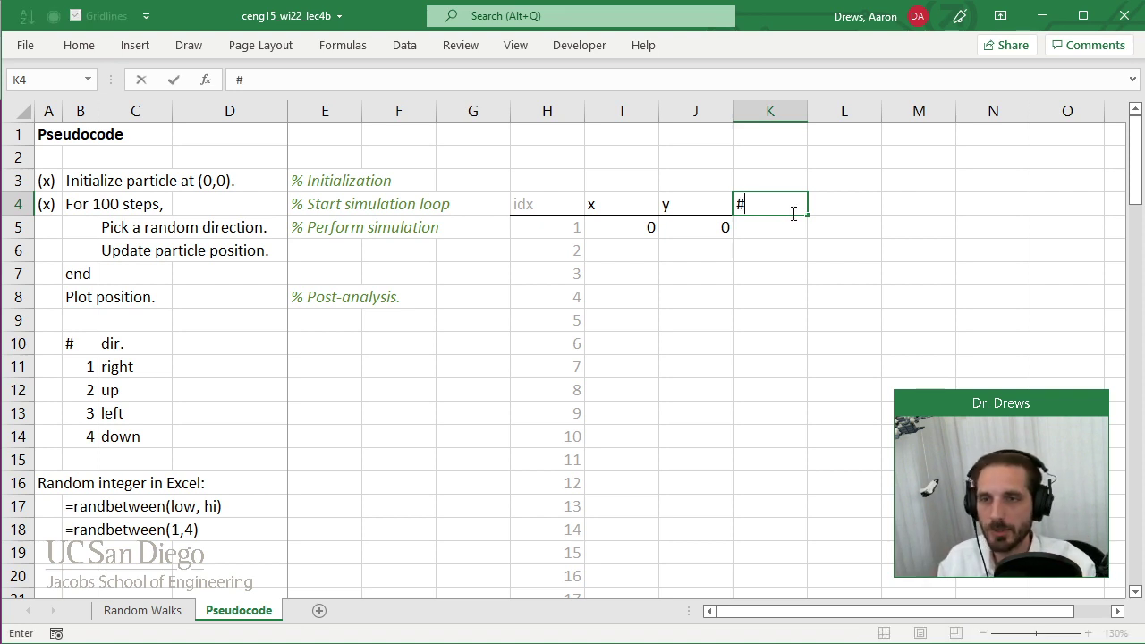
{"action": "key", "text": "BackSpace"}
{"action": "type", "text": "rand#"}
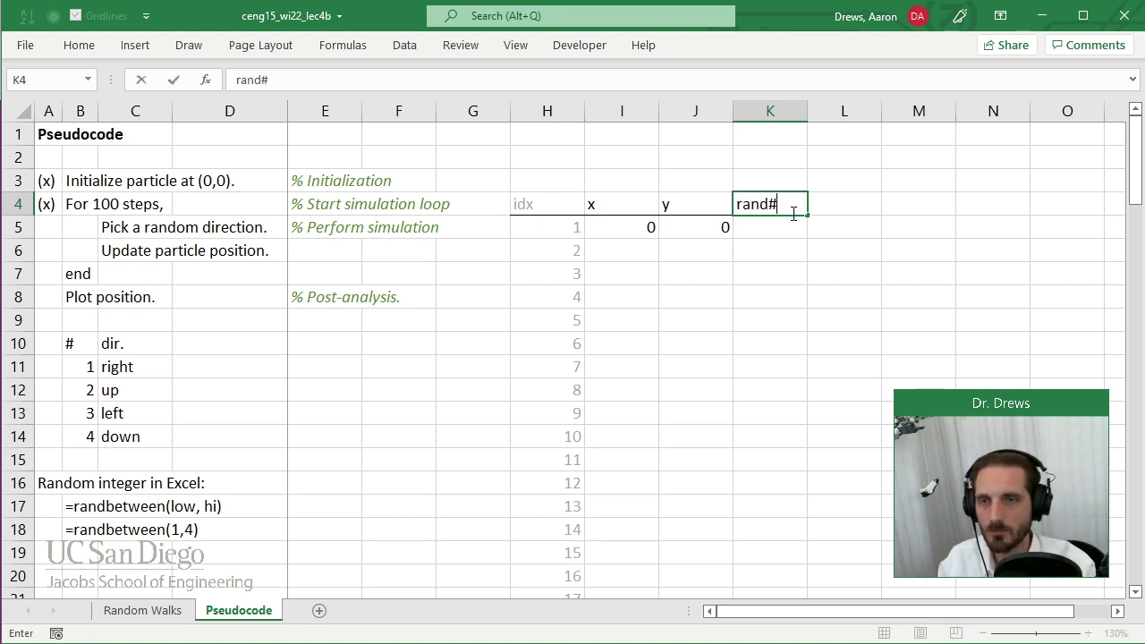
{"action": "key", "text": "Return"}
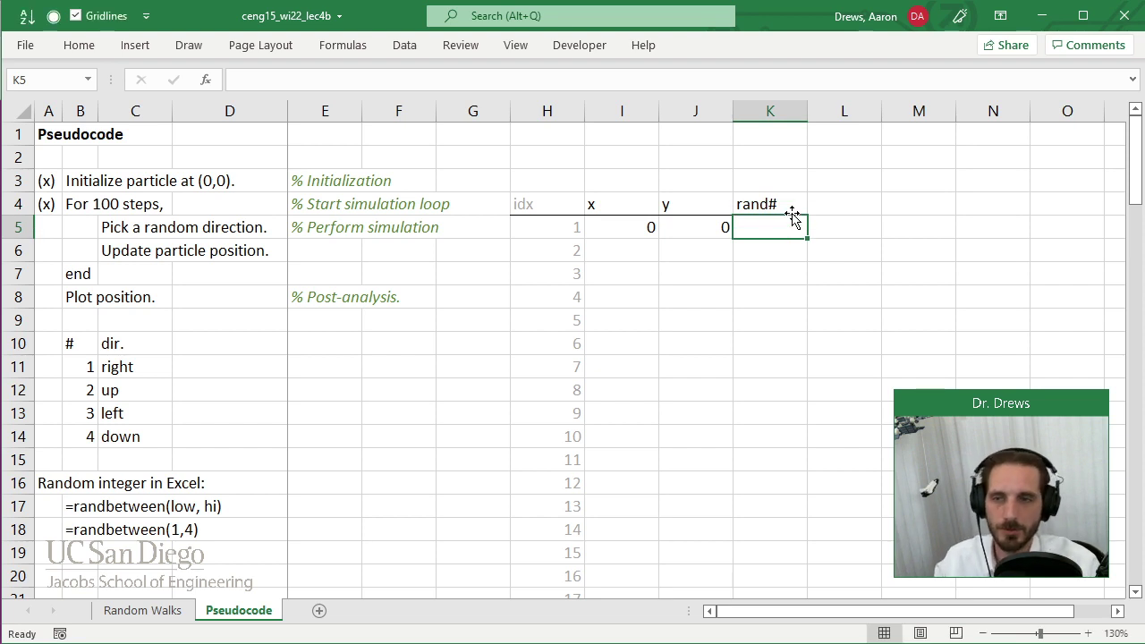
{"action": "left_click", "coordinate": [793, 214]}
{"action": "double_click", "coordinate": [794, 213]}
{"action": "key", "text": "Left"}
{"action": "key", "text": "Return"}
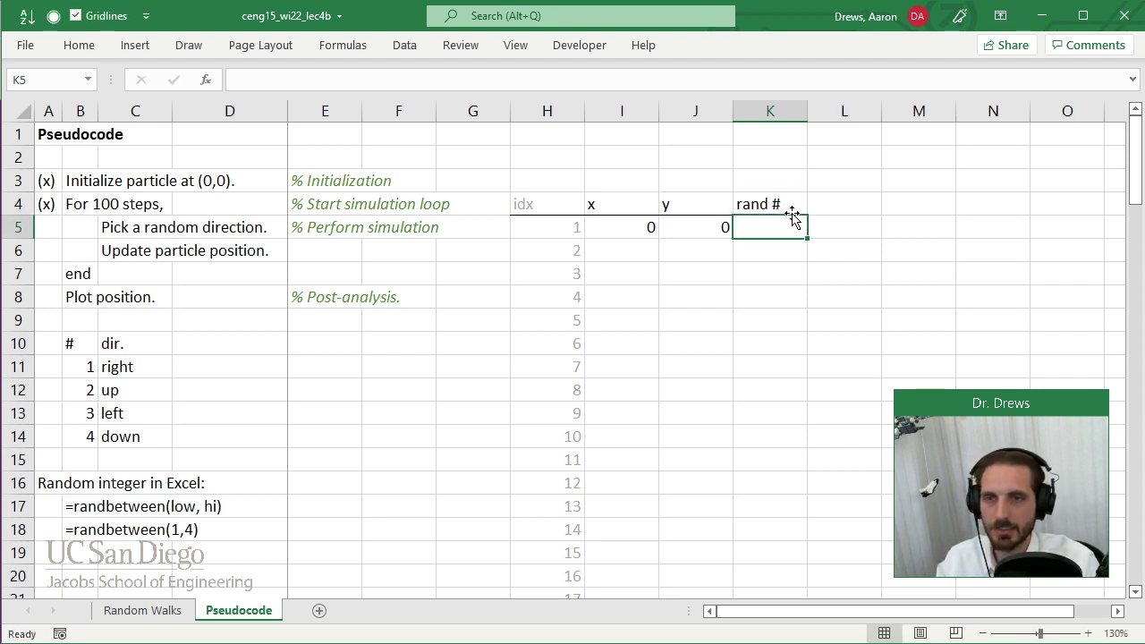
Step: Enter the formula =randbetween(1,4) in cell K5 under the "rand #" header
{"action": "type", "text": "=rand"}
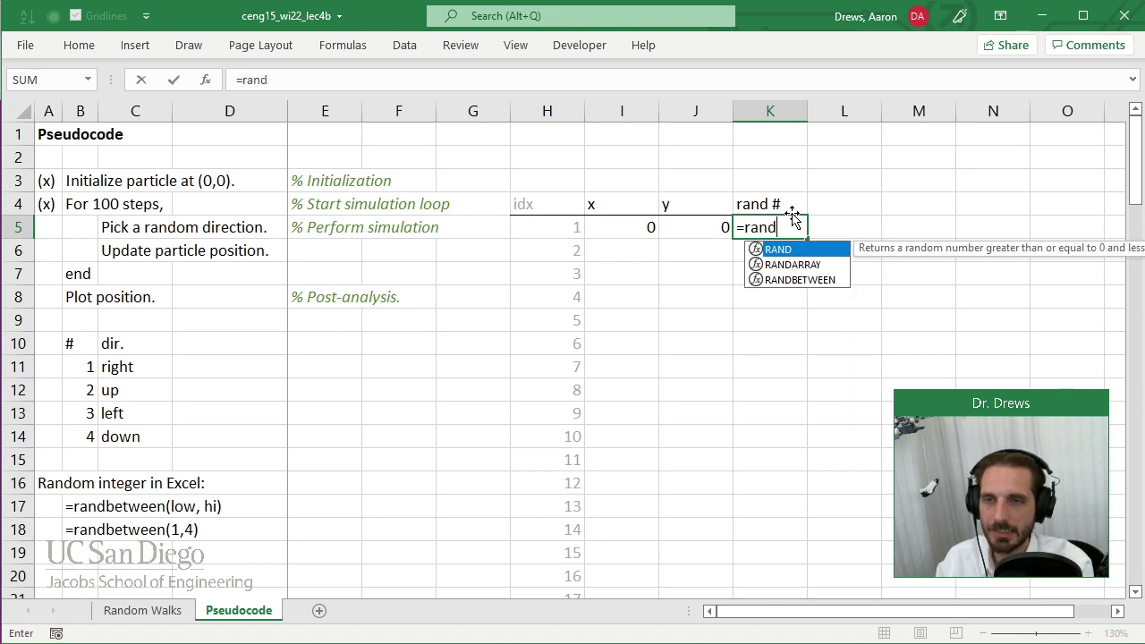
{"action": "type", "text": "between"}
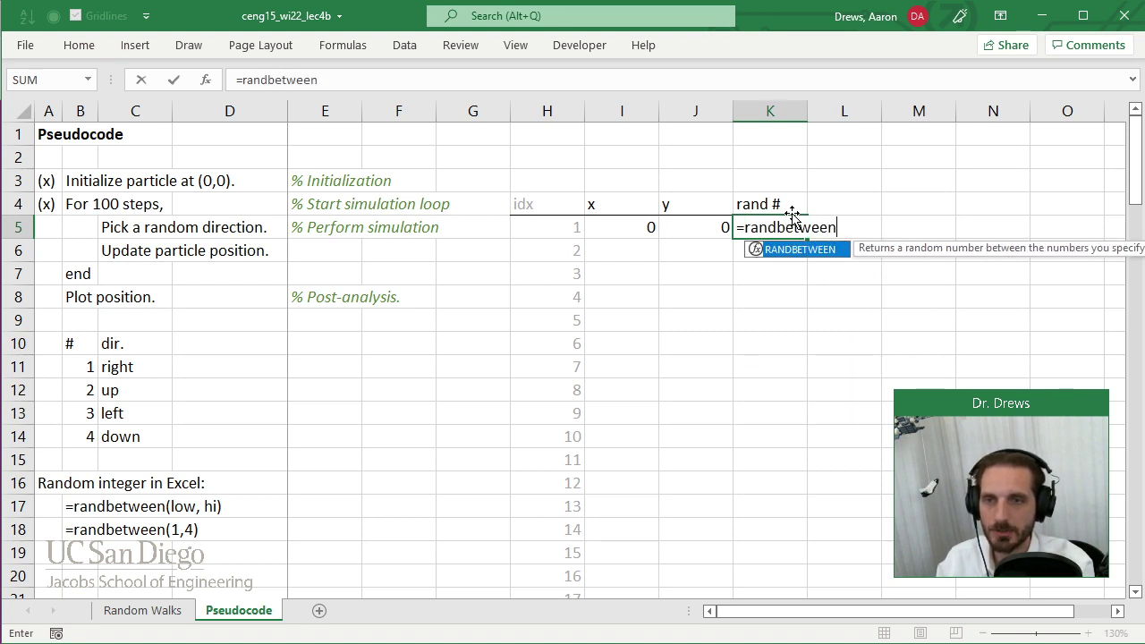
{"action": "type", "text": "(1,4)"}
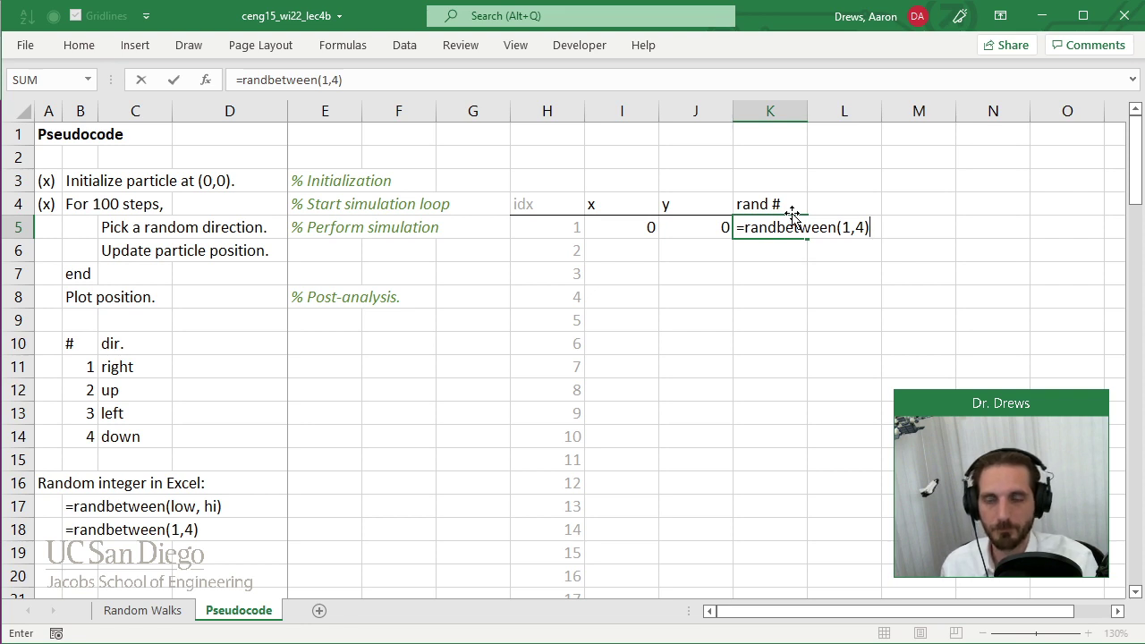
{"action": "key", "text": "Return"}
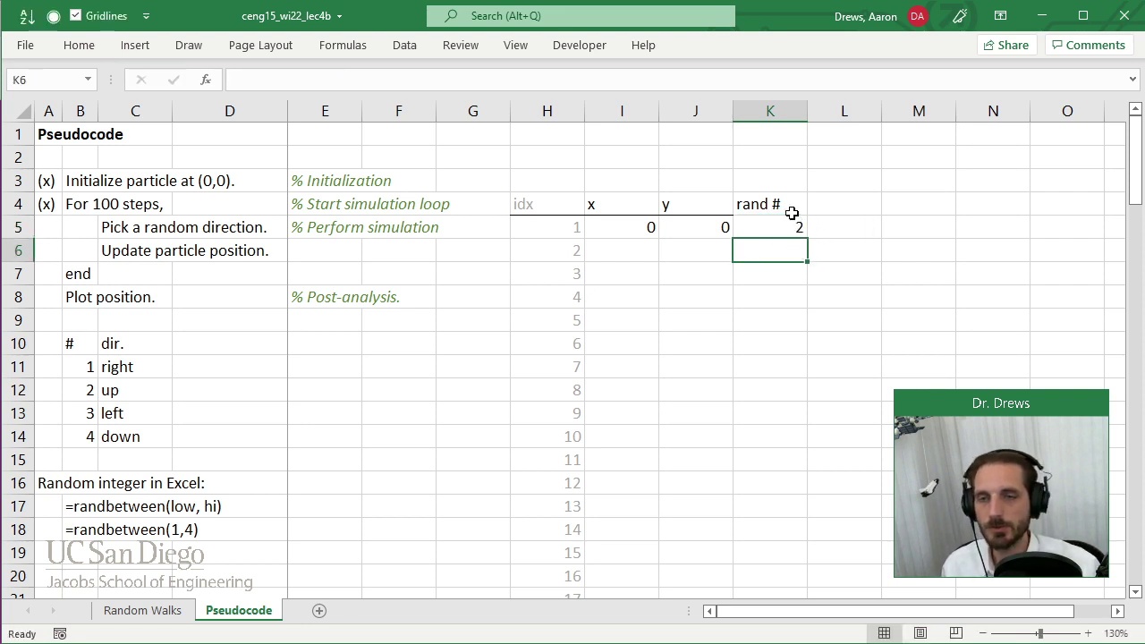
Step: Apply a bottom border to the "rand #" header in cell K4
{"action": "left_click", "coordinate": [792, 213]}
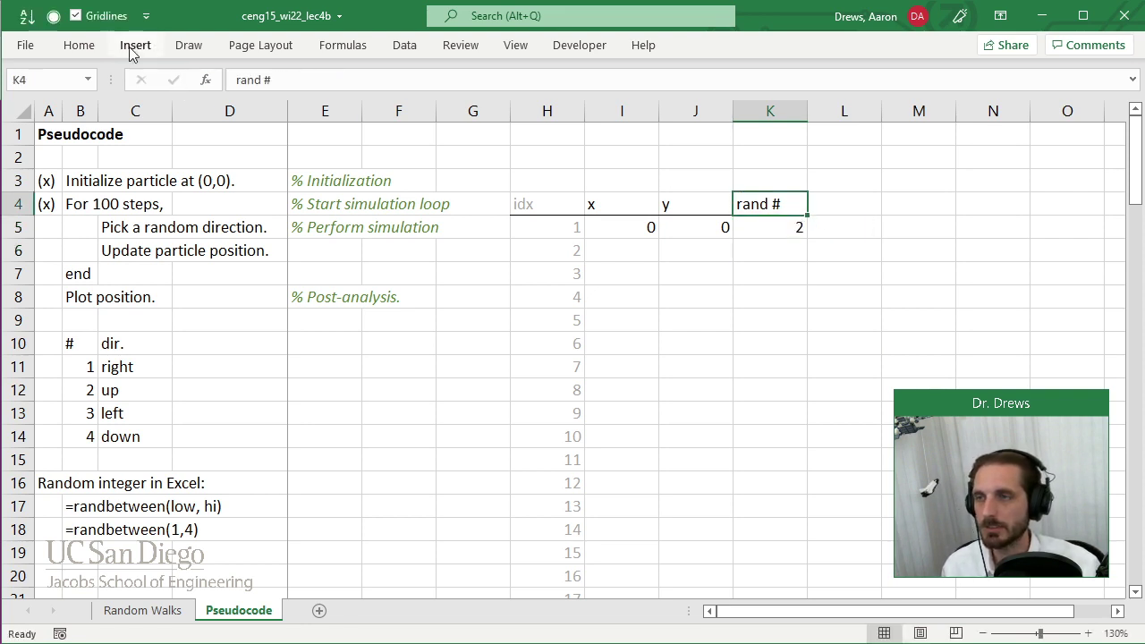
{"action": "left_click", "coordinate": [89, 46]}
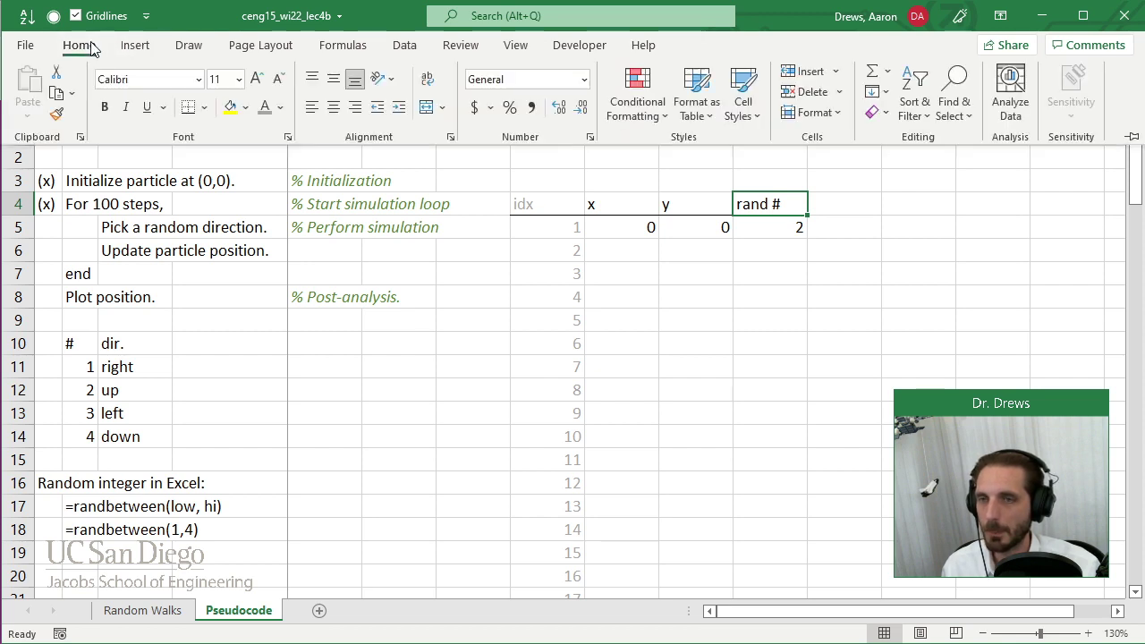
{"action": "left_click", "coordinate": [887, 289]}
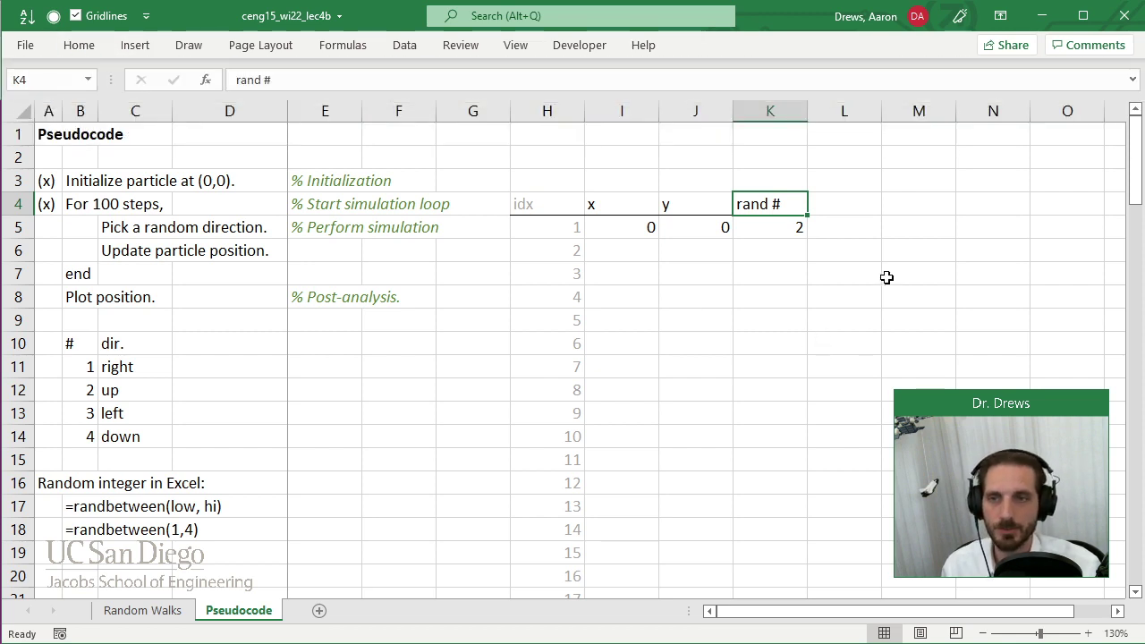
{"action": "left_click", "coordinate": [877, 273]}
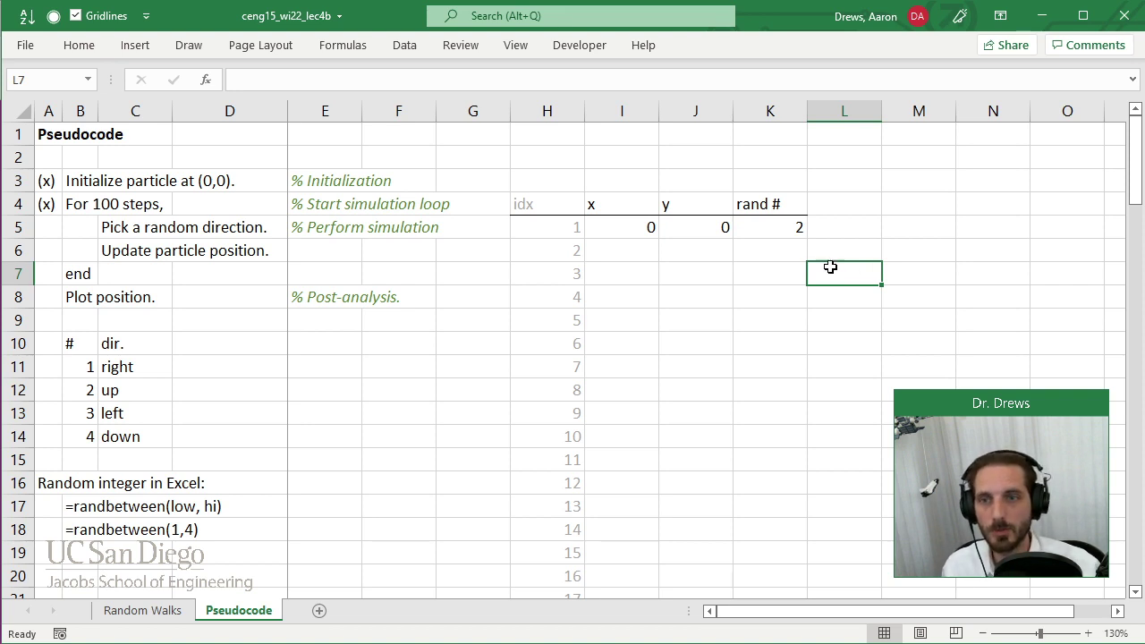
{"action": "left_click", "coordinate": [795, 225]}
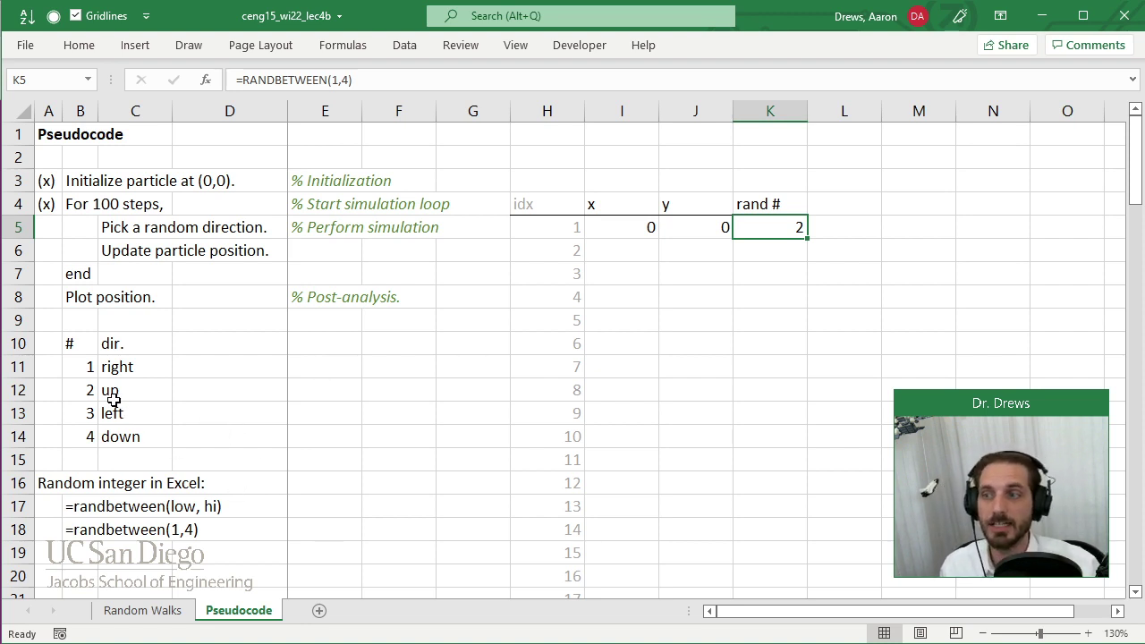
{"action": "left_click_drag", "start_coordinate": [94, 391], "coordinate": [121, 391]}
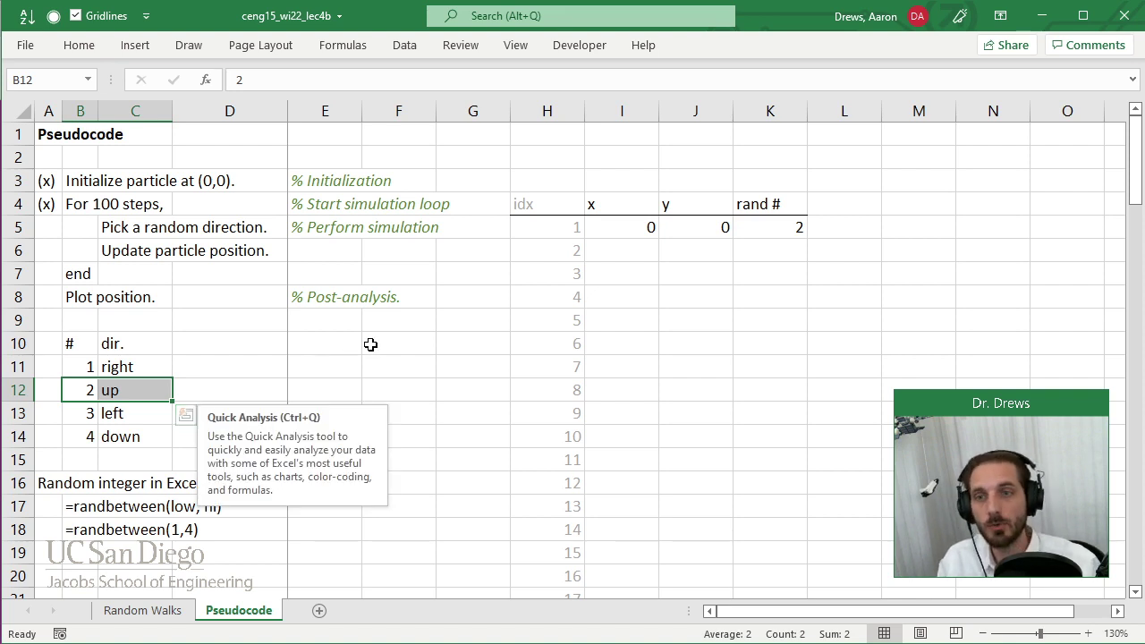
{"action": "left_click", "coordinate": [792, 229]}
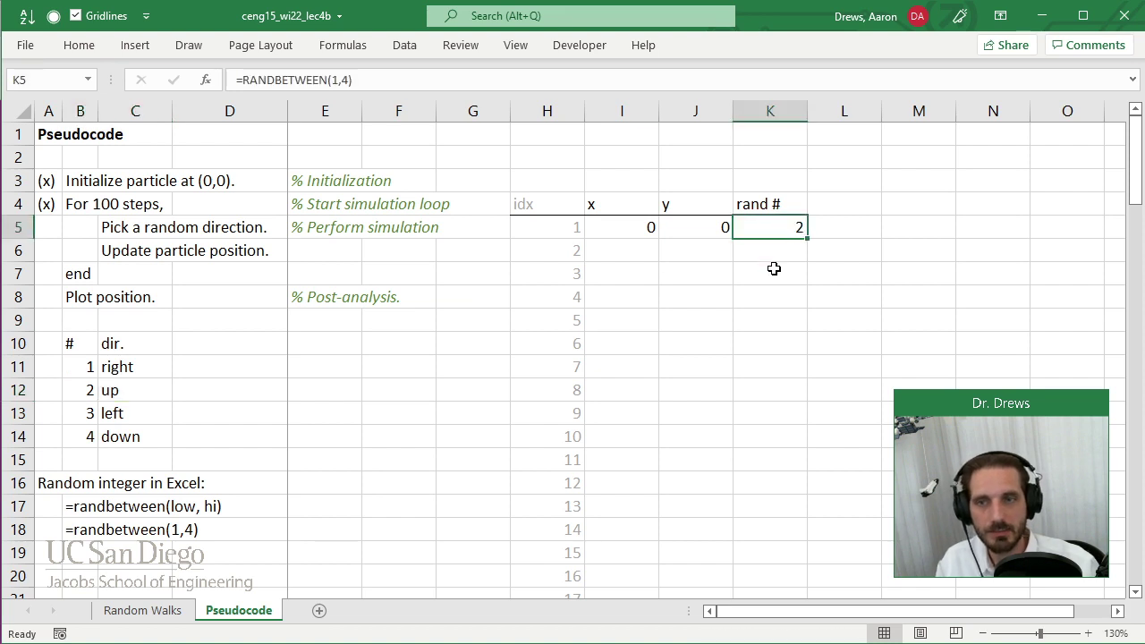
{"action": "left_click_drag", "start_coordinate": [139, 369], "coordinate": [133, 436]}
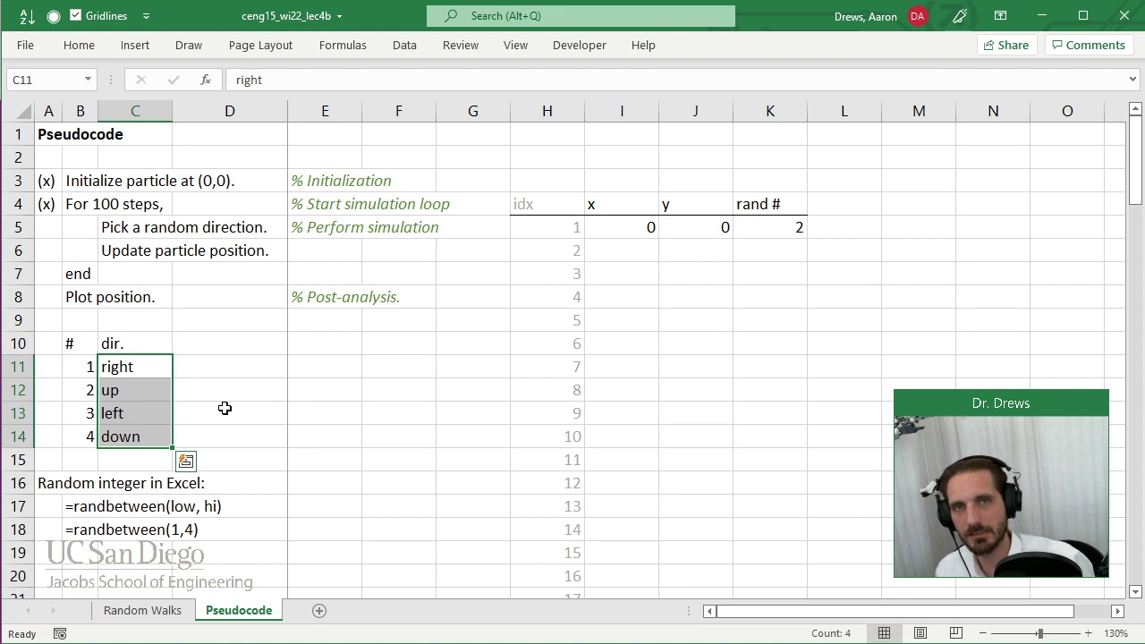
Step: Add the column header "dir." in cell L4 next to the "rand #" header
{"action": "left_click", "coordinate": [841, 202]}
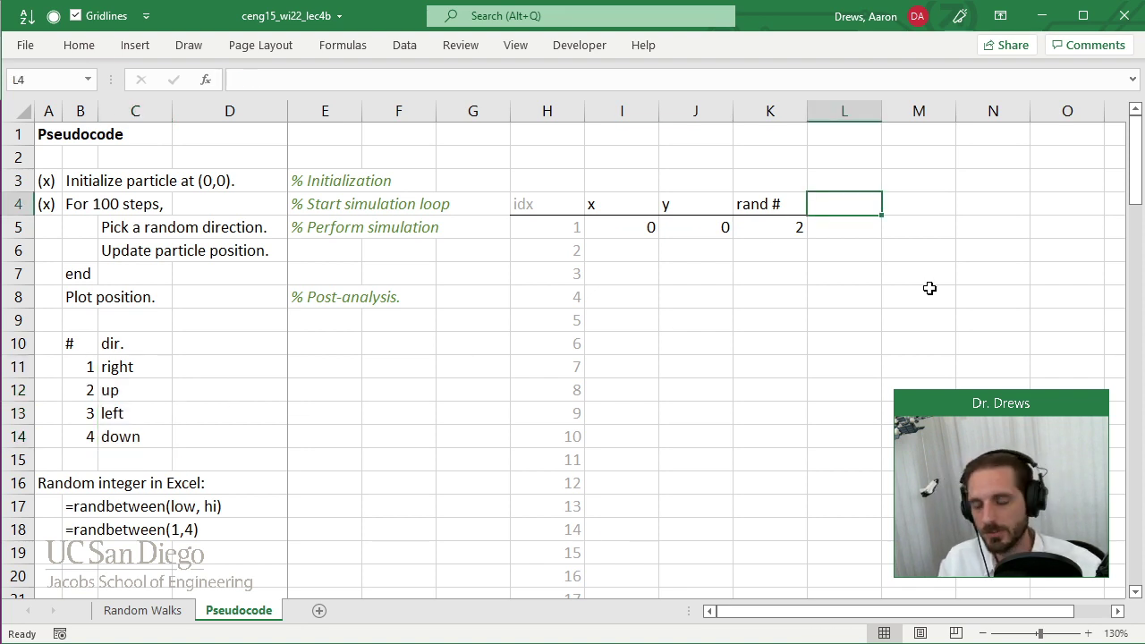
{"action": "type", "text": "di"}
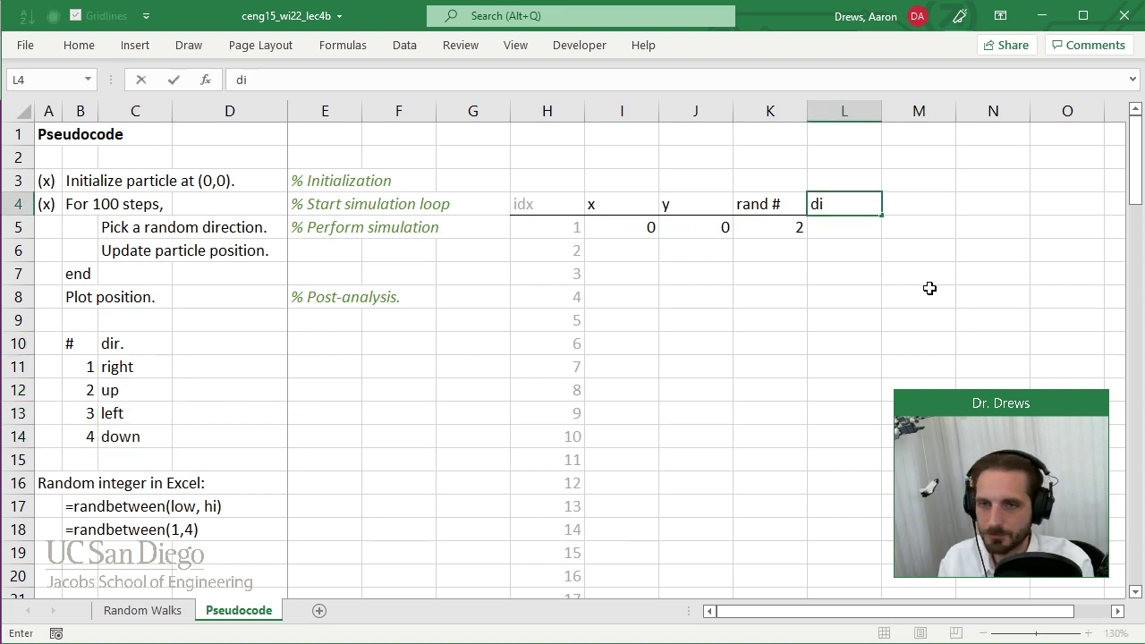
{"action": "type", "text": "r."}
{"action": "key", "text": "Return"}
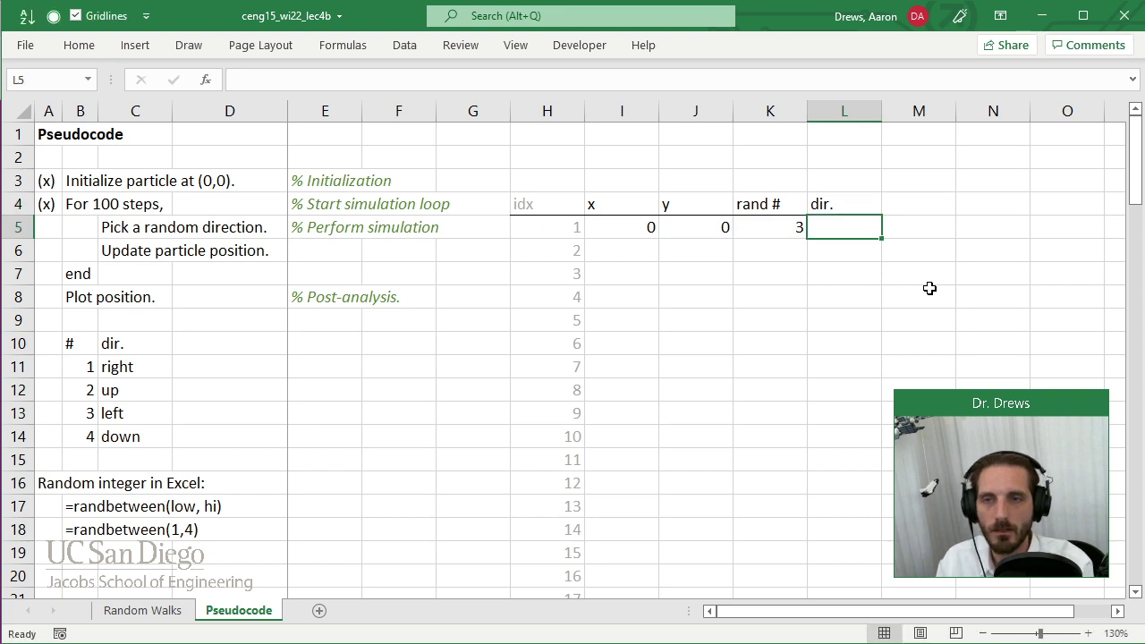
Step: Enter the formula =index(C11:C14,K5) in cell L5 to look up the direction for the random number
{"action": "type", "text": "=index("}
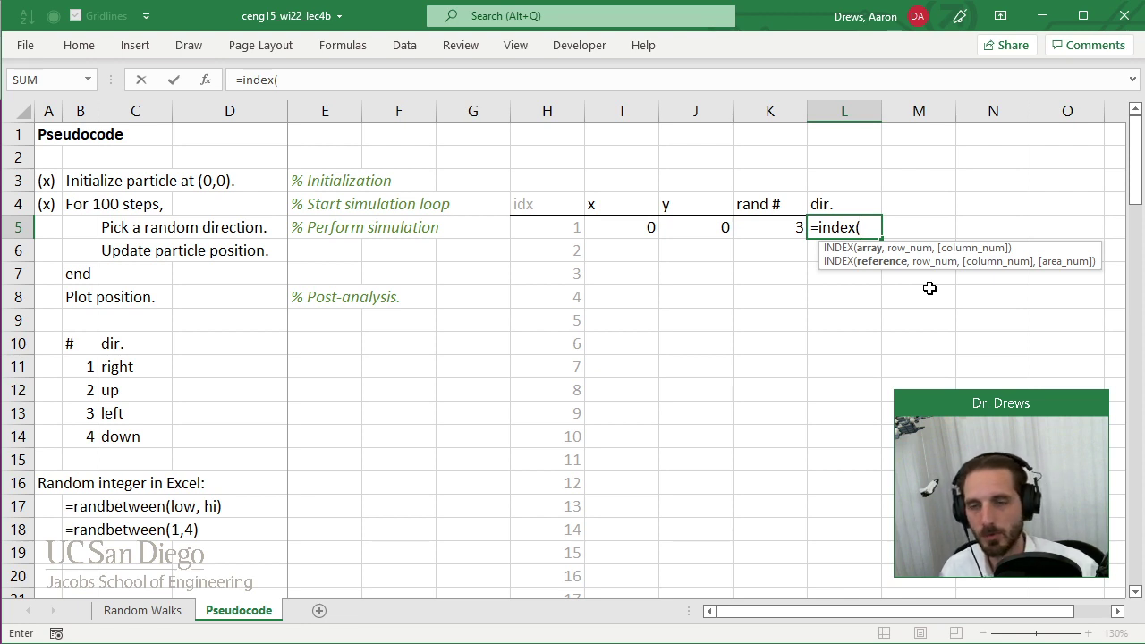
{"action": "left_click", "coordinate": [137, 369]}
{"action": "left_click_drag", "start_coordinate": [137, 397], "coordinate": [148, 437]}
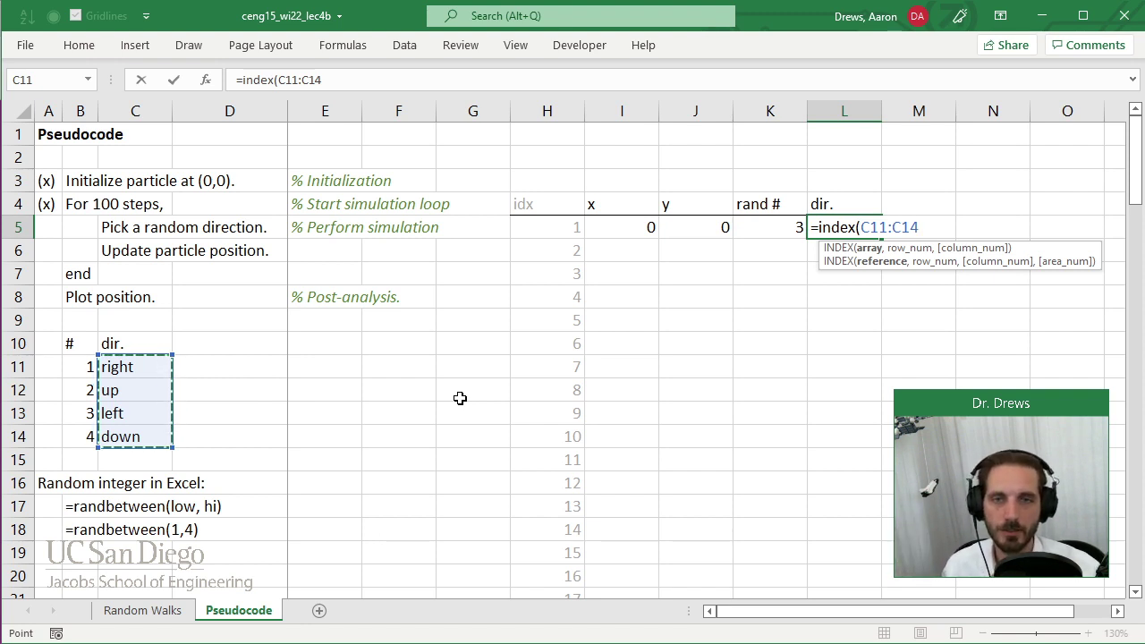
{"action": "type", "text": ","}
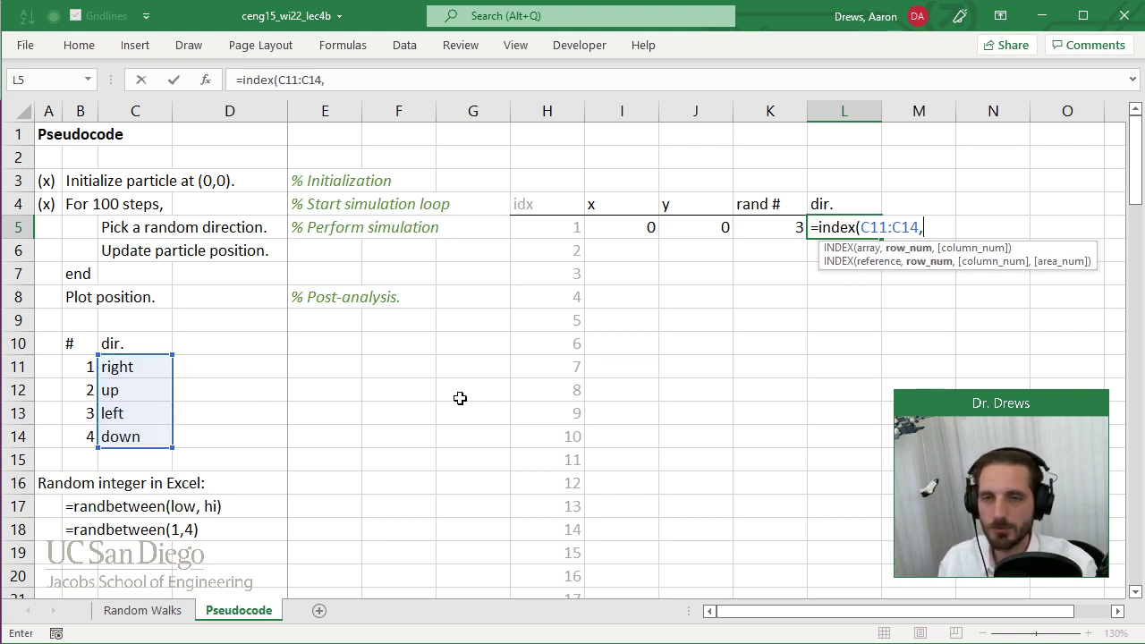
{"action": "left_click", "coordinate": [768, 223]}
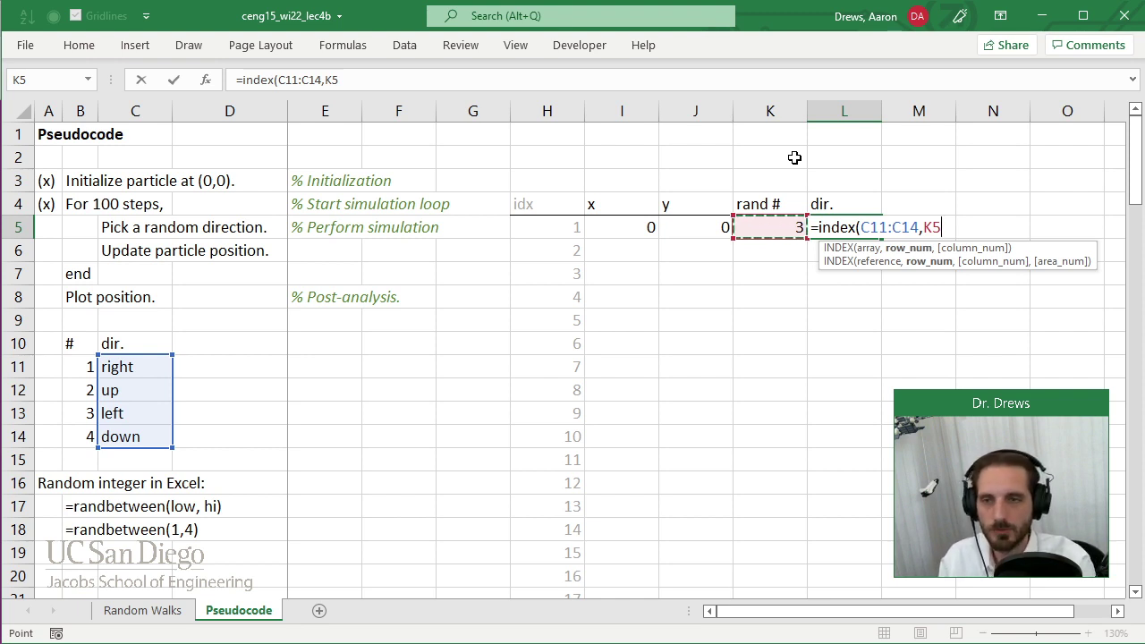
{"action": "type", "text": ")"}
{"action": "key", "text": "Return"}
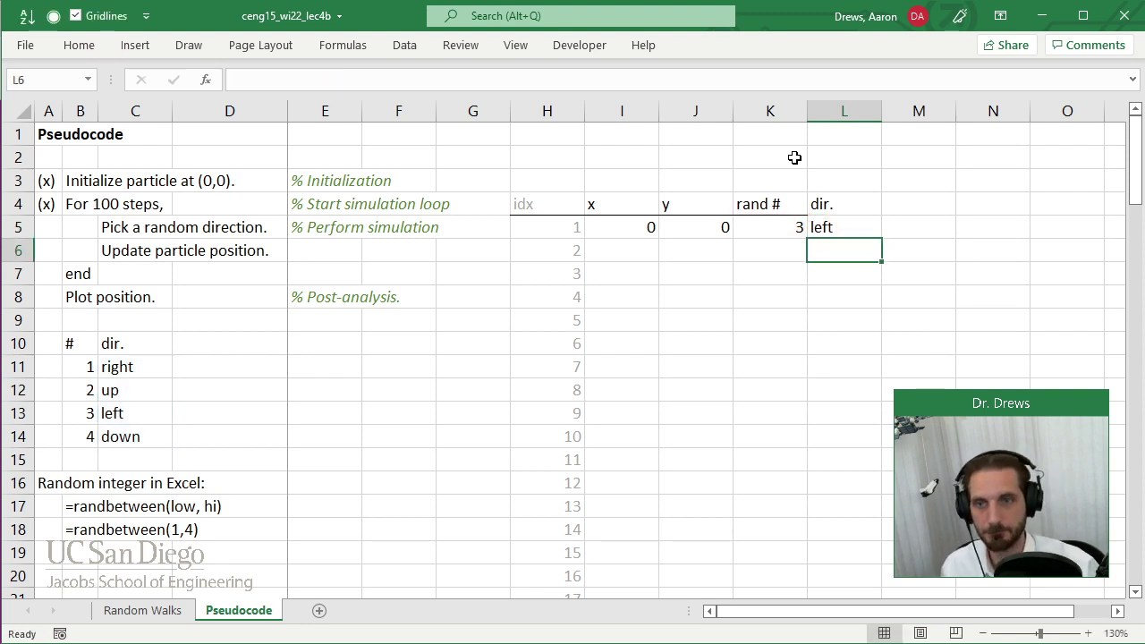
Step: Apply a bottom border to the "dir." header in cell L4
{"action": "left_click", "coordinate": [823, 204]}
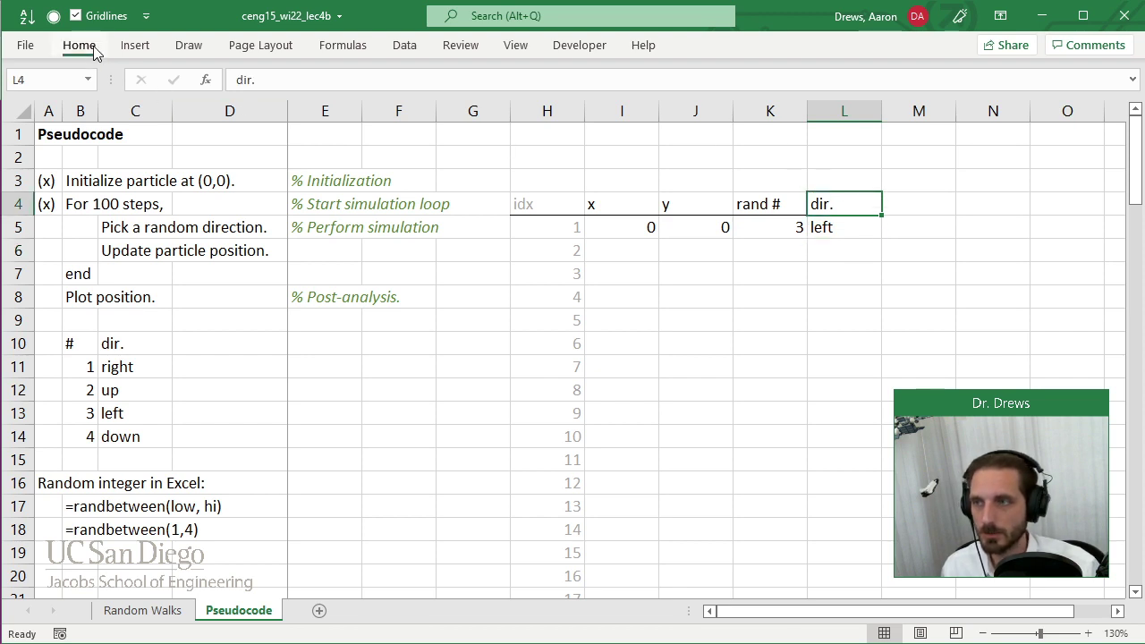
{"action": "left_click", "coordinate": [89, 49]}
{"action": "left_click", "coordinate": [291, 218]}
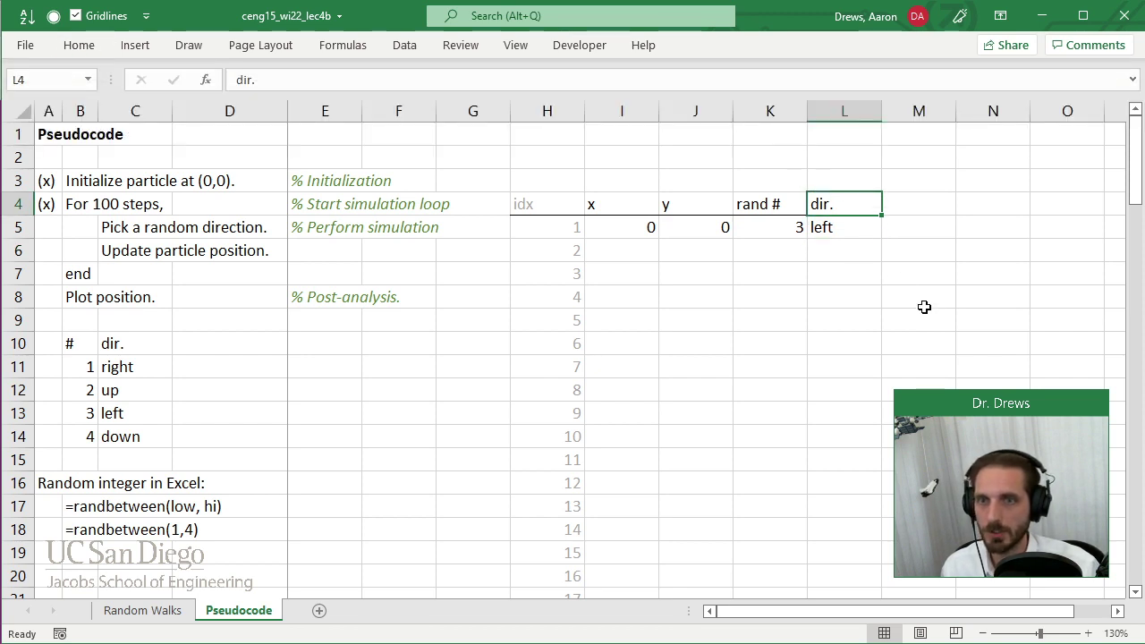
{"action": "key", "text": "Down"}
{"action": "key", "text": "Down"}
{"action": "key", "text": "Down"}
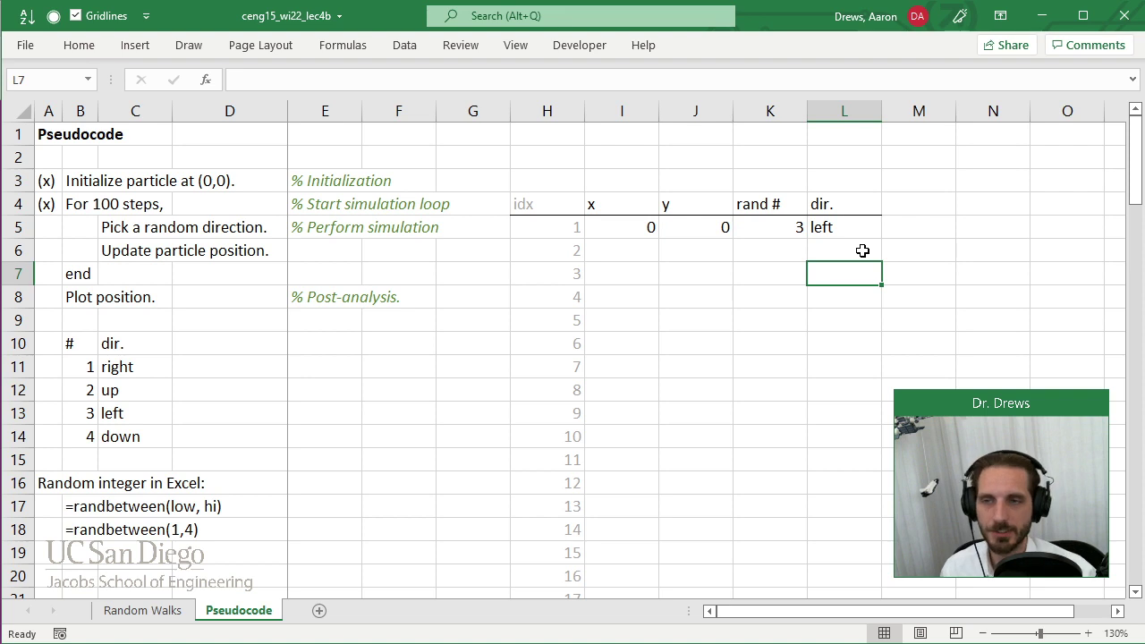
Step: Narrow table columns H through L to one equal width, and narrow columns G and H individually
{"action": "left_click_drag", "start_coordinate": [541, 110], "coordinate": [788, 108]}
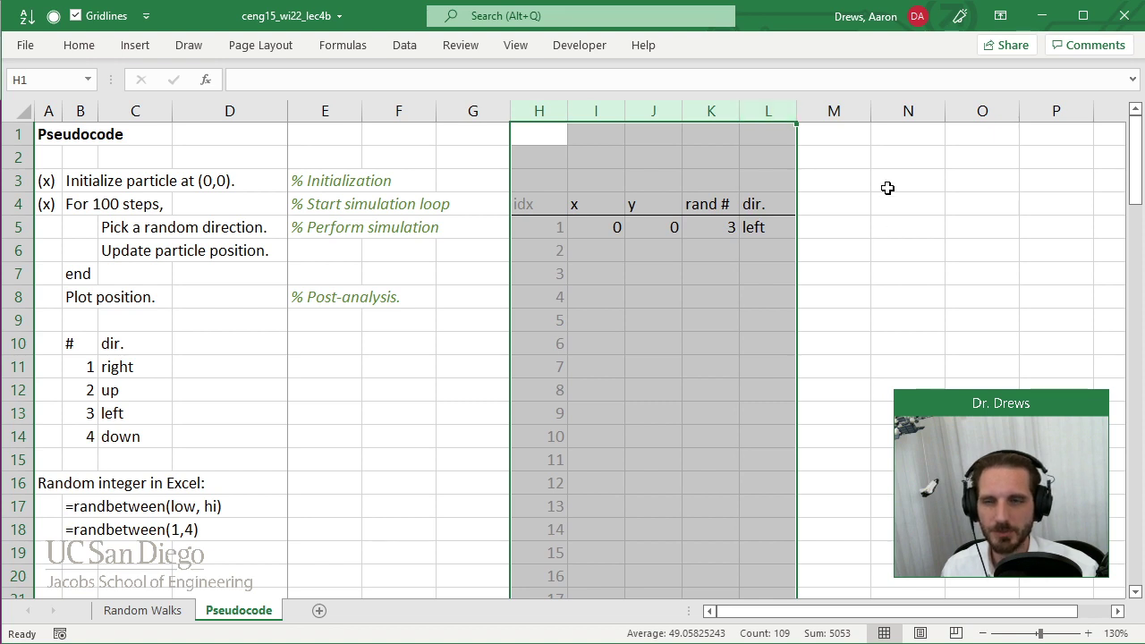
{"action": "left_click", "coordinate": [861, 161]}
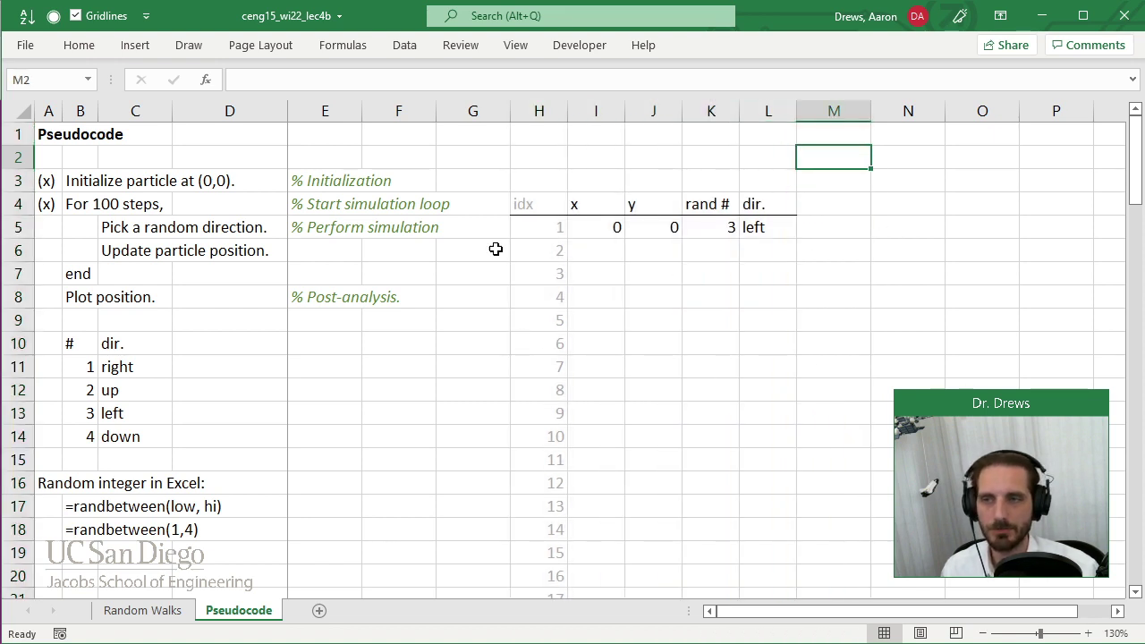
{"action": "left_click_drag", "start_coordinate": [509, 110], "coordinate": [478, 111]}
{"action": "left_click", "coordinate": [567, 340]}
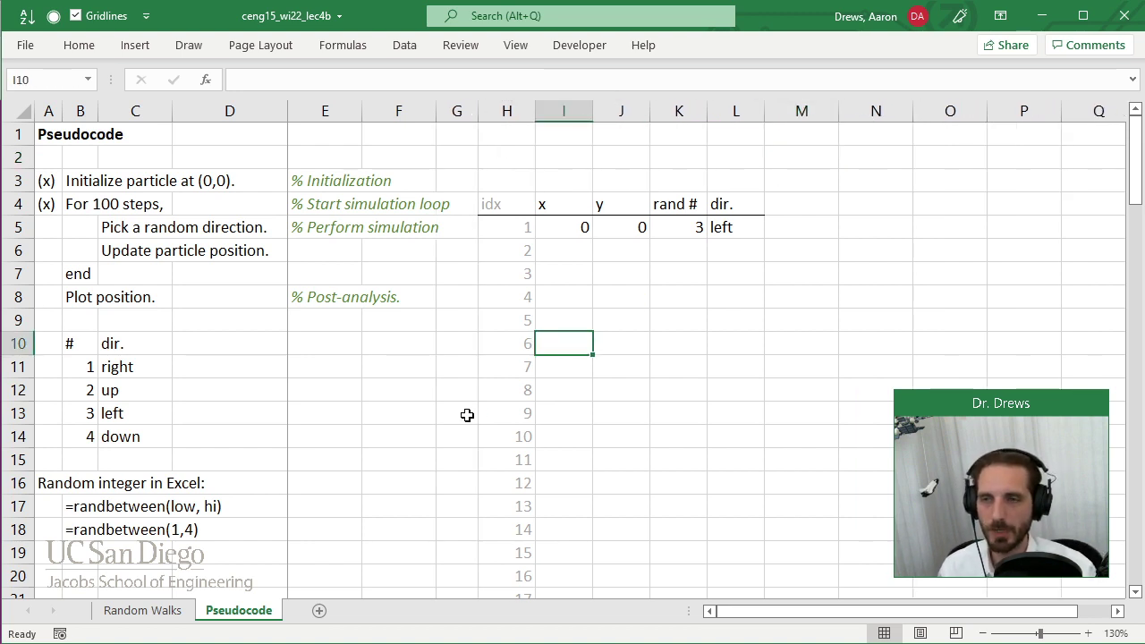
{"action": "left_click_drag", "start_coordinate": [536, 110], "coordinate": [513, 110]}
{"action": "left_click", "coordinate": [394, 365]}
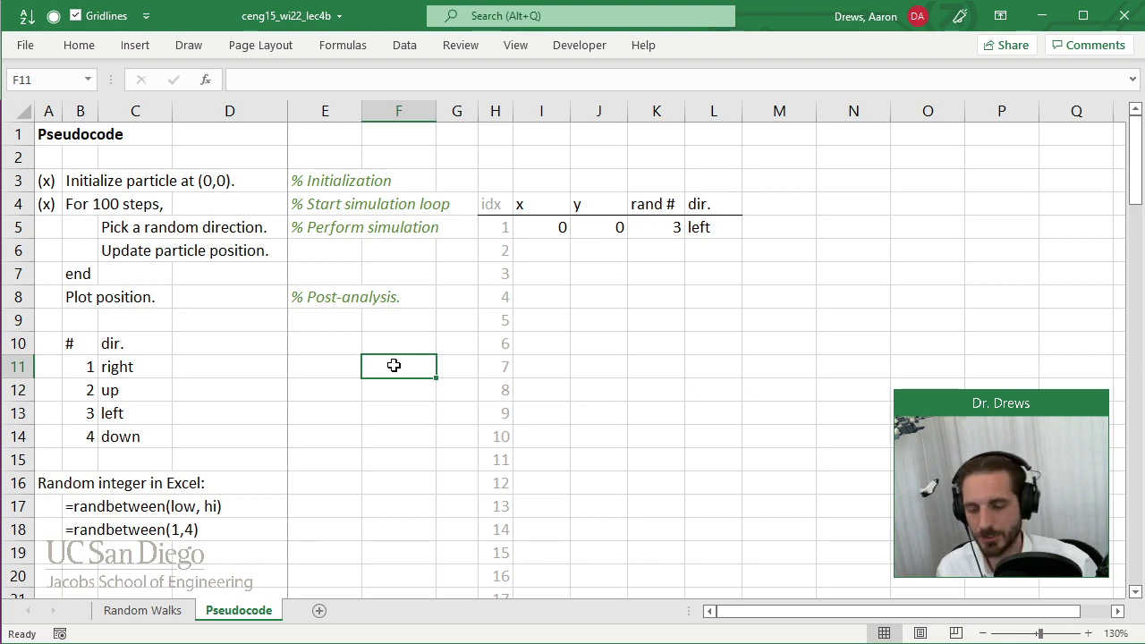
Step: Switch to the Random Walks sheet
{"action": "left_click", "coordinate": [136, 612]}
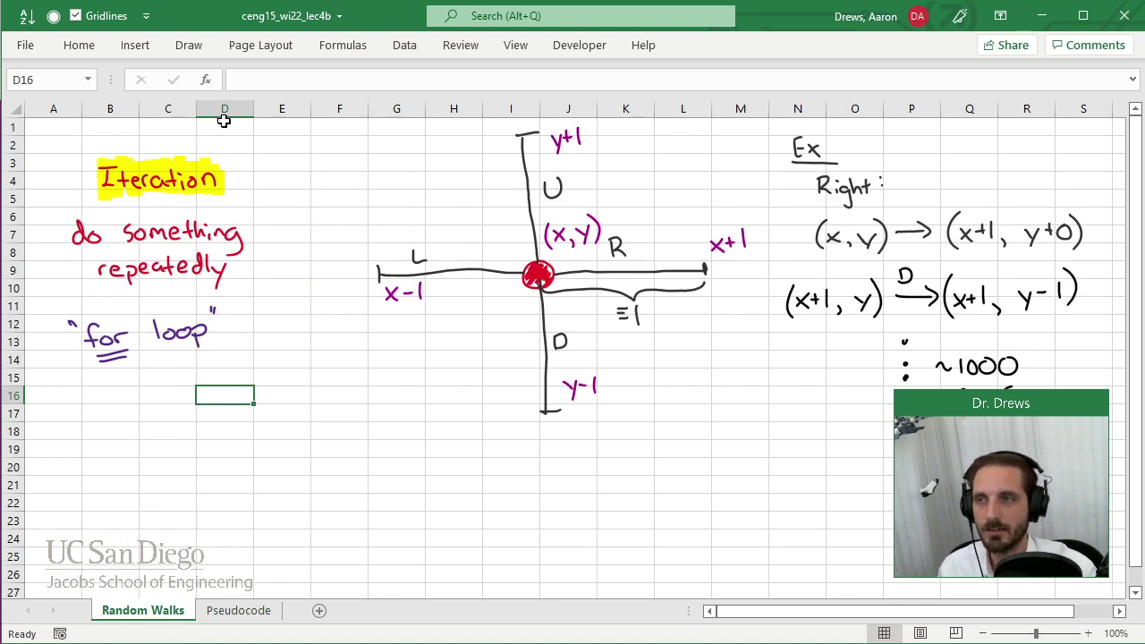
Step: Highlight in yellow the ≡1 step length in the diagram and the x+1 and y-1 terms in the example
{"action": "left_click", "coordinate": [189, 49]}
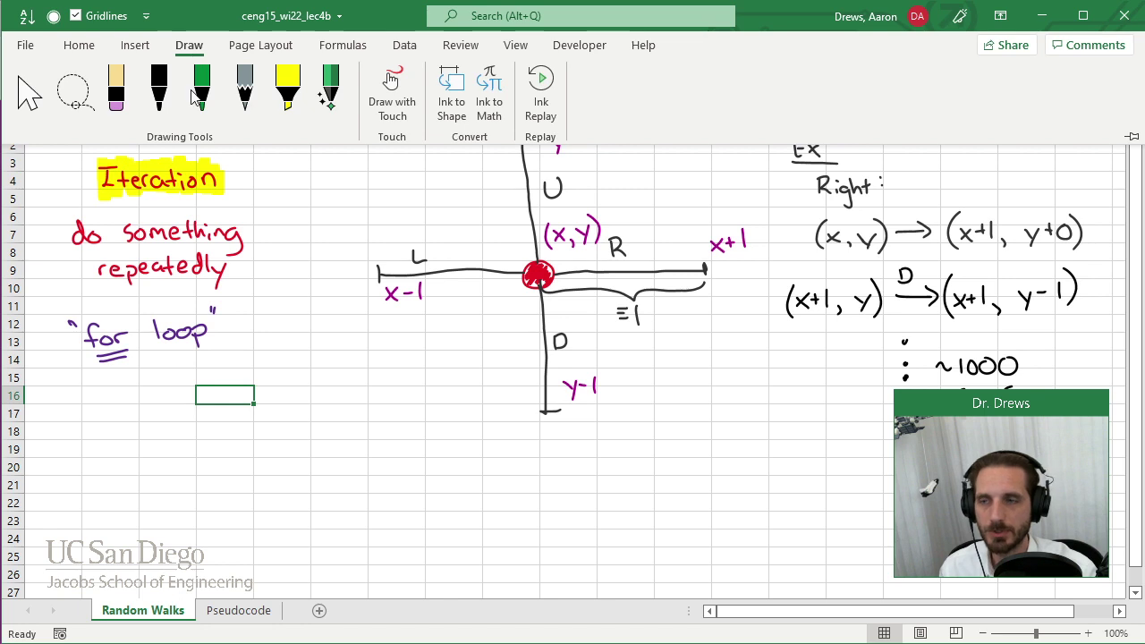
{"action": "left_click", "coordinate": [290, 100]}
{"action": "left_click_drag", "start_coordinate": [617, 302], "coordinate": [644, 334]}
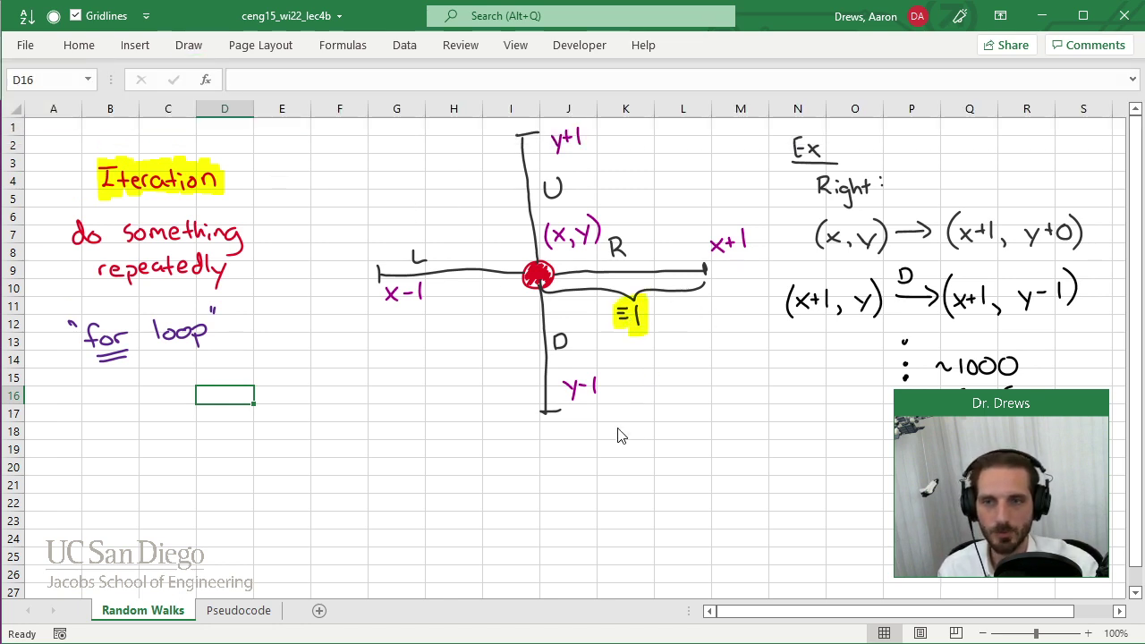
{"action": "left_click_drag", "start_coordinate": [802, 307], "coordinate": [830, 307]}
{"action": "key", "text": "ctrl+z"}
{"action": "mouse_move", "coordinate": [982, 231]}
{"action": "left_mouse_down"}
{"action": "mouse_move", "coordinate": [971, 238]}
{"action": "mouse_move", "coordinate": [1005, 235]}
{"action": "left_mouse_up"}
{"action": "mouse_move", "coordinate": [1046, 298]}
{"action": "left_mouse_down"}
{"action": "mouse_move", "coordinate": [1043, 288]}
{"action": "mouse_move", "coordinate": [1068, 302]}
{"action": "left_mouse_up"}
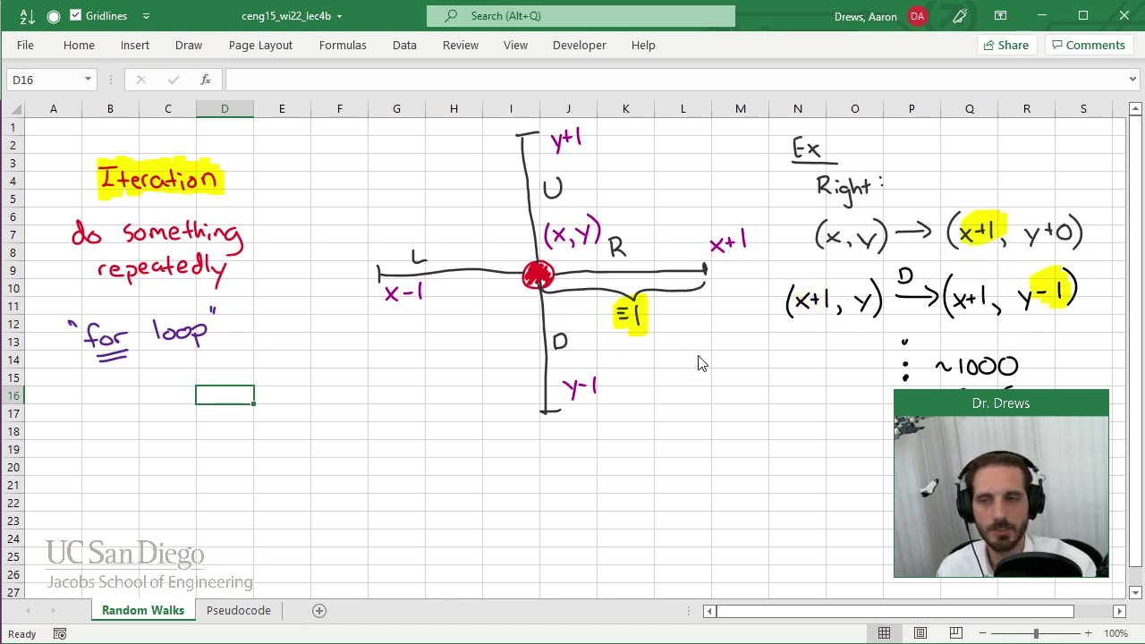
Step: Undo the yellow highlights on the diagram and the example
{"action": "key", "text": "ctrl+z"}
{"action": "key", "text": "ctrl+z"}
{"action": "key", "text": "ctrl+z"}
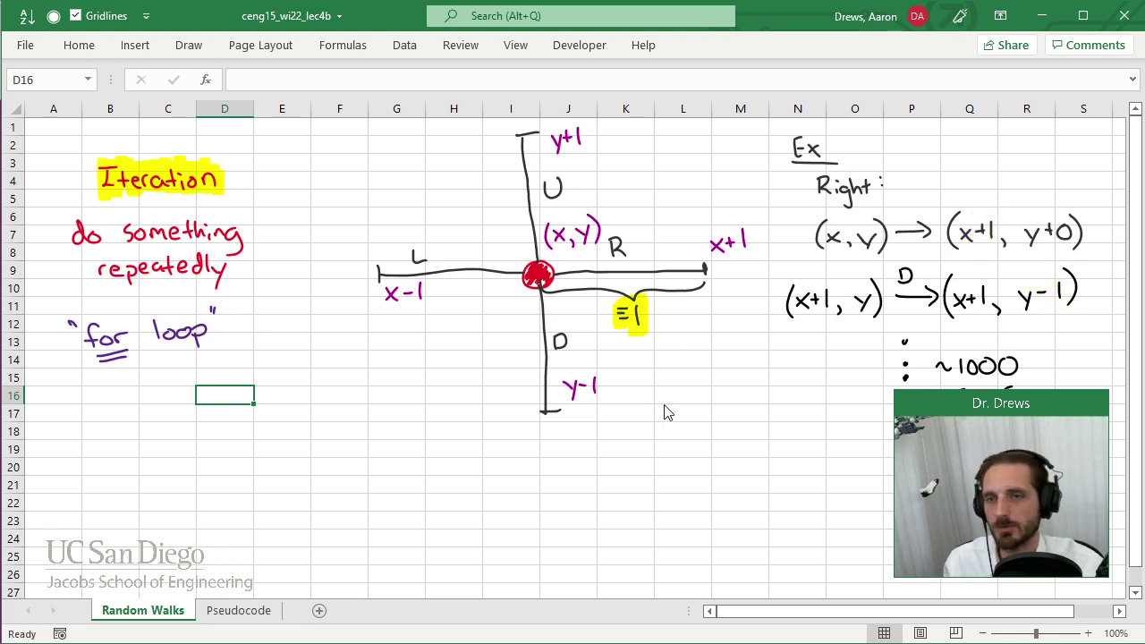
Step: Draw a black curly brace along the diagram's upper "U" arm with the pen and label it ≡1
{"action": "left_click", "coordinate": [190, 47]}
{"action": "left_click", "coordinate": [162, 89]}
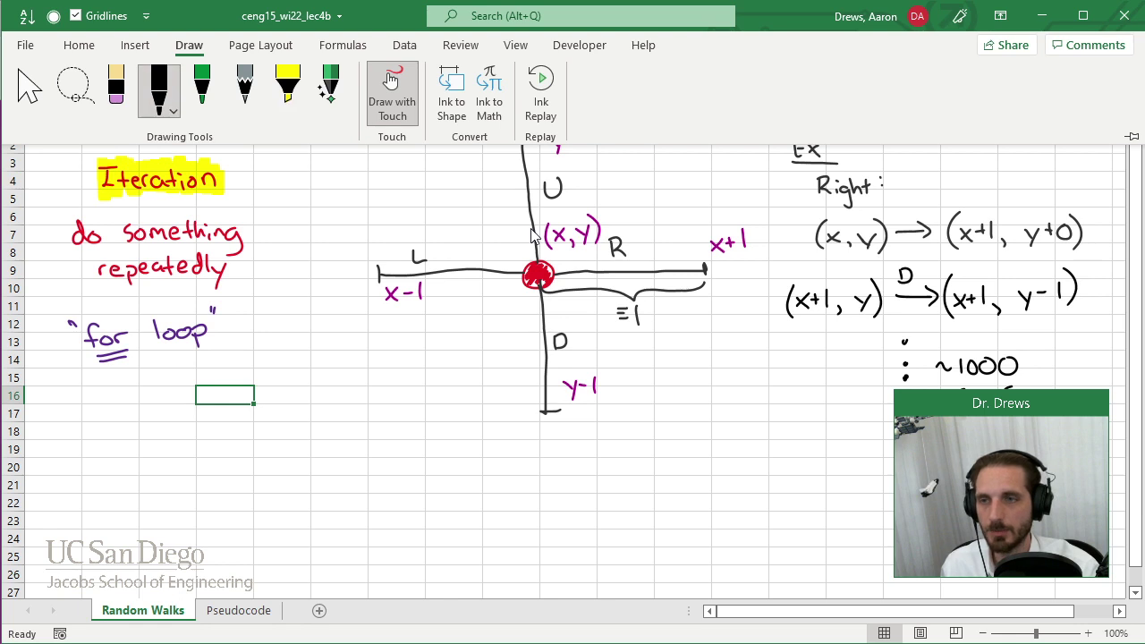
{"action": "left_click", "coordinate": [322, 231]}
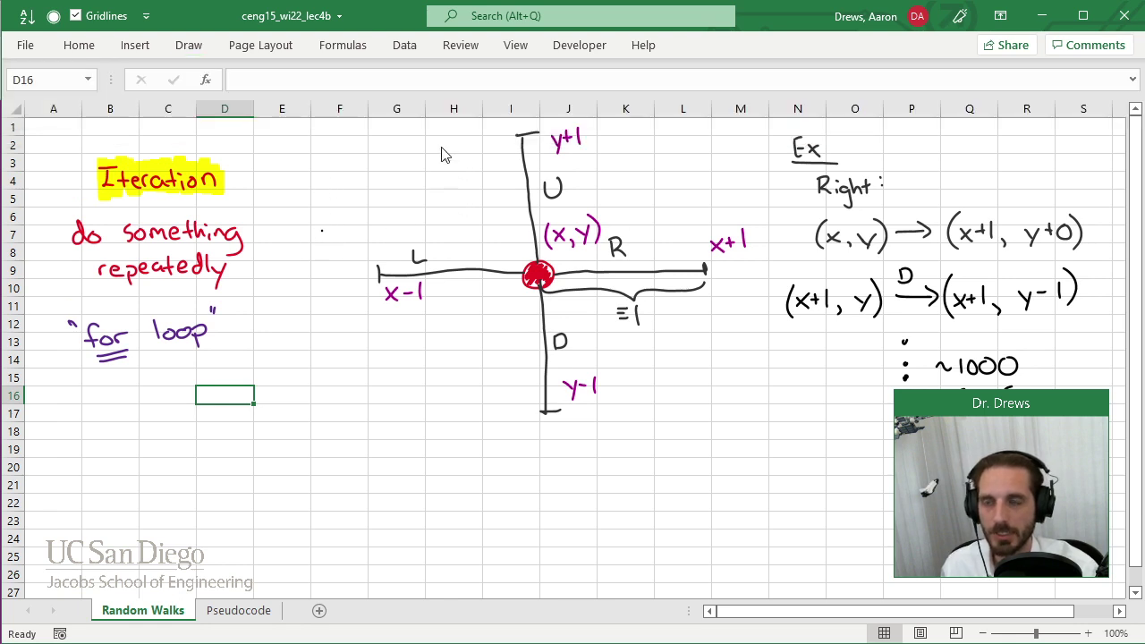
{"action": "mouse_move", "coordinate": [511, 145]}
{"action": "left_mouse_down"}
{"action": "mouse_move", "coordinate": [502, 176]}
{"action": "mouse_move", "coordinate": [524, 259]}
{"action": "left_mouse_up"}
{"action": "left_click_drag", "start_coordinate": [461, 215], "coordinate": [480, 227]}
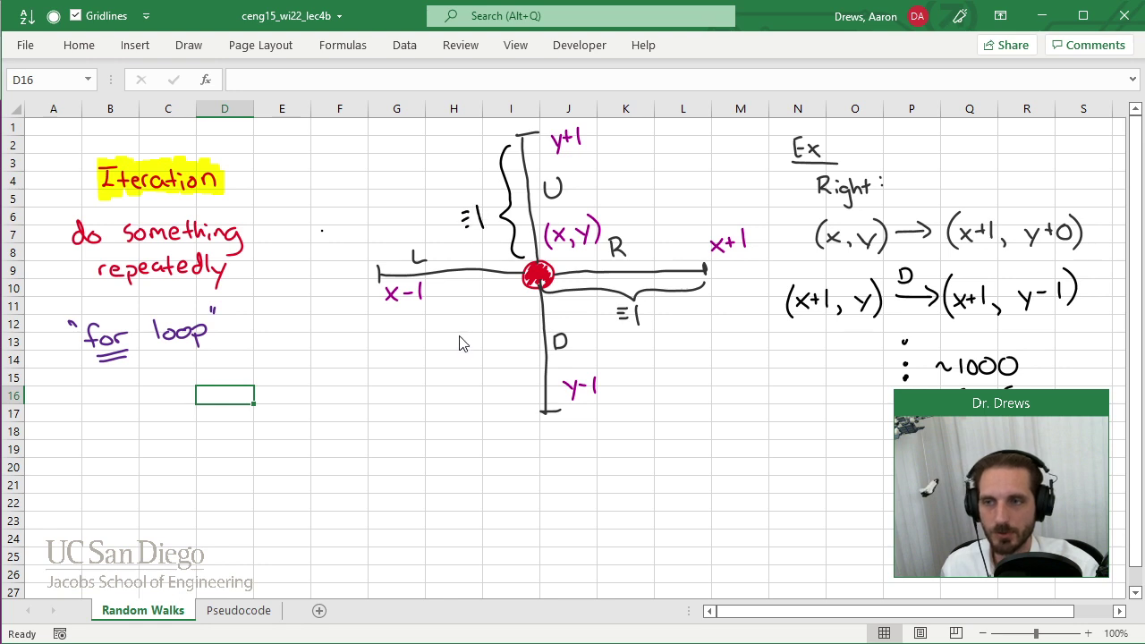
Step: Write "= dx" and "= Δx" with the green pen beneath the ≡1 label of the diagram's right arm
{"action": "left_click", "coordinate": [188, 45]}
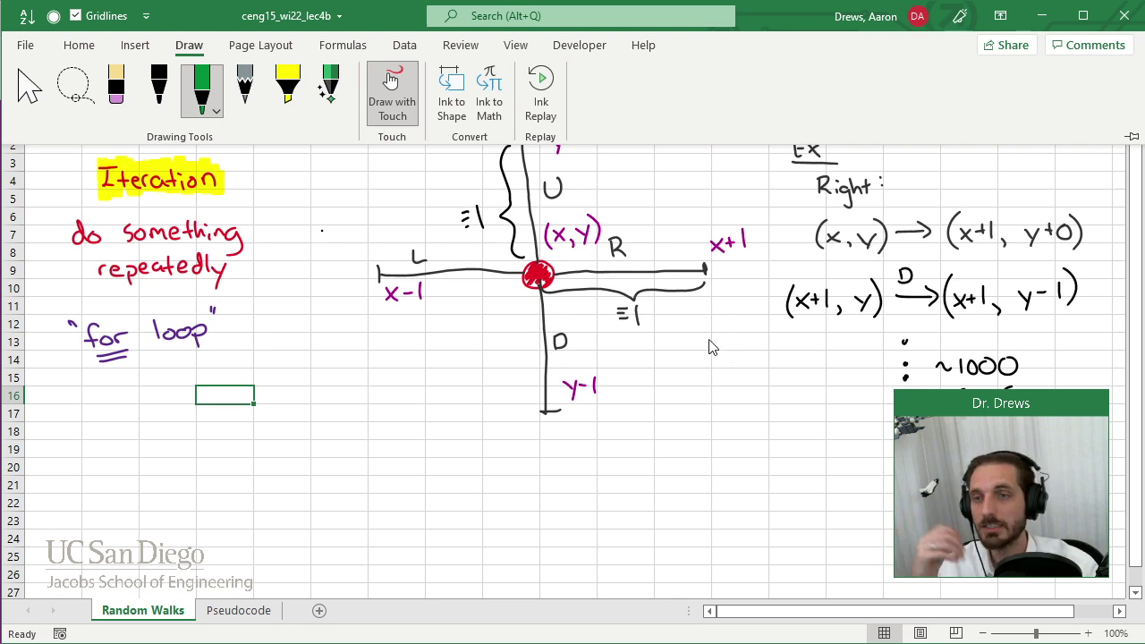
{"action": "mouse_move", "coordinate": [631, 345]}
{"action": "left_mouse_down"}
{"action": "mouse_move", "coordinate": [643, 352]}
{"action": "mouse_move", "coordinate": [658, 334]}
{"action": "mouse_move", "coordinate": [667, 355]}
{"action": "mouse_move", "coordinate": [690, 355]}
{"action": "left_mouse_up"}
{"action": "left_click_drag", "start_coordinate": [691, 334], "coordinate": [677, 356]}
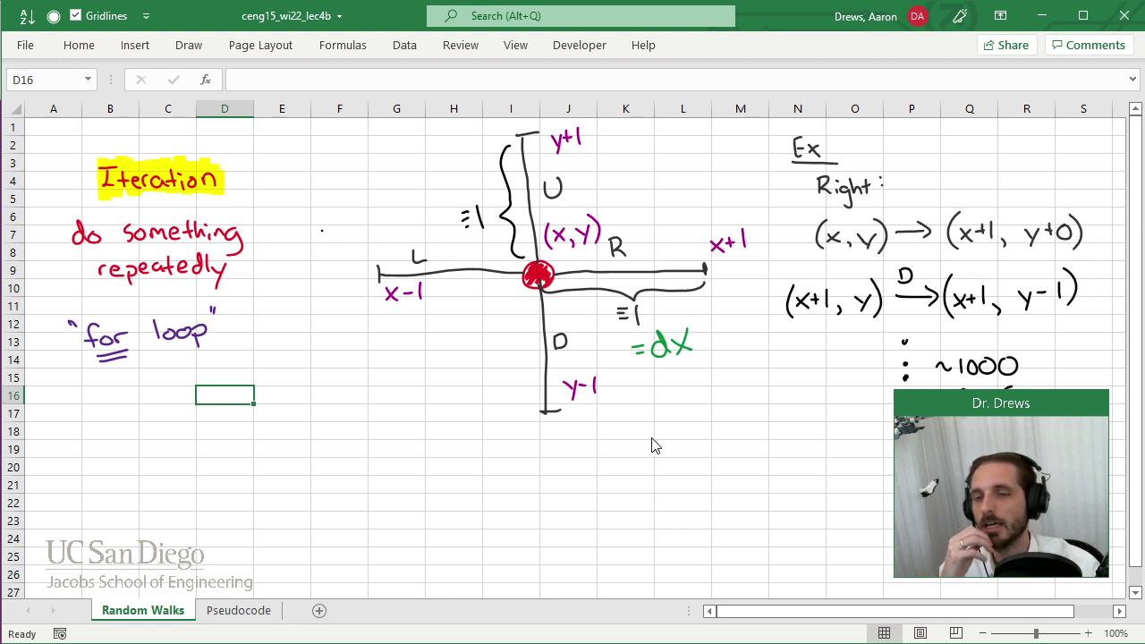
{"action": "left_click_drag", "start_coordinate": [640, 384], "coordinate": [654, 387]}
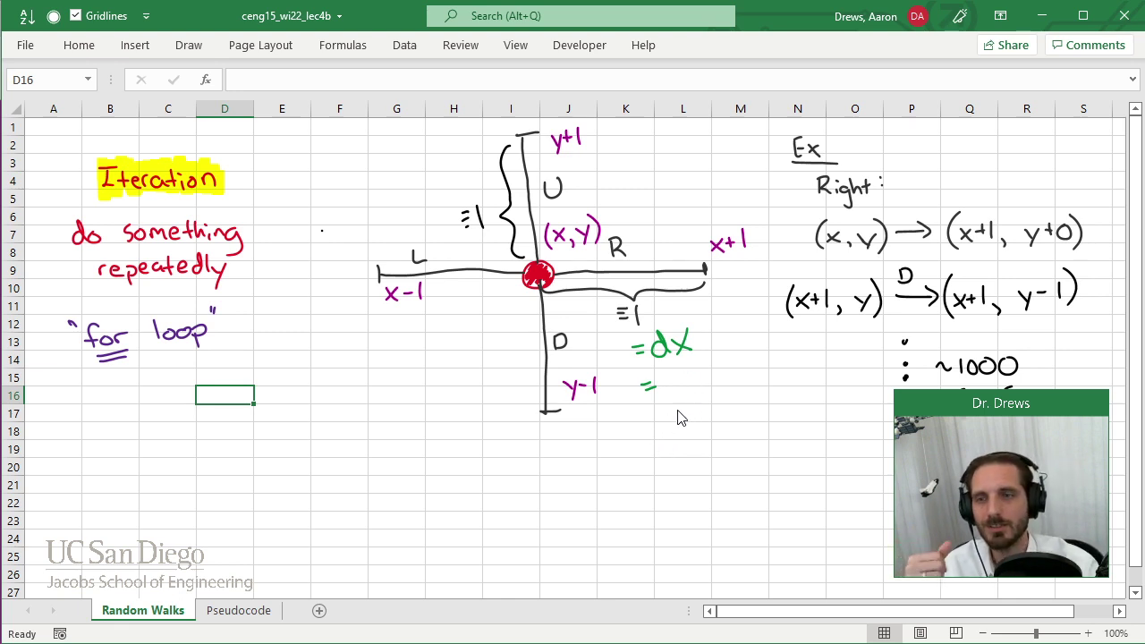
{"action": "mouse_move", "coordinate": [670, 376]}
{"action": "left_mouse_down"}
{"action": "mouse_move", "coordinate": [685, 393]}
{"action": "mouse_move", "coordinate": [703, 383]}
{"action": "left_mouse_up"}
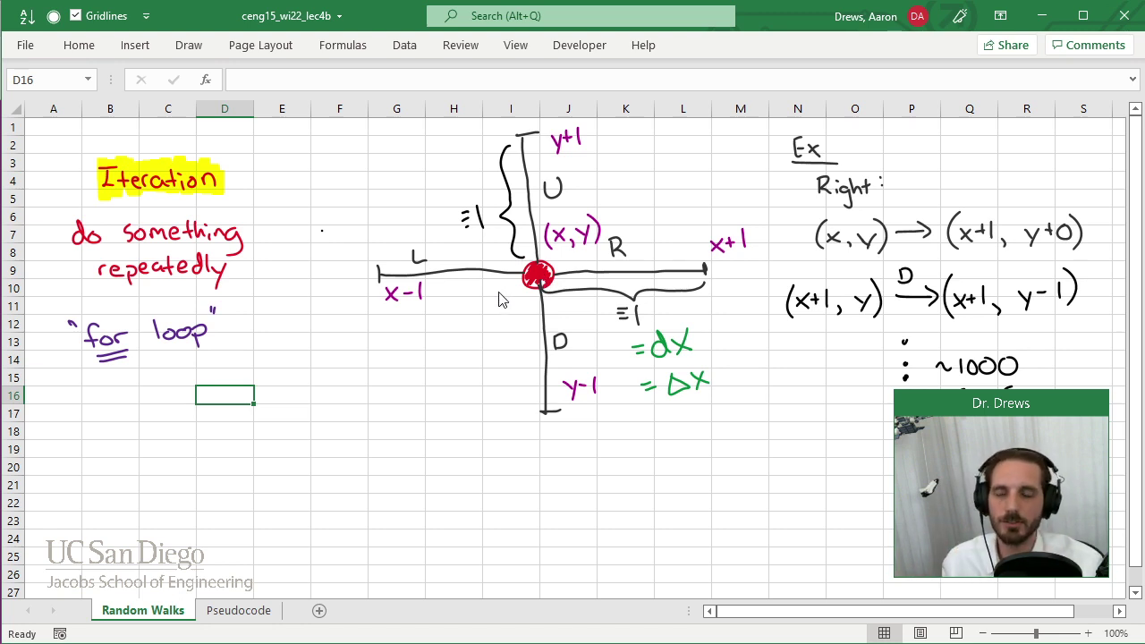
Step: Write "±1 = dy" with "Δy" below it in green beside the upper arm's brace
{"action": "left_click", "coordinate": [432, 164]}
{"action": "mouse_move", "coordinate": [436, 161]}
{"action": "left_mouse_down"}
{"action": "mouse_move", "coordinate": [427, 170]}
{"action": "mouse_move", "coordinate": [450, 186]}
{"action": "mouse_move", "coordinate": [429, 204]}
{"action": "mouse_move", "coordinate": [456, 219]}
{"action": "left_mouse_up"}
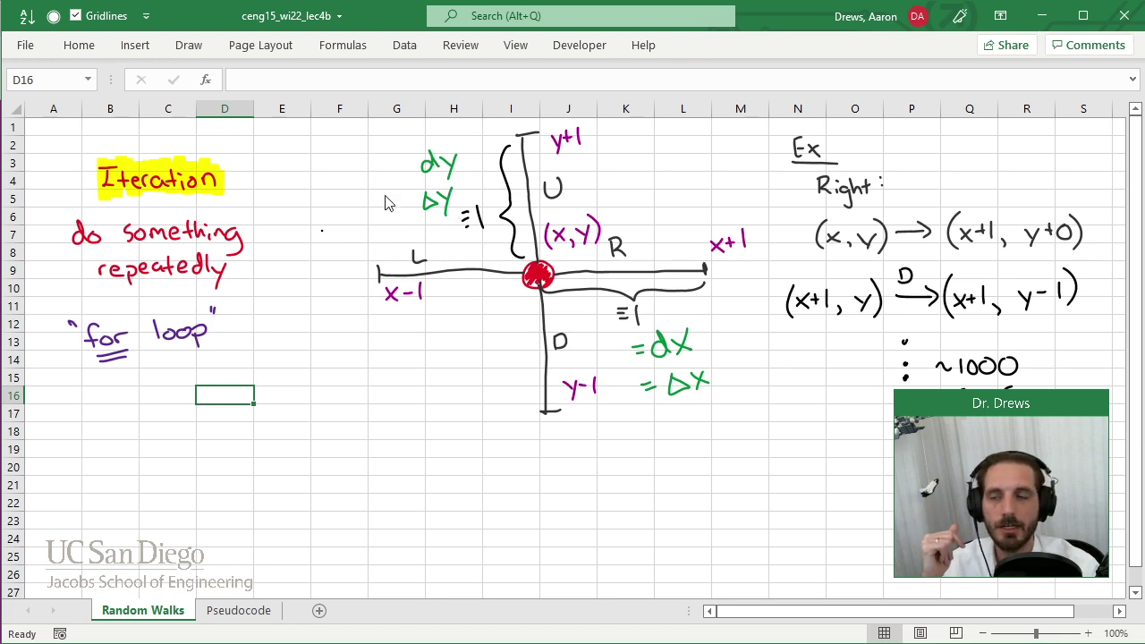
{"action": "left_click_drag", "start_coordinate": [400, 162], "coordinate": [412, 161]}
{"action": "mouse_move", "coordinate": [400, 170]}
{"action": "left_mouse_down"}
{"action": "mouse_move", "coordinate": [414, 169]}
{"action": "mouse_move", "coordinate": [371, 178]}
{"action": "left_mouse_up"}
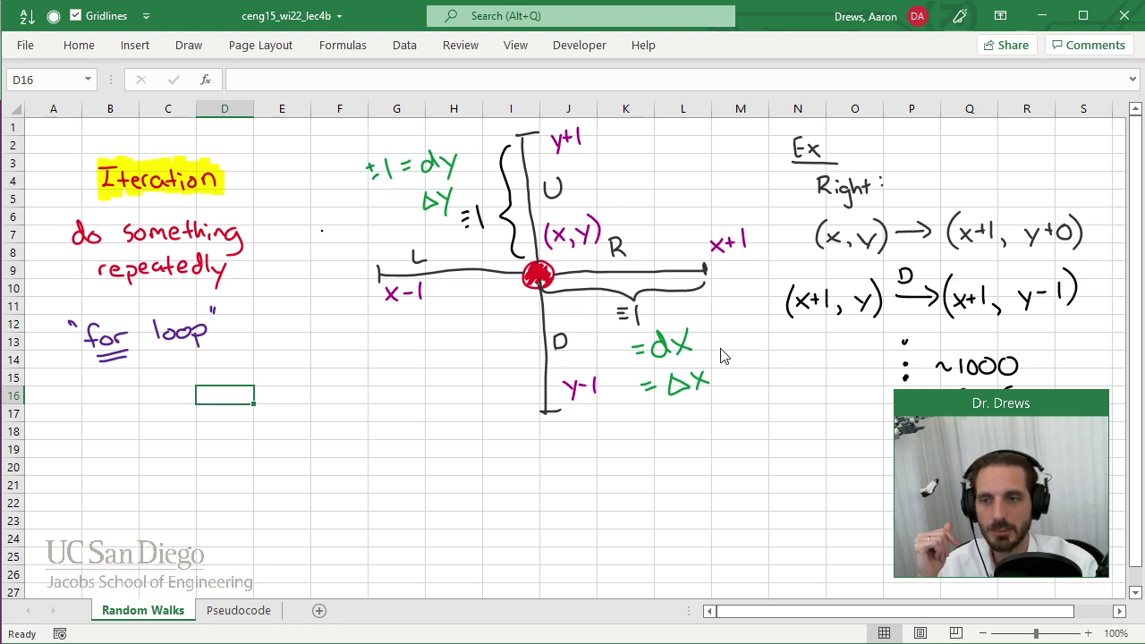
Step: Extend the green dx note under the right arm with "= ±1" and leave inking mode
{"action": "left_click_drag", "start_coordinate": [706, 332], "coordinate": [715, 330]}
{"action": "left_click_drag", "start_coordinate": [706, 339], "coordinate": [741, 322]}
{"action": "left_click_drag", "start_coordinate": [726, 333], "coordinate": [741, 332]}
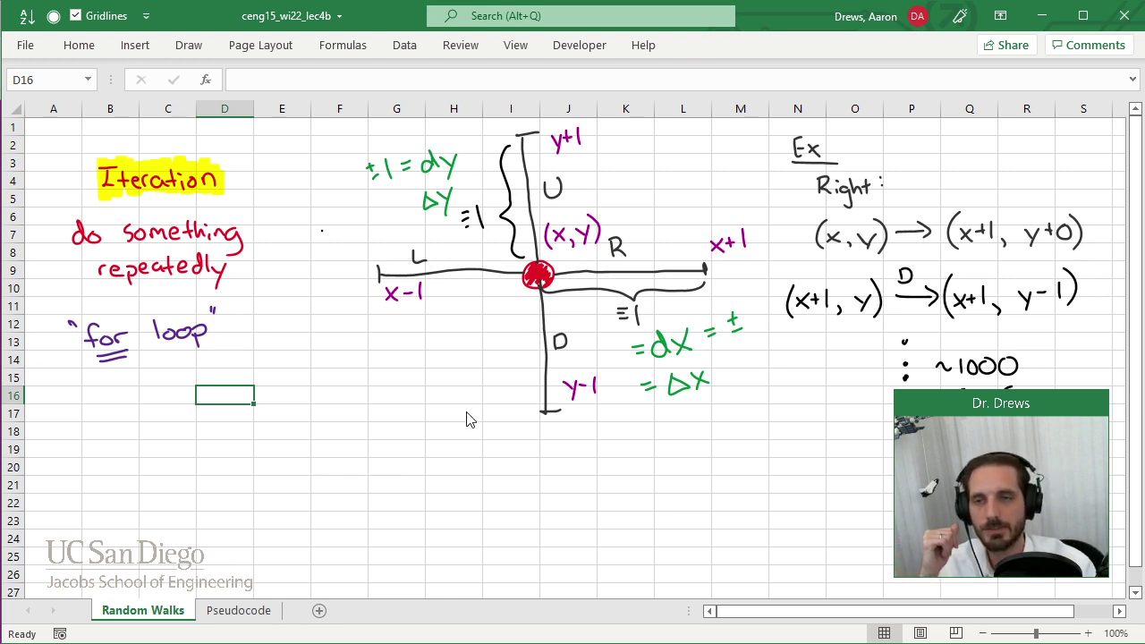
{"action": "left_click_drag", "start_coordinate": [750, 304], "coordinate": [756, 328]}
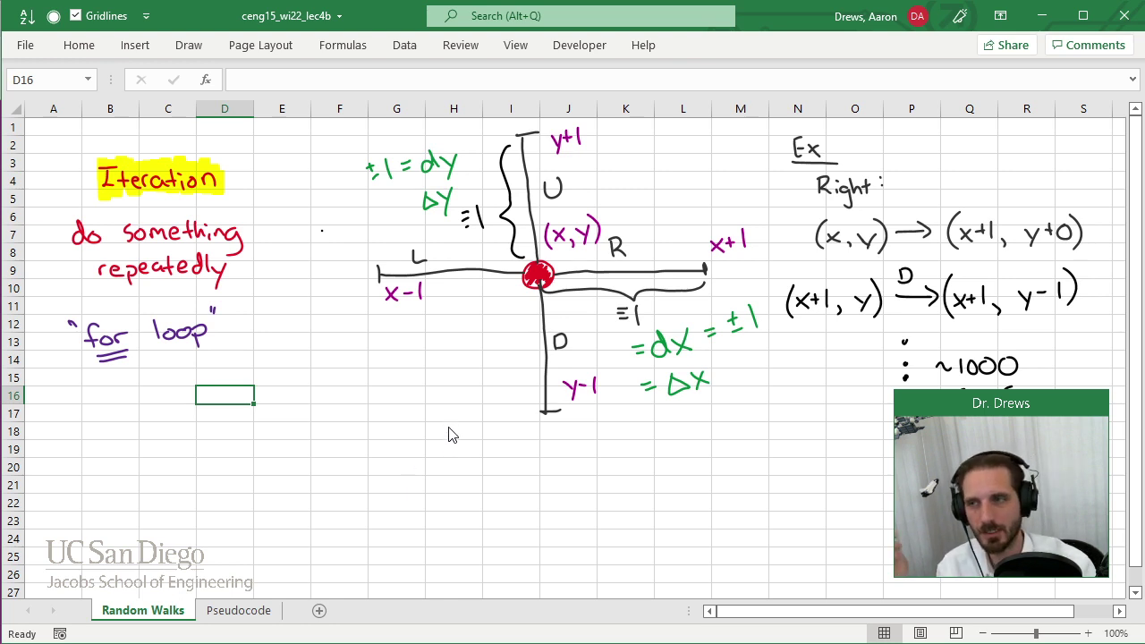
{"action": "left_click", "coordinate": [122, 53]}
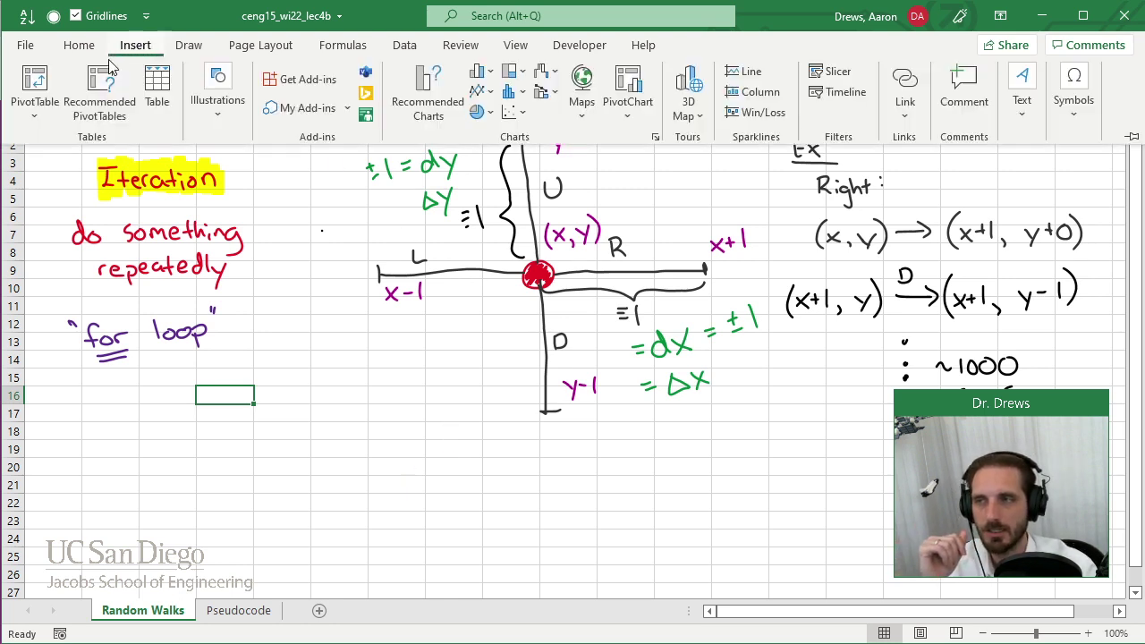
{"action": "left_click", "coordinate": [189, 45]}
{"action": "left_click", "coordinate": [31, 98]}
{"action": "left_click", "coordinate": [320, 210]}
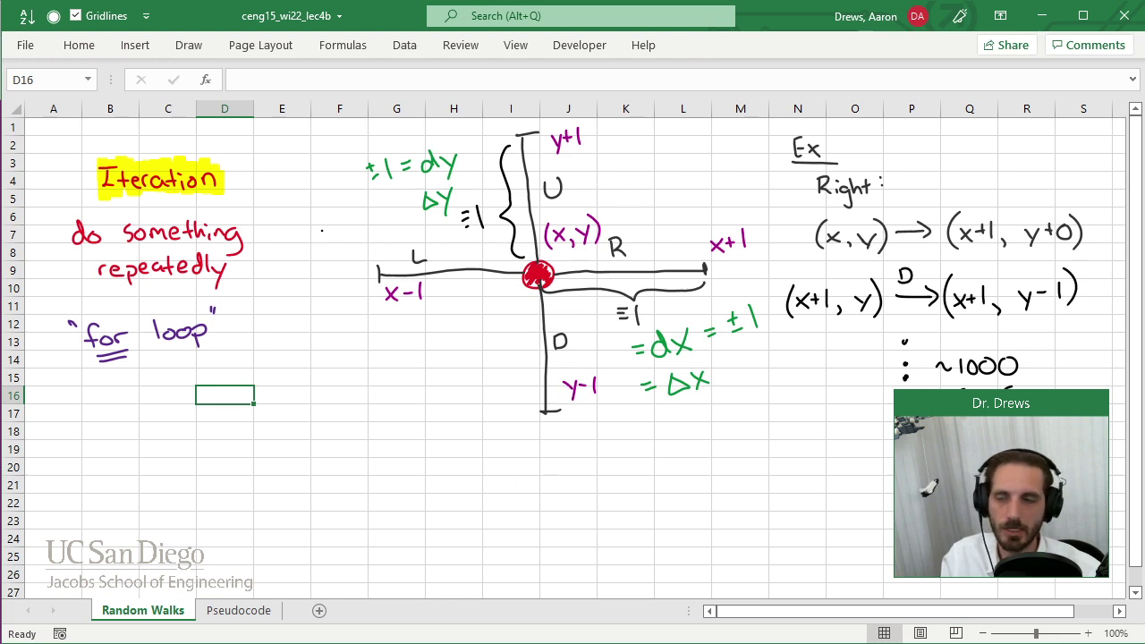
Step: On the Pseudocode sheet, enter the header dx in D10 and insert a new column before column D
{"action": "left_click", "coordinate": [239, 611]}
{"action": "left_click", "coordinate": [173, 342]}
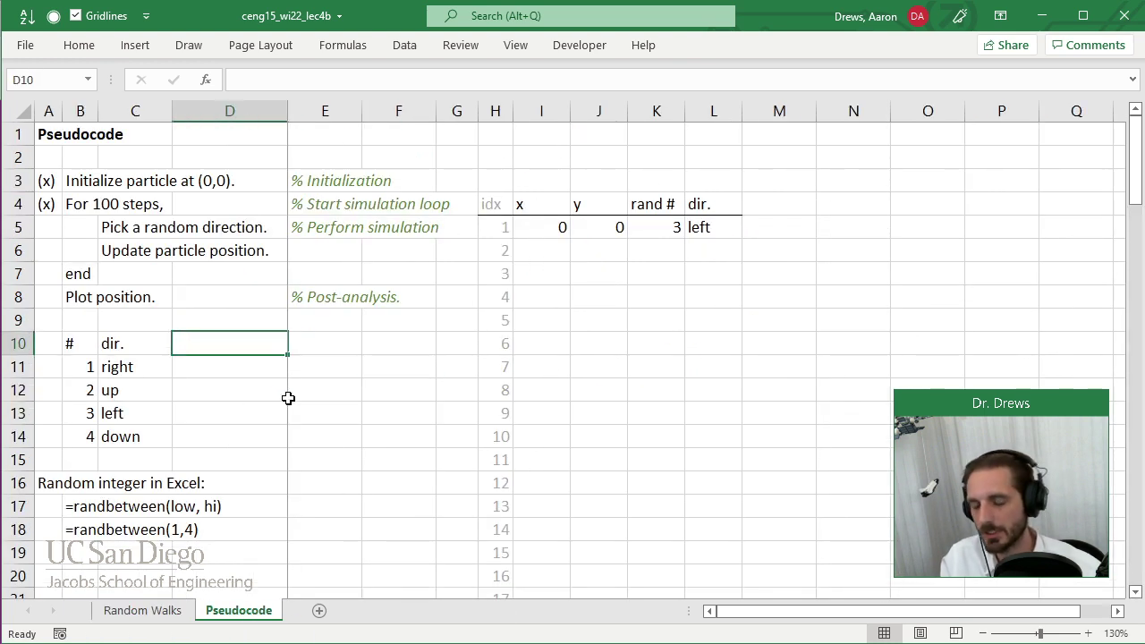
{"action": "type", "text": "dx"}
{"action": "key", "text": "Return"}
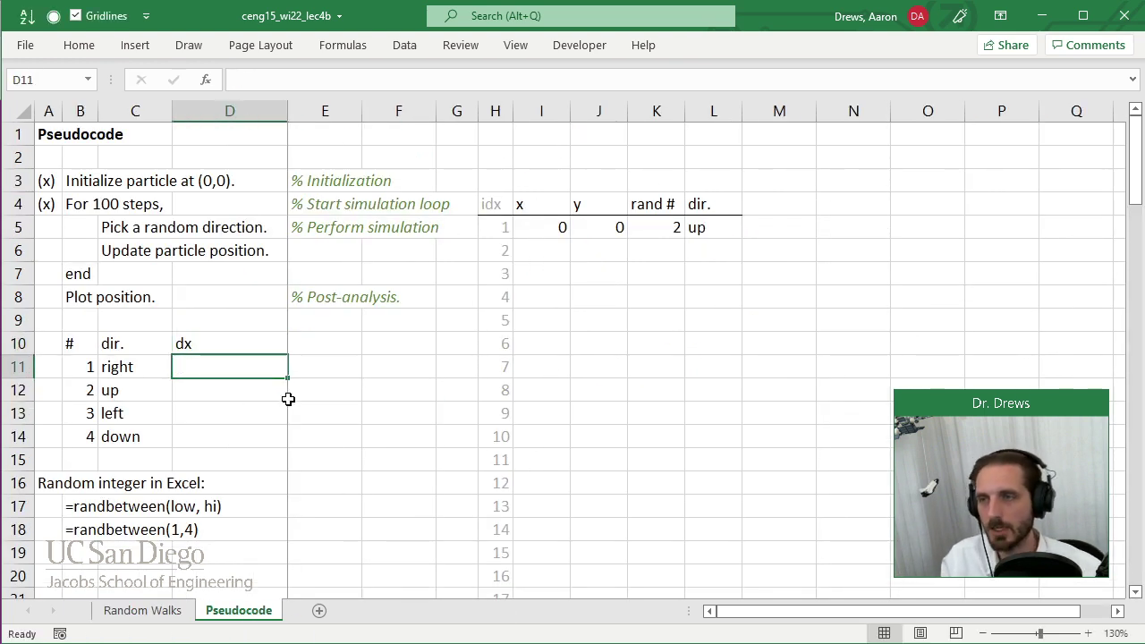
{"action": "right_click", "coordinate": [207, 110]}
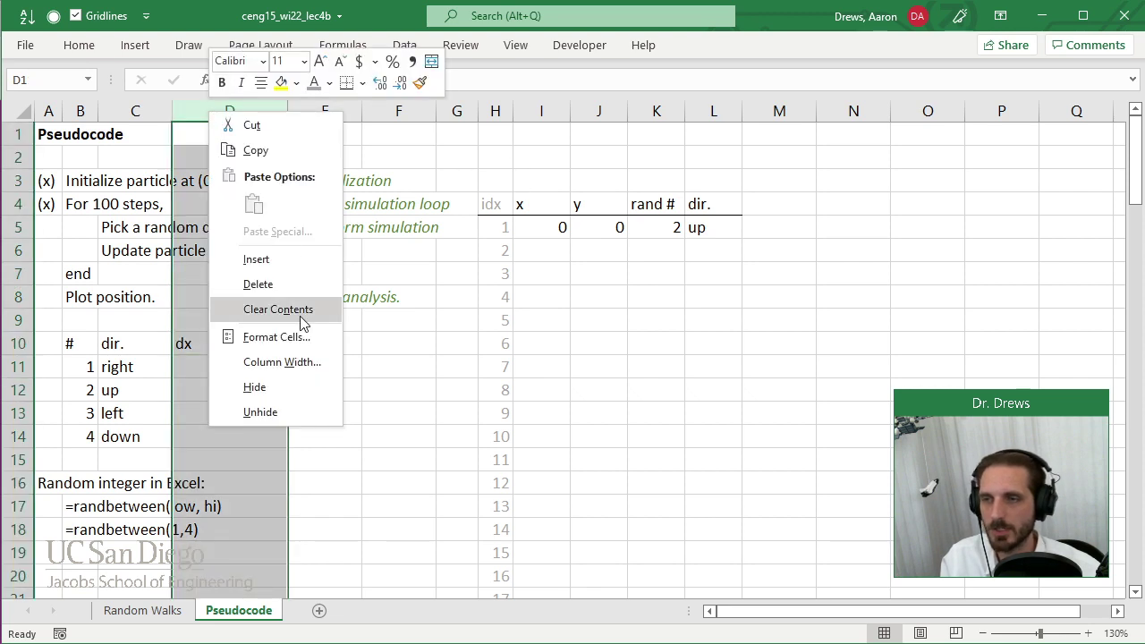
{"action": "left_click", "coordinate": [299, 258]}
{"action": "left_click", "coordinate": [256, 383]}
Step: Enter the headers dx and dy in D10 and E10 and narrow columns D and E
{"action": "left_click", "coordinate": [230, 344]}
{"action": "type", "text": "dx"}
{"action": "key", "text": "Tab"}
{"action": "type", "text": "dy"}
{"action": "key", "text": "Return"}
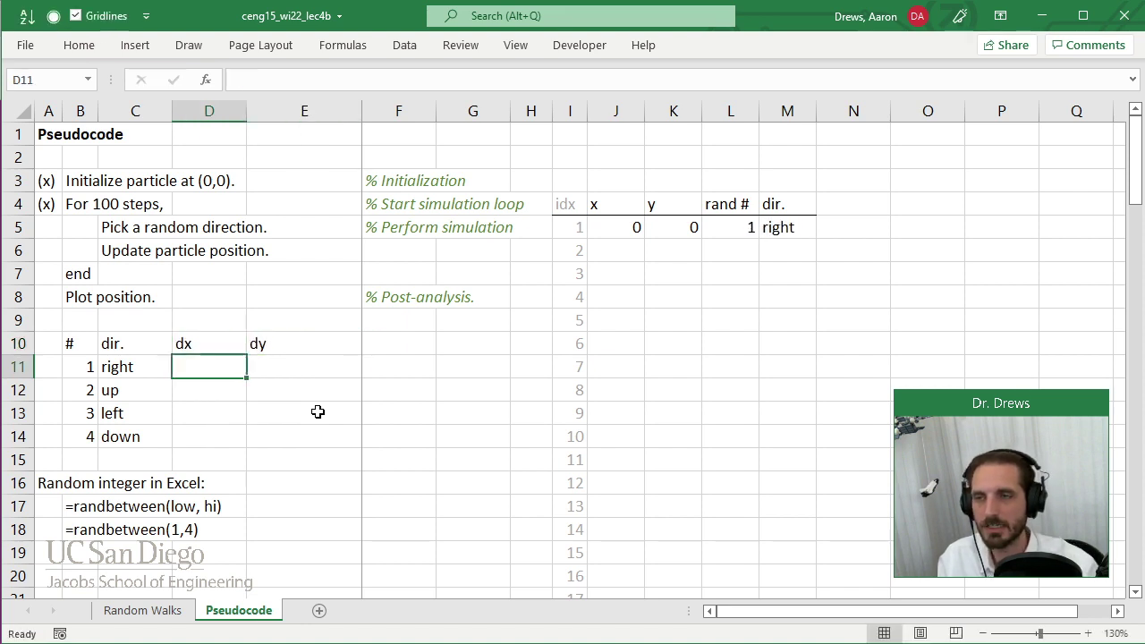
{"action": "left_click_drag", "start_coordinate": [361, 110], "coordinate": [315, 110]}
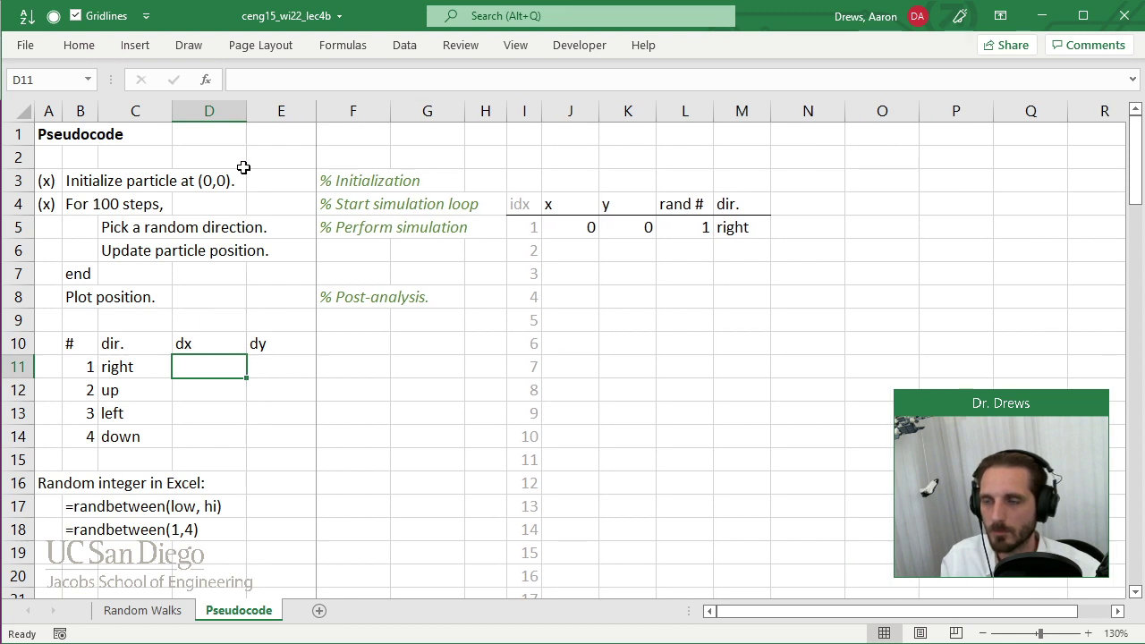
{"action": "left_click_drag", "start_coordinate": [247, 110], "coordinate": [238, 110]}
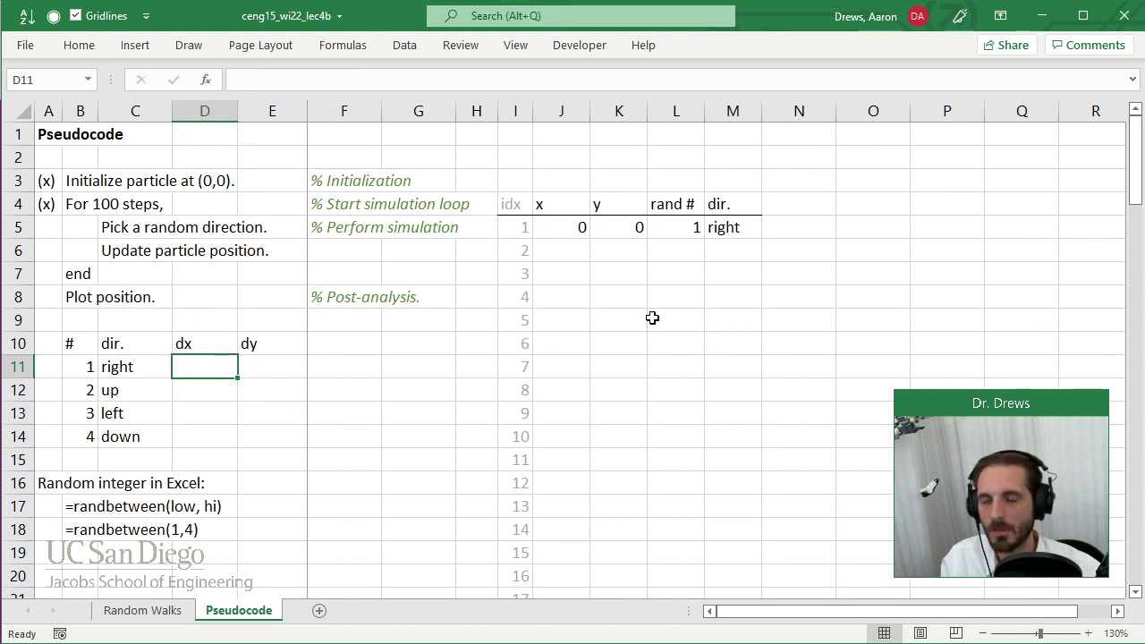
Step: Add the headers dx and dy in N4 and O4 of the simulation table
{"action": "left_click", "coordinate": [618, 252]}
{"action": "left_click", "coordinate": [828, 213]}
{"action": "type", "text": "dx"}
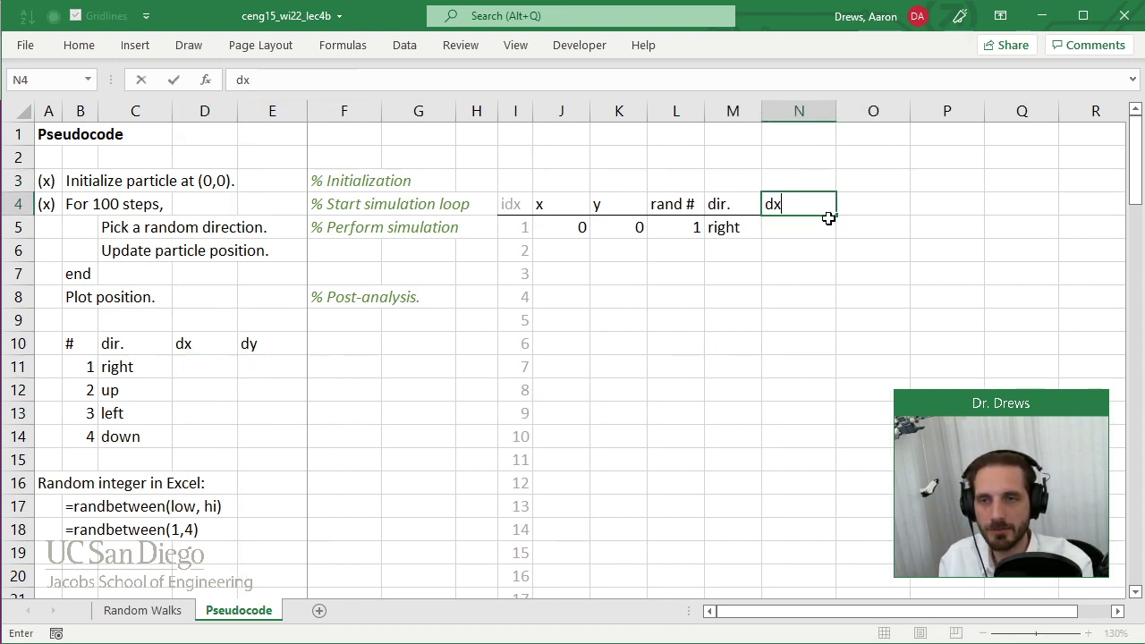
{"action": "key", "text": "Tab"}
{"action": "type", "text": "dy"}
{"action": "key", "text": "Return"}
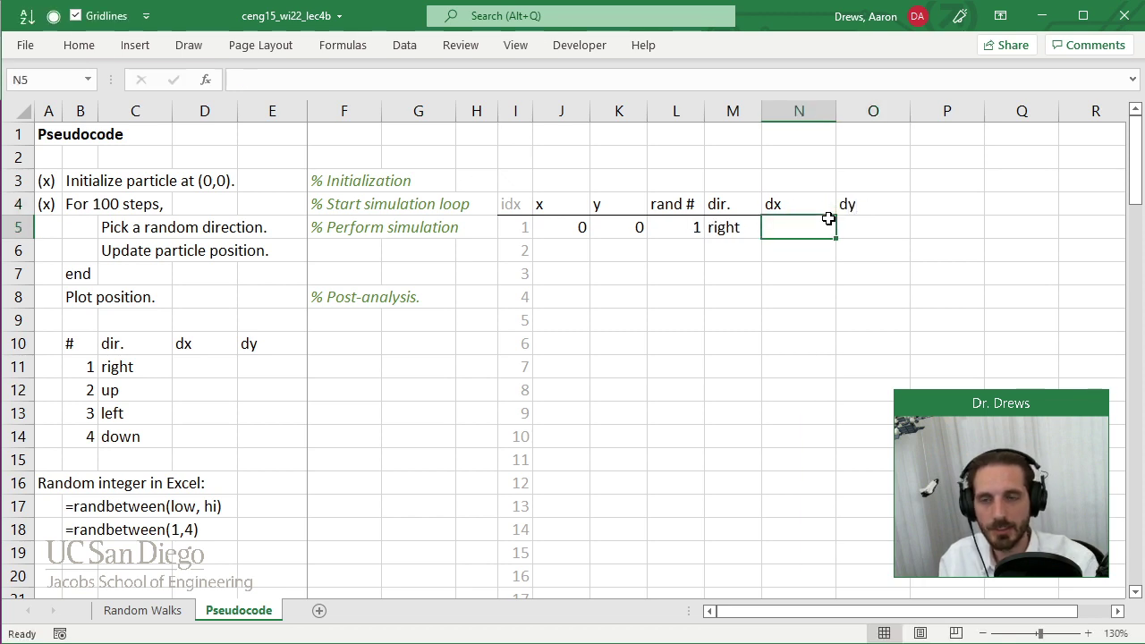
Step: Apply a bottom border to the headers in N4:O4 and to the direction table's header row B10:E10
{"action": "left_click_drag", "start_coordinate": [823, 208], "coordinate": [863, 208]}
{"action": "left_click", "coordinate": [79, 46]}
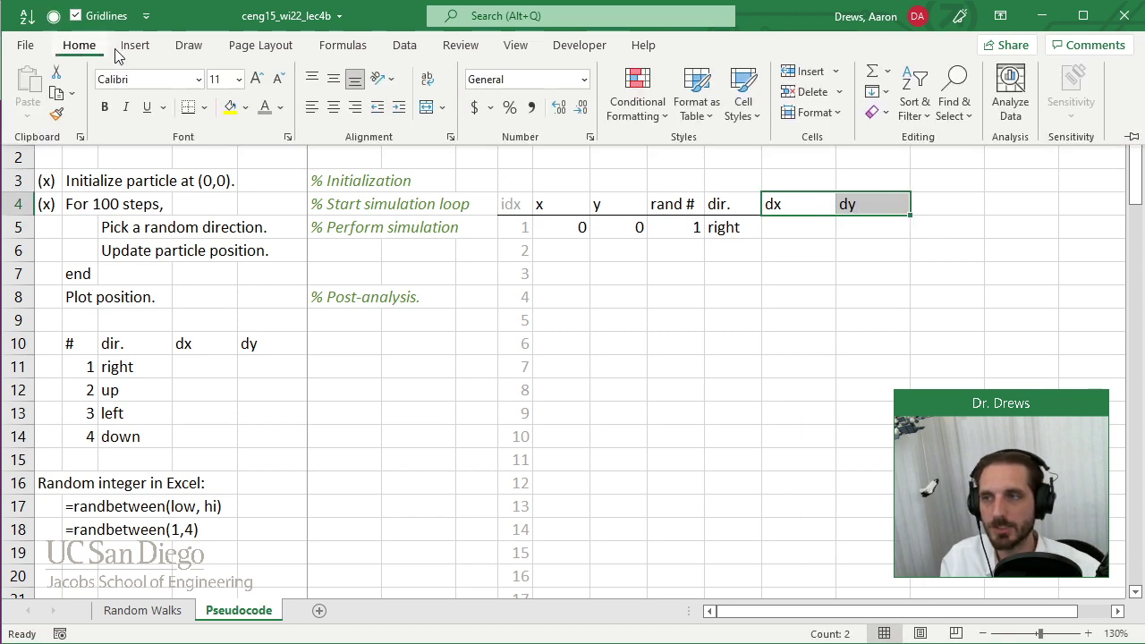
{"action": "left_click_drag", "start_coordinate": [71, 344], "coordinate": [289, 344]}
{"action": "left_click", "coordinate": [80, 44]}
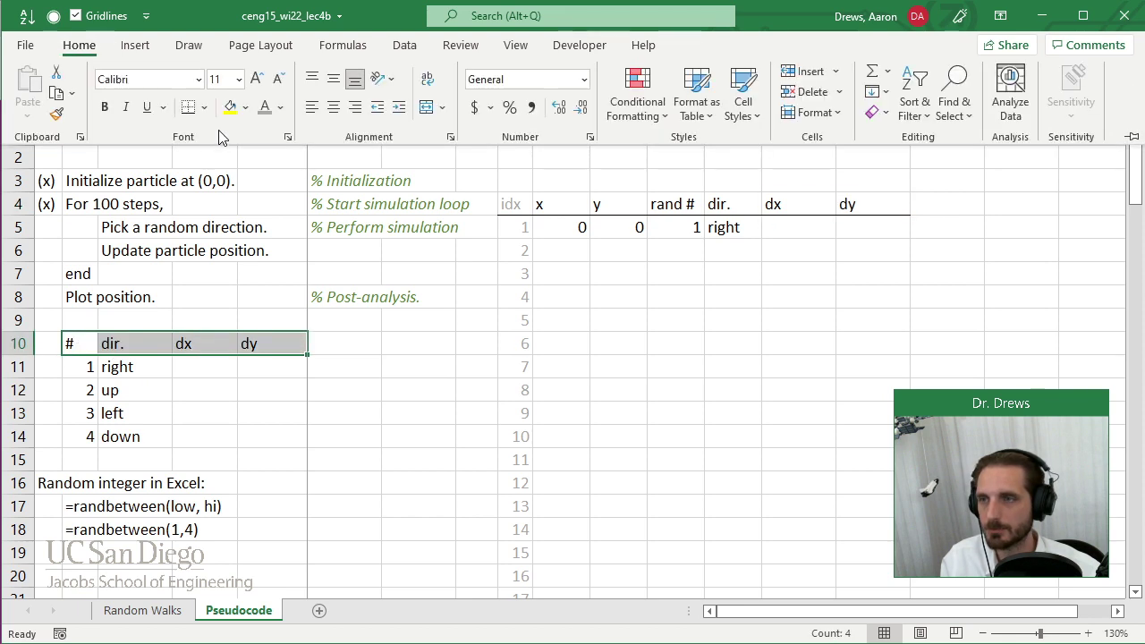
Step: Enter dx 1 and dy 0 for right, and dx 0 and dy 1 for up in the direction table
{"action": "left_click", "coordinate": [231, 372]}
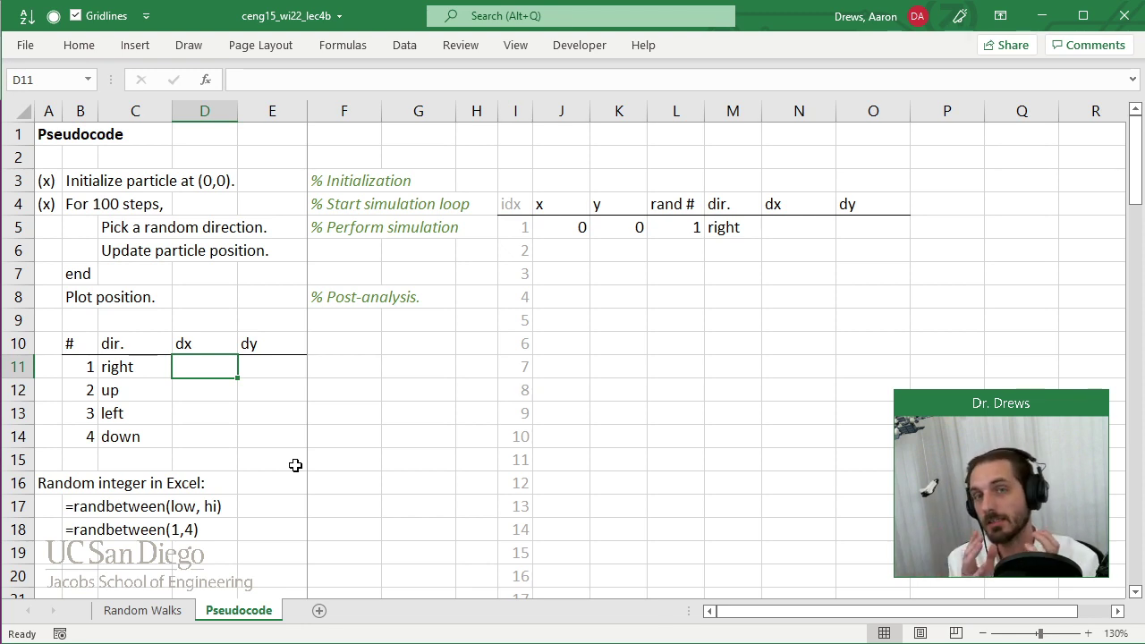
{"action": "type", "text": "1"}
{"action": "key", "text": "Tab"}
{"action": "type", "text": "0"}
{"action": "key", "text": "Return"}
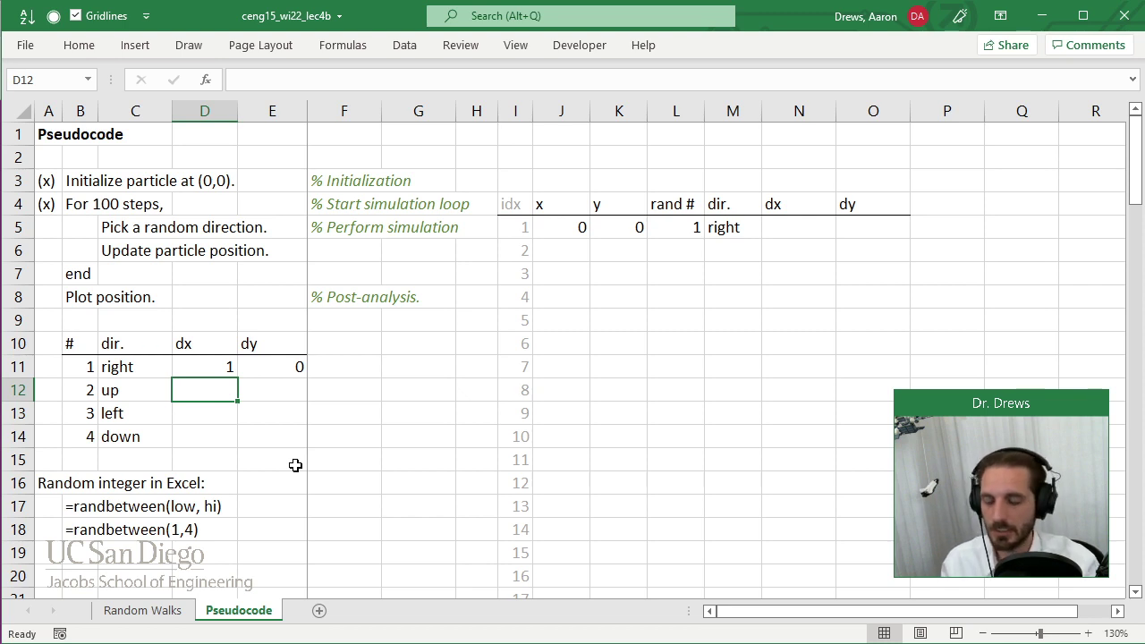
{"action": "type", "text": "0"}
{"action": "key", "text": "Tab"}
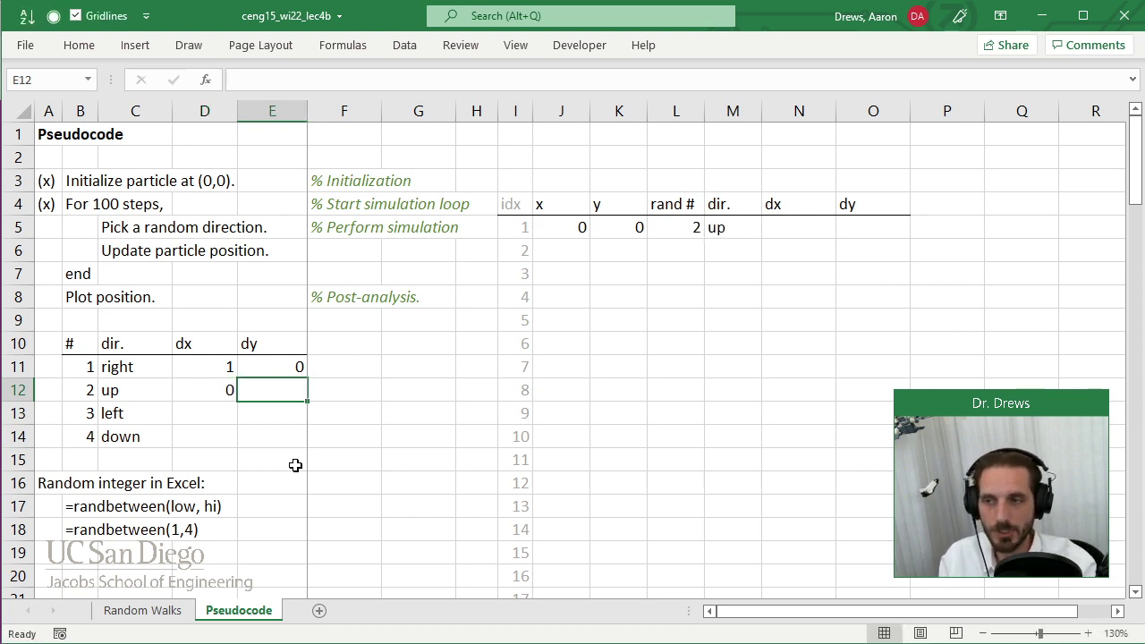
{"action": "type", "text": "1"}
{"action": "key", "text": "Return"}
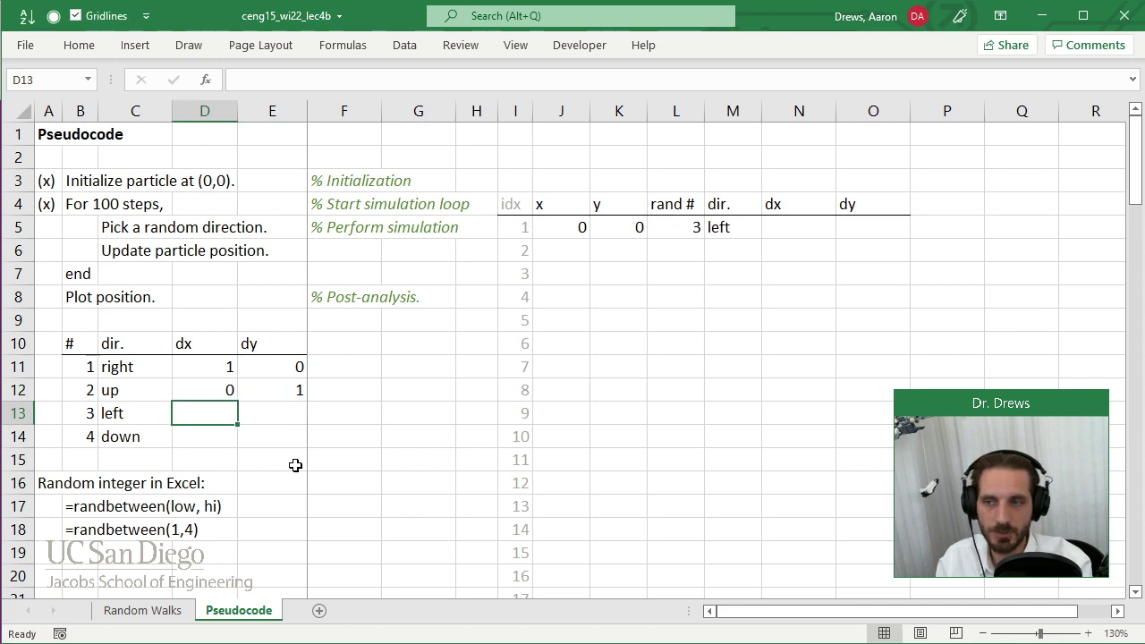
Step: Enter dx -1 and dy 0 for left, and dx 0 and dy -1 for down in the direction table
{"action": "type", "text": "-1"}
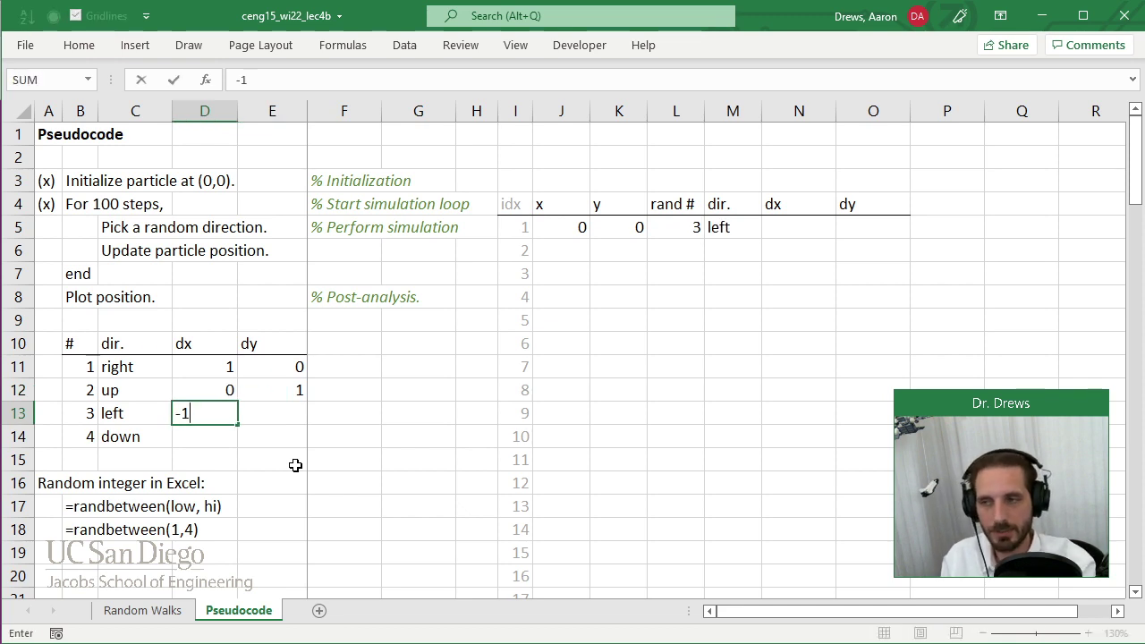
{"action": "key", "text": "Tab"}
{"action": "type", "text": "0"}
{"action": "key", "text": "Return"}
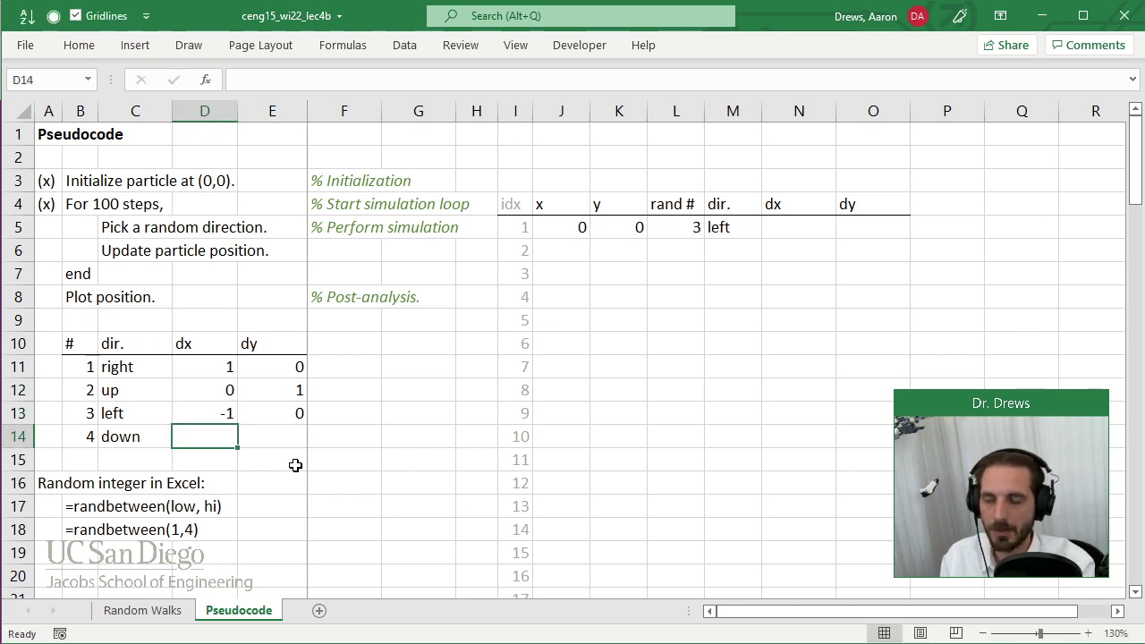
{"action": "type", "text": "0"}
{"action": "key", "text": "Tab"}
{"action": "type", "text": "-1"}
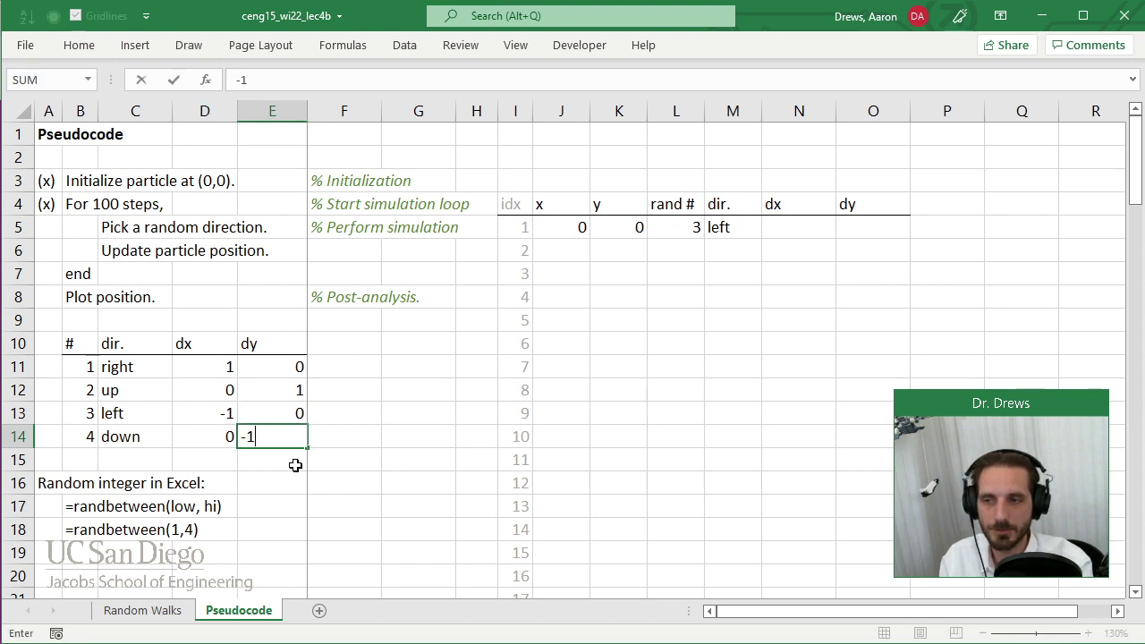
{"action": "key", "text": "Return"}
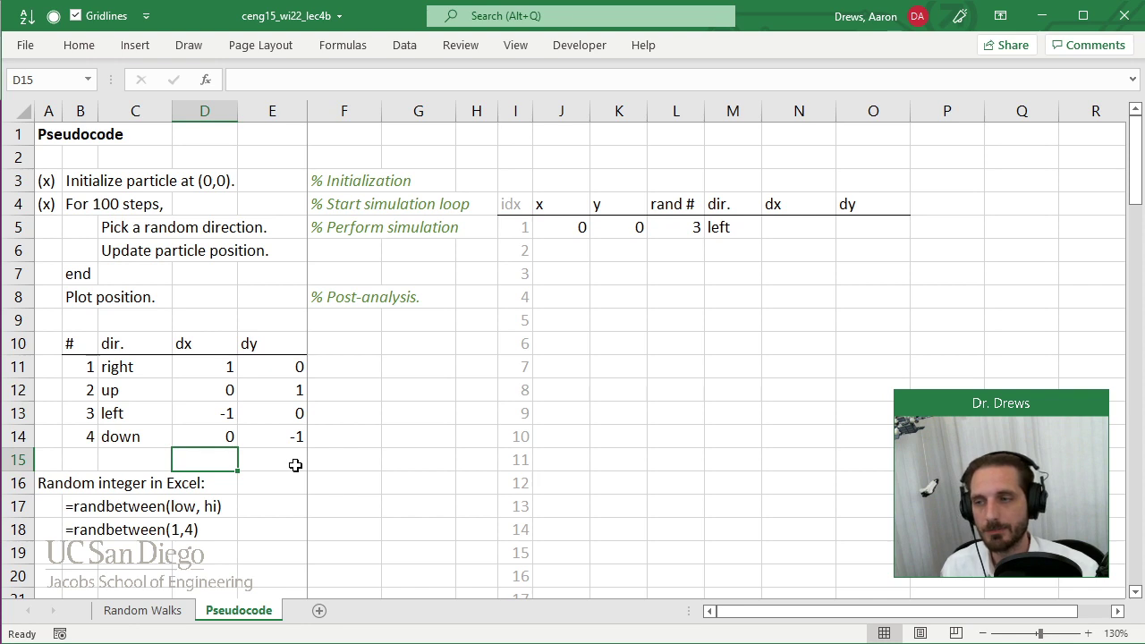
Step: Enter =INDEX(D11:D14,L5) in N5 to look up dx for the random number
{"action": "left_click_drag", "start_coordinate": [84, 374], "coordinate": [80, 439]}
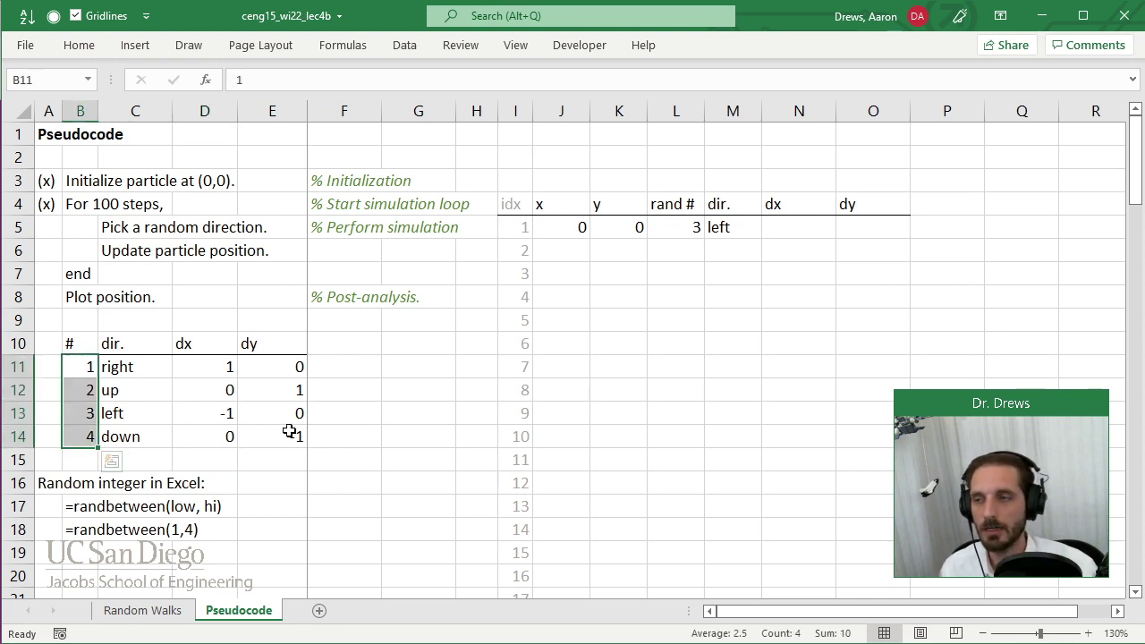
{"action": "left_click", "coordinate": [683, 229]}
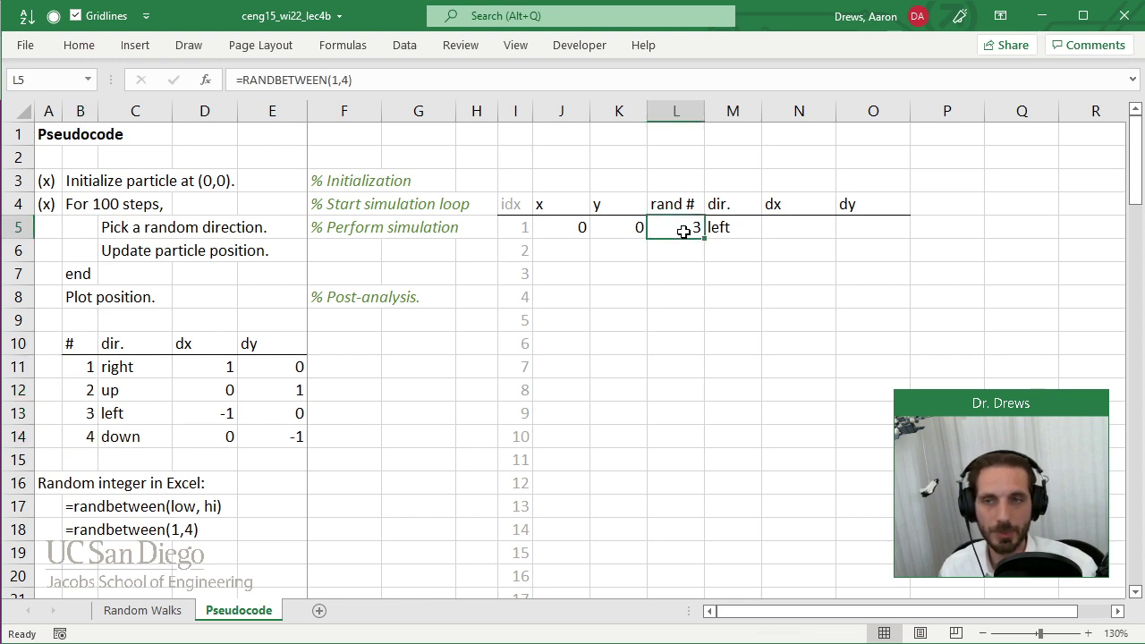
{"action": "left_click", "coordinate": [734, 226]}
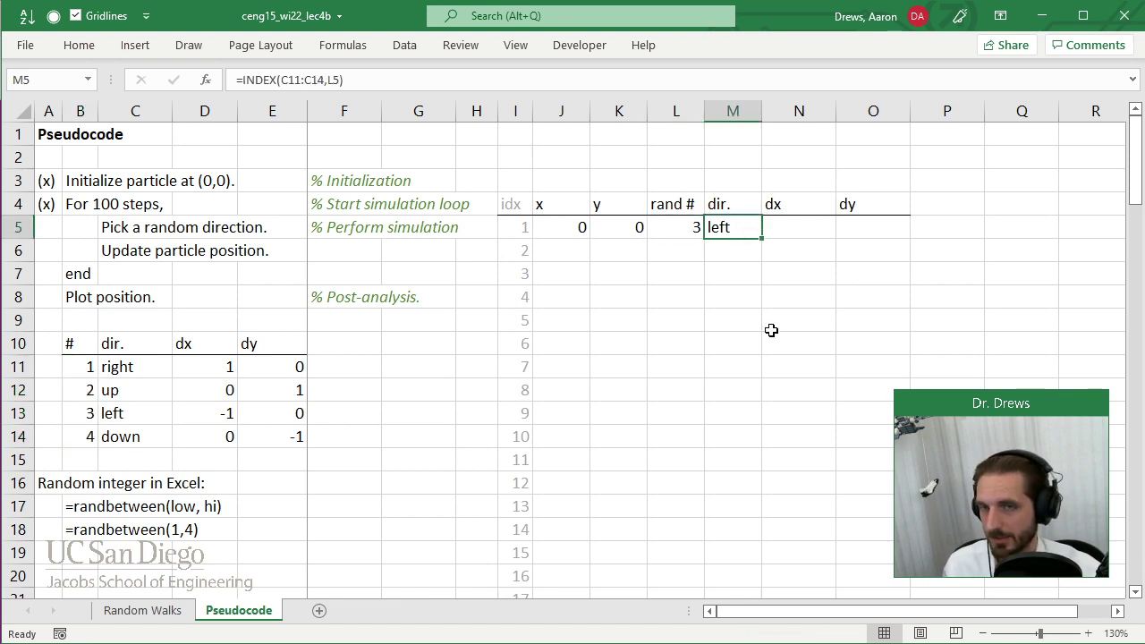
{"action": "left_click", "coordinate": [777, 225]}
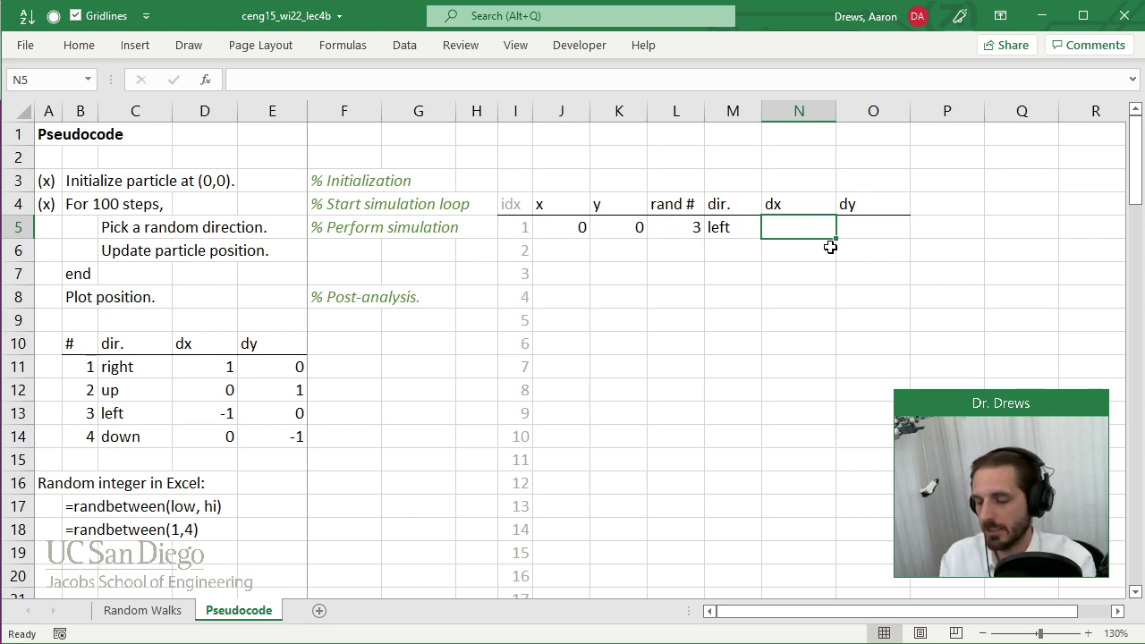
{"action": "type", "text": "=index("}
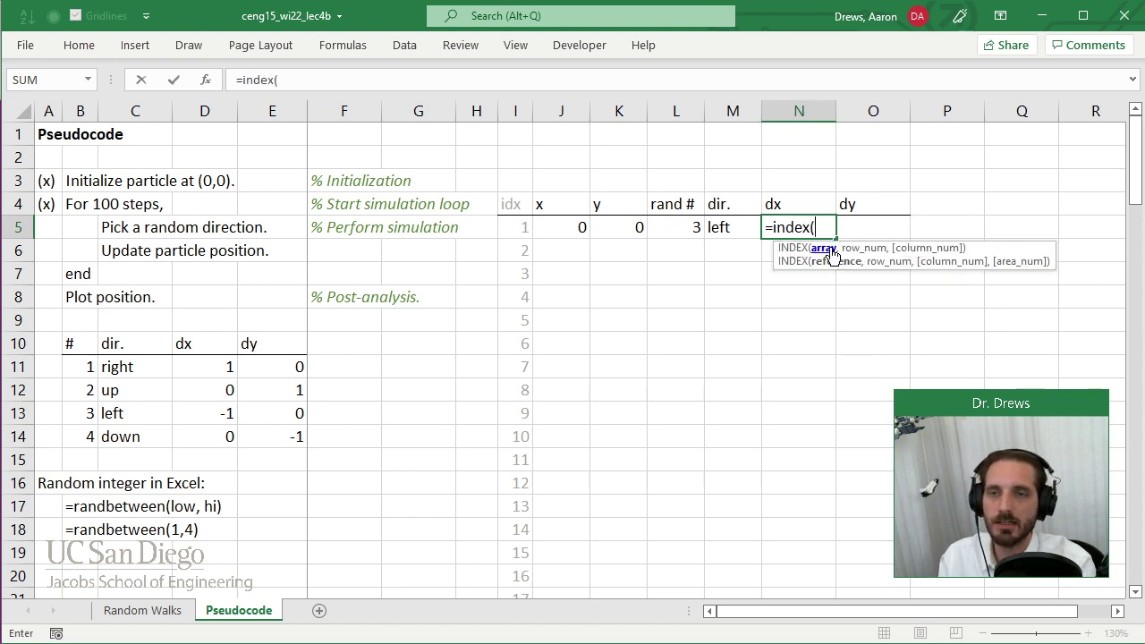
{"action": "left_click_drag", "start_coordinate": [206, 368], "coordinate": [215, 439]}
{"action": "type", "text": ","}
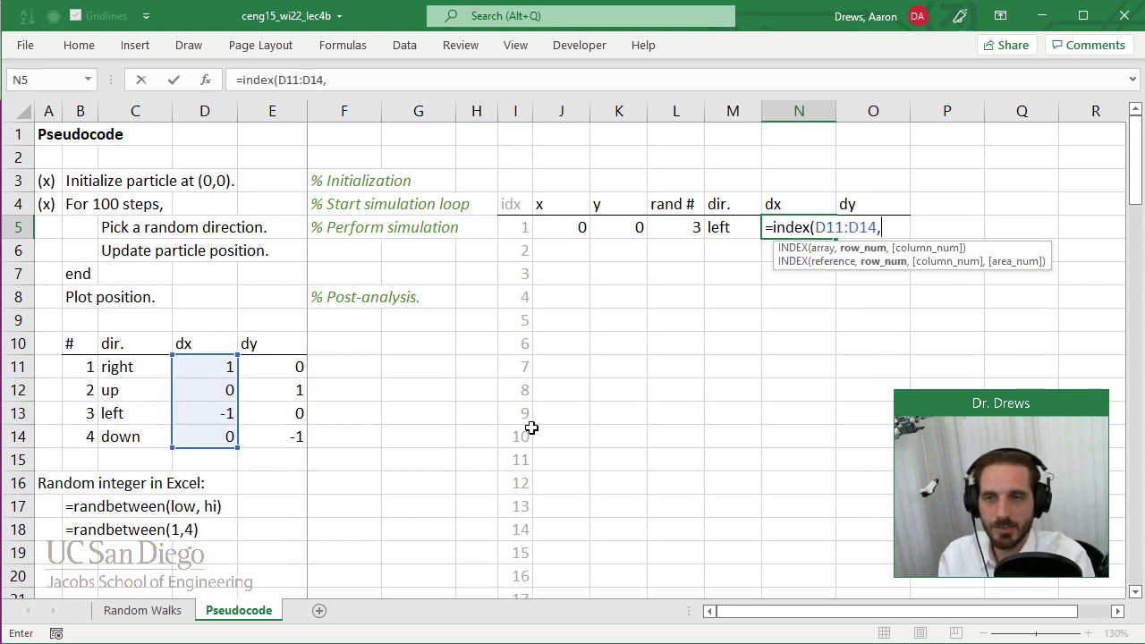
{"action": "left_click", "coordinate": [686, 228]}
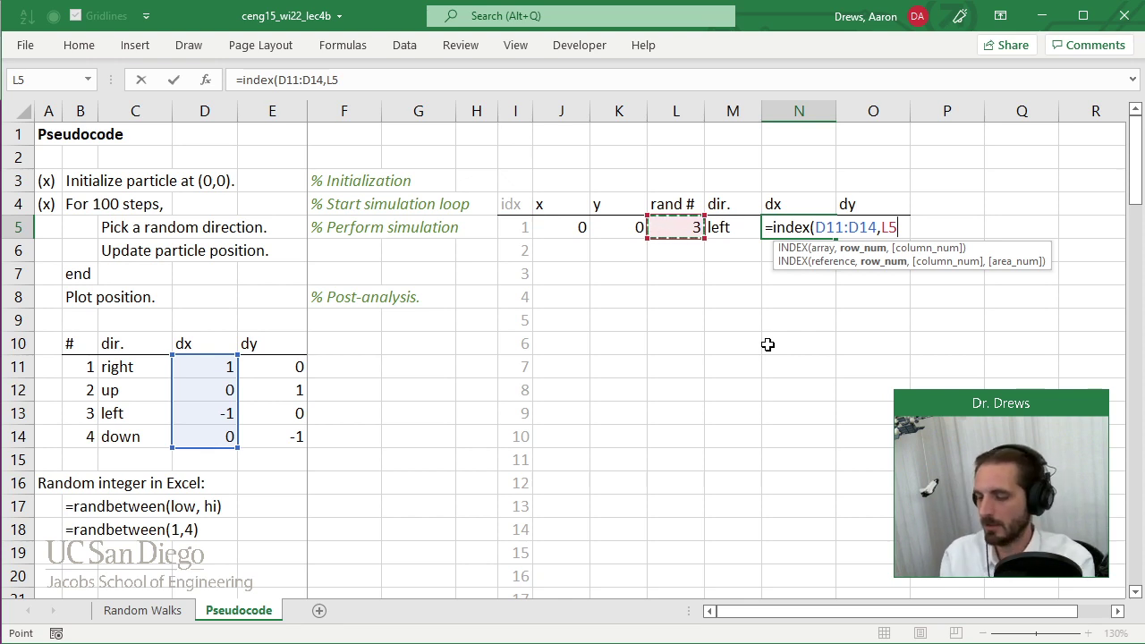
{"action": "type", "text": ")"}
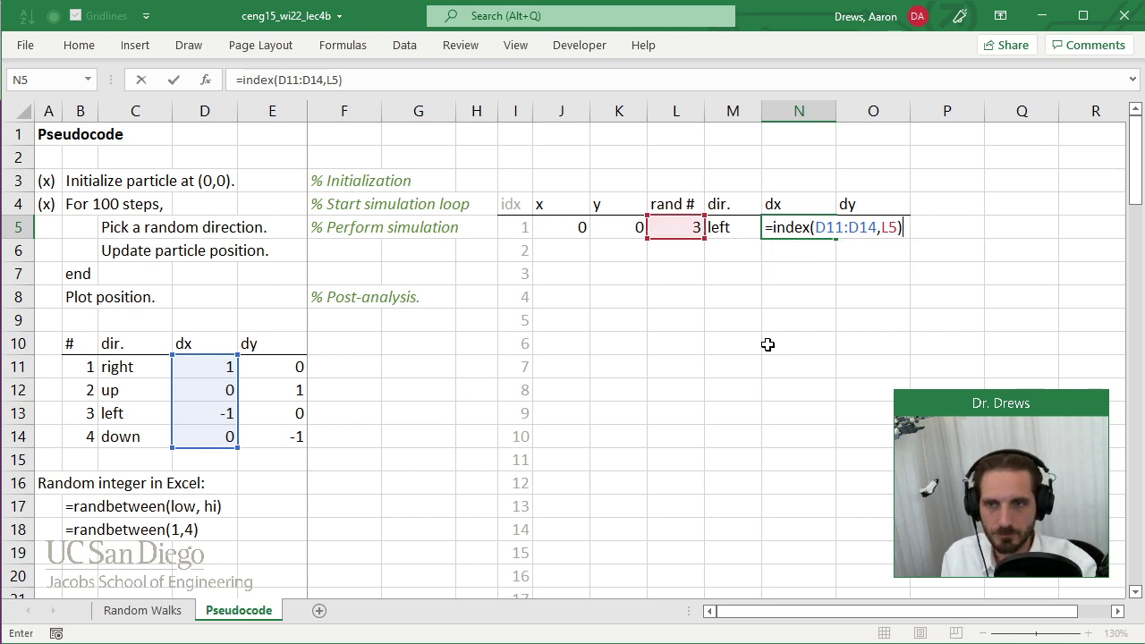
{"action": "key", "text": "Tab"}
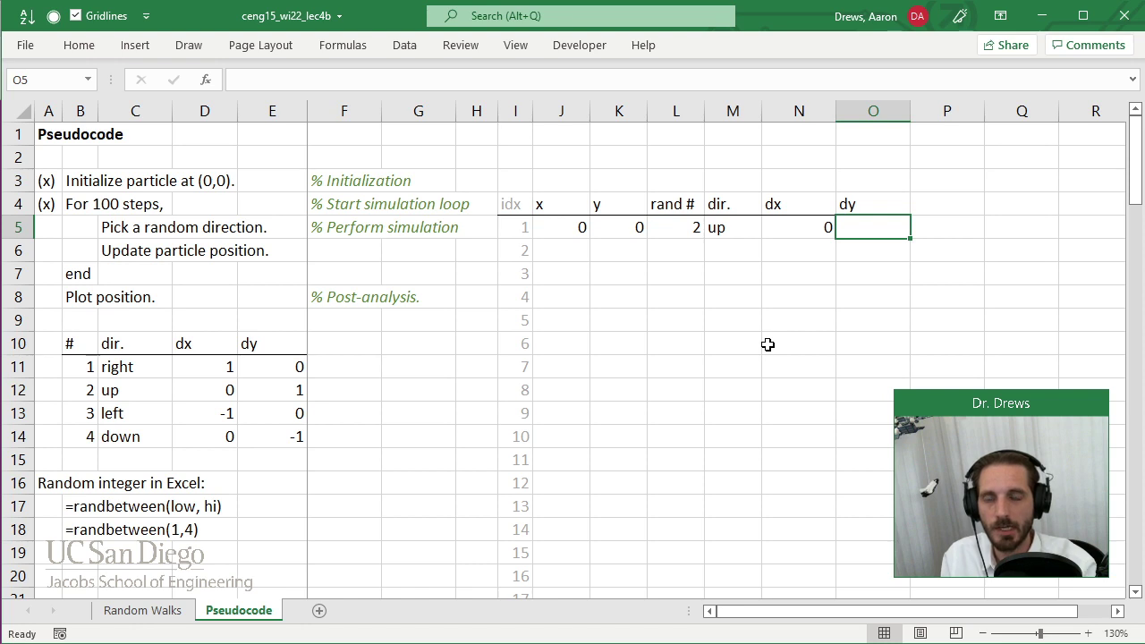
Step: Enter =INDEX(E11:E14,L5) in O5 to look up dy for the random number
{"action": "type", "text": "=index("}
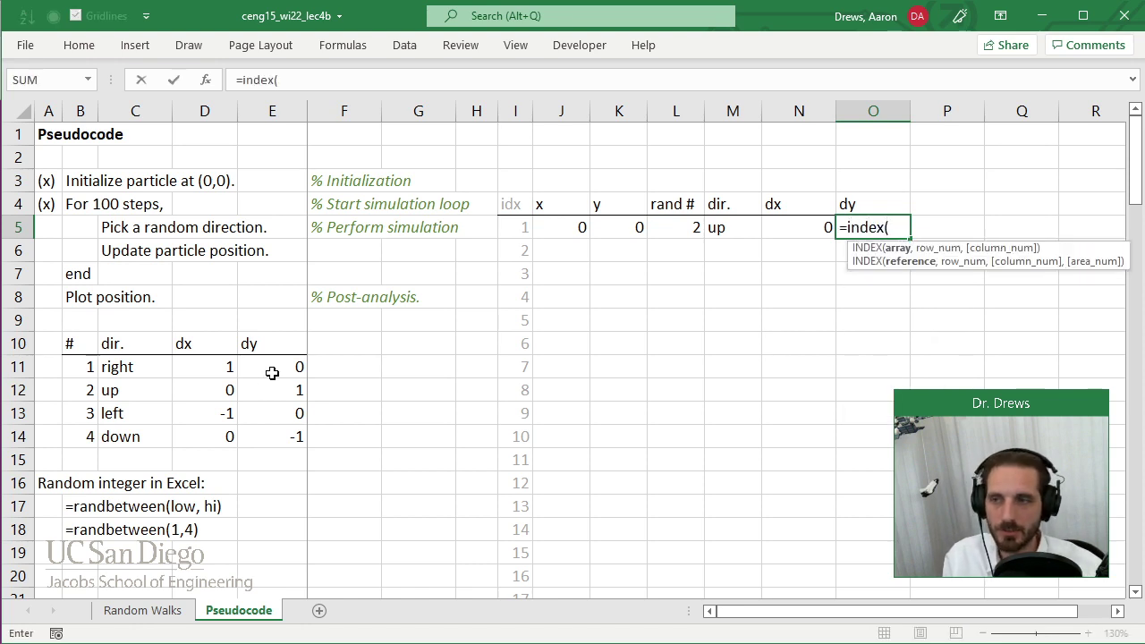
{"action": "left_click_drag", "start_coordinate": [272, 370], "coordinate": [288, 436]}
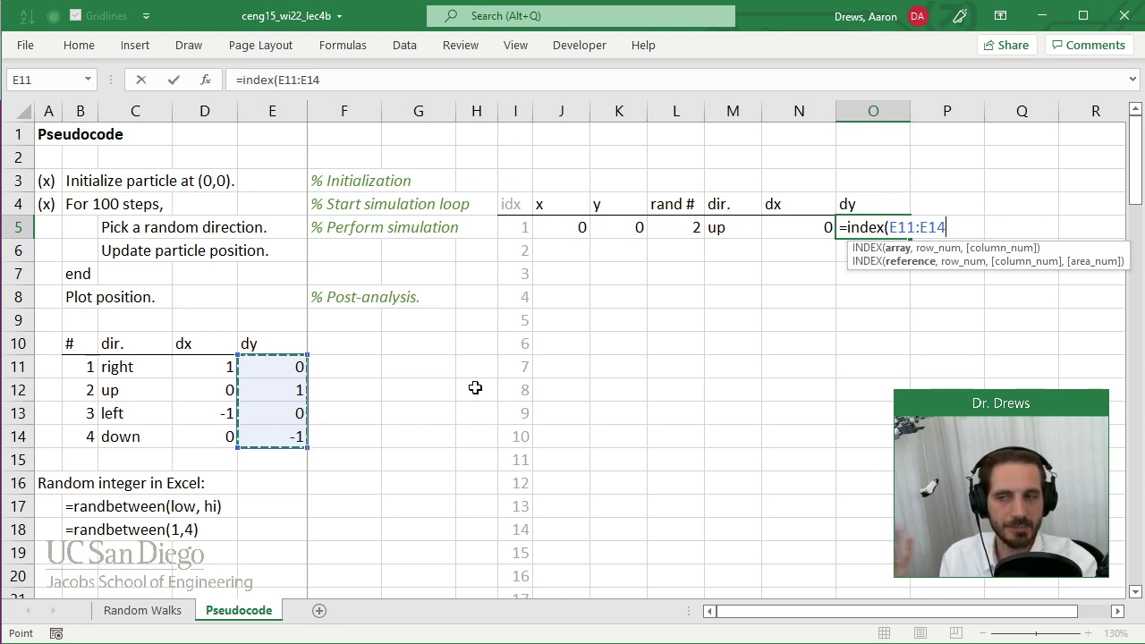
{"action": "type", "text": ","}
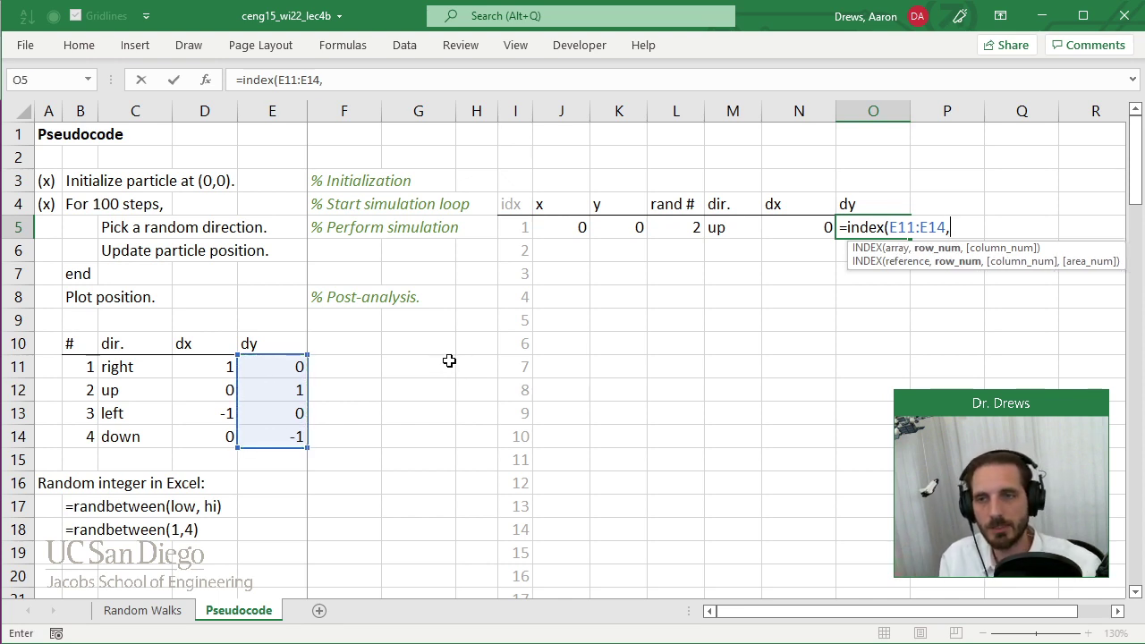
{"action": "left_click", "coordinate": [680, 229]}
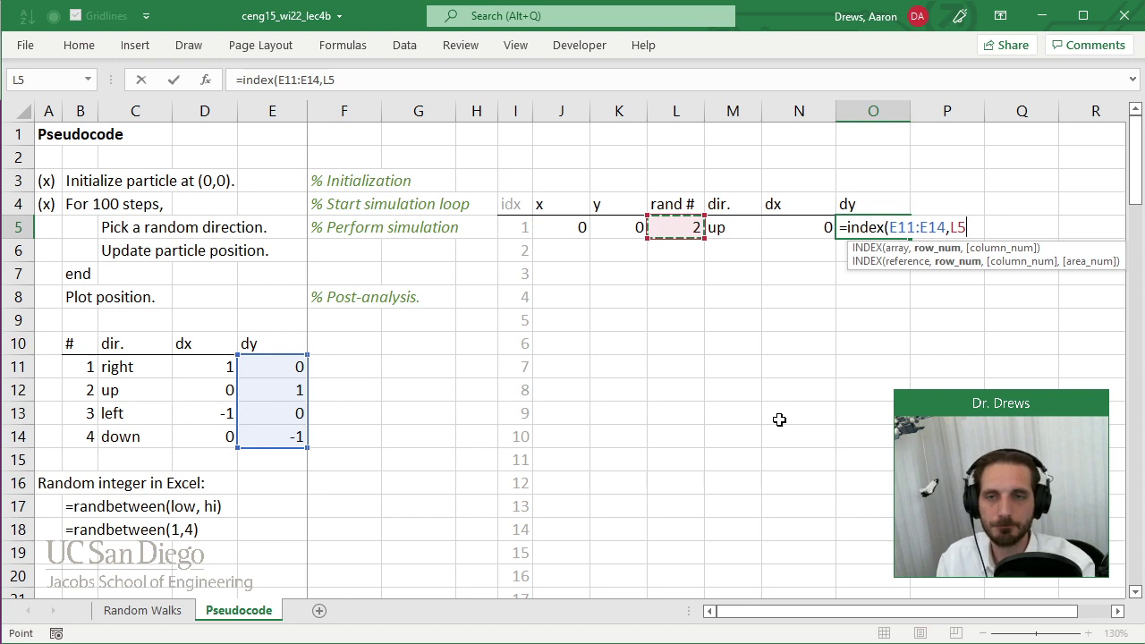
{"action": "type", "text": ")"}
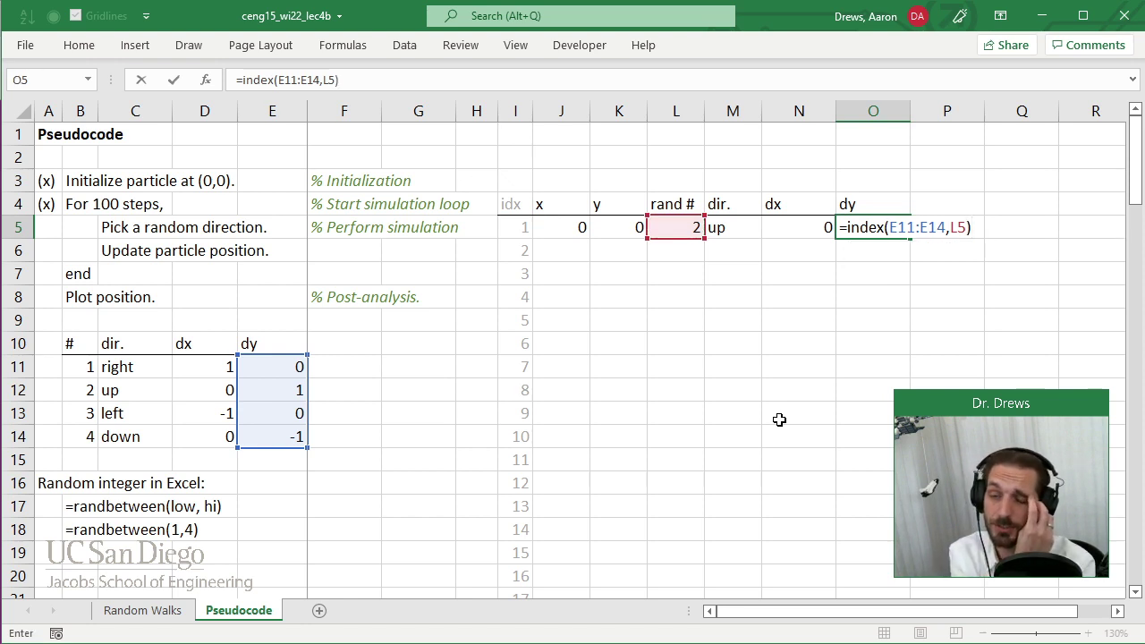
{"action": "key", "text": "Return"}
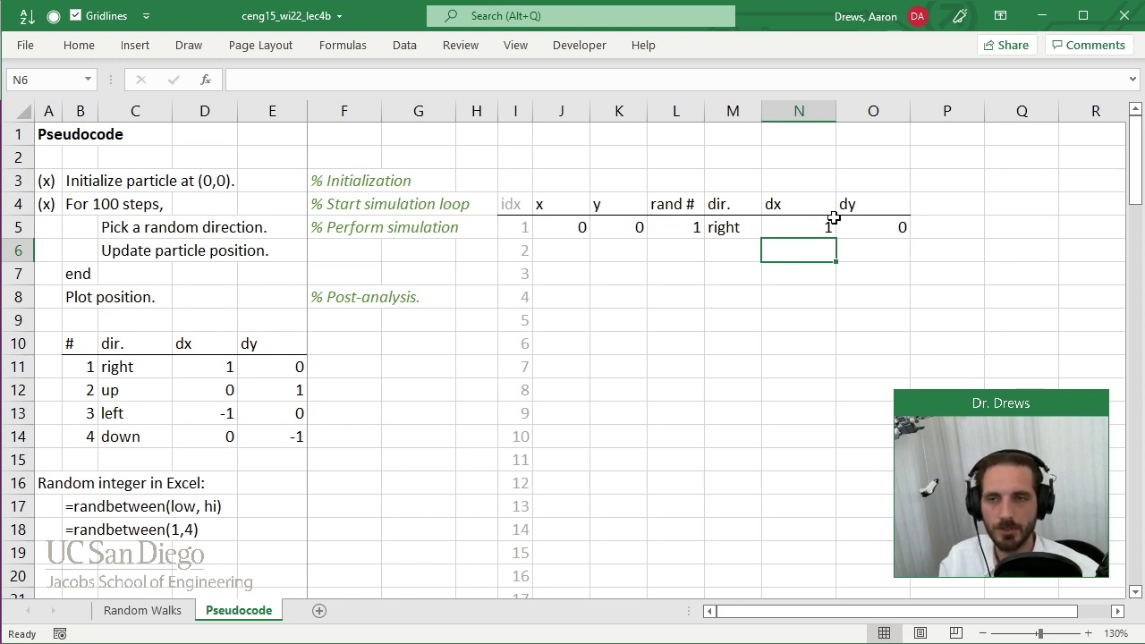
Step: Narrow the dx and dy columns N and O to match the other columns of the simulation table
{"action": "mouse_move", "coordinate": [799, 111]}
{"action": "left_mouse_down"}
{"action": "mouse_move", "coordinate": [870, 115]}
{"action": "mouse_move", "coordinate": [819, 111]}
{"action": "left_mouse_up"}
{"action": "left_click", "coordinate": [856, 153]}
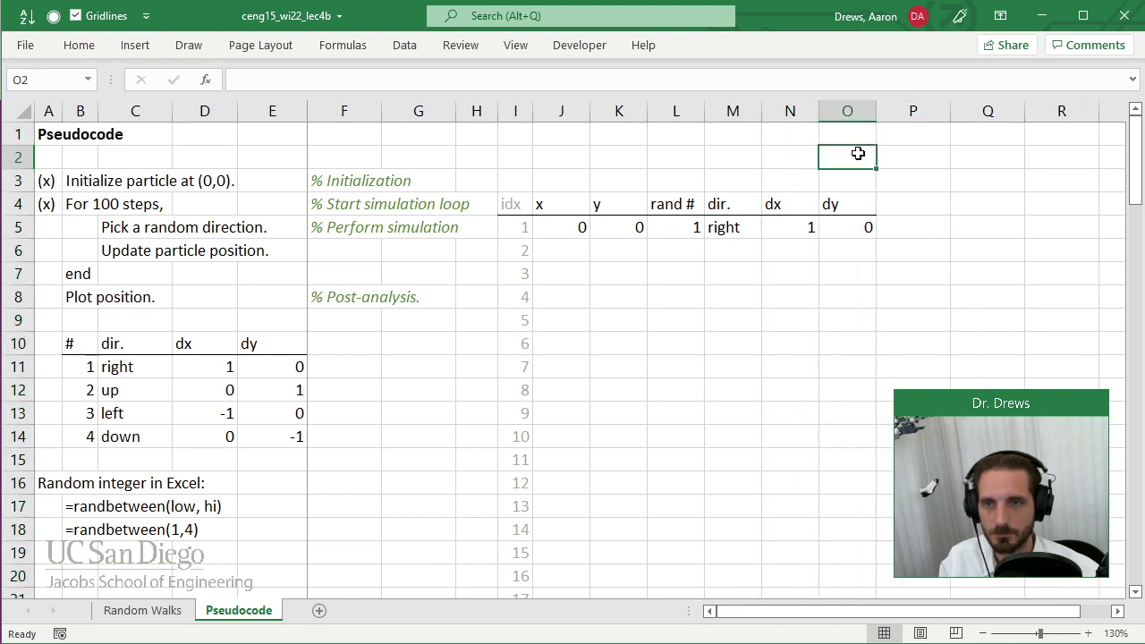
{"action": "left_click", "coordinate": [944, 204]}
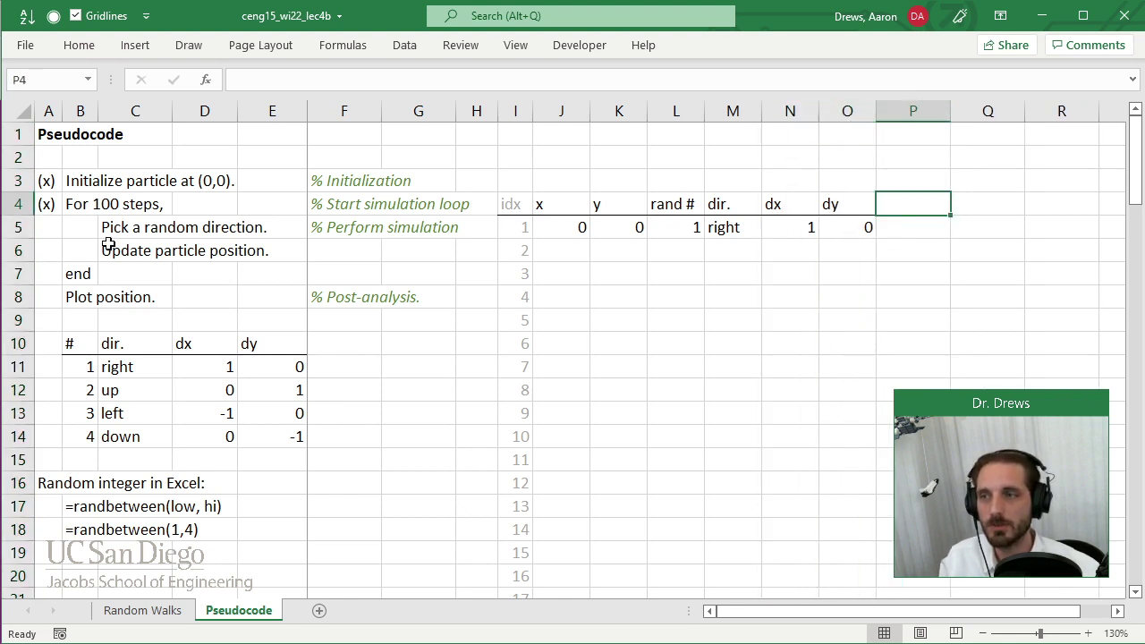
Step: Mark the pseudocode line "Pick a random direction." as done with (x) in A5
{"action": "left_click", "coordinate": [39, 228]}
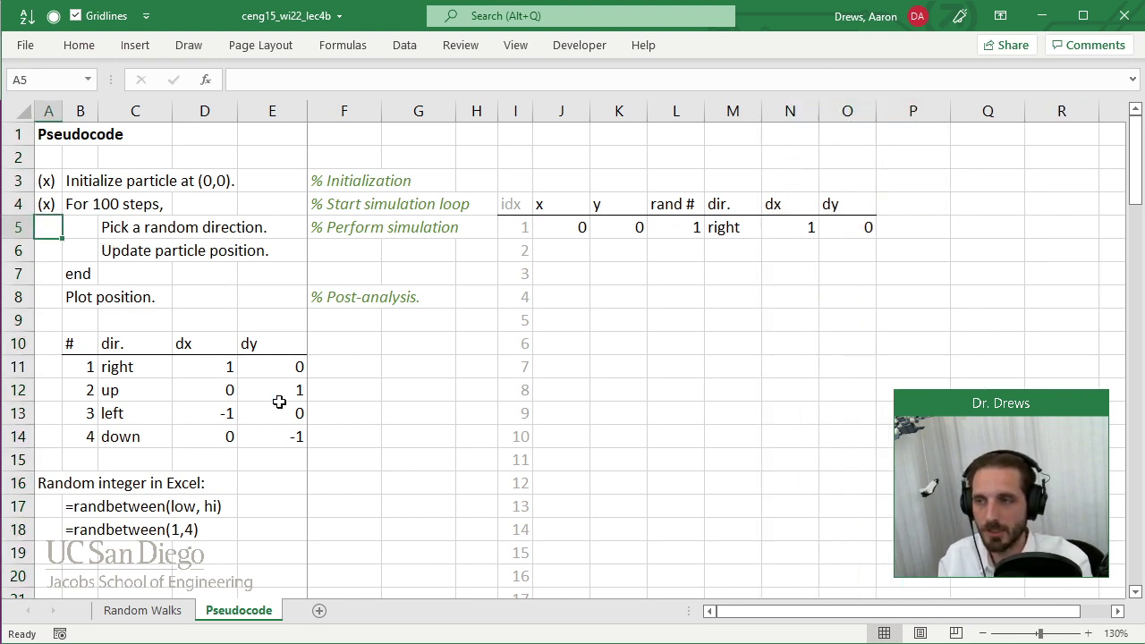
{"action": "type", "text": "(x)"}
{"action": "key", "text": "Return"}
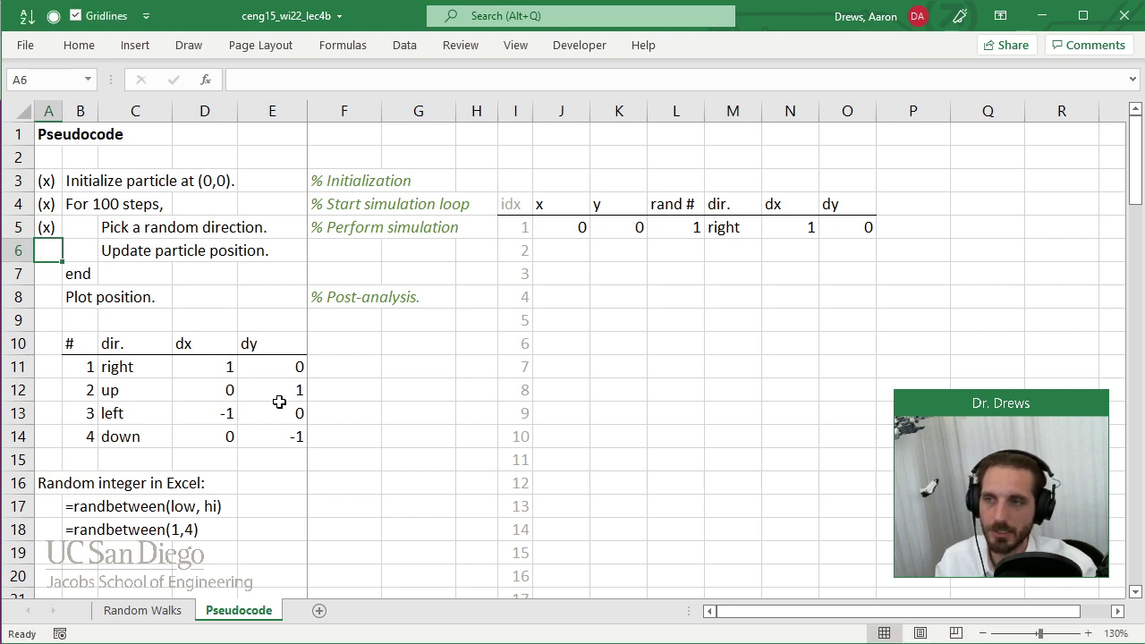
Step: On the Random Walks sheet, highlight x, y, the +1 and the 0 in the Right example in yellow
{"action": "left_click", "coordinate": [142, 612]}
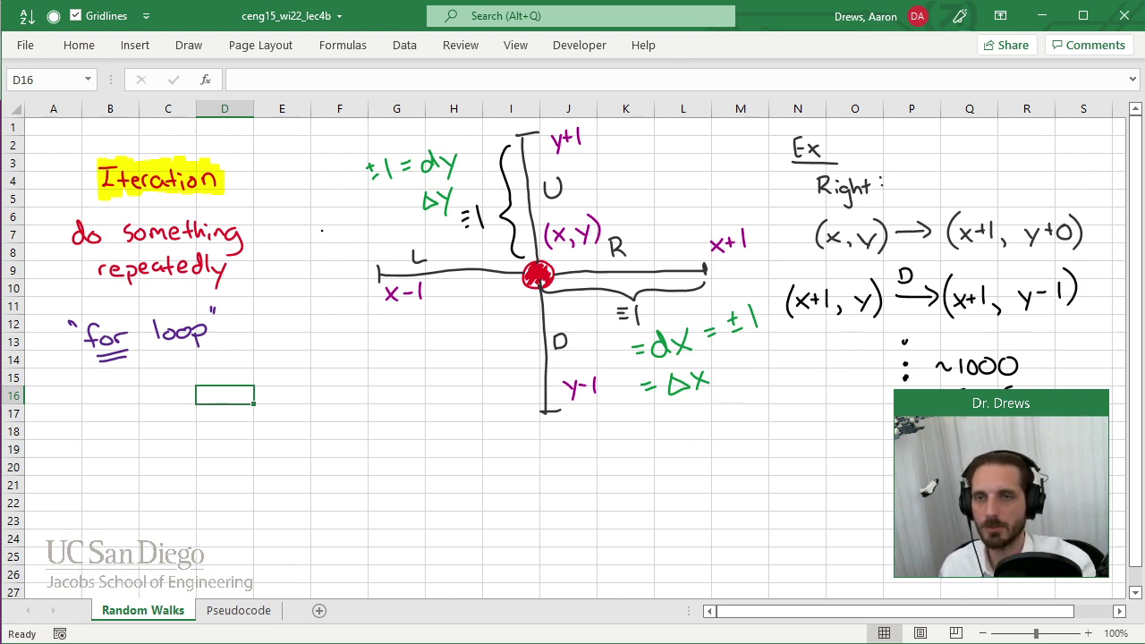
{"action": "left_click", "coordinate": [189, 45]}
{"action": "left_click", "coordinate": [284, 97]}
{"action": "left_click", "coordinate": [828, 244]}
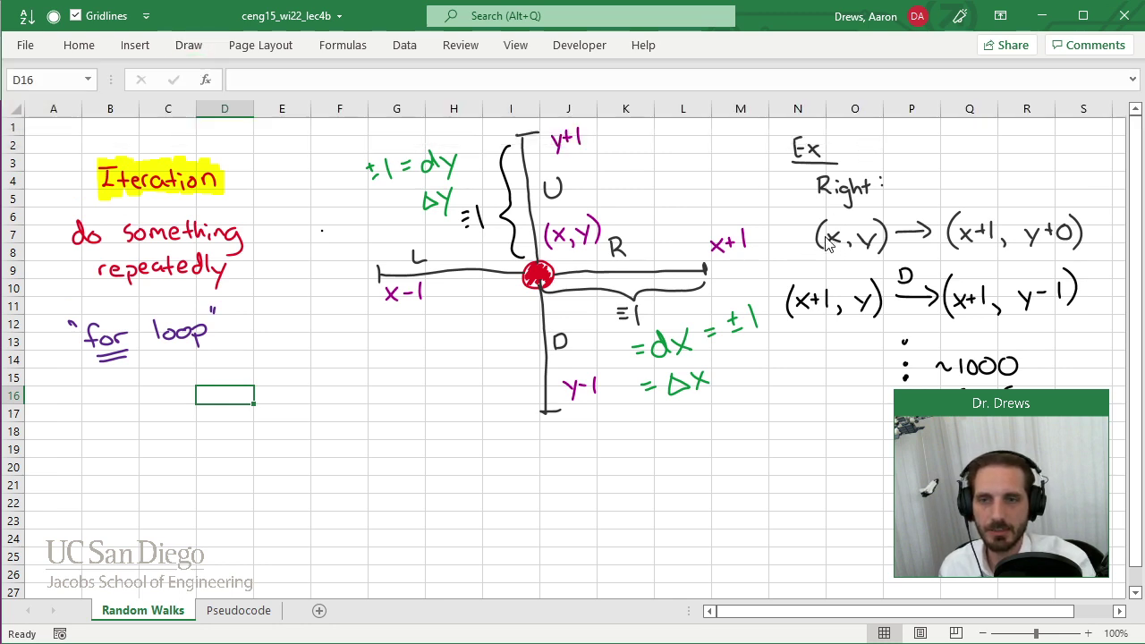
{"action": "left_click_drag", "start_coordinate": [827, 243], "coordinate": [886, 240]}
{"action": "left_click_drag", "start_coordinate": [977, 237], "coordinate": [993, 235]}
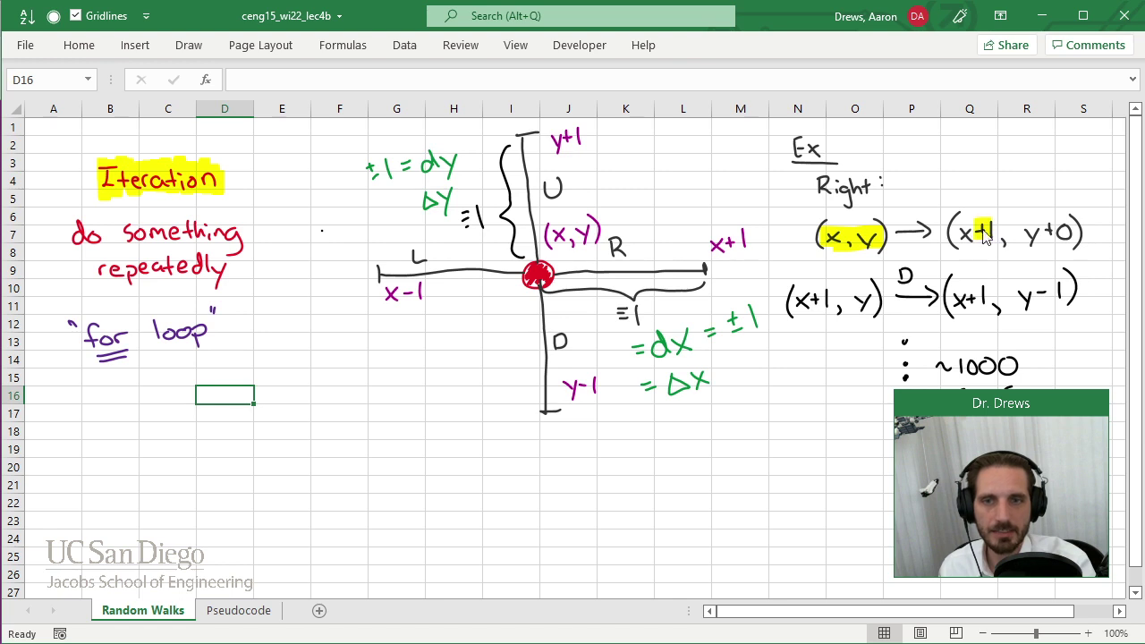
{"action": "mouse_move", "coordinate": [1070, 221]}
{"action": "left_mouse_down"}
{"action": "mouse_move", "coordinate": [1052, 234]}
{"action": "mouse_move", "coordinate": [1078, 243]}
{"action": "left_mouse_up"}
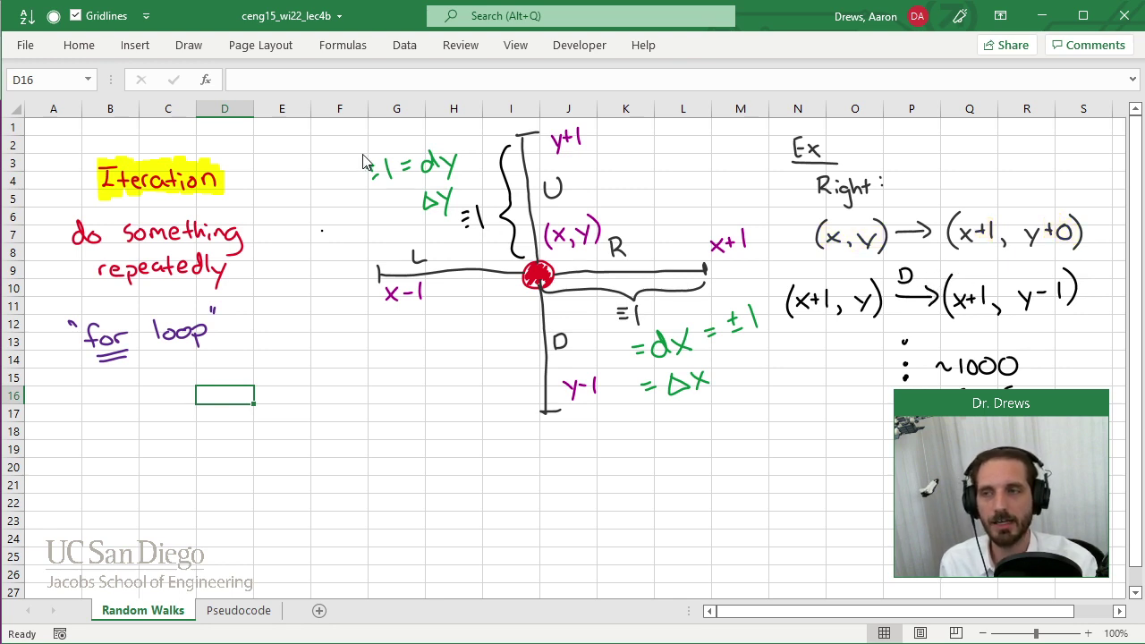
Step: Handwrite the equation x_new = x_old + Δx in black ink below the diagram on the Random Walks sheet
{"action": "left_click", "coordinate": [188, 45]}
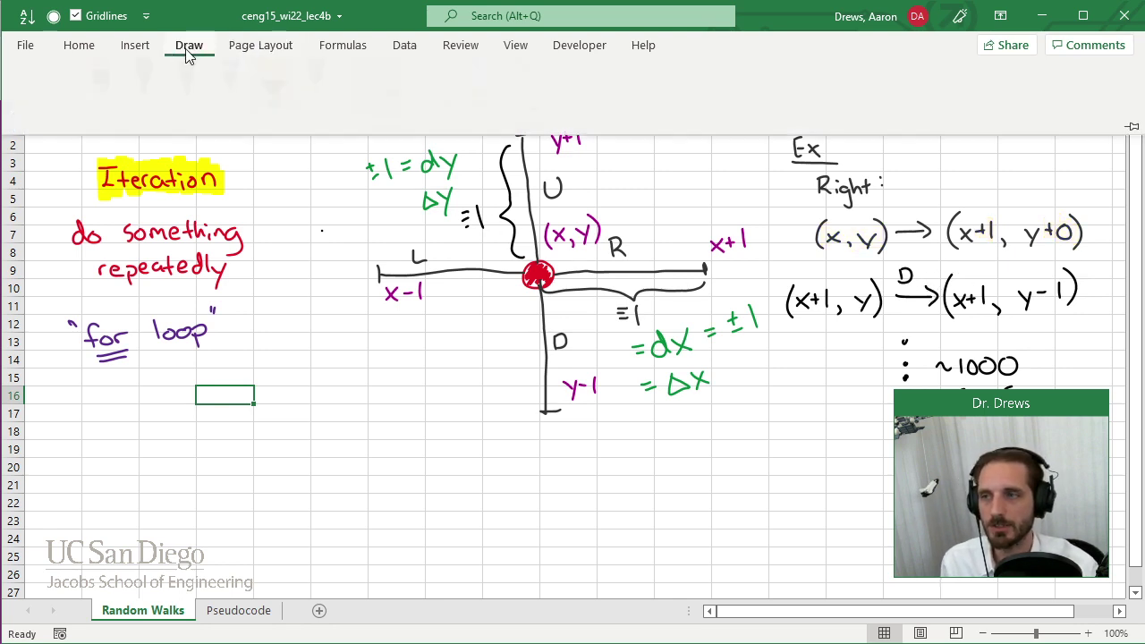
{"action": "left_click", "coordinate": [161, 90]}
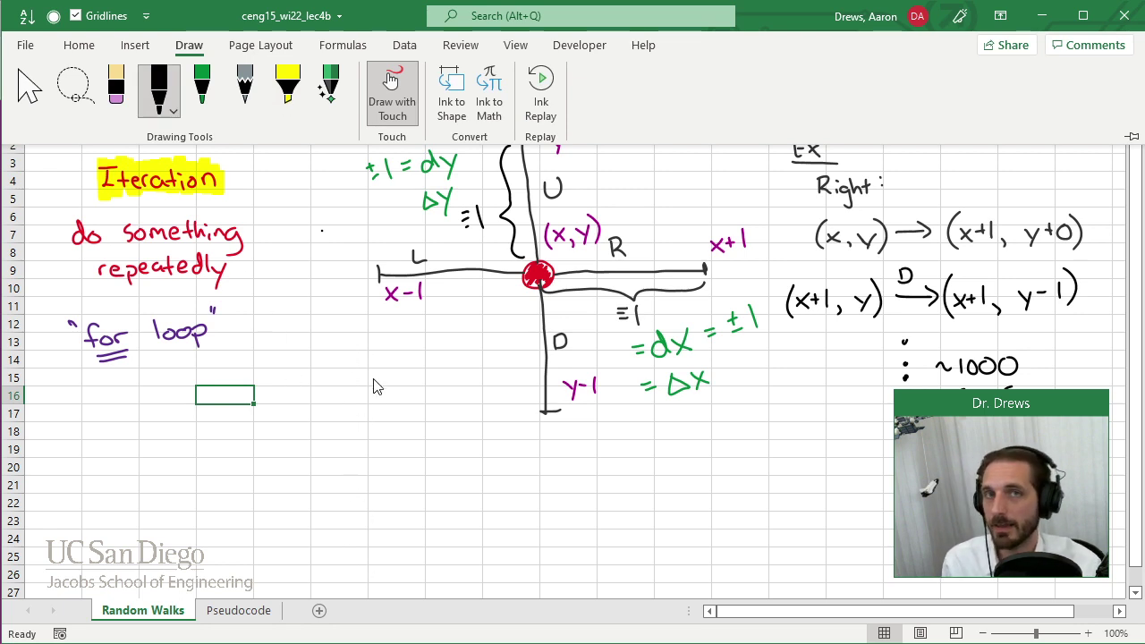
{"action": "mouse_move", "coordinate": [263, 487]}
{"action": "left_mouse_down"}
{"action": "mouse_move", "coordinate": [284, 508]}
{"action": "mouse_move", "coordinate": [263, 508]}
{"action": "mouse_move", "coordinate": [330, 512]}
{"action": "mouse_move", "coordinate": [358, 492]}
{"action": "mouse_move", "coordinate": [397, 502]}
{"action": "mouse_move", "coordinate": [393, 486]}
{"action": "mouse_move", "coordinate": [428, 506]}
{"action": "mouse_move", "coordinate": [412, 506]}
{"action": "left_mouse_up"}
{"action": "left_click_drag", "start_coordinate": [218, 488], "coordinate": [230, 498]}
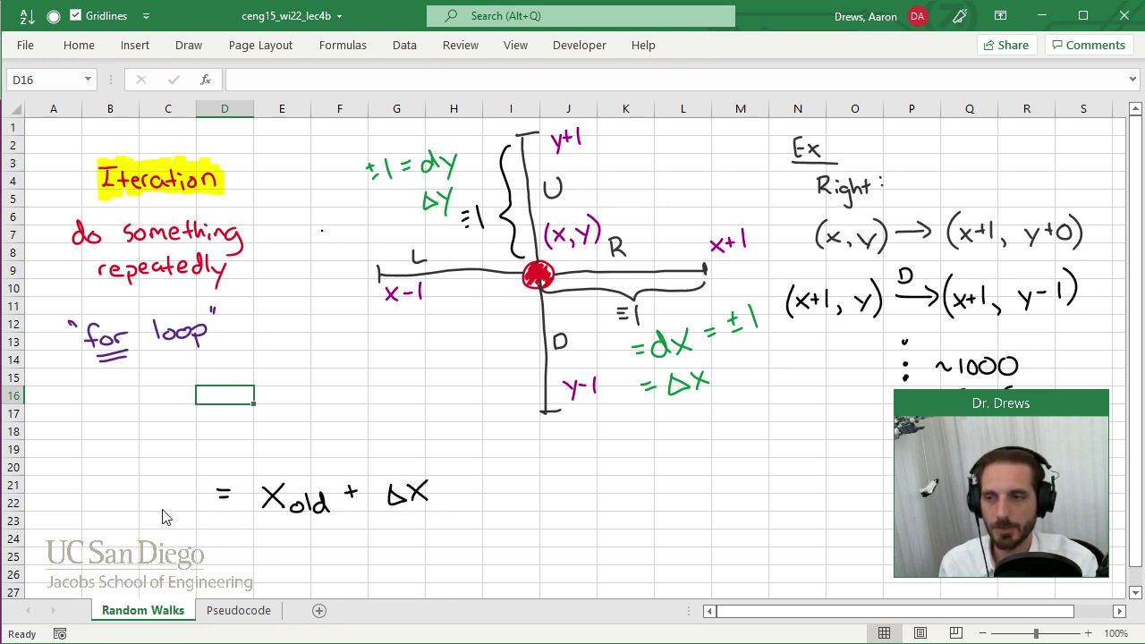
{"action": "mouse_move", "coordinate": [136, 490]}
{"action": "left_mouse_down"}
{"action": "mouse_move", "coordinate": [156, 510]}
{"action": "mouse_move", "coordinate": [139, 511]}
{"action": "mouse_move", "coordinate": [211, 503]}
{"action": "left_mouse_up"}
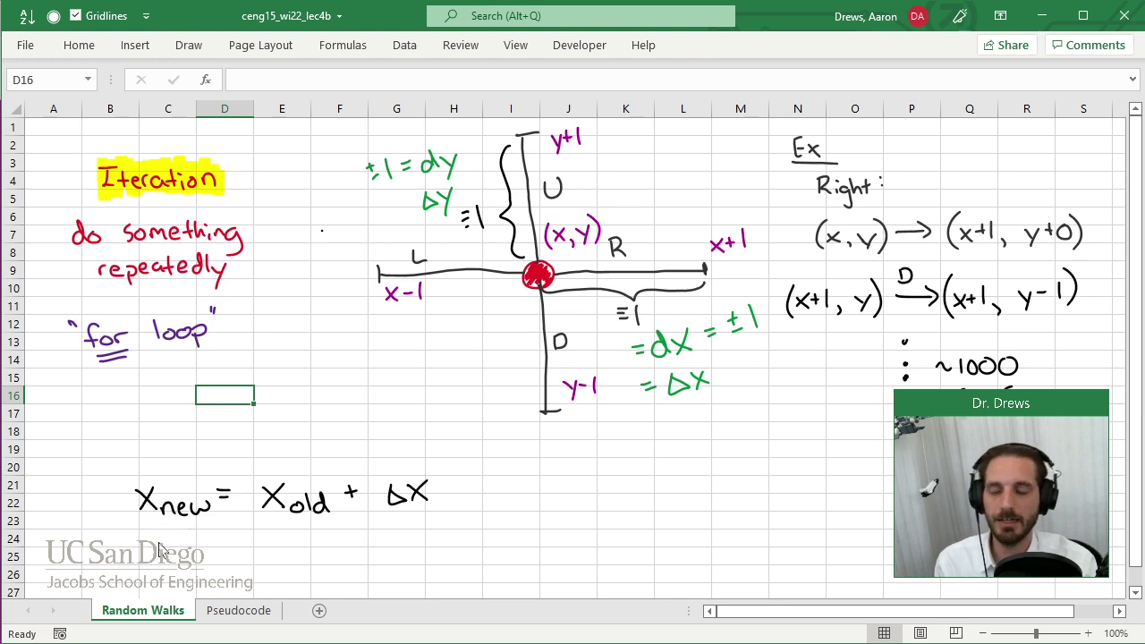
Step: Handwrite the equation y_new = y_old + Δy in black ink beneath the x equation, redoing the faulty strokes
{"action": "left_click_drag", "start_coordinate": [142, 543], "coordinate": [155, 555]}
{"action": "mouse_move", "coordinate": [170, 542]}
{"action": "left_mouse_down"}
{"action": "mouse_move", "coordinate": [151, 567]}
{"action": "mouse_move", "coordinate": [241, 533]}
{"action": "left_mouse_up"}
{"action": "left_click_drag", "start_coordinate": [230, 540], "coordinate": [280, 558]}
{"action": "key", "text": "ctrl+z"}
{"action": "key", "text": "ctrl+z"}
{"action": "mouse_move", "coordinate": [291, 542]}
{"action": "left_mouse_down"}
{"action": "mouse_move", "coordinate": [278, 573]}
{"action": "mouse_move", "coordinate": [306, 560]}
{"action": "left_mouse_up"}
{"action": "mouse_move", "coordinate": [313, 542]}
{"action": "left_mouse_down"}
{"action": "mouse_move", "coordinate": [312, 566]}
{"action": "mouse_move", "coordinate": [327, 569]}
{"action": "mouse_move", "coordinate": [357, 549]}
{"action": "left_mouse_up"}
{"action": "mouse_move", "coordinate": [351, 542]}
{"action": "left_mouse_down"}
{"action": "mouse_move", "coordinate": [351, 558]}
{"action": "mouse_move", "coordinate": [412, 554]}
{"action": "left_mouse_up"}
{"action": "mouse_move", "coordinate": [411, 555]}
{"action": "left_mouse_down"}
{"action": "mouse_move", "coordinate": [397, 539]}
{"action": "mouse_move", "coordinate": [421, 555]}
{"action": "mouse_move", "coordinate": [417, 572]}
{"action": "left_mouse_up"}
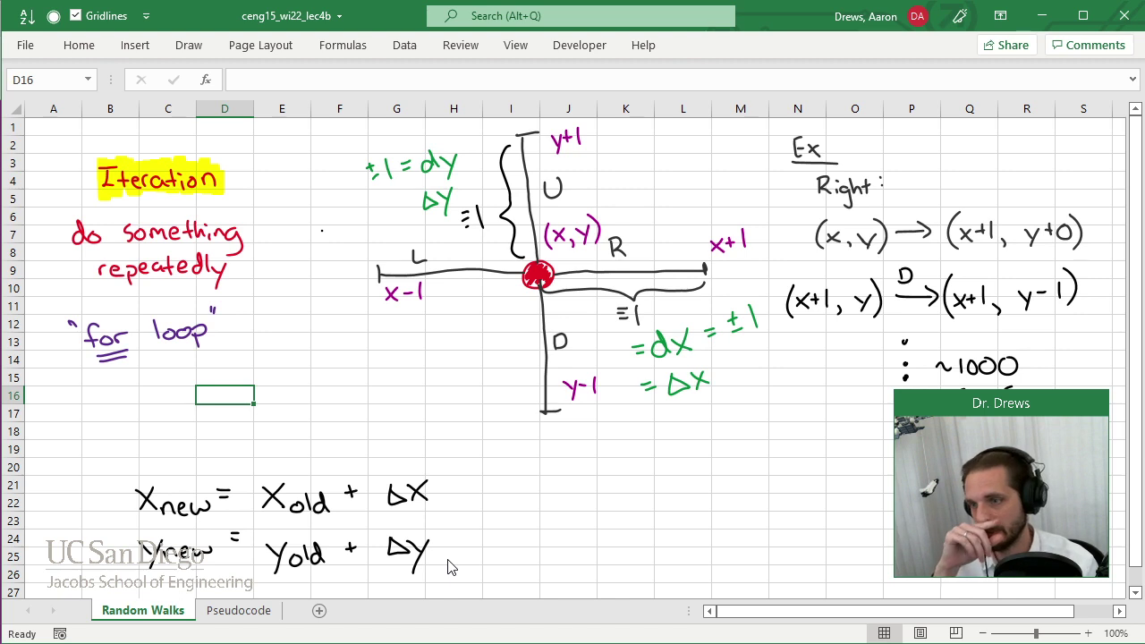
Step: On the Pseudocode sheet, add the headers x and y in P4 and Q4 for the updated position
{"action": "left_click", "coordinate": [239, 617]}
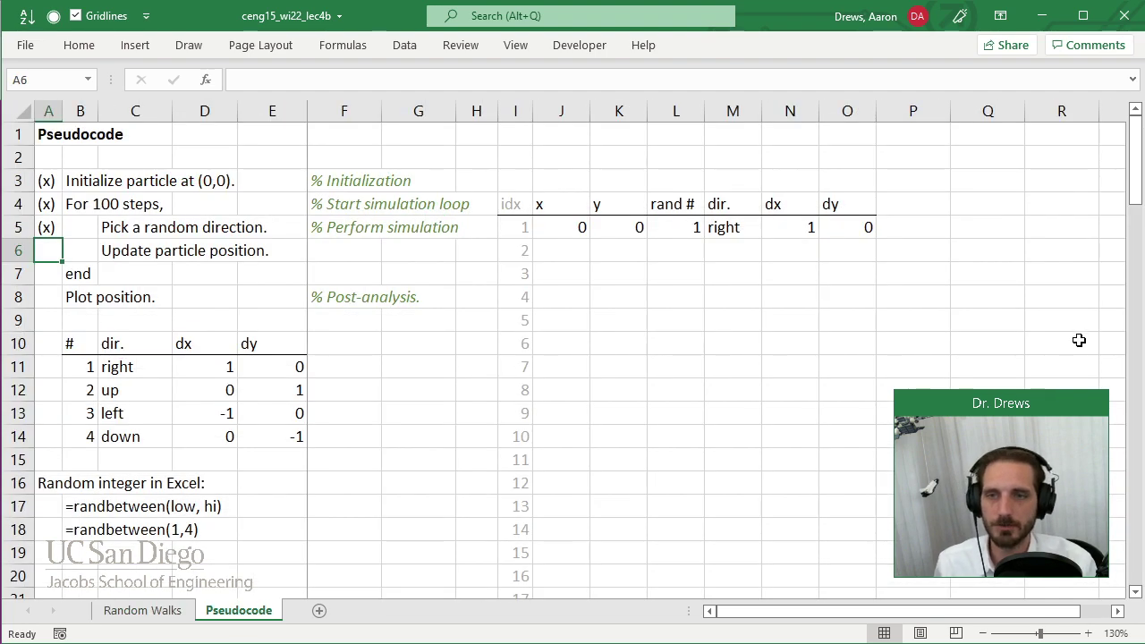
{"action": "left_click", "coordinate": [907, 206]}
{"action": "type", "text": "x"}
{"action": "key", "text": "Tab"}
{"action": "type", "text": "y"}
{"action": "key", "text": "Return"}
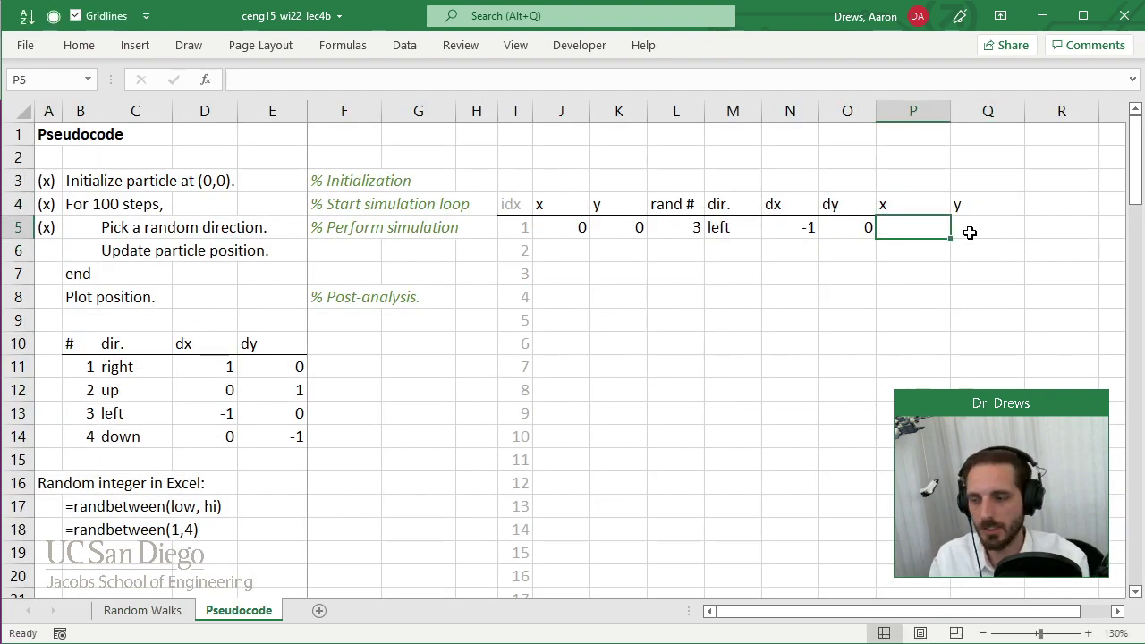
Step: Enter =J5+N5 in P5 to compute the updated x position
{"action": "type", "text": "="}
{"action": "key", "text": "Left"}
{"action": "key", "text": "Left"}
{"action": "key", "text": "Left"}
{"action": "key", "text": "Left"}
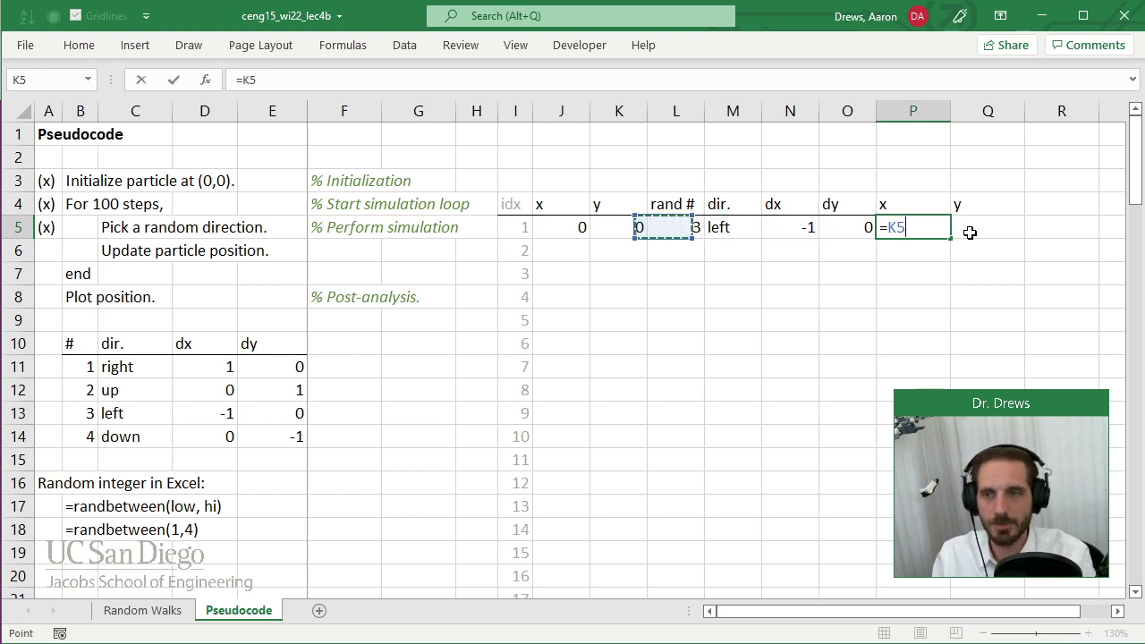
{"action": "key", "text": "Left"}
{"action": "key", "text": "Left"}
{"action": "type", "text": "+"}
{"action": "key", "text": "Left"}
{"action": "key", "text": "Left"}
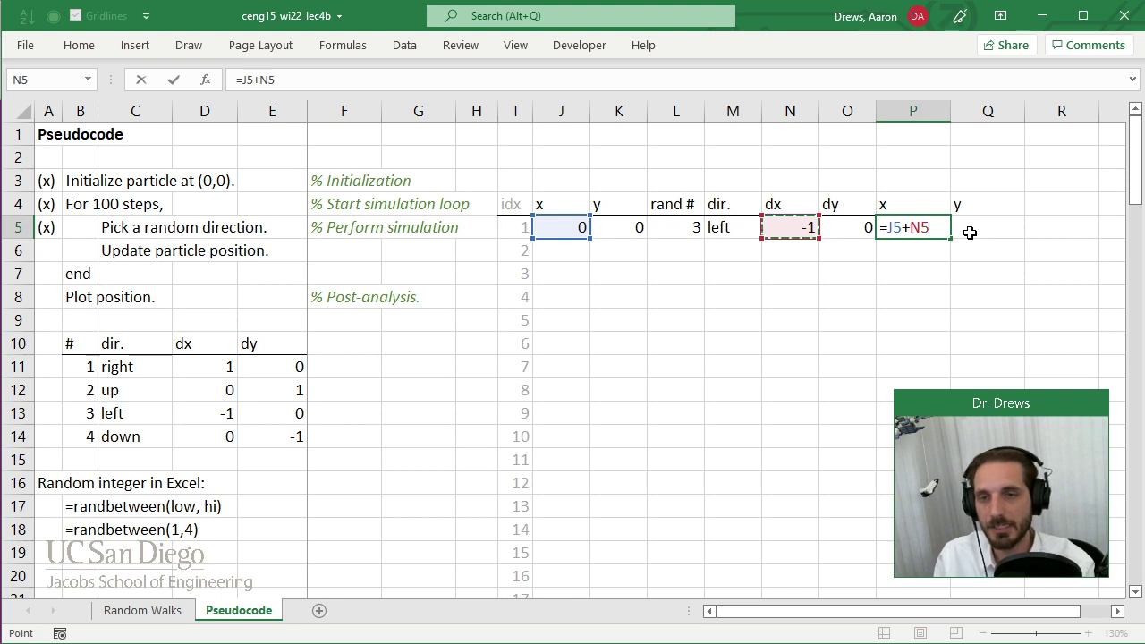
{"action": "key", "text": "Tab"}
Step: Enter =K5+O5 in Q5 to compute the updated y position
{"action": "type", "text": "="}
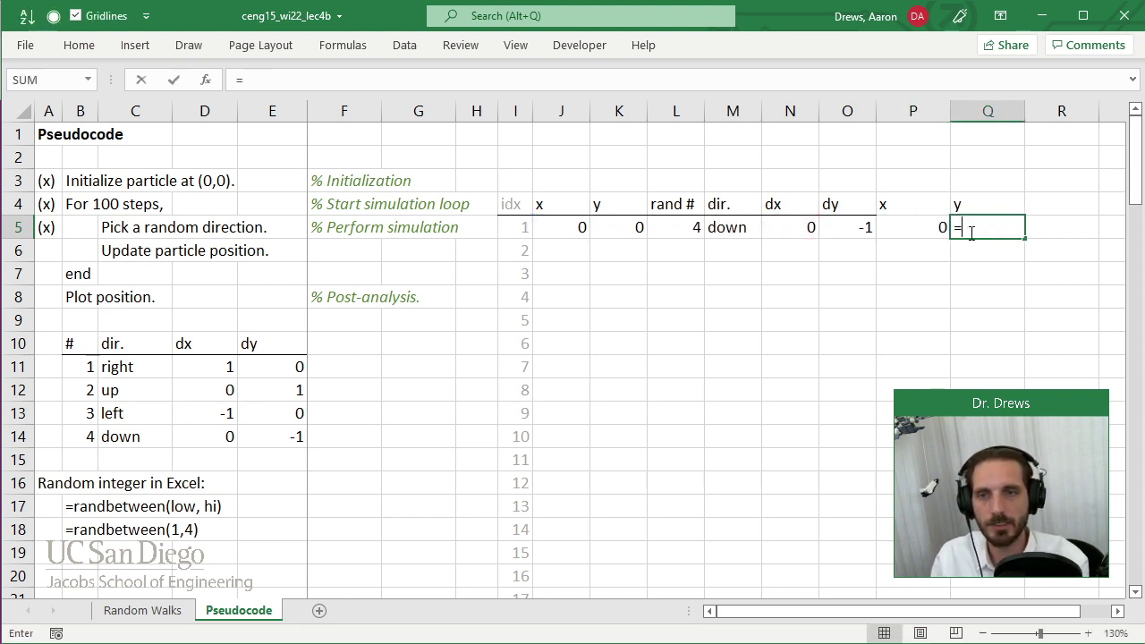
{"action": "key", "text": "Left"}
{"action": "key", "text": "Left"}
{"action": "key", "text": "Left"}
{"action": "key", "text": "Left"}
{"action": "key", "text": "Left"}
{"action": "key", "text": "Left"}
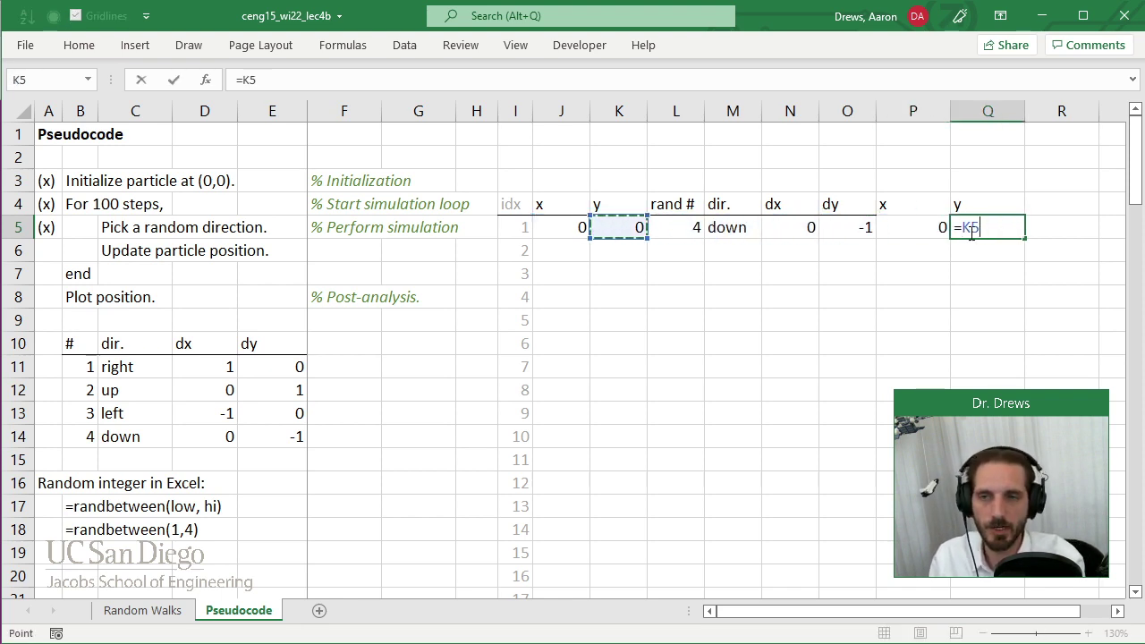
{"action": "type", "text": "+"}
{"action": "key", "text": "Left"}
{"action": "key", "text": "Left"}
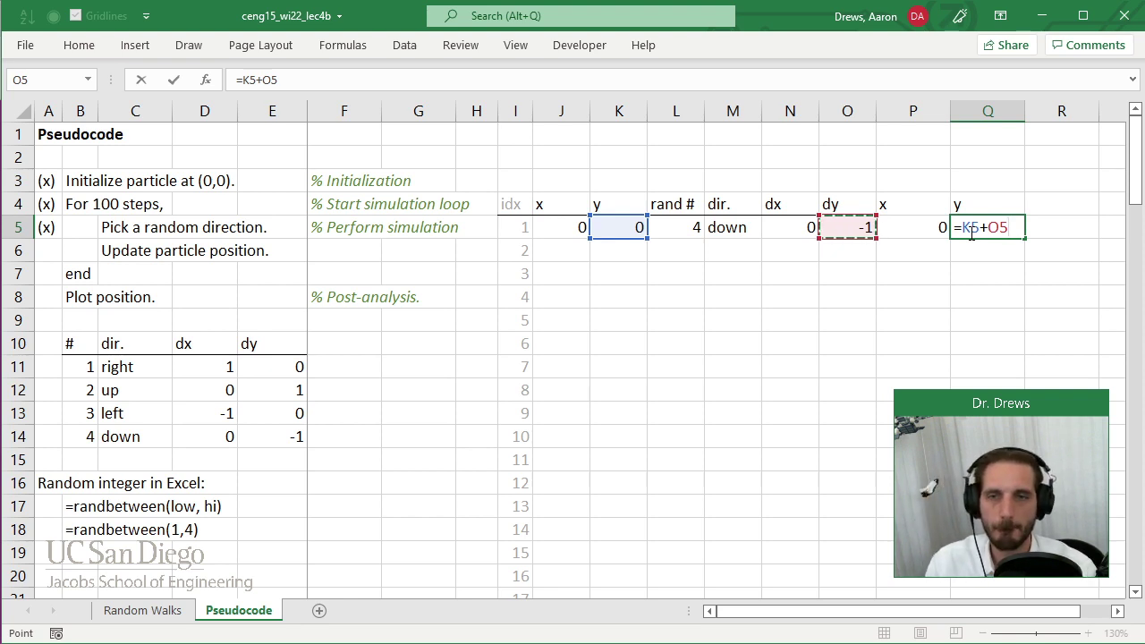
Step: Enter the new y position formula =K5+O5 in Q5
{"action": "key", "text": "Return"}
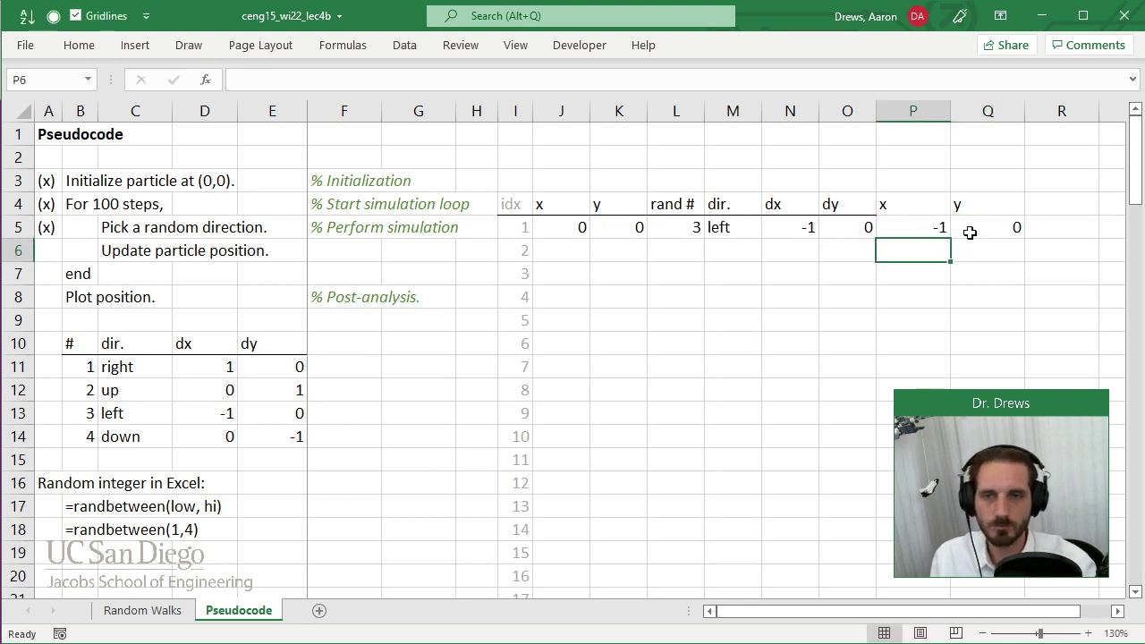
Step: Add a bottom border under the new x and y headers in P4:Q4 and narrow columns P and Q
{"action": "left_click_drag", "start_coordinate": [899, 202], "coordinate": [963, 199]}
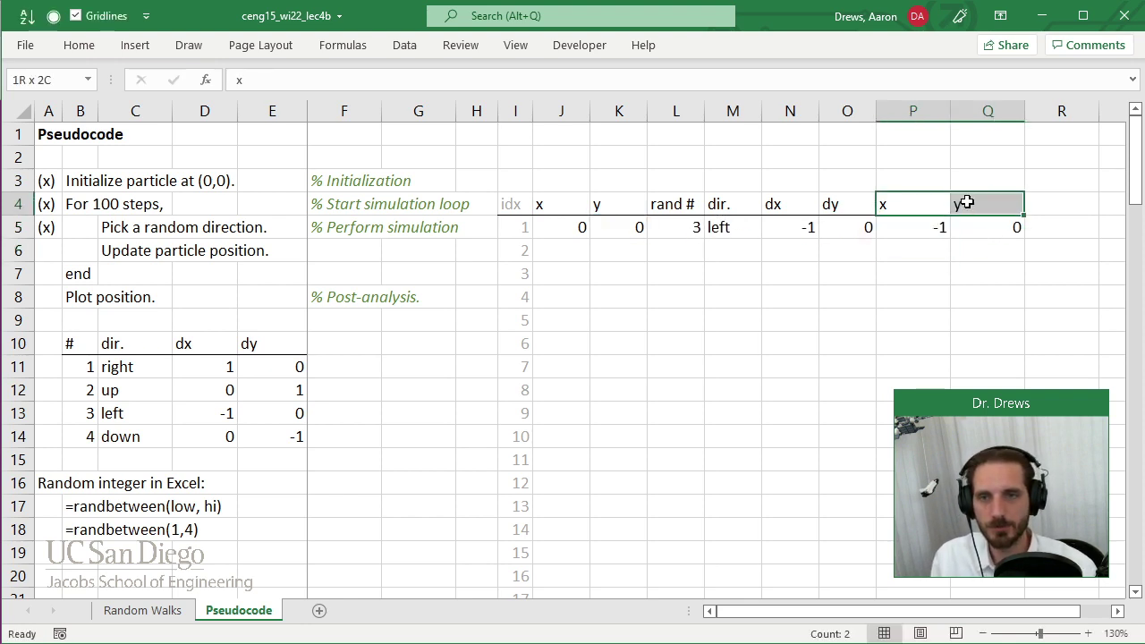
{"action": "left_click", "coordinate": [79, 45]}
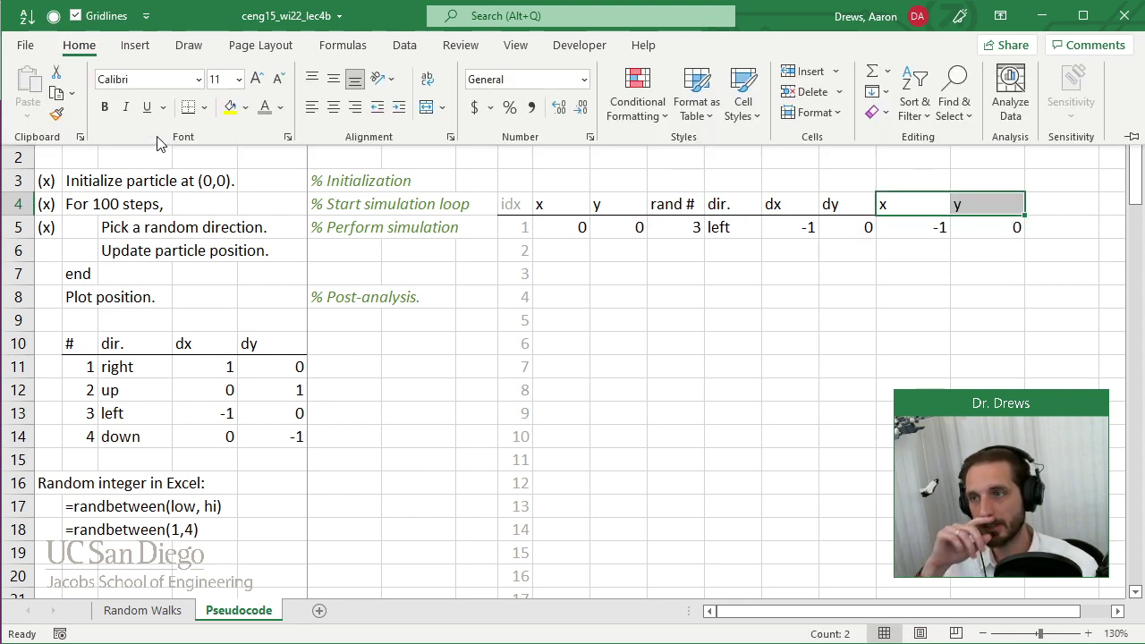
{"action": "left_click_drag", "start_coordinate": [913, 111], "coordinate": [1000, 110]}
Step: Enter the heading "Old values" in J3 above the first x and y columns
{"action": "left_click", "coordinate": [572, 183]}
{"action": "left_click_drag", "start_coordinate": [567, 226], "coordinate": [616, 227]}
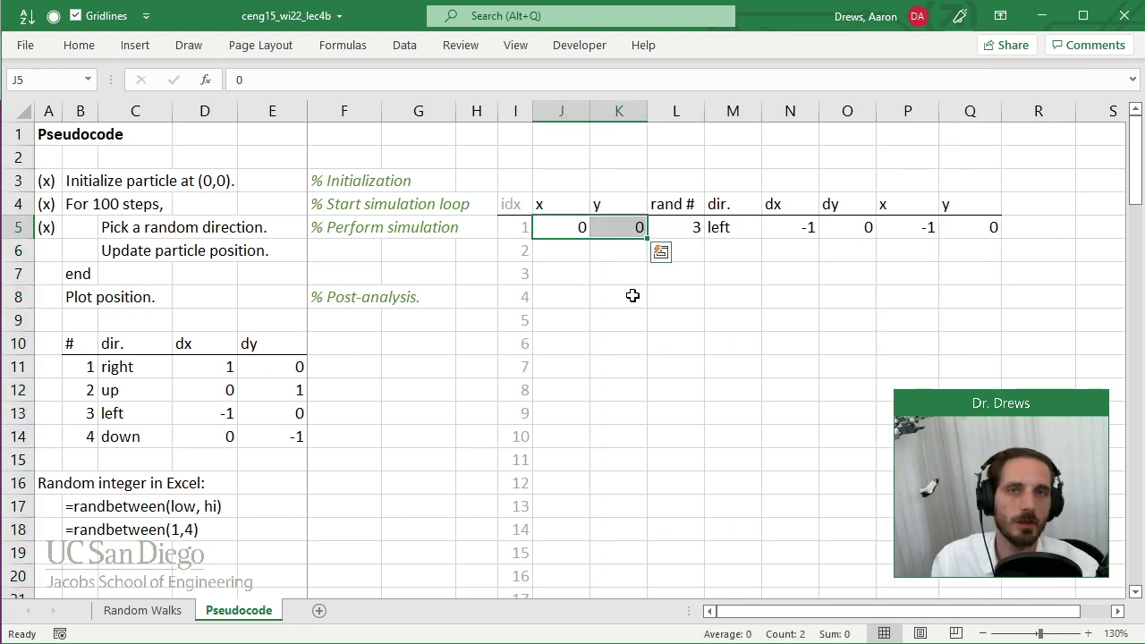
{"action": "left_click", "coordinate": [567, 176]}
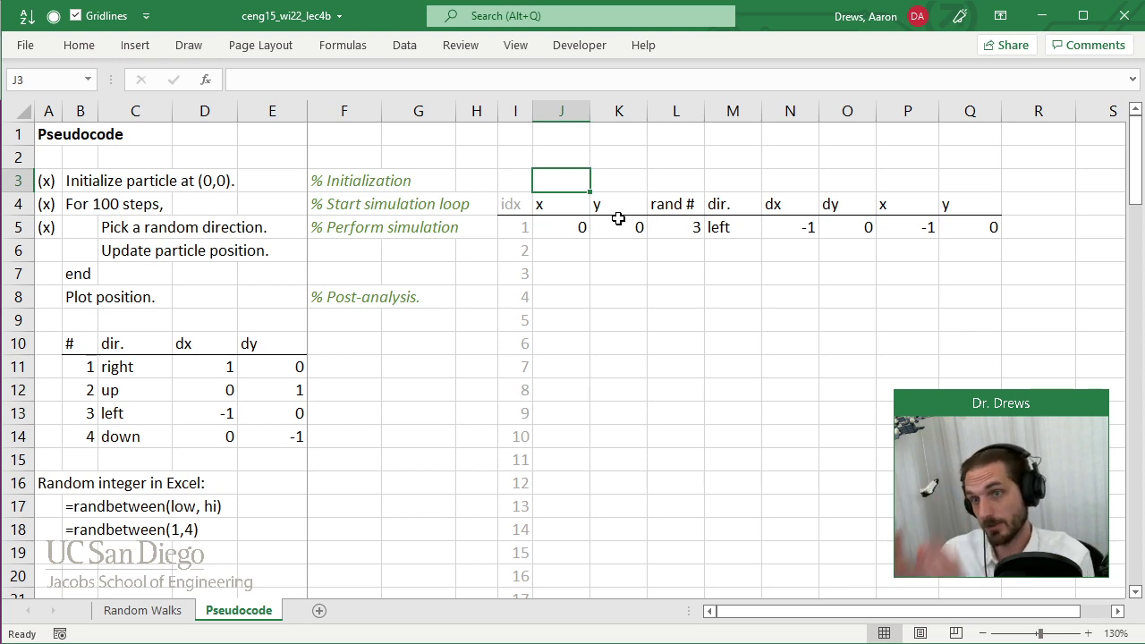
{"action": "type", "text": "Old values"}
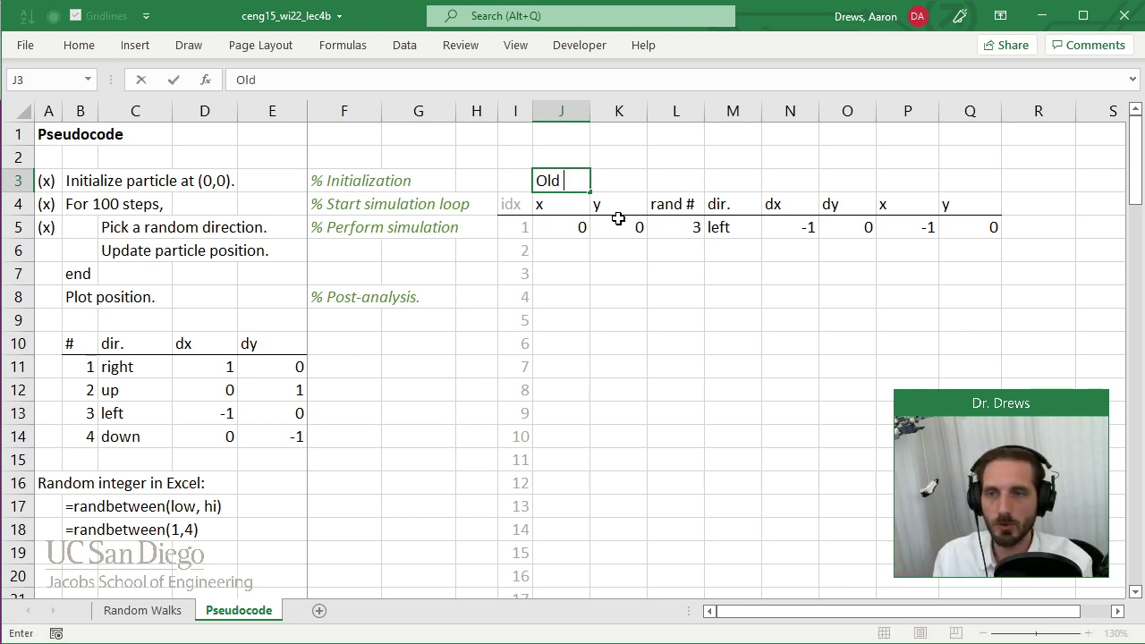
Step: Enter the heading "Change" in N3 above dx and dy, and "New values" in P3 above the second x and y columns
{"action": "key", "text": "Right"}
{"action": "key", "text": "Right"}
{"action": "key", "text": "Right"}
{"action": "key", "text": "Right"}
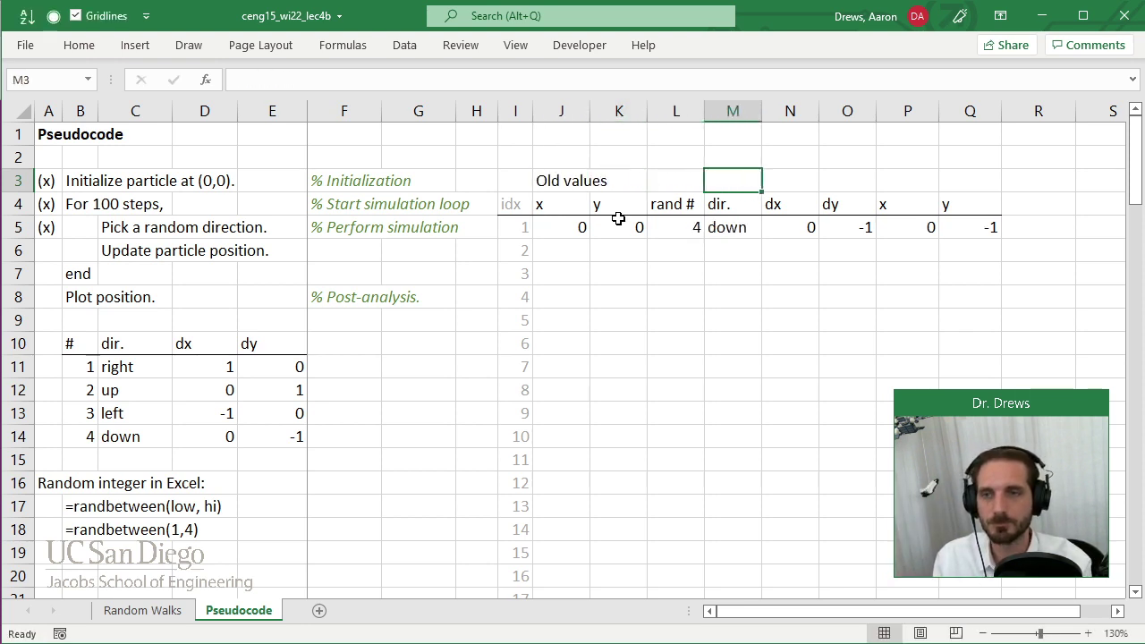
{"action": "type", "text": "Change"}
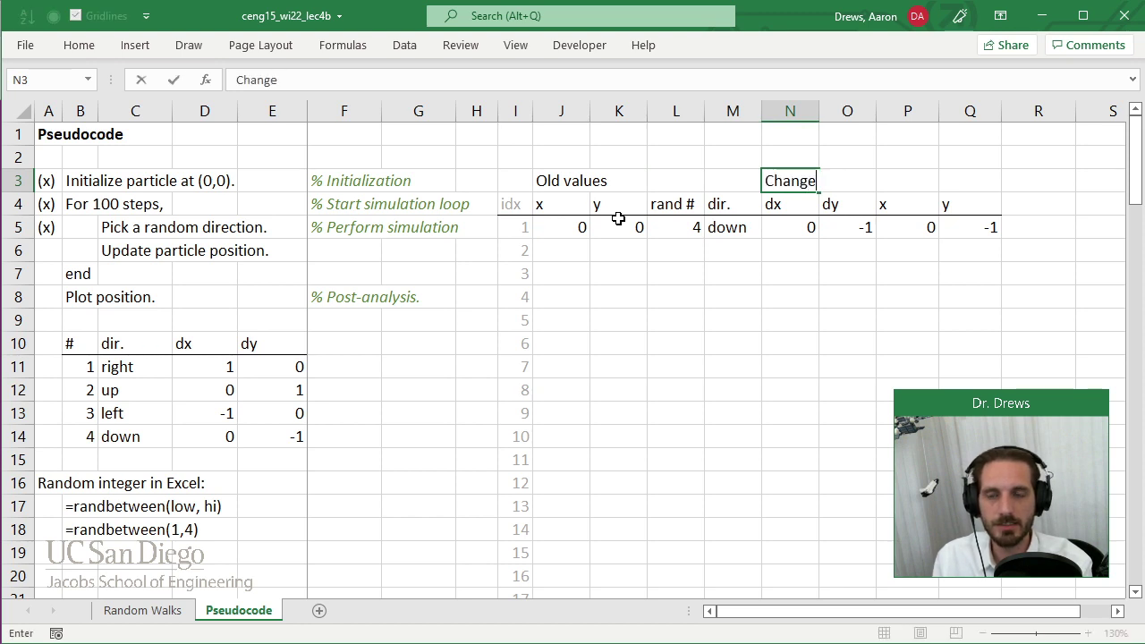
{"action": "key", "text": "Right"}
{"action": "key", "text": "Right"}
{"action": "type", "text": "New"}
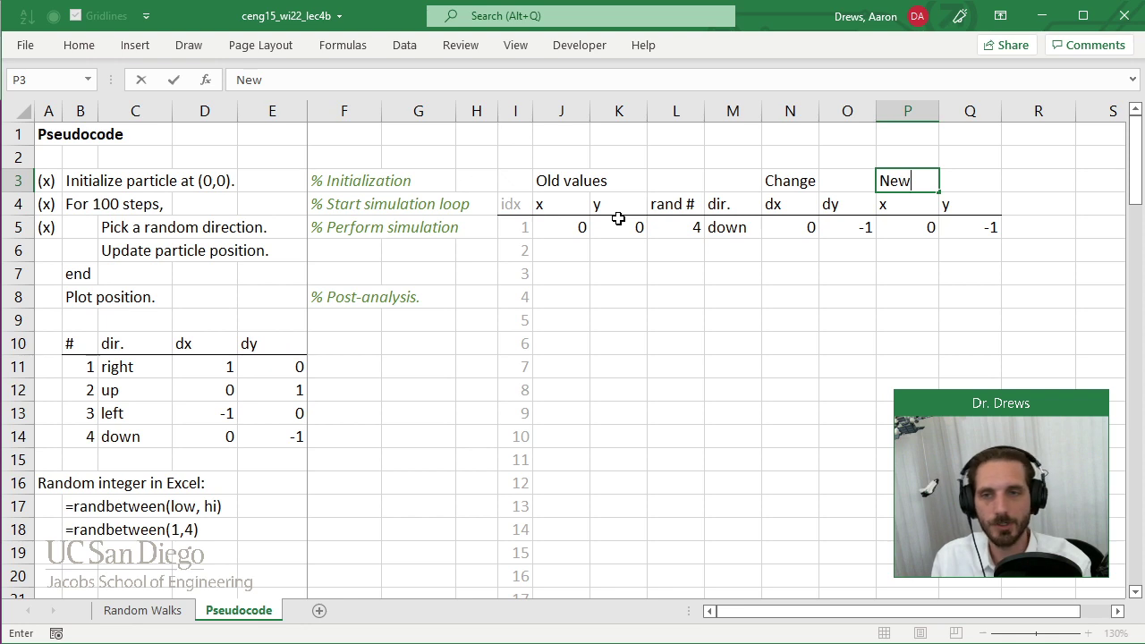
{"action": "type", "text": " values"}
{"action": "key", "text": "Return"}
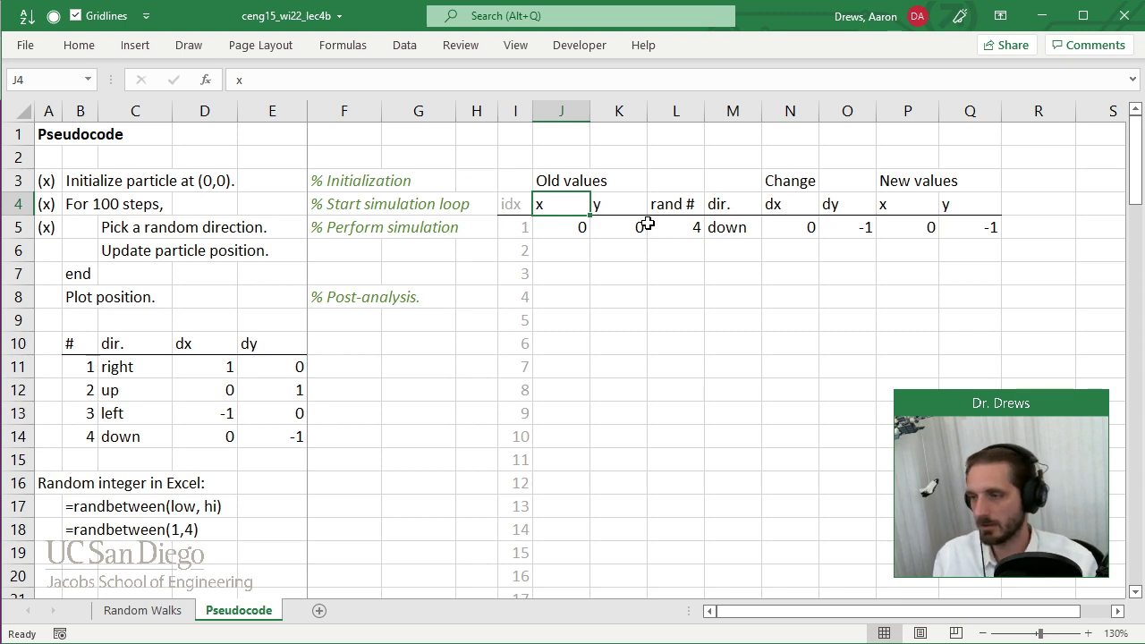
Step: Merge and center "Old values" across J3:K3, "Change" across N3:O3 and "New values" across P3:Q3
{"action": "left_click_drag", "start_coordinate": [544, 181], "coordinate": [610, 178]}
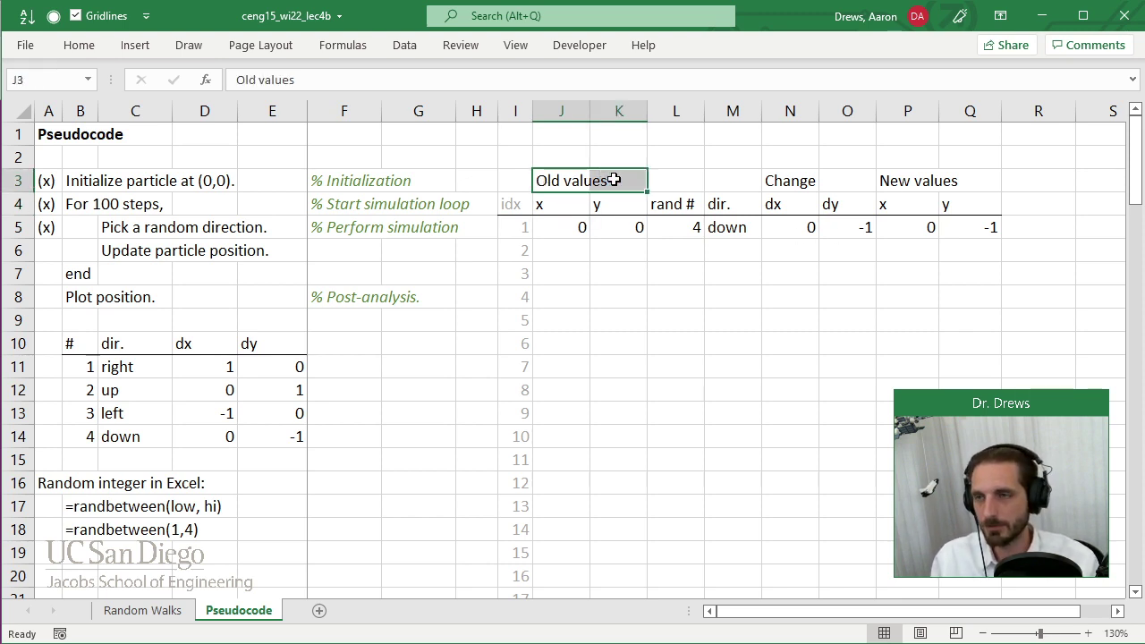
{"action": "left_click", "coordinate": [78, 45]}
{"action": "left_click", "coordinate": [427, 106]}
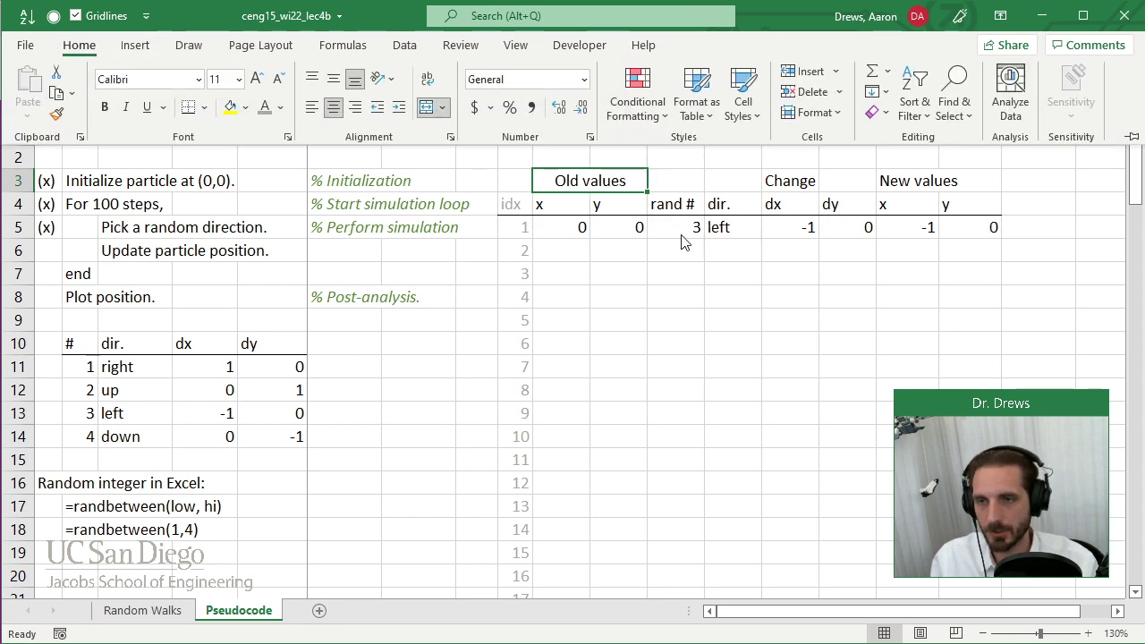
{"action": "left_click", "coordinate": [792, 185]}
{"action": "left_click_drag", "start_coordinate": [814, 181], "coordinate": [820, 182]}
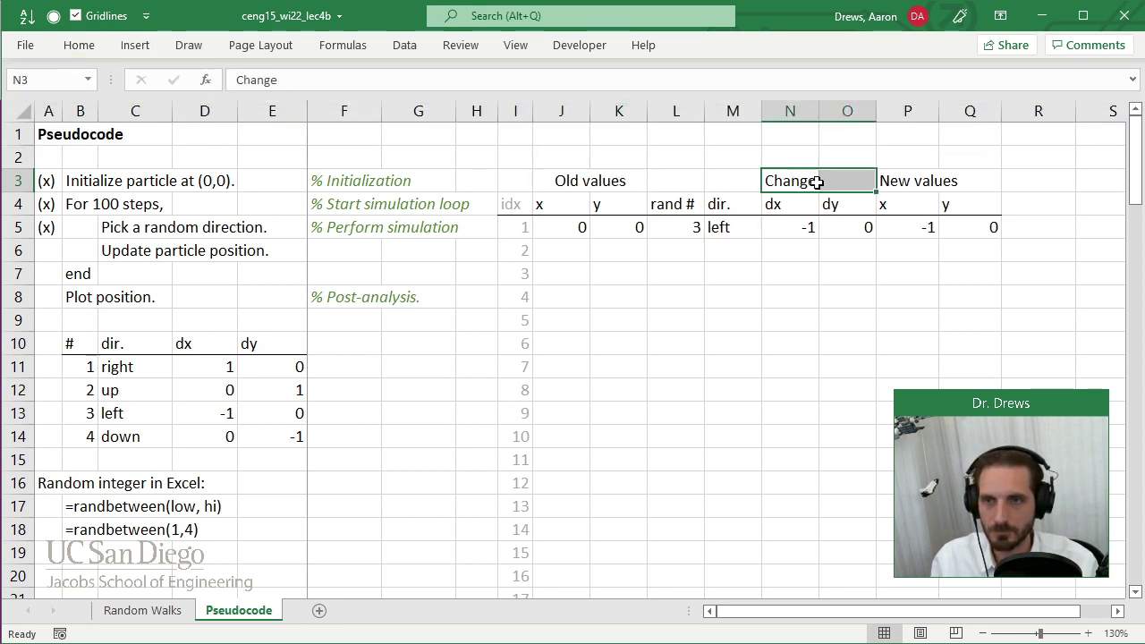
{"action": "left_click", "coordinate": [79, 45]}
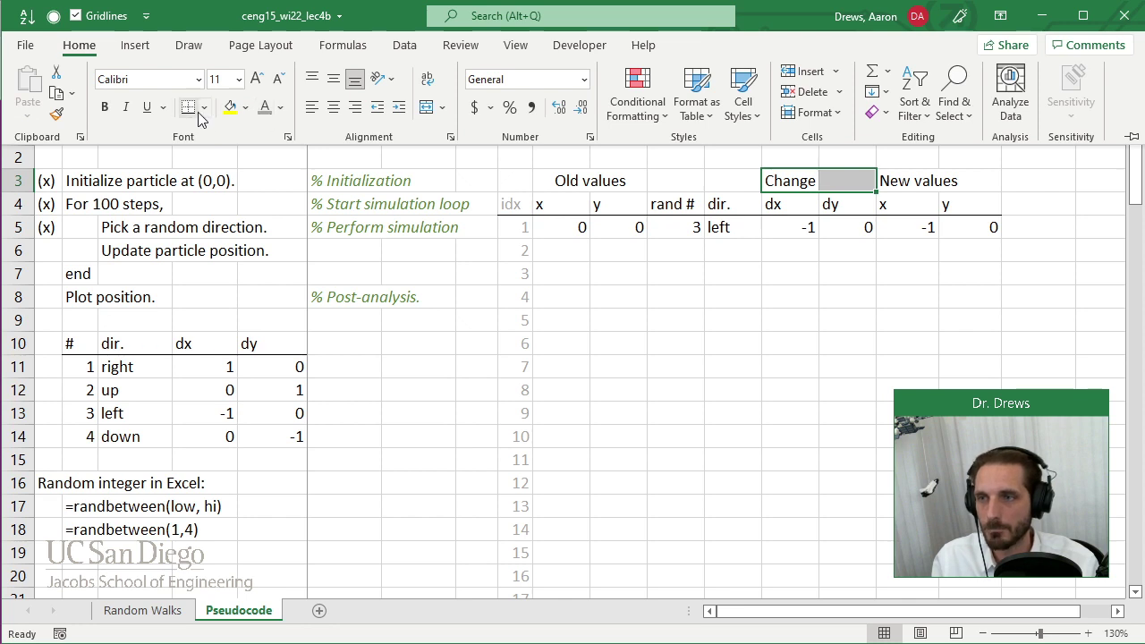
{"action": "left_click", "coordinate": [426, 106]}
{"action": "left_click_drag", "start_coordinate": [910, 185], "coordinate": [964, 183]}
{"action": "left_click", "coordinate": [80, 48]}
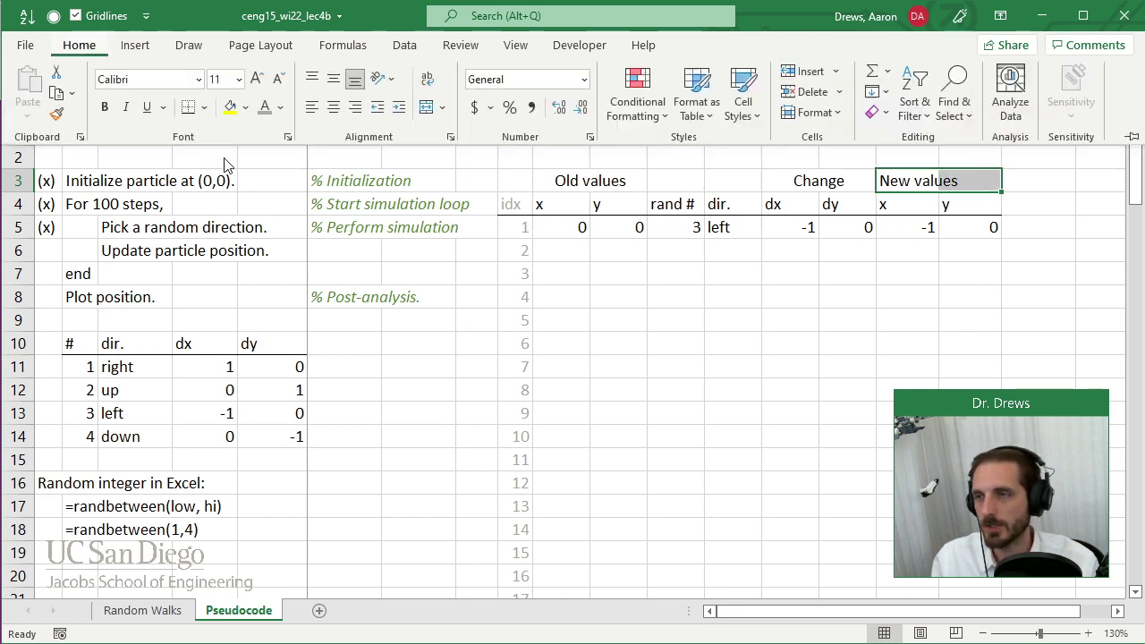
{"action": "left_click", "coordinate": [427, 107]}
{"action": "left_click", "coordinate": [786, 296]}
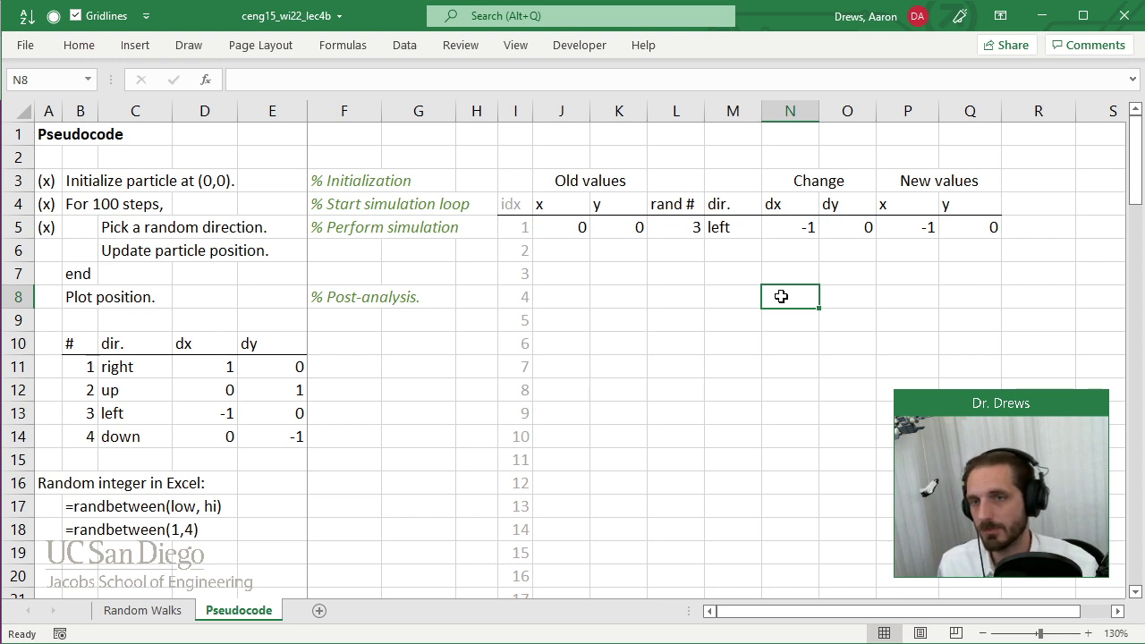
Step: Fill the first simulation row J5:Q5 down into row 6
{"action": "left_click_drag", "start_coordinate": [562, 227], "coordinate": [1000, 232]}
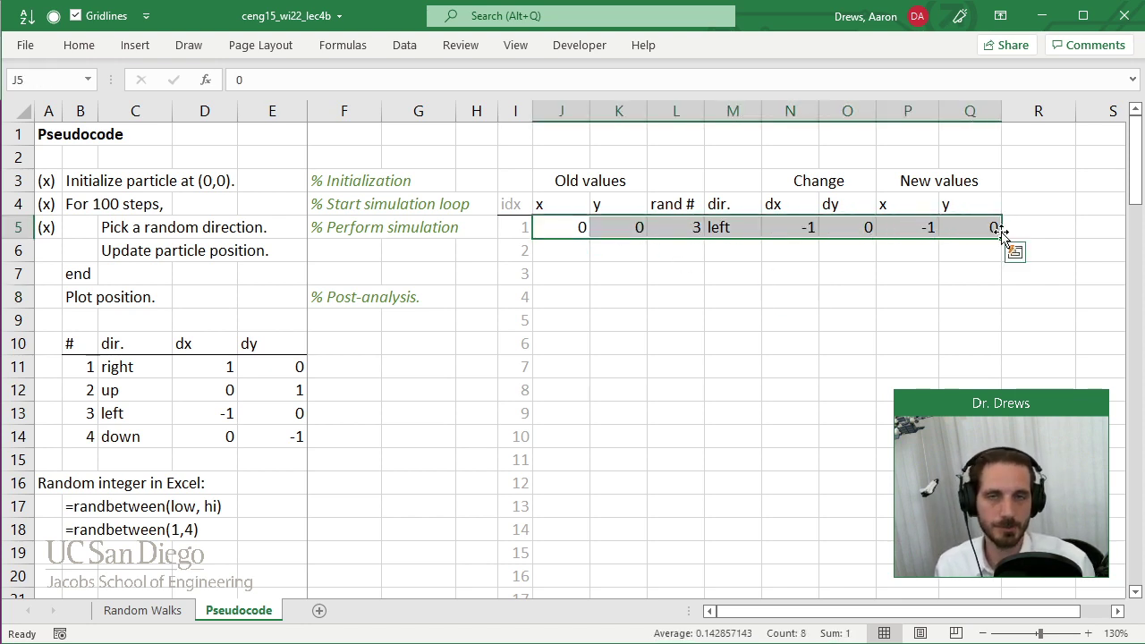
{"action": "left_click_drag", "start_coordinate": [1002, 239], "coordinate": [1002, 259]}
{"action": "left_click", "coordinate": [1067, 204]}
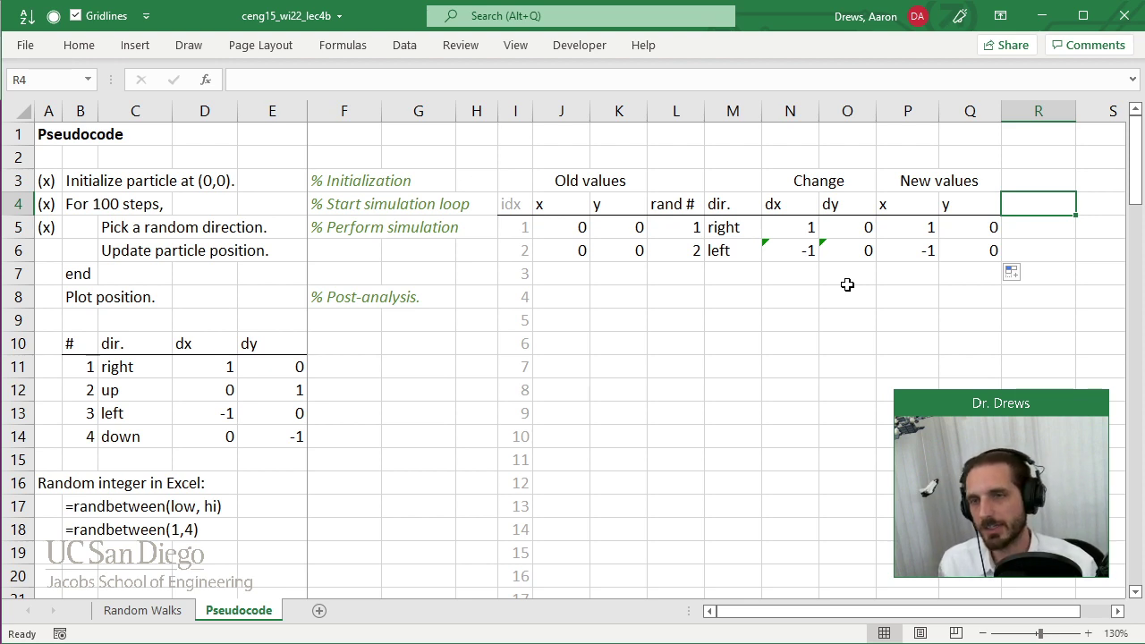
Step: Inspect the contents of the copied old x and y cells, J6 and K6
{"action": "left_click", "coordinate": [573, 244]}
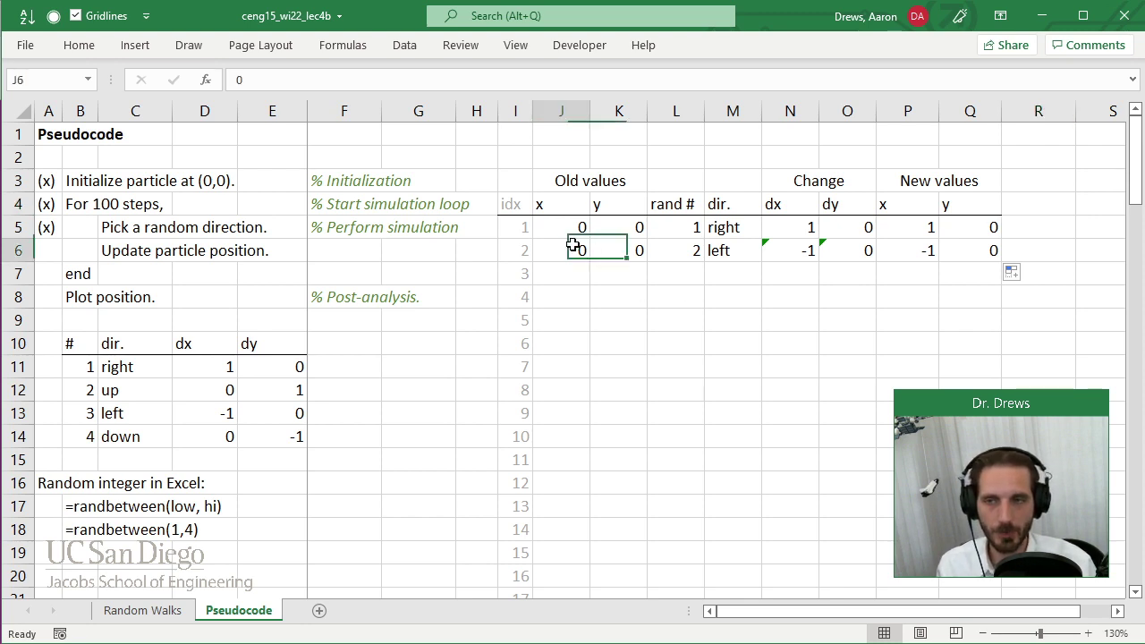
{"action": "type", "text": "0"}
{"action": "left_click", "coordinate": [625, 251]}
{"action": "double_click", "coordinate": [625, 251]}
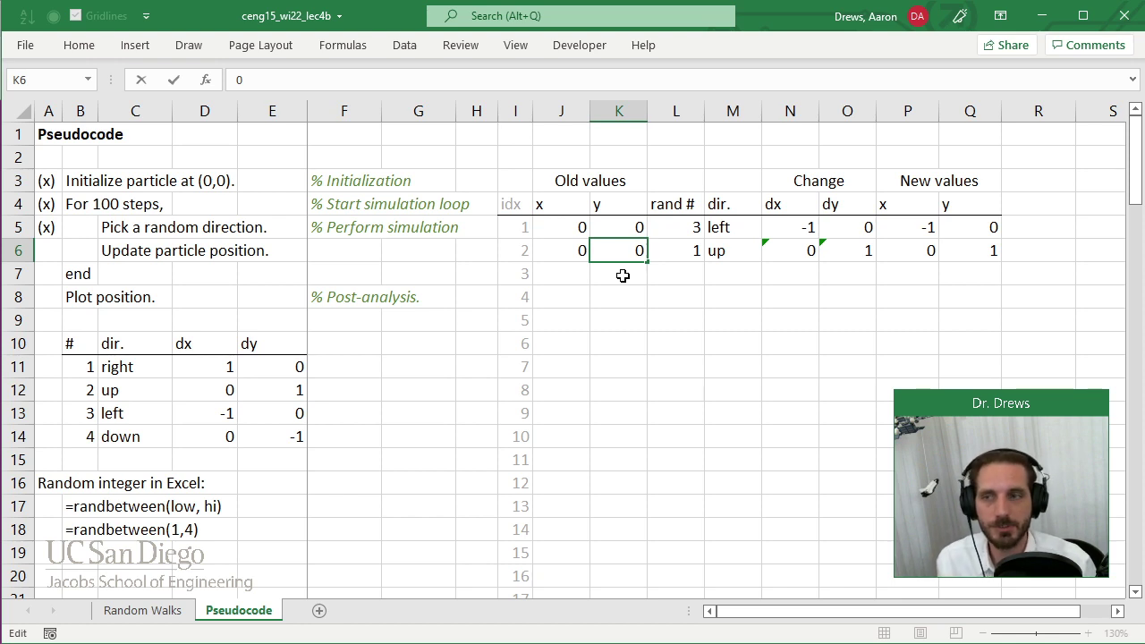
{"action": "key", "text": "Escape"}
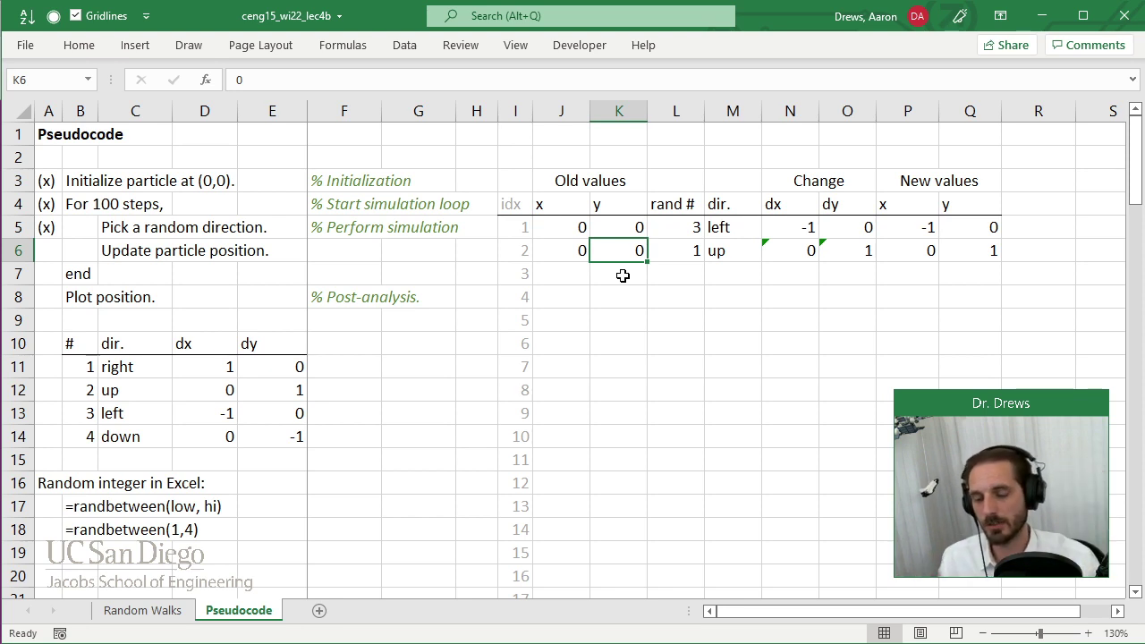
{"action": "key", "text": "Down"}
{"action": "key", "text": "Down"}
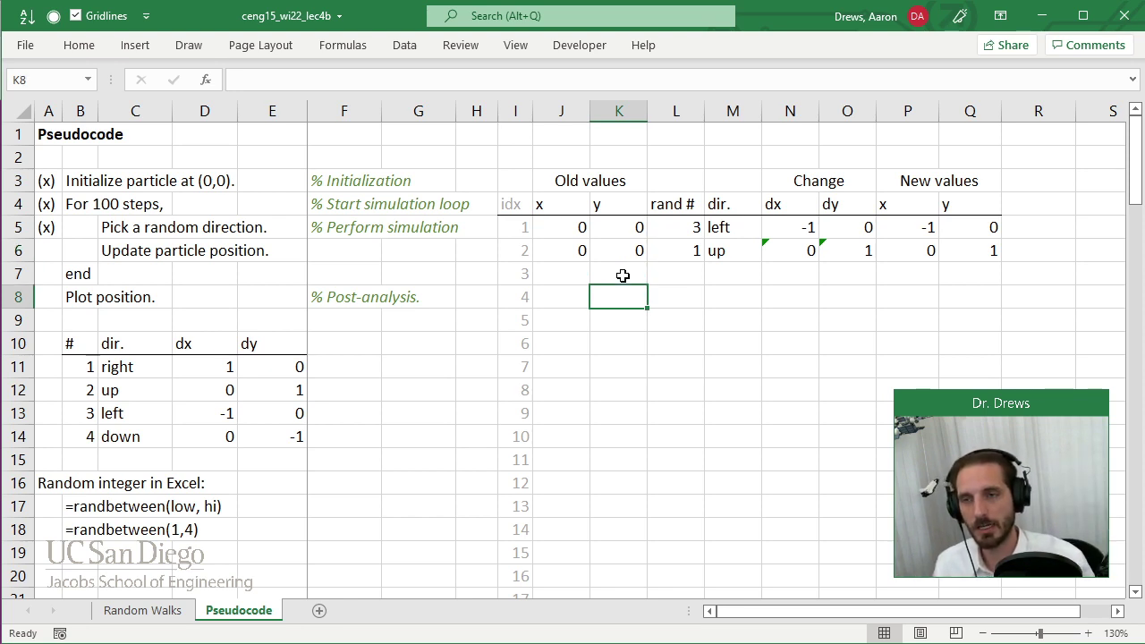
Step: With the green pen, circle the new x in P5 and the old x in J6, and draw an arrow from P5 to J6
{"action": "left_click", "coordinate": [135, 44]}
{"action": "left_click", "coordinate": [184, 47]}
{"action": "left_click", "coordinate": [201, 87]}
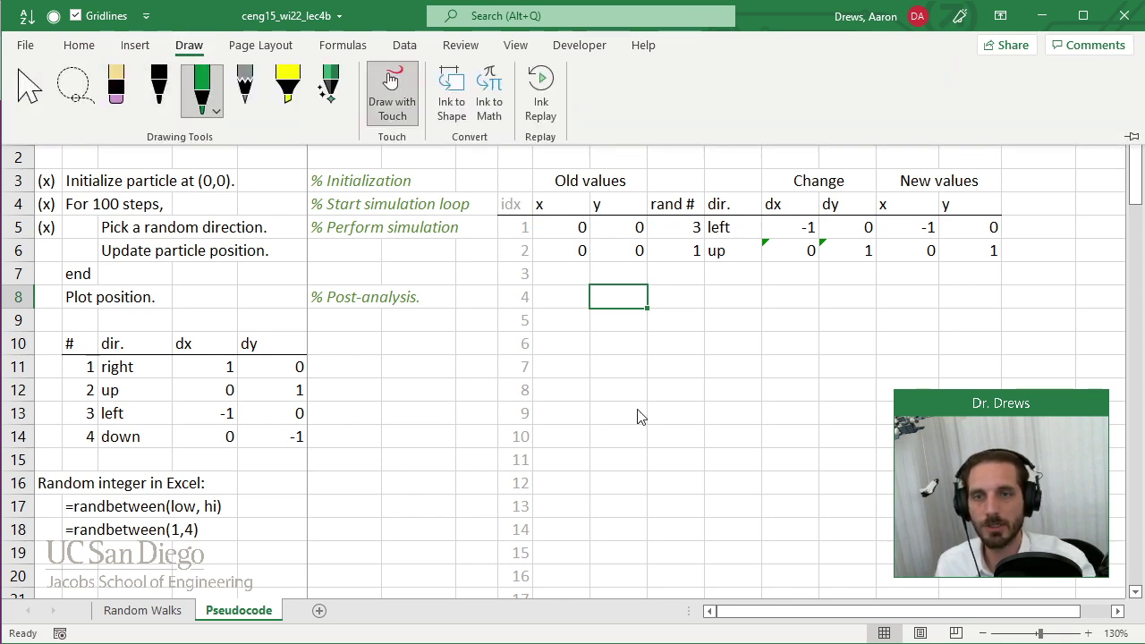
{"action": "mouse_move", "coordinate": [930, 213]}
{"action": "left_mouse_down"}
{"action": "mouse_move", "coordinate": [908, 231]}
{"action": "mouse_move", "coordinate": [950, 223]}
{"action": "mouse_move", "coordinate": [920, 208]}
{"action": "left_mouse_up"}
{"action": "mouse_move", "coordinate": [582, 249]}
{"action": "left_mouse_down"}
{"action": "mouse_move", "coordinate": [582, 281]}
{"action": "mouse_move", "coordinate": [598, 255]}
{"action": "left_mouse_up"}
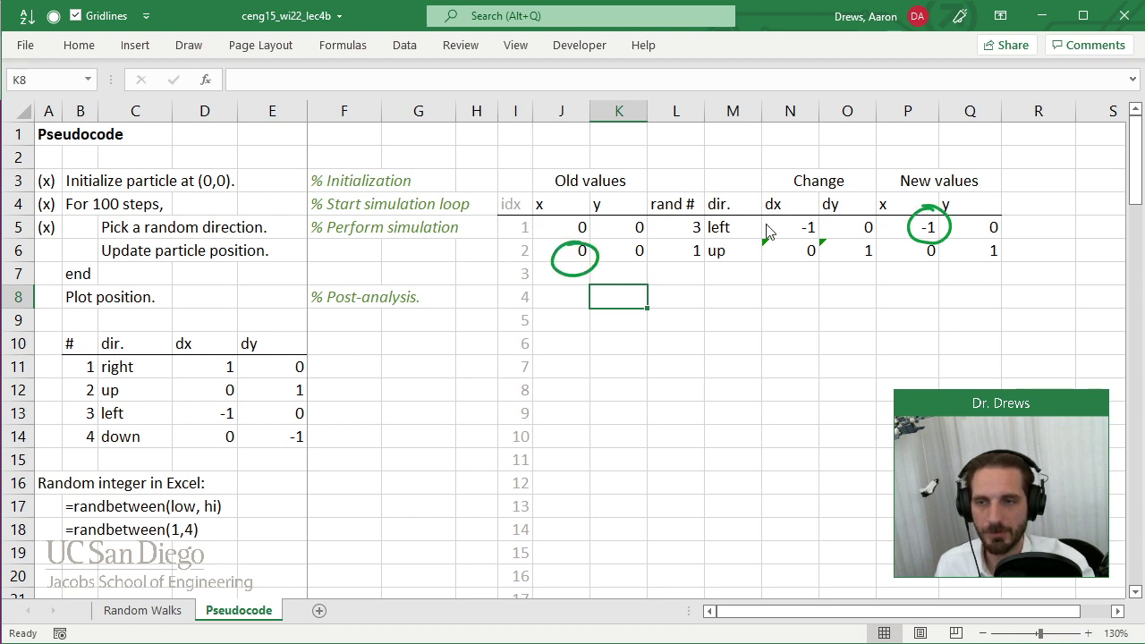
{"action": "left_click_drag", "start_coordinate": [922, 209], "coordinate": [601, 262]}
{"action": "key", "text": "ctrl+z"}
{"action": "mouse_move", "coordinate": [927, 218]}
{"action": "left_mouse_down"}
{"action": "mouse_move", "coordinate": [886, 189]}
{"action": "mouse_move", "coordinate": [642, 225]}
{"action": "mouse_move", "coordinate": [598, 249]}
{"action": "mouse_move", "coordinate": [611, 240]}
{"action": "left_mouse_up"}
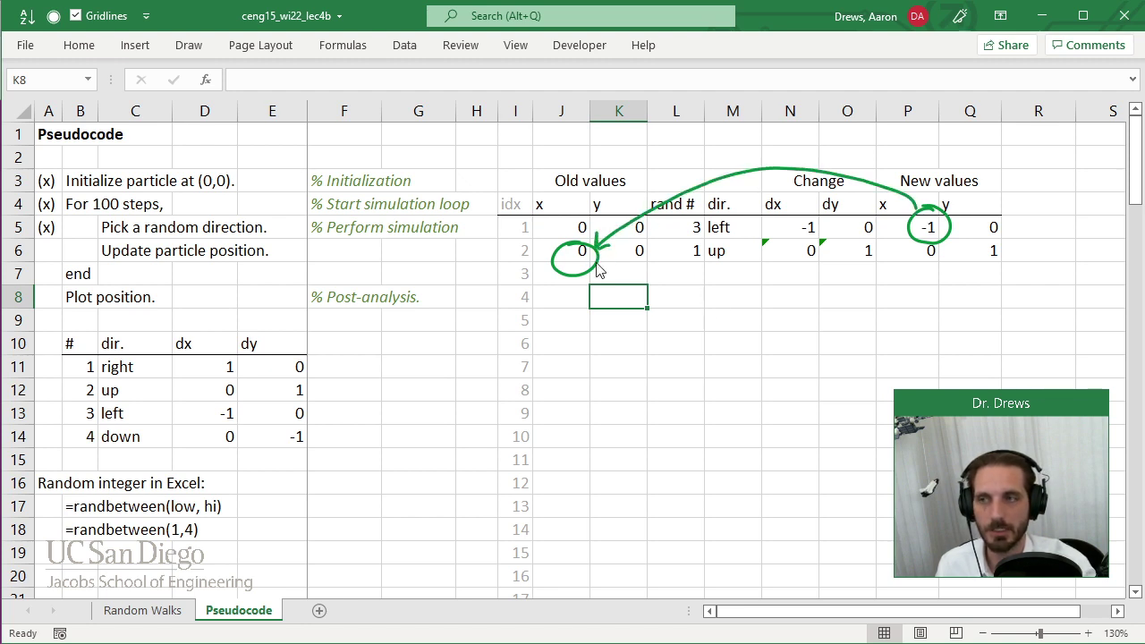
Step: Circle the new y in Q5 and the old y in K6 in green ink, and draw an arrow from Q5 to K6
{"action": "mouse_move", "coordinate": [995, 224]}
{"action": "left_mouse_down"}
{"action": "mouse_move", "coordinate": [997, 207]}
{"action": "mouse_move", "coordinate": [984, 211]}
{"action": "left_mouse_up"}
{"action": "mouse_move", "coordinate": [637, 233]}
{"action": "left_mouse_down"}
{"action": "mouse_move", "coordinate": [666, 268]}
{"action": "mouse_move", "coordinate": [640, 230]}
{"action": "left_mouse_up"}
{"action": "mouse_move", "coordinate": [977, 234]}
{"action": "left_mouse_down"}
{"action": "mouse_move", "coordinate": [823, 295]}
{"action": "mouse_move", "coordinate": [672, 271]}
{"action": "left_mouse_up"}
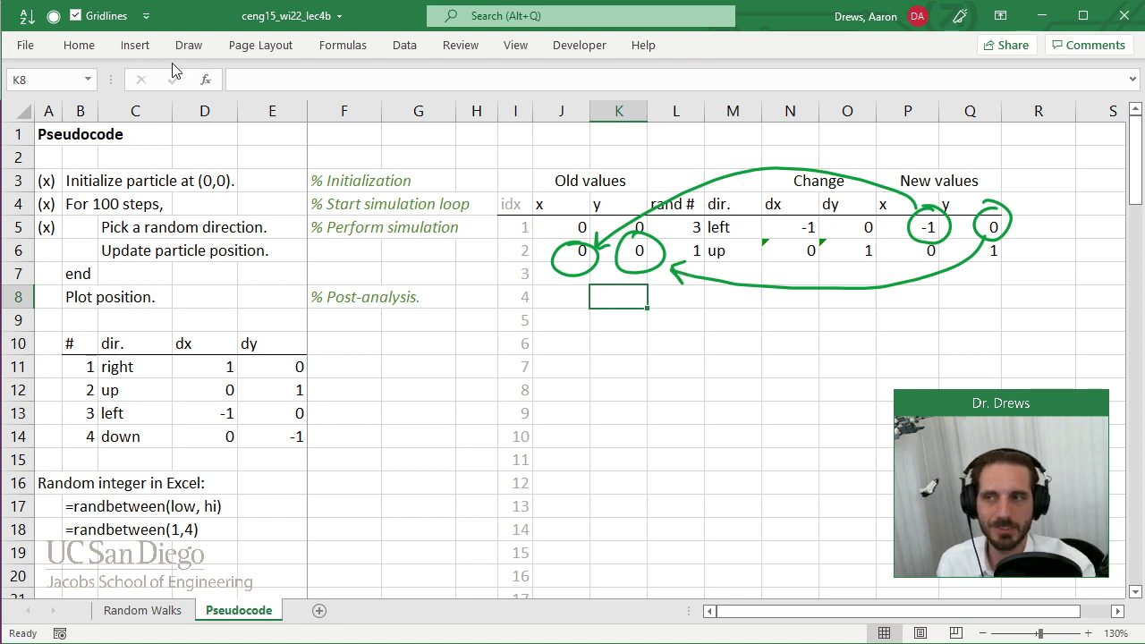
Step: Erase all the green ink circles and arrows from the sheet
{"action": "left_click", "coordinate": [79, 45]}
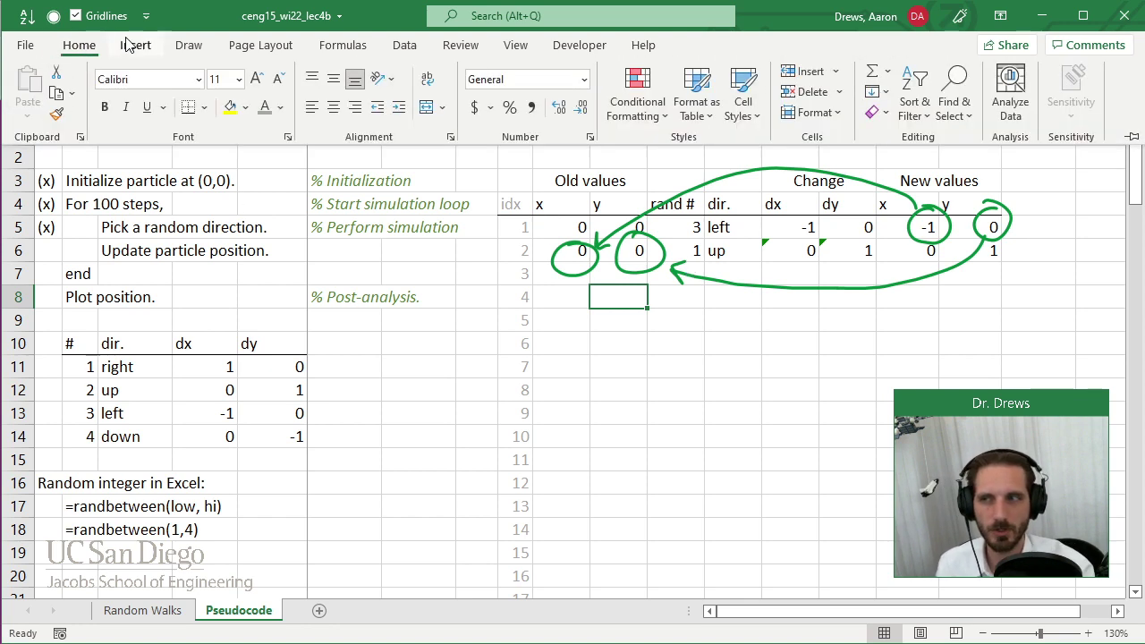
{"action": "left_click", "coordinate": [189, 45]}
{"action": "left_click", "coordinate": [125, 90]}
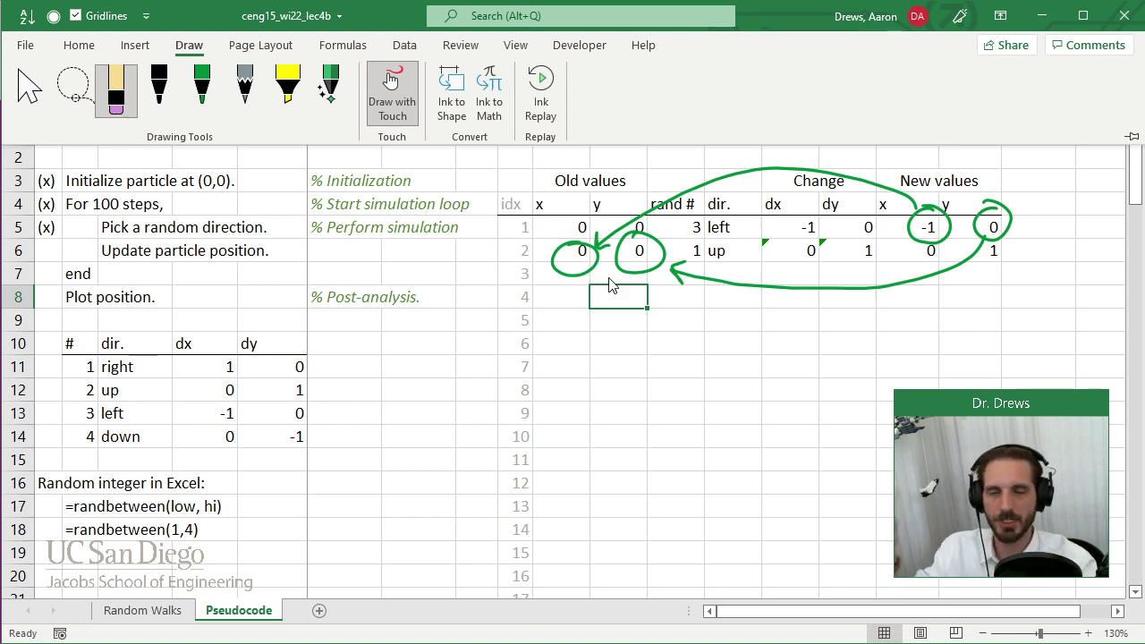
{"action": "left_click", "coordinate": [610, 236]}
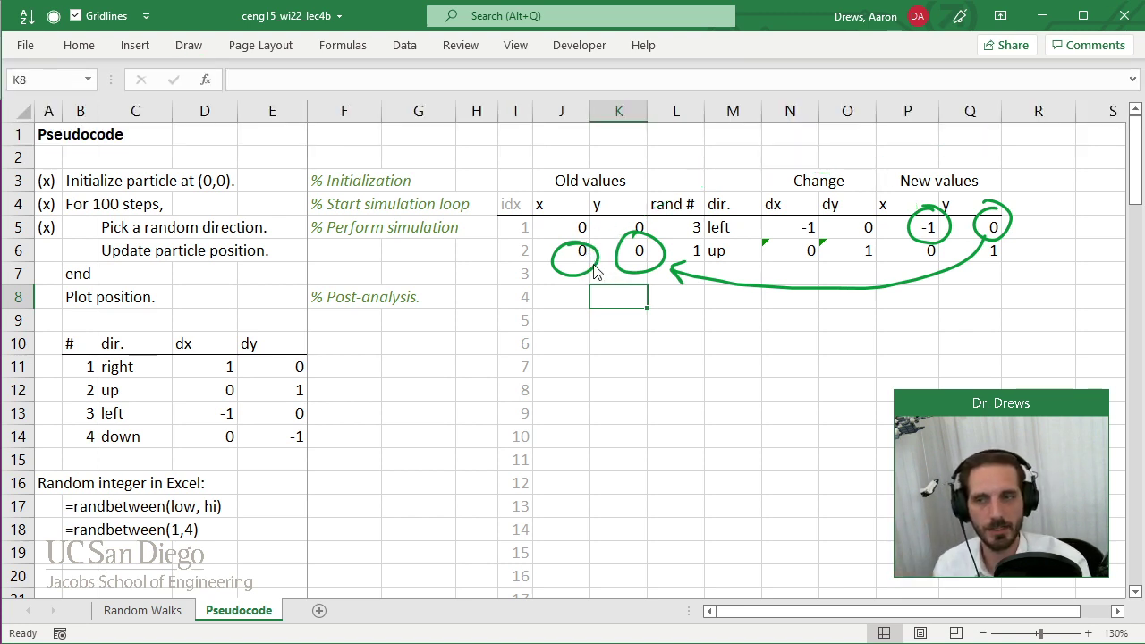
{"action": "left_click", "coordinate": [599, 258]}
{"action": "left_click_drag", "start_coordinate": [660, 253], "coordinate": [689, 268]}
{"action": "mouse_move", "coordinate": [890, 231]}
{"action": "left_mouse_down"}
{"action": "mouse_move", "coordinate": [966, 227]}
{"action": "mouse_move", "coordinate": [897, 229]}
{"action": "left_mouse_up"}
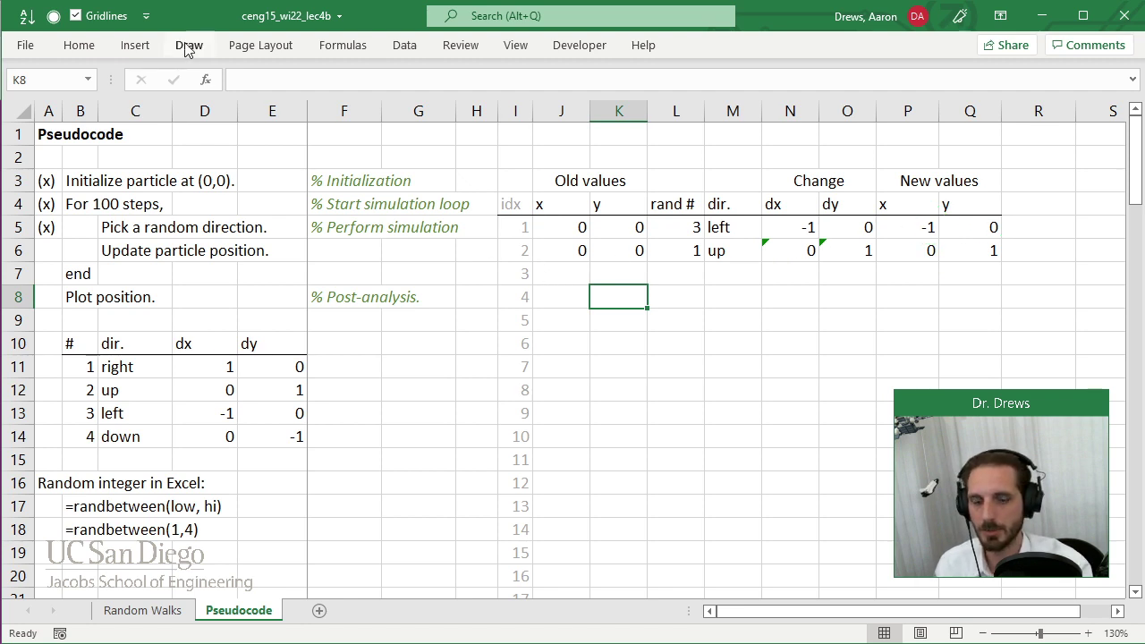
Step: Link the old x value in J6 to the previous step's new x with the formula =P5
{"action": "key", "text": "Up"}
{"action": "key", "text": "Up"}
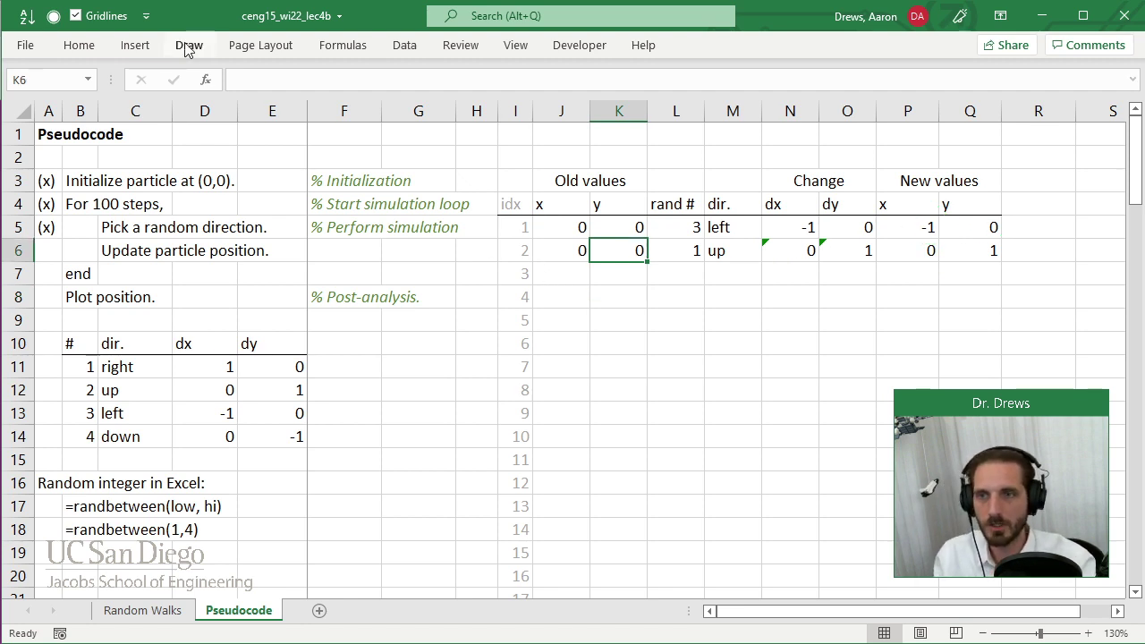
{"action": "key", "text": "Left"}
{"action": "type", "text": "="}
{"action": "key", "text": "Up"}
{"action": "key", "text": "Right"}
{"action": "key", "text": "Right"}
{"action": "key", "text": "Right"}
{"action": "key", "text": "Right"}
{"action": "key", "text": "Right"}
{"action": "key", "text": "Right"}
{"action": "key", "text": "Return"}
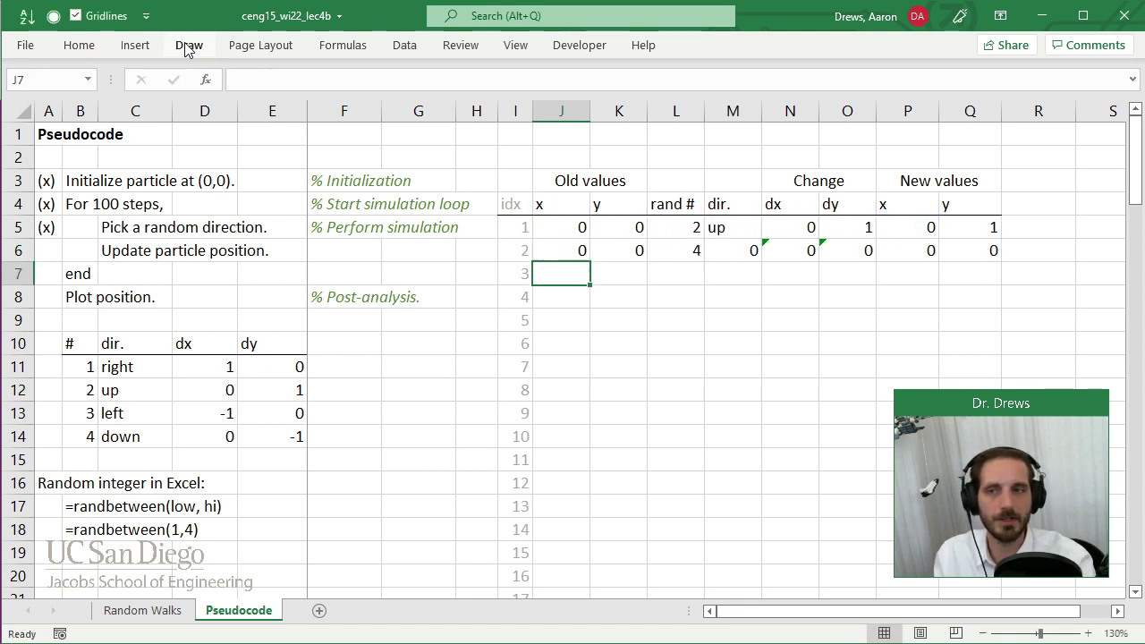
Step: Link the old y value in K6 to the previous step's new y with the formula =Q5
{"action": "key", "text": "Right"}
{"action": "key", "text": "Up"}
{"action": "type", "text": "="}
{"action": "key", "text": "Up"}
{"action": "key", "text": "Right"}
{"action": "key", "text": "Right"}
{"action": "key", "text": "Right"}
{"action": "key", "text": "Right"}
{"action": "key", "text": "Right"}
{"action": "key", "text": "Right"}
{"action": "key", "text": "Right"}
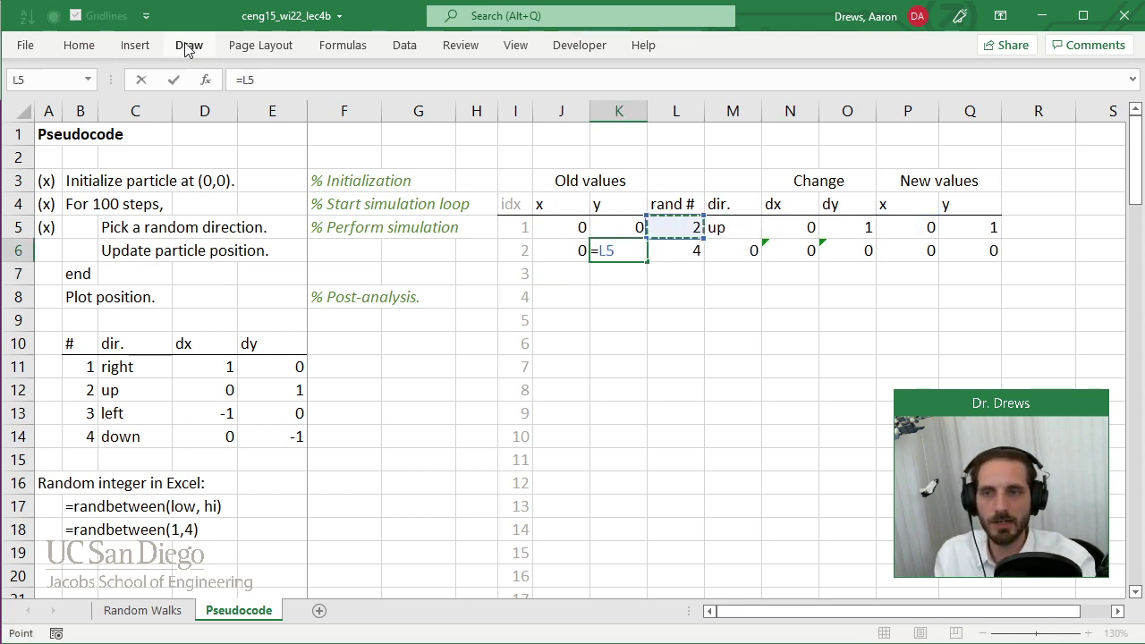
{"action": "key", "text": "Left"}
{"action": "key", "text": "Return"}
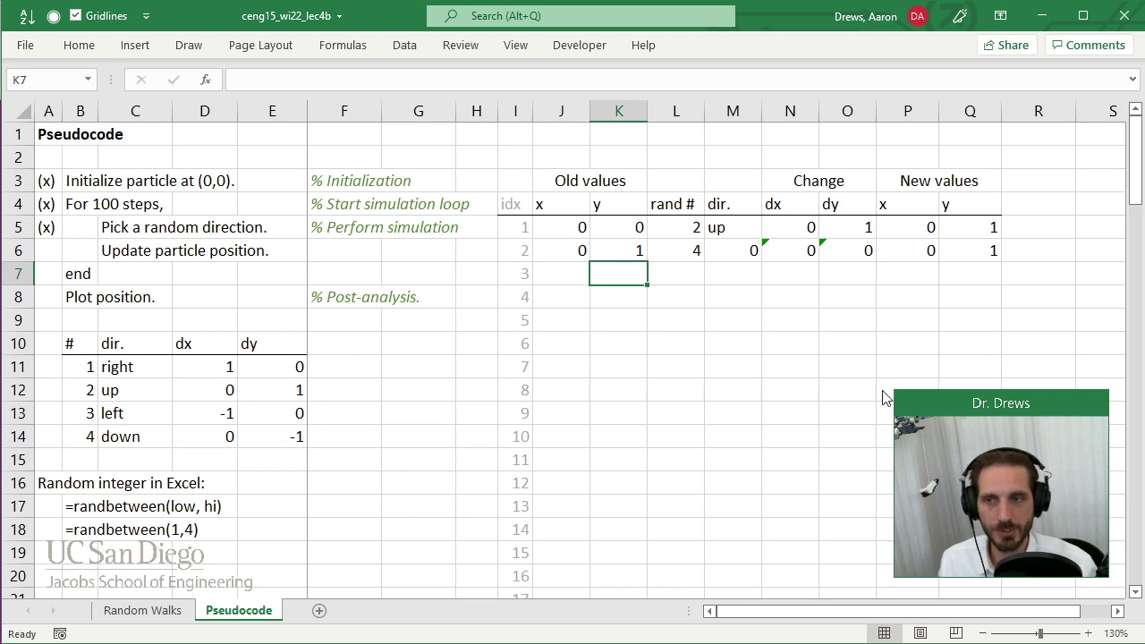
Step: Fill the initial old x and y cells J5:K5 with a light blue theme color
{"action": "left_click", "coordinate": [188, 46]}
{"action": "left_click", "coordinate": [584, 226]}
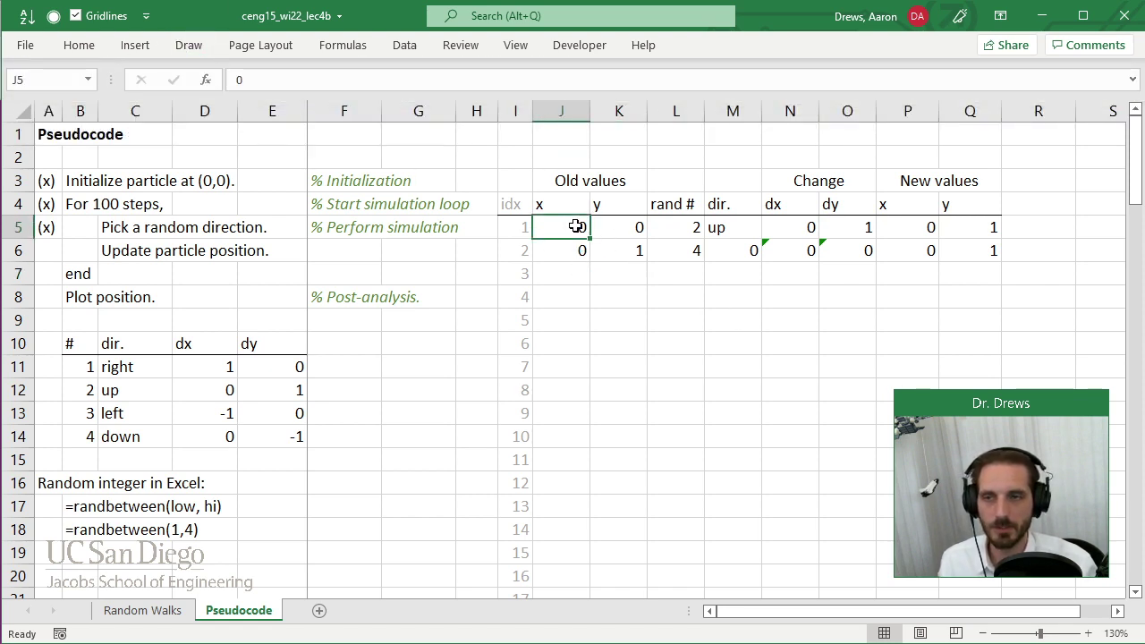
{"action": "left_click_drag", "start_coordinate": [634, 230], "coordinate": [581, 224]}
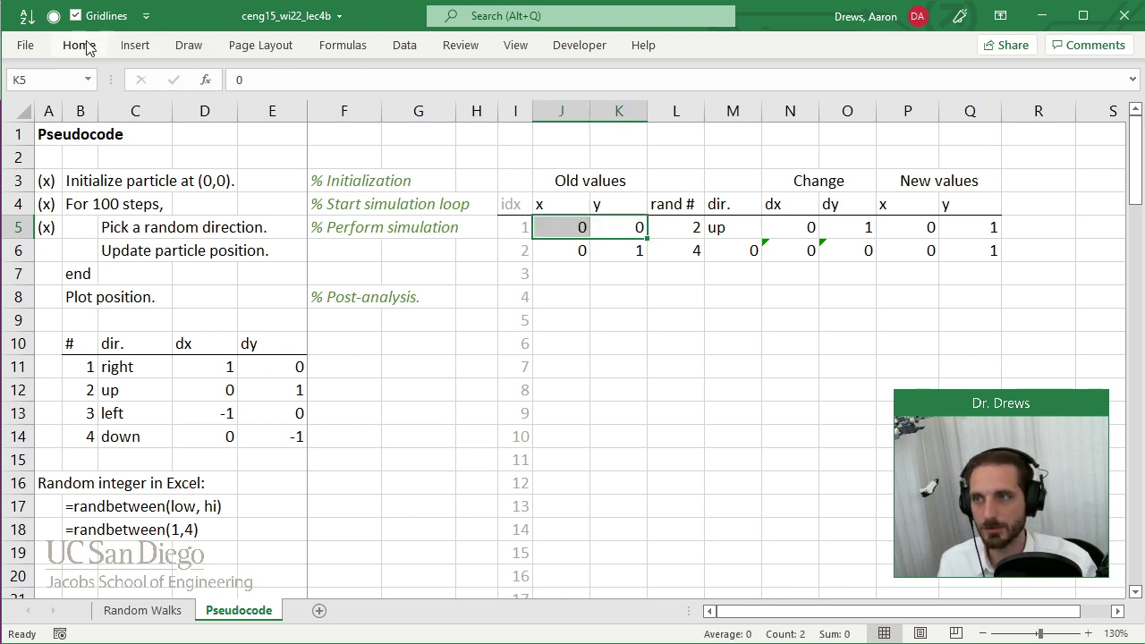
{"action": "left_click", "coordinate": [79, 45]}
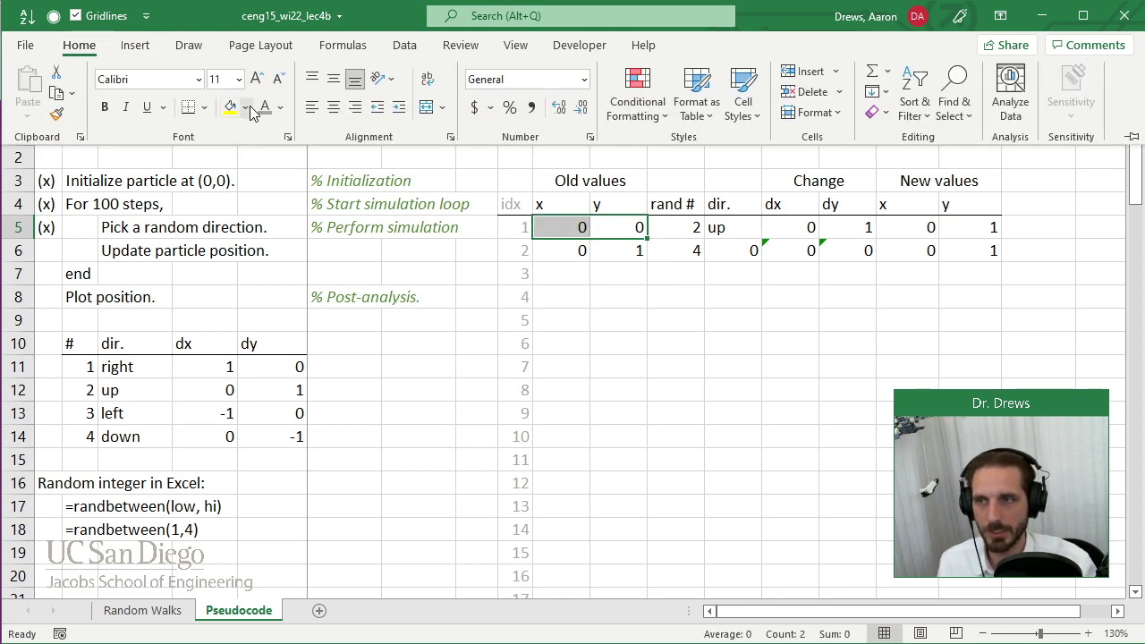
{"action": "left_click", "coordinate": [245, 108]}
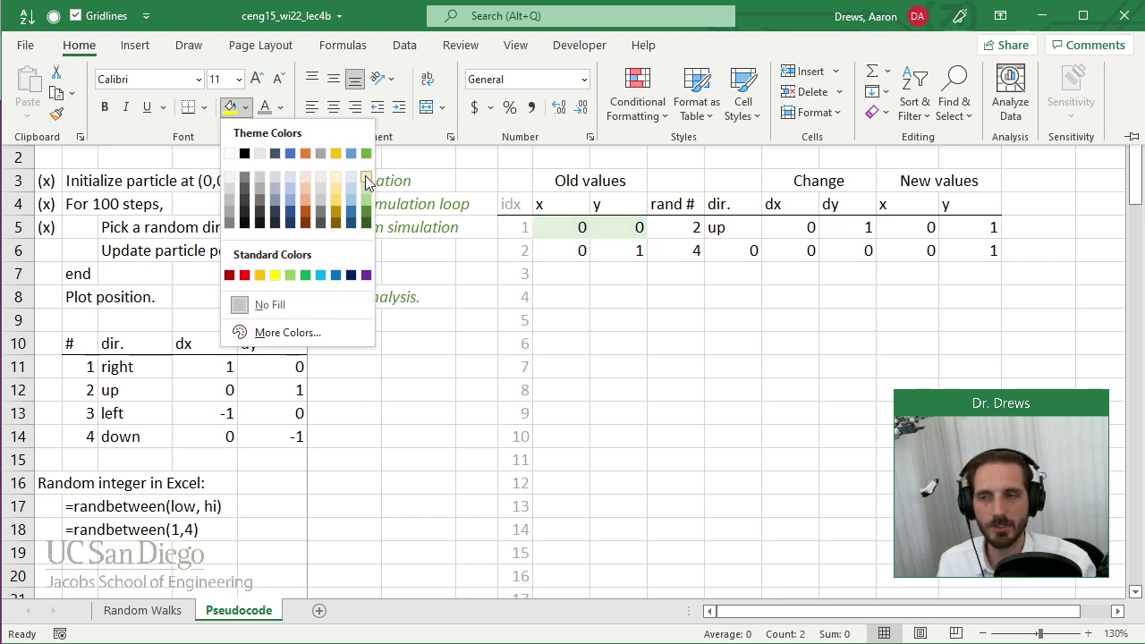
{"action": "left_click", "coordinate": [287, 176]}
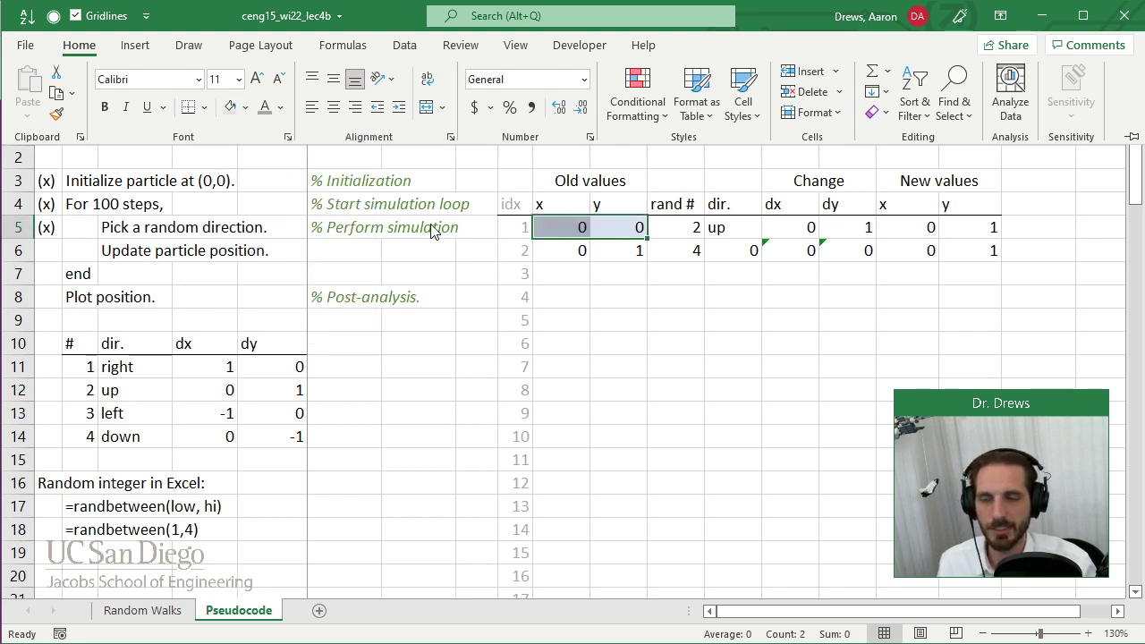
Step: Examine the row 6 formulas for old x, old y, the random number and the direction, including the direction's lookup range
{"action": "key", "text": "Down"}
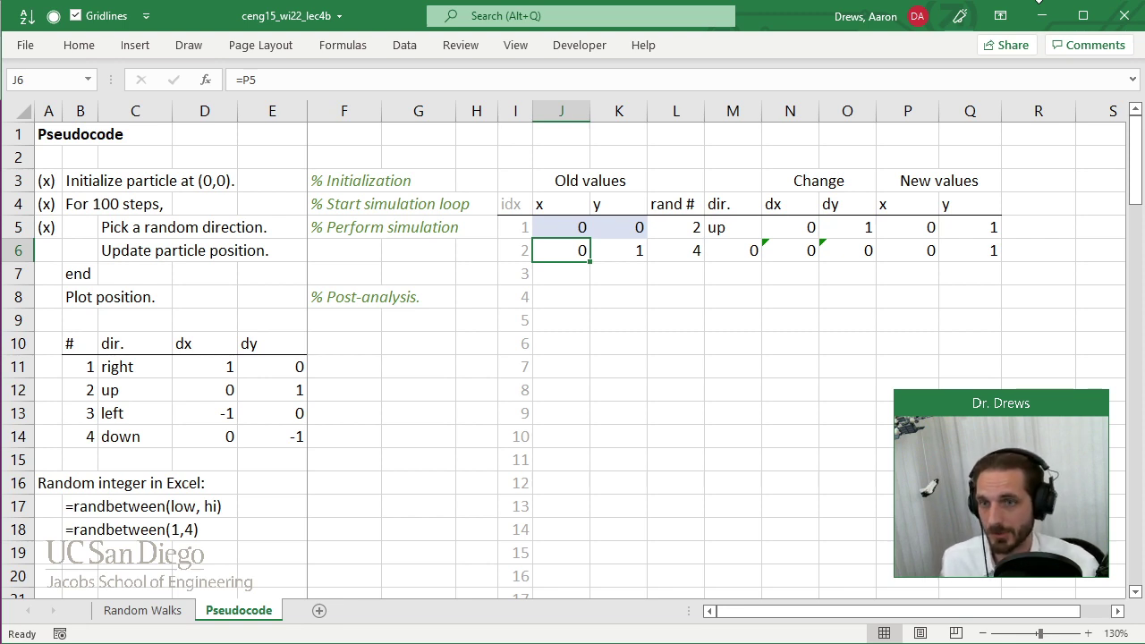
{"action": "left_click_drag", "start_coordinate": [562, 243], "coordinate": [611, 247]}
{"action": "left_click", "coordinate": [612, 249]}
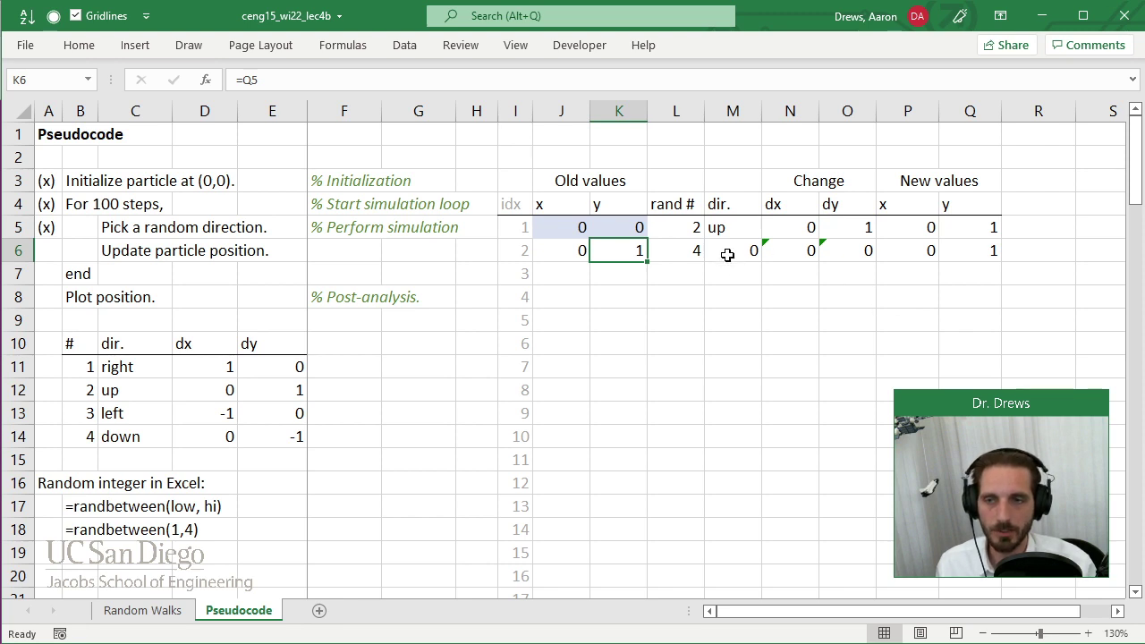
{"action": "left_click", "coordinate": [700, 253]}
{"action": "double_click", "coordinate": [700, 253]}
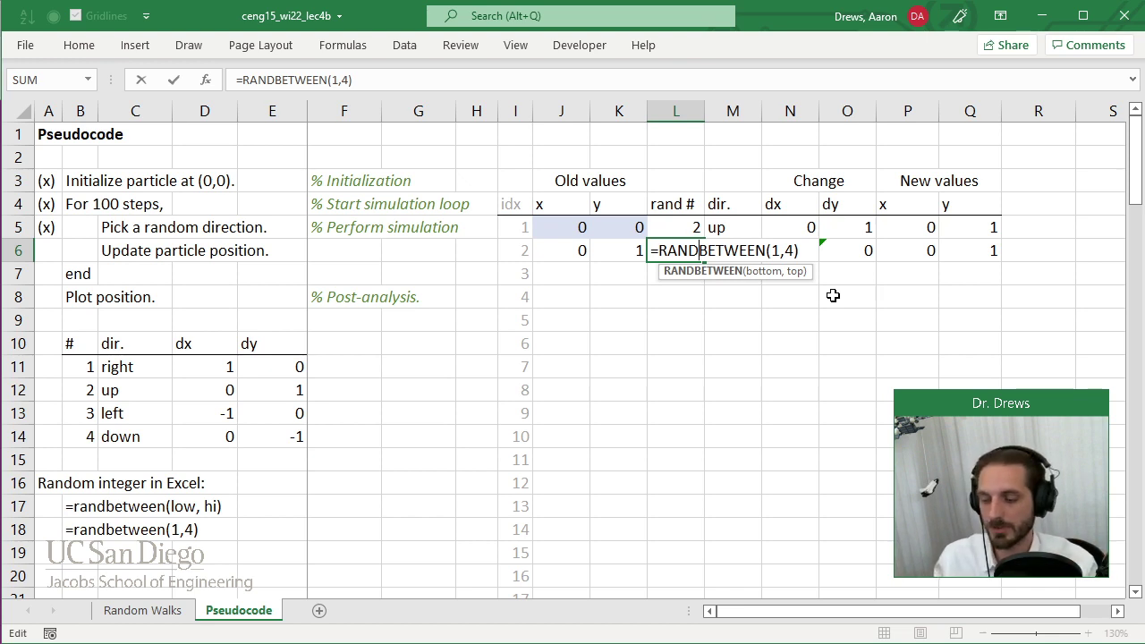
{"action": "key", "text": "Tab"}
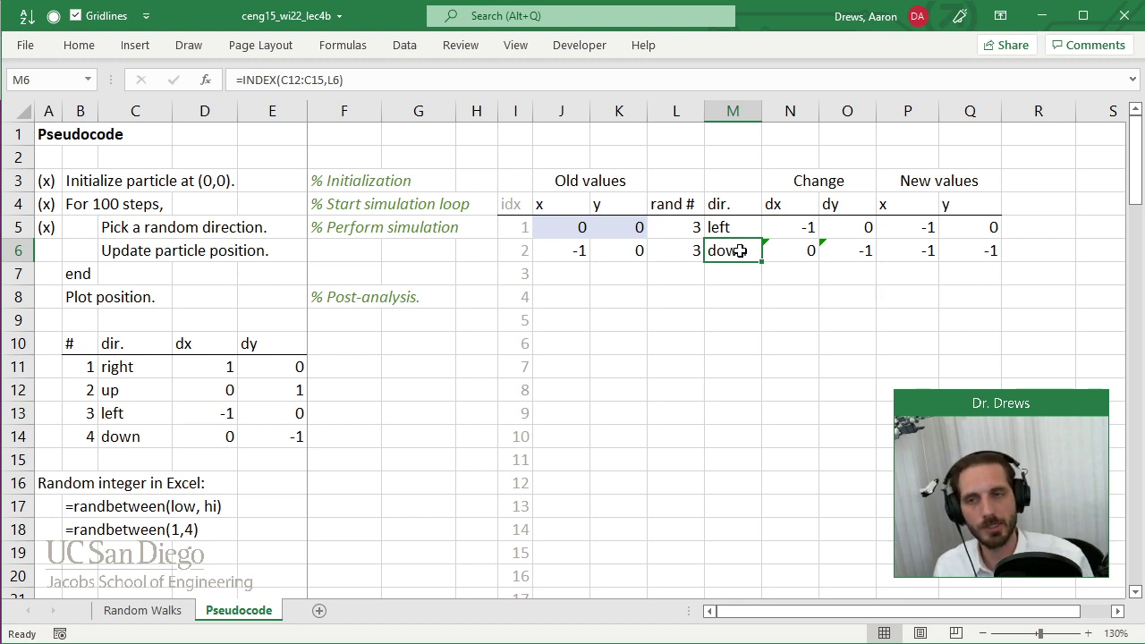
{"action": "double_click", "coordinate": [741, 251]}
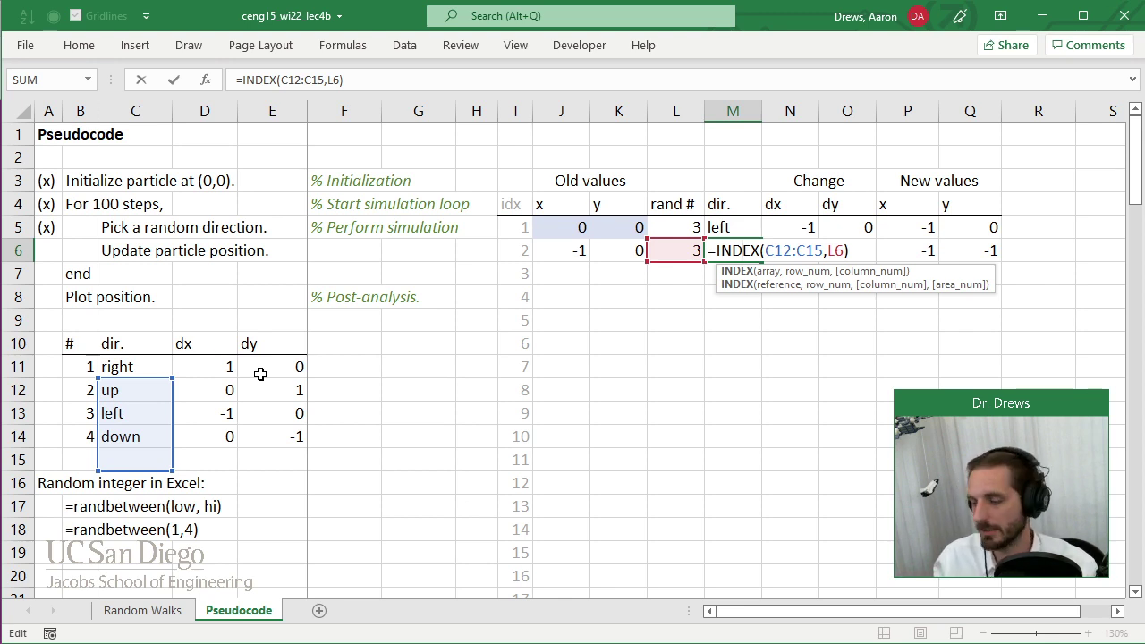
{"action": "key", "text": "ctrl+Return"}
{"action": "left_click", "coordinate": [723, 324]}
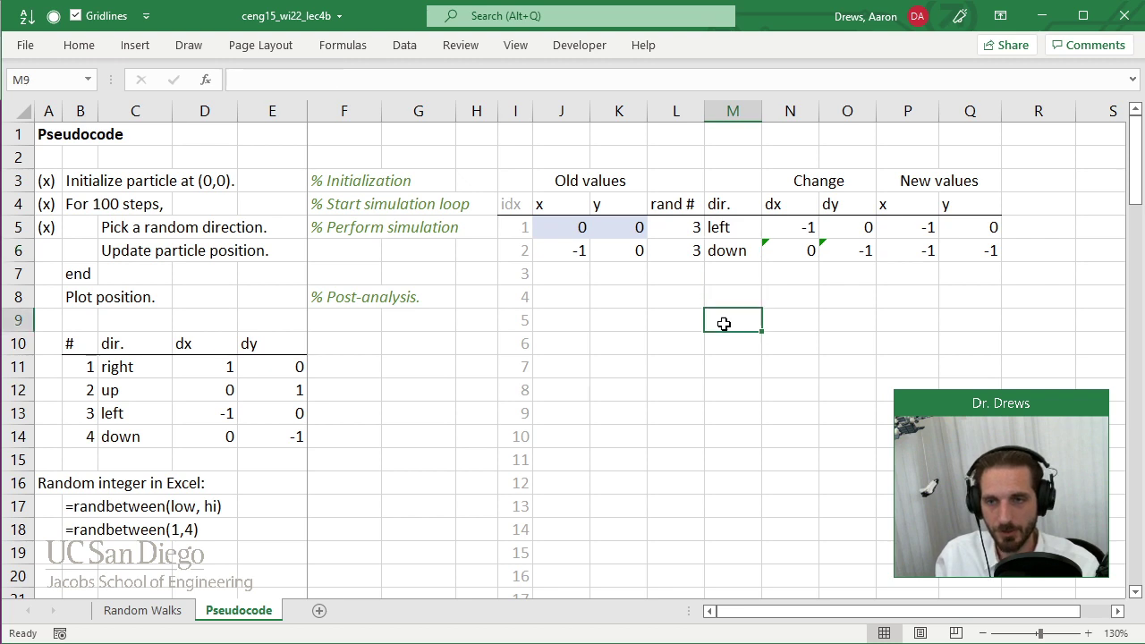
Step: Enter the note "Update dx, dy, and auto-fill all remaining entries" in cell M8
{"action": "left_click", "coordinate": [719, 298]}
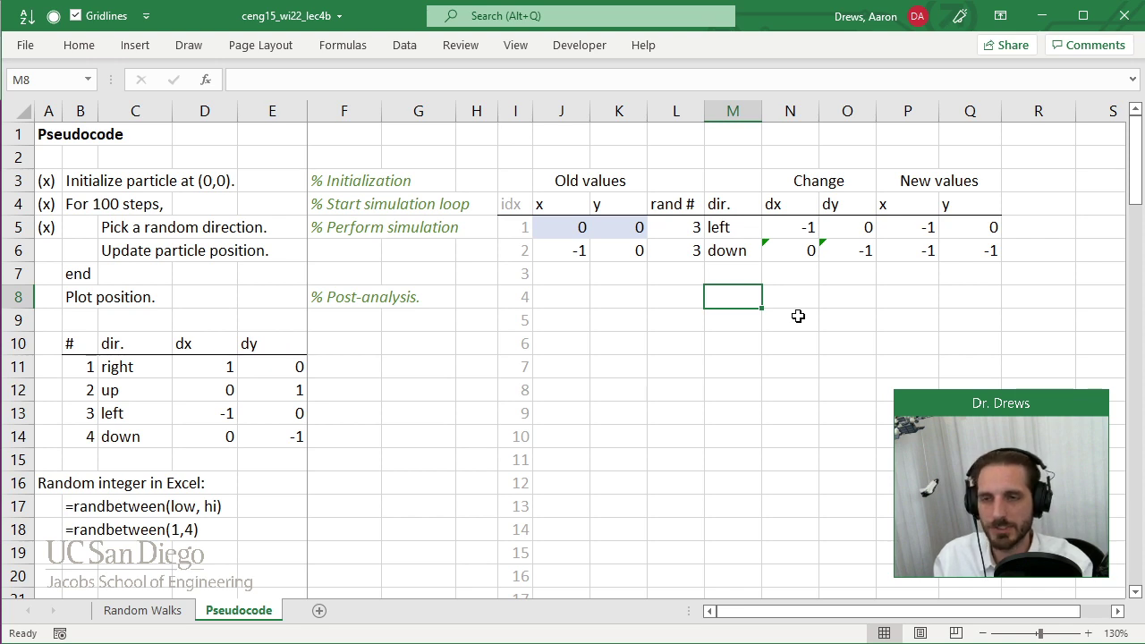
{"action": "type", "text": "Up"}
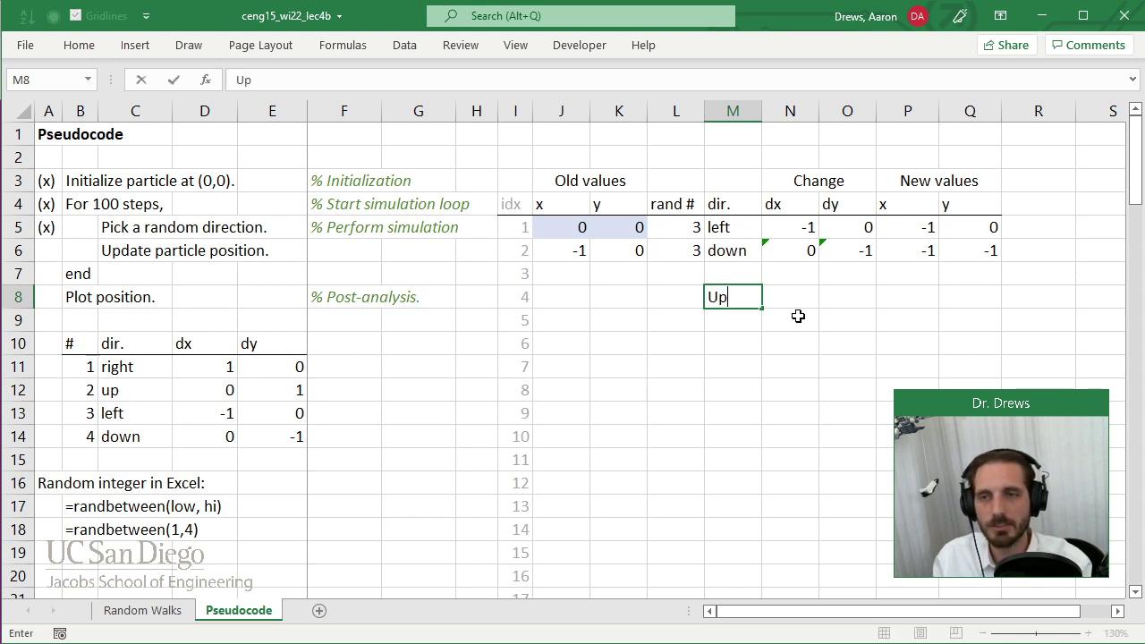
{"action": "type", "text": "date dx, dy, "}
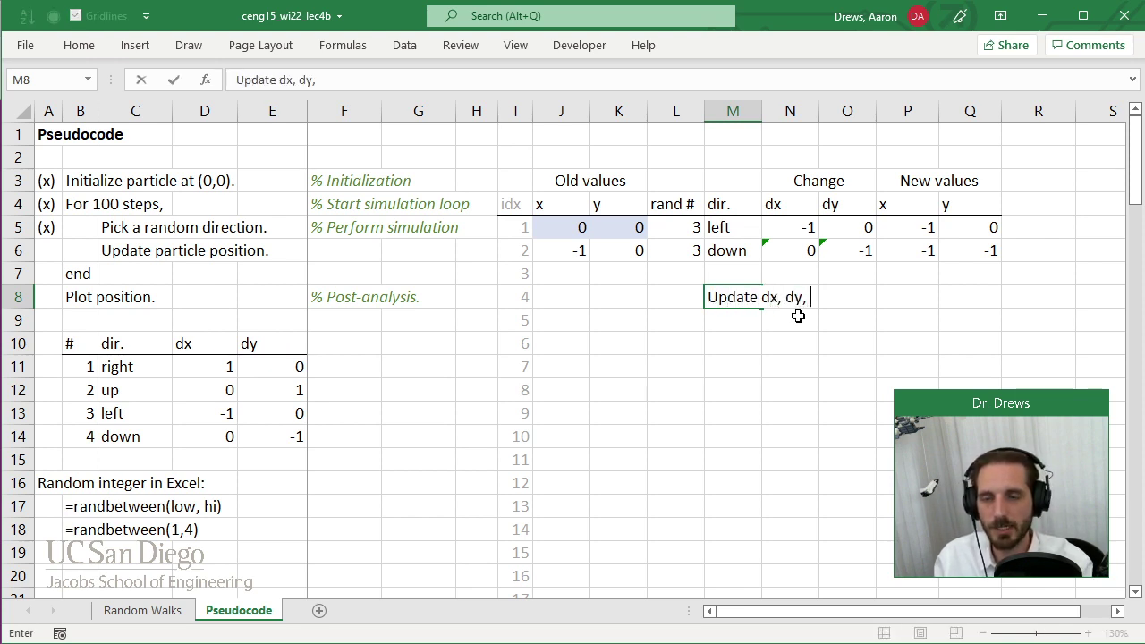
{"action": "type", "text": "and a"}
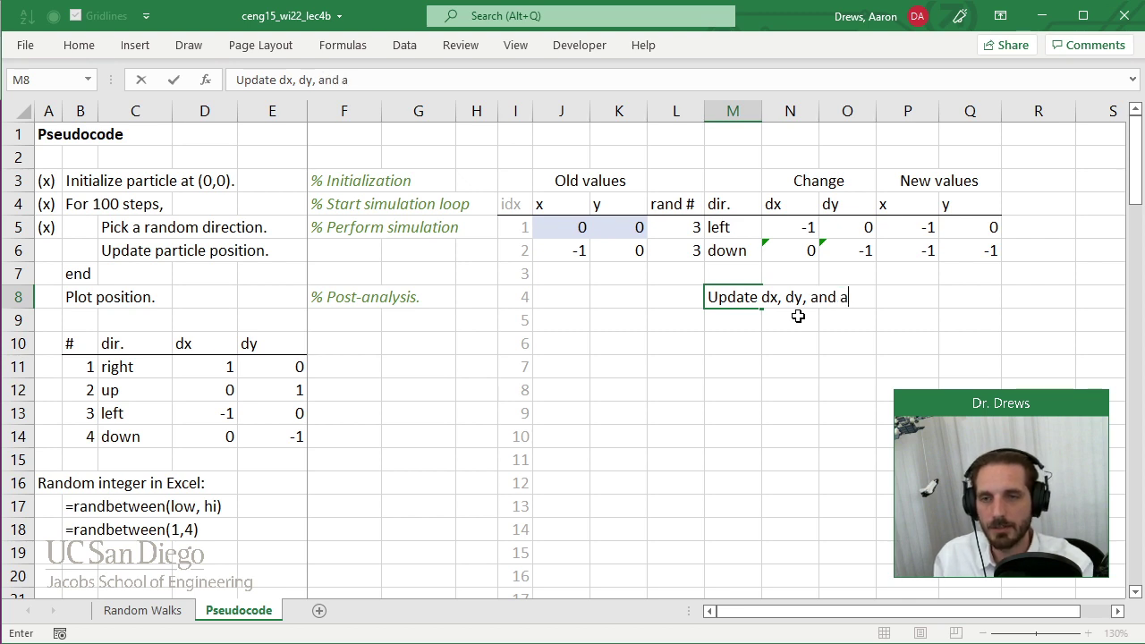
{"action": "type", "text": "uto-fi"}
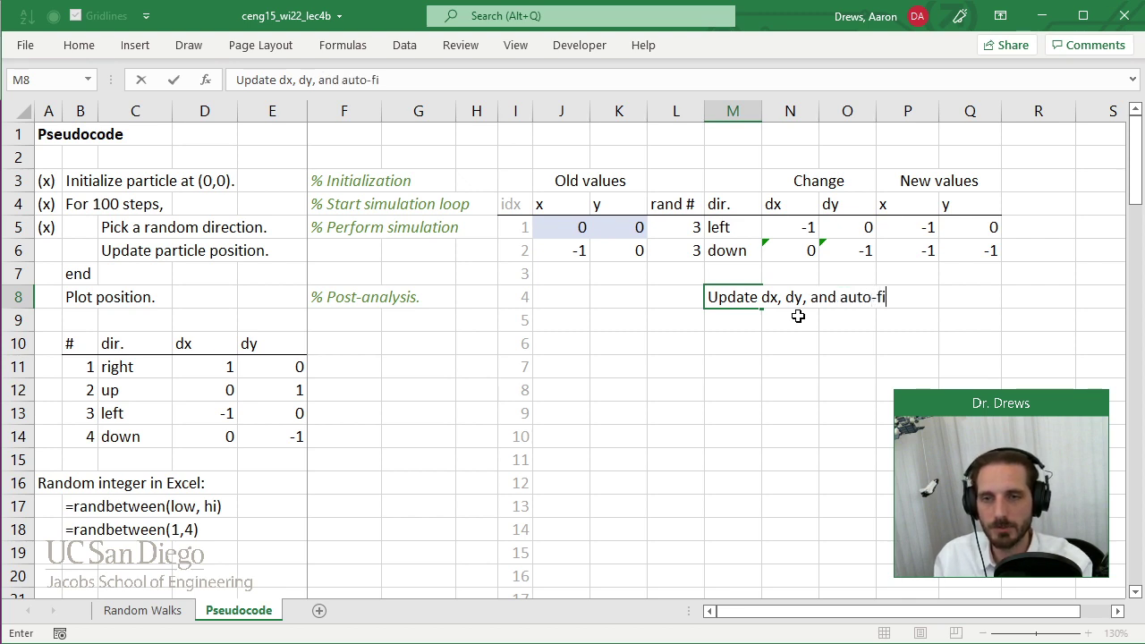
{"action": "type", "text": "ll all remain"}
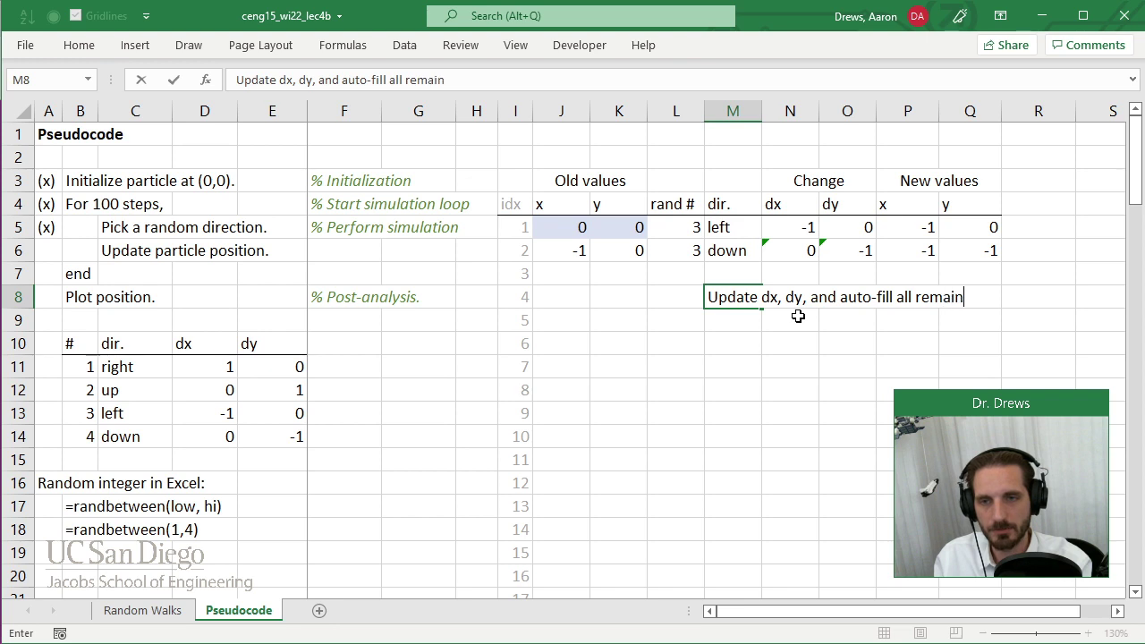
{"action": "type", "text": "ing entries"}
{"action": "key", "text": "Return"}
Step: Add the time (3:37p) beneath the note in cell N9
{"action": "left_click", "coordinate": [798, 315]}
{"action": "type", "text": "(3:"}
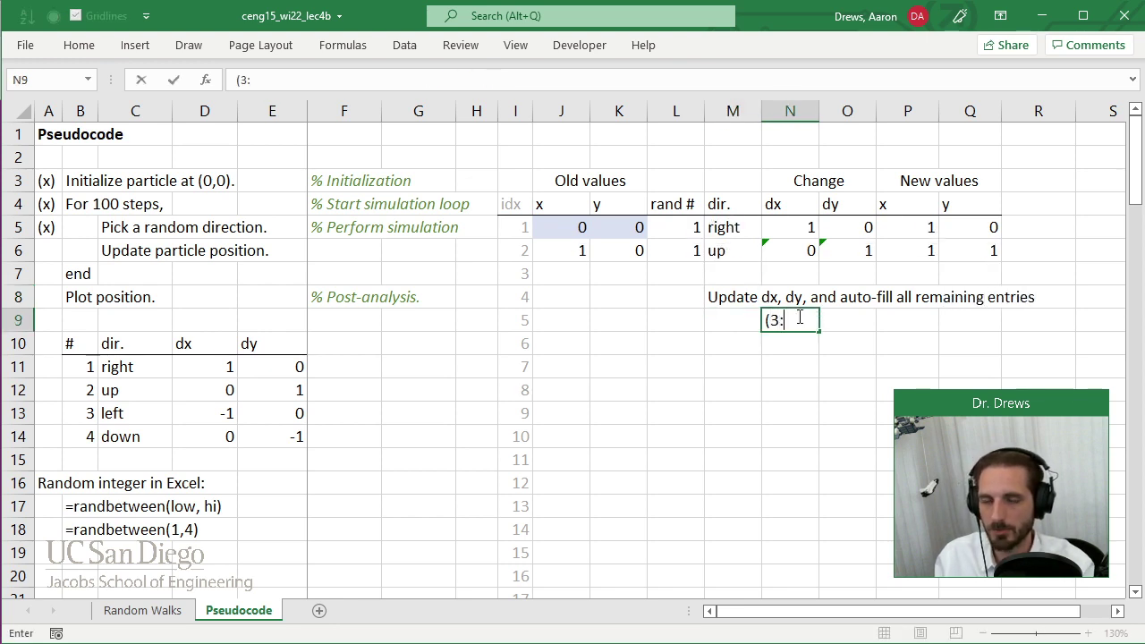
{"action": "type", "text": "37p)"}
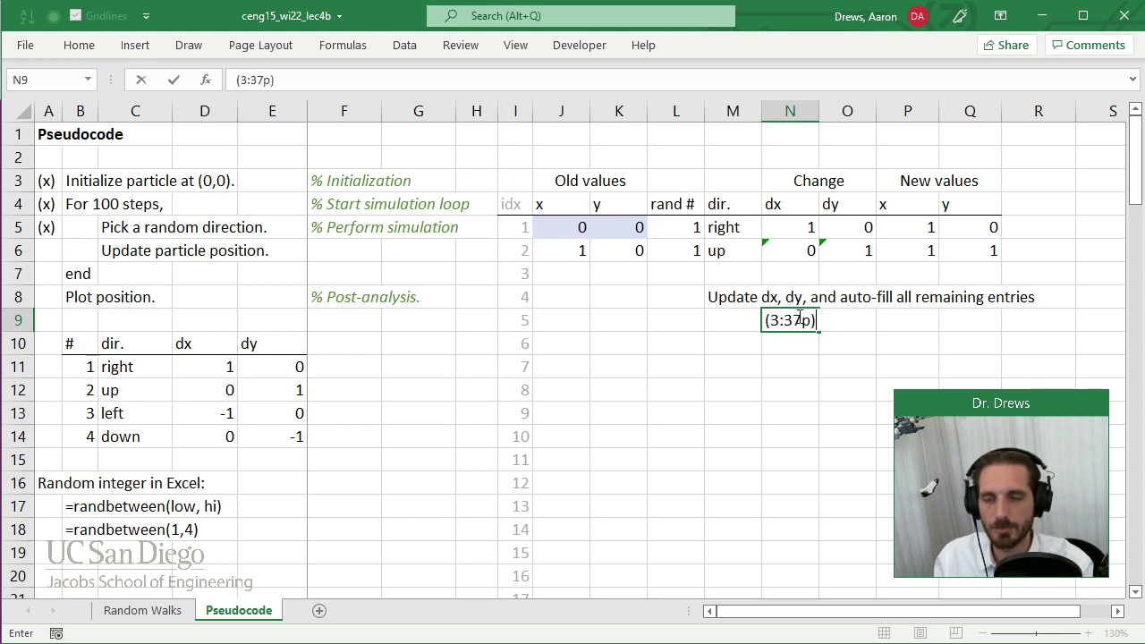
{"action": "key", "text": "Return"}
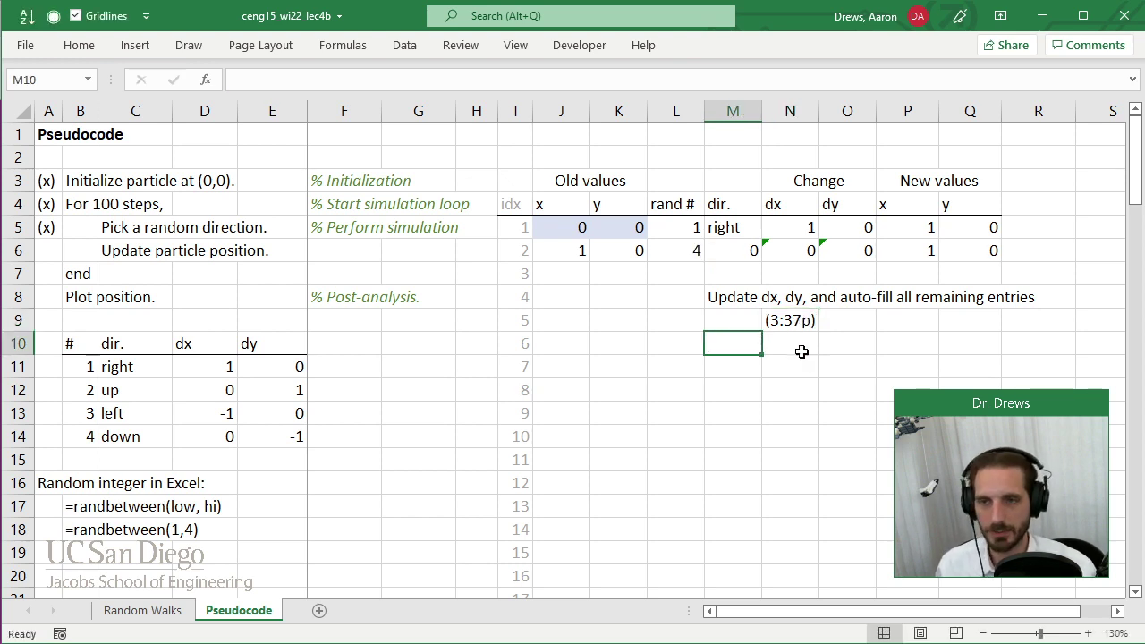
Step: Try making the lookup range in M6's INDEX formula absolute as $C$12:$C$15
{"action": "left_click", "coordinate": [754, 255]}
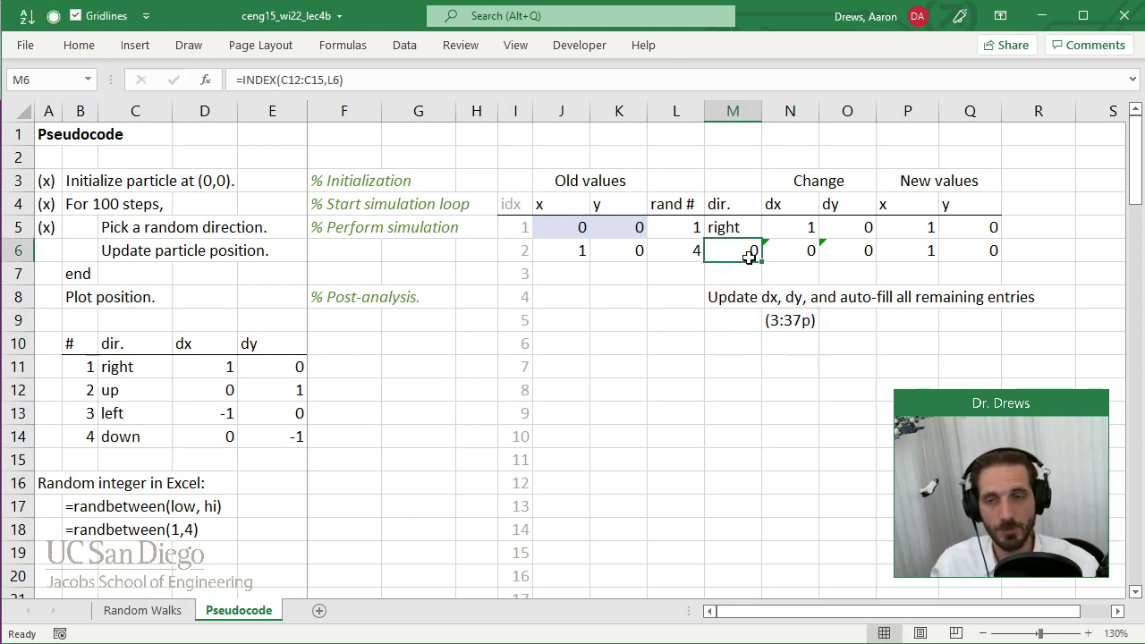
{"action": "double_click", "coordinate": [752, 255]}
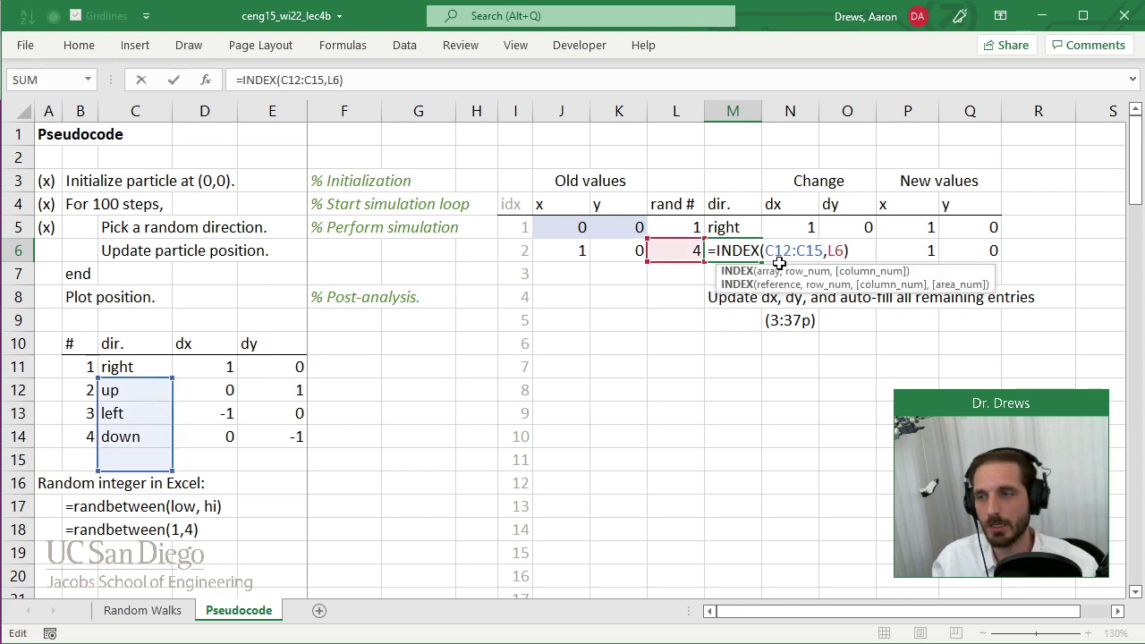
{"action": "left_click", "coordinate": [763, 251]}
{"action": "type", "text": "$C$"}
{"action": "key", "text": "Right"}
{"action": "key", "text": "Right"}
{"action": "key", "text": "Right"}
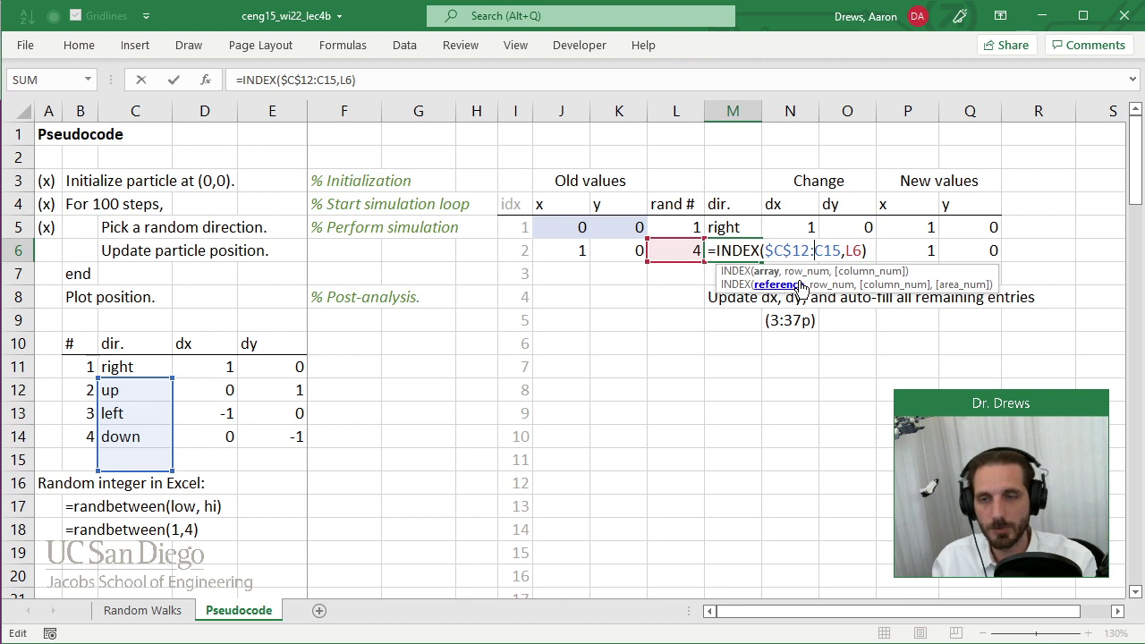
{"action": "type", "text": "$"}
{"action": "key", "text": "Right"}
{"action": "type", "text": "$"}
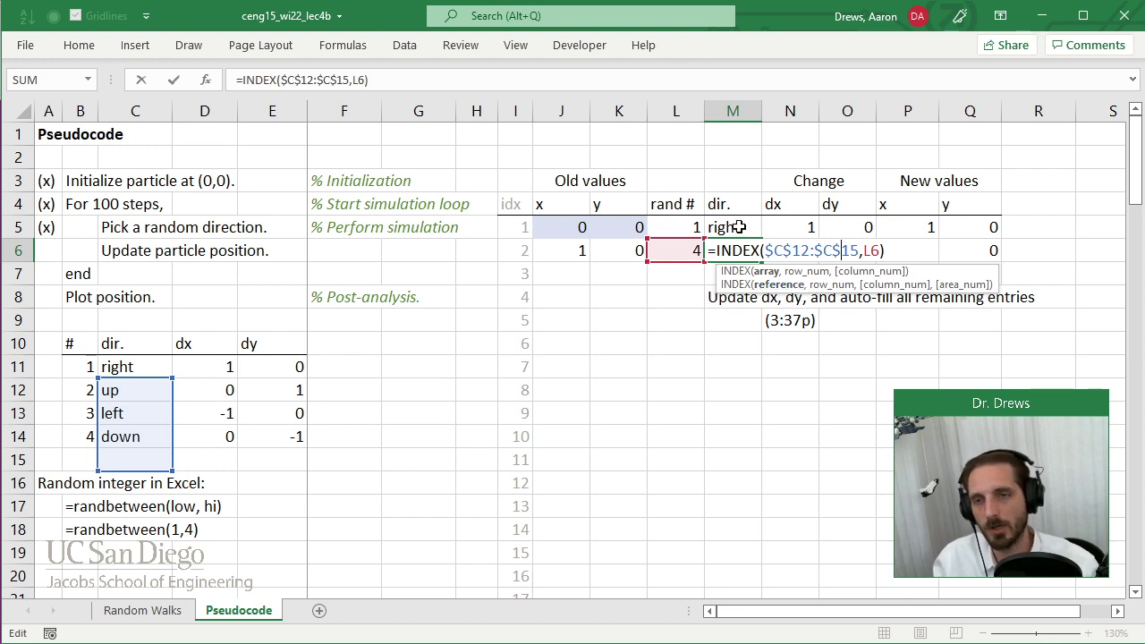
Step: Try changing the lookup range in M6's INDEX formula to $C$11:$C$14, and discard the formula edit
{"action": "left_click", "coordinate": [810, 254]}
{"action": "key", "text": "BackSpace"}
{"action": "type", "text": "1"}
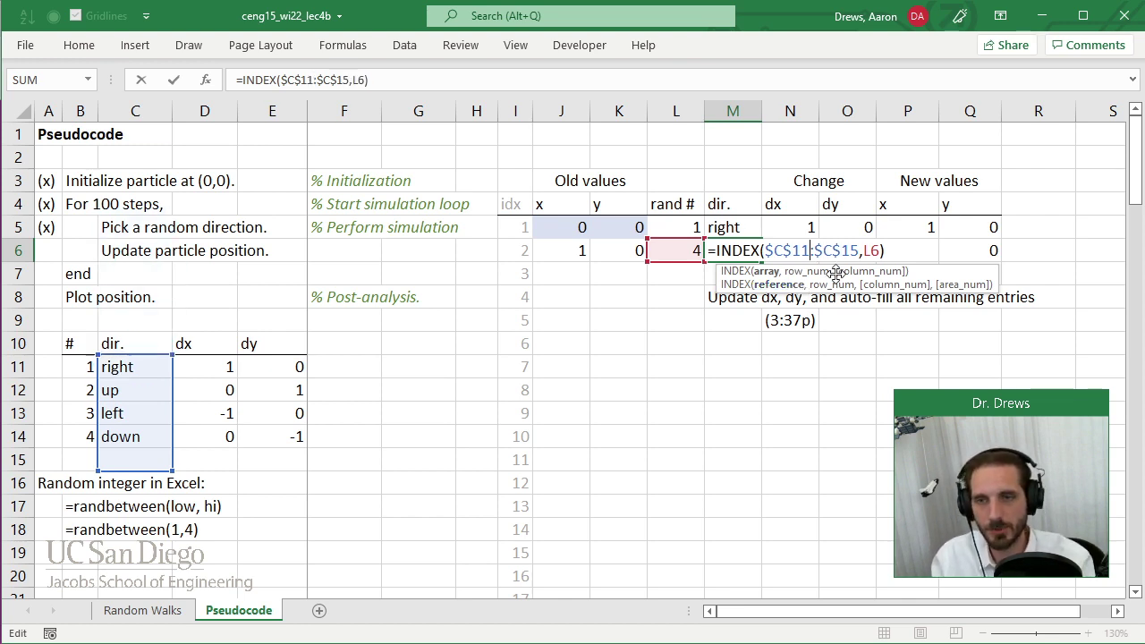
{"action": "key", "text": "Right"}
{"action": "key", "text": "Right"}
{"action": "key", "text": "Right"}
{"action": "key", "text": "Right"}
{"action": "key", "text": "Right"}
{"action": "key", "text": "BackSpace"}
{"action": "type", "text": "4"}
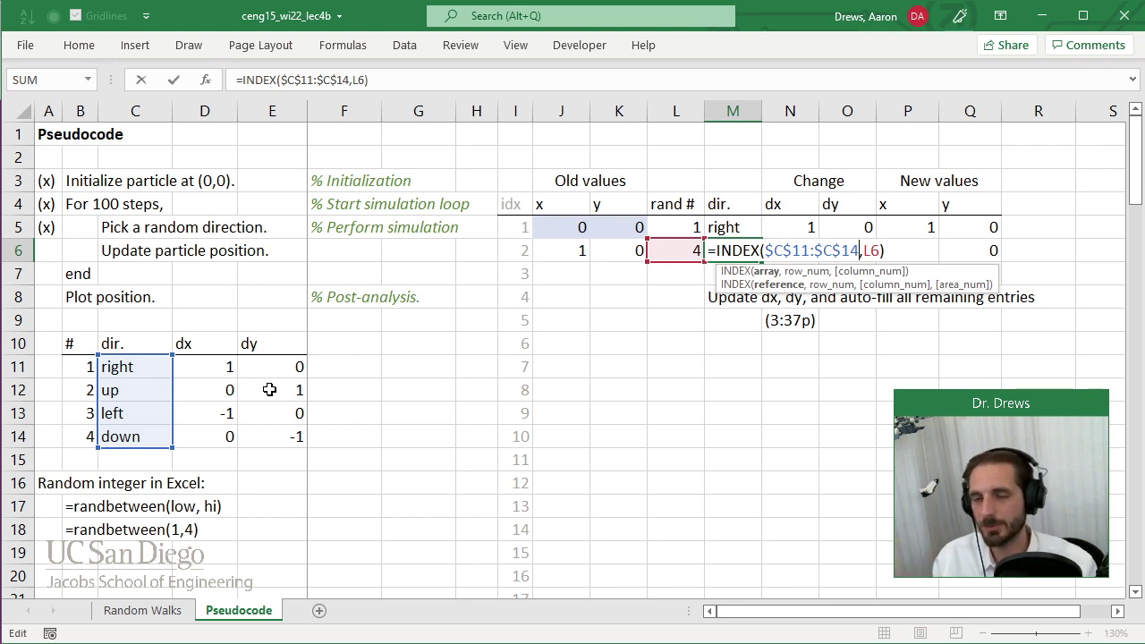
{"action": "key", "text": "Escape"}
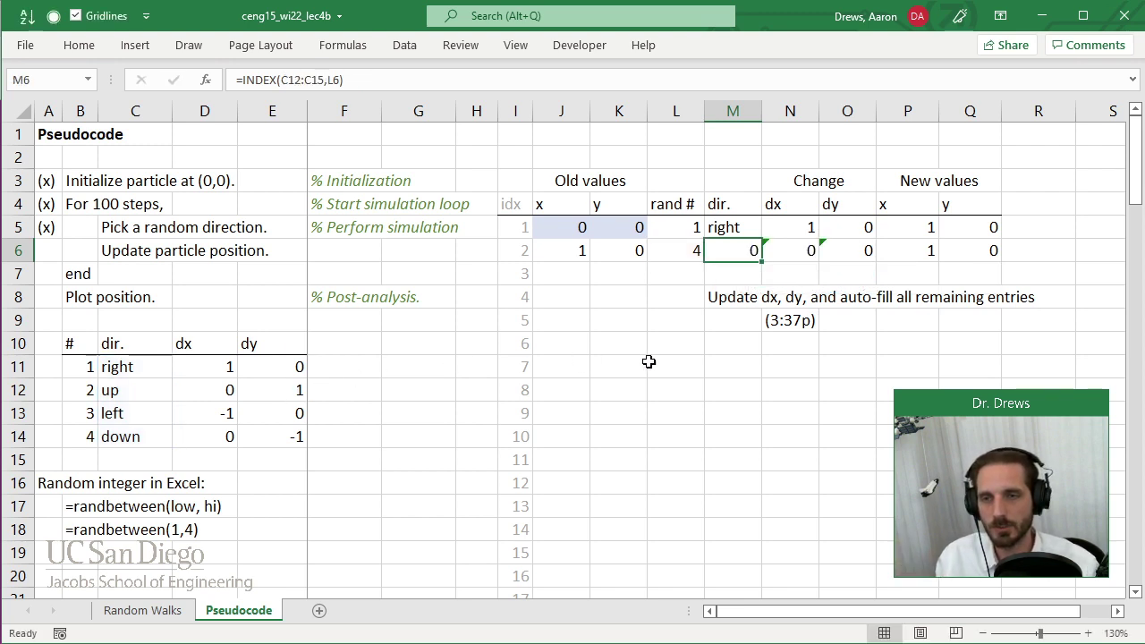
Step: Change the time beneath the note in N9 to (3:38p)
{"action": "double_click", "coordinate": [795, 320]}
{"action": "left_click", "coordinate": [795, 320]}
{"action": "key", "text": "Delete"}
{"action": "type", "text": "8"}
{"action": "key", "text": "Return"}
Step: Move the note and its time from M8:N9 down one row to M9:N10
{"action": "key", "text": "Up"}
{"action": "key", "text": "Left"}
{"action": "key", "text": "ctrl+z"}
{"action": "key", "text": "shift+Down"}
{"action": "key", "text": "shift+Right"}
{"action": "key", "text": "ctrl+x"}
{"action": "key", "text": "ctrl+v"}
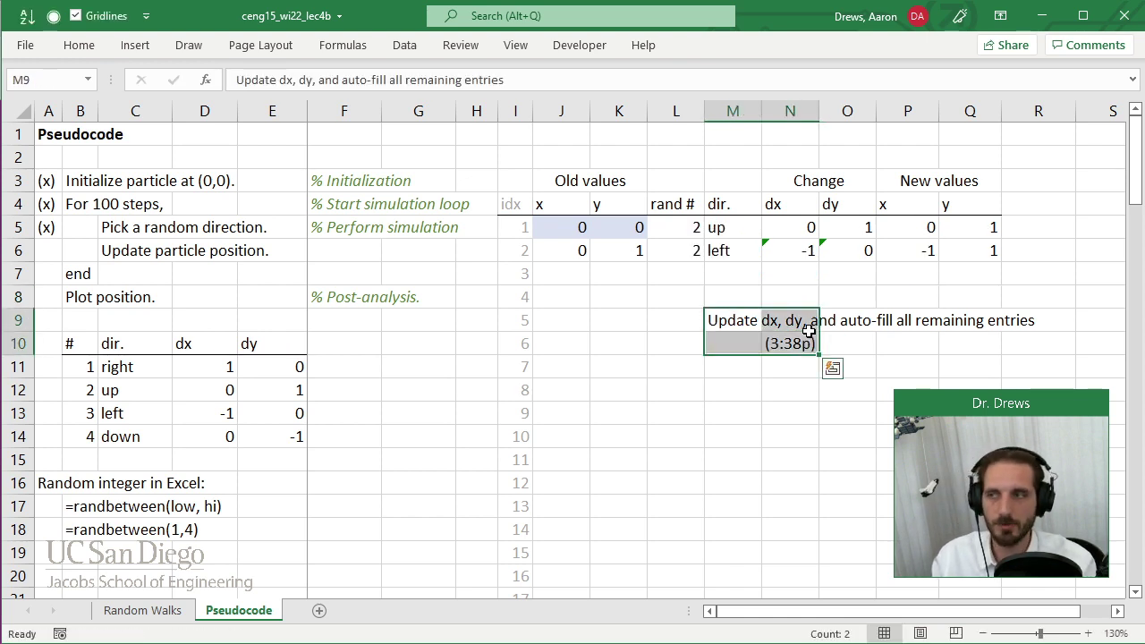
{"action": "left_click", "coordinate": [741, 297]}
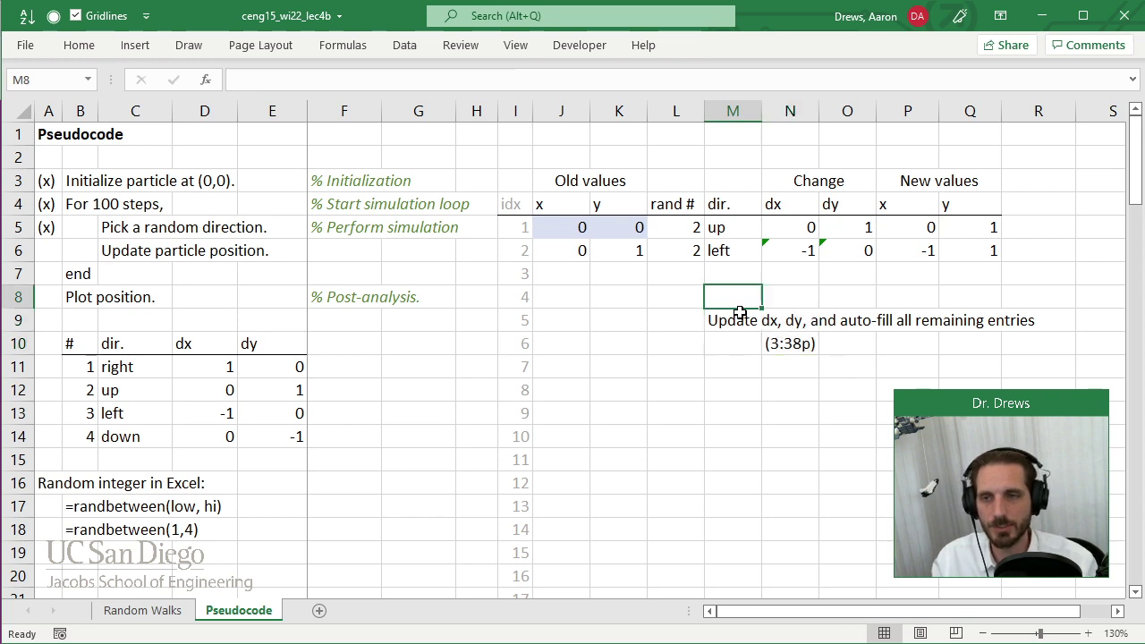
Step: Highlight the note across M9:R9 with a yellow fill
{"action": "left_click_drag", "start_coordinate": [728, 320], "coordinate": [1040, 328]}
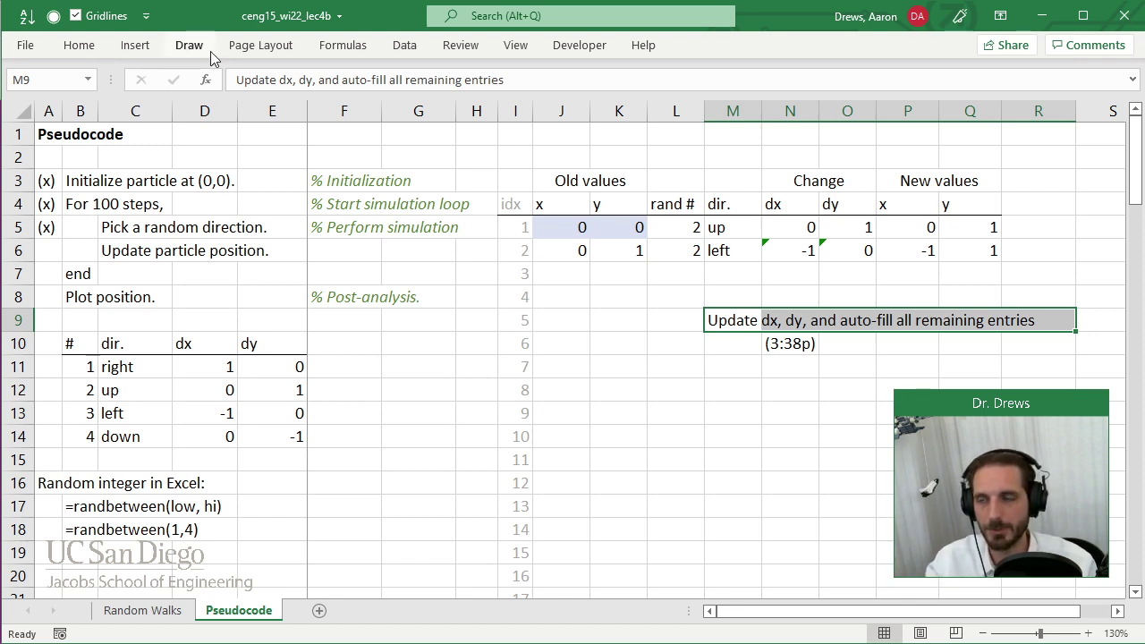
{"action": "left_click", "coordinate": [86, 48]}
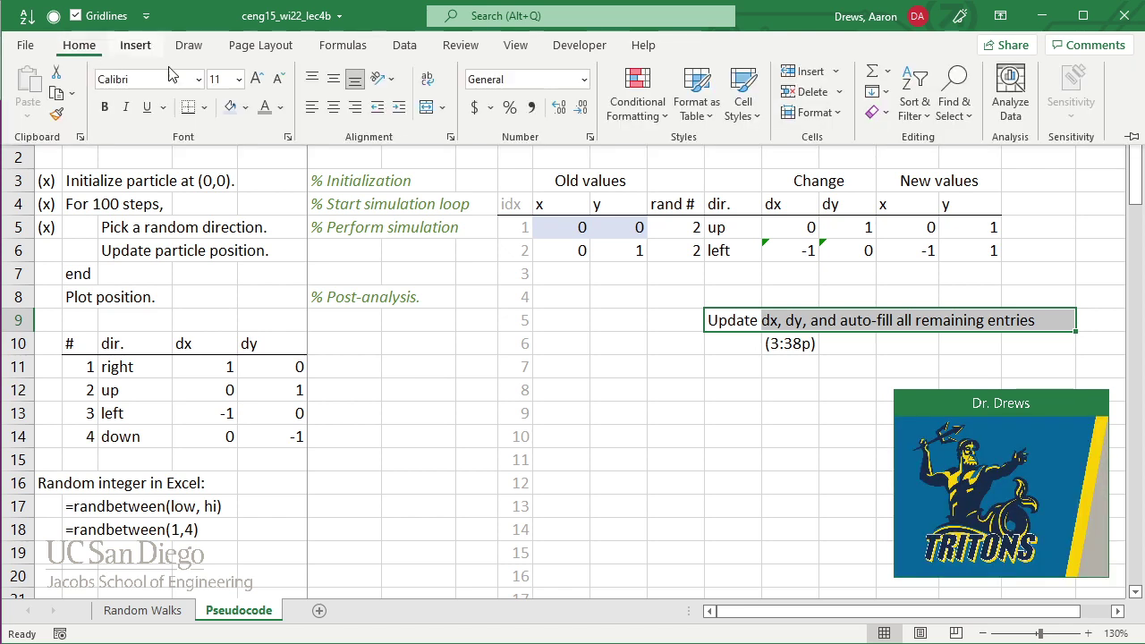
{"action": "left_click", "coordinate": [247, 107]}
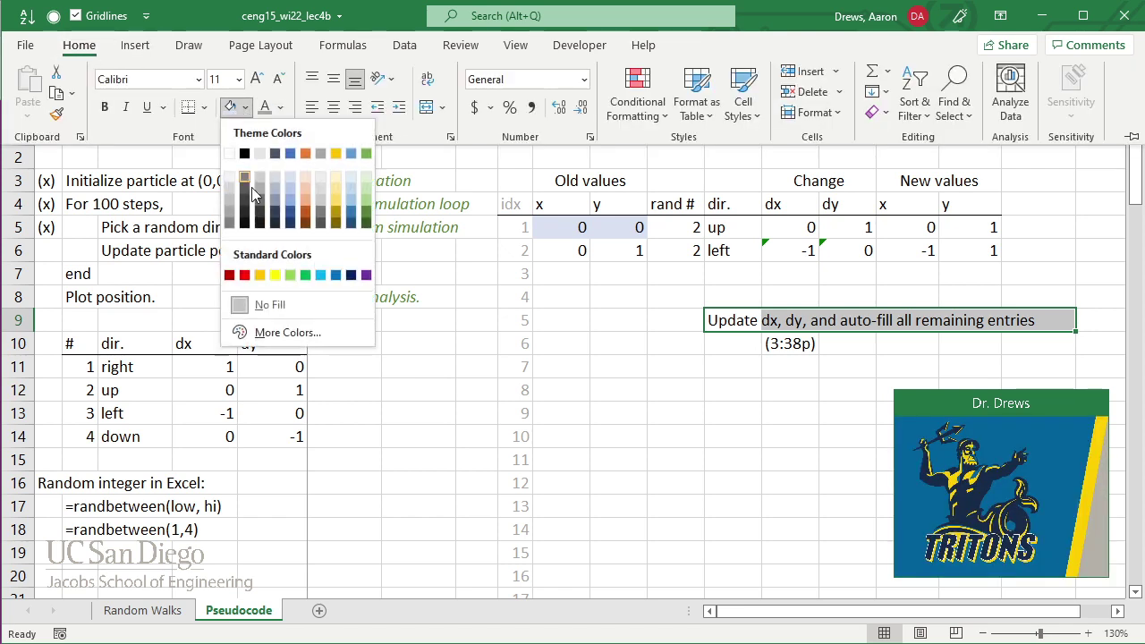
{"action": "left_click", "coordinate": [271, 268]}
{"action": "left_click", "coordinate": [617, 315]}
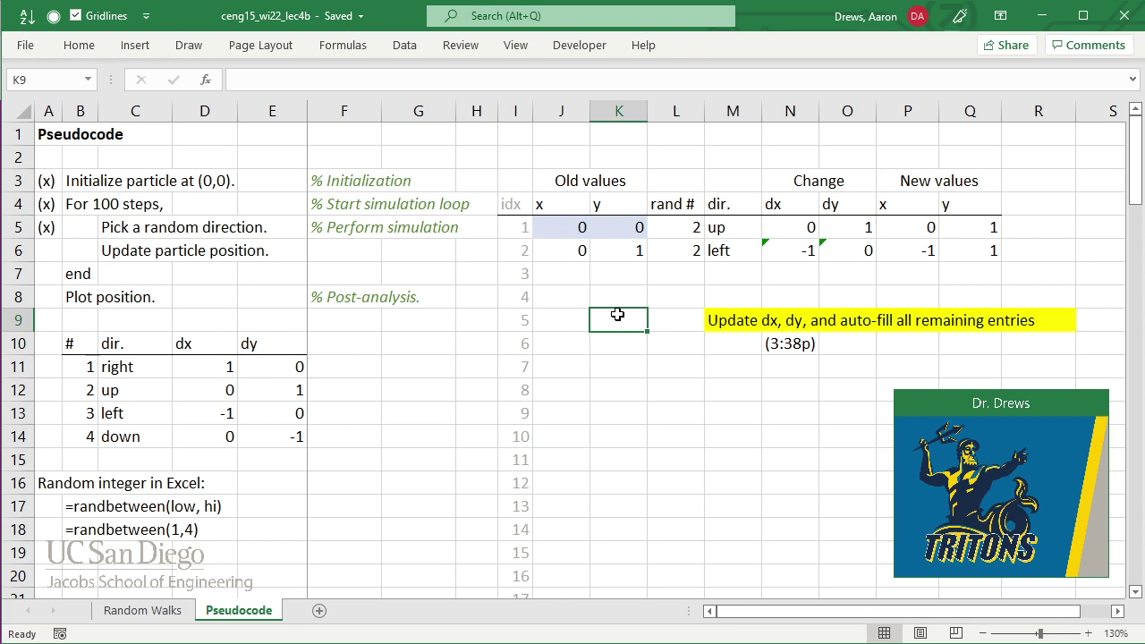
Step: Inspect the lookup range of the direction formula in M6 and leave the cell unedited
{"action": "double_click", "coordinate": [738, 252]}
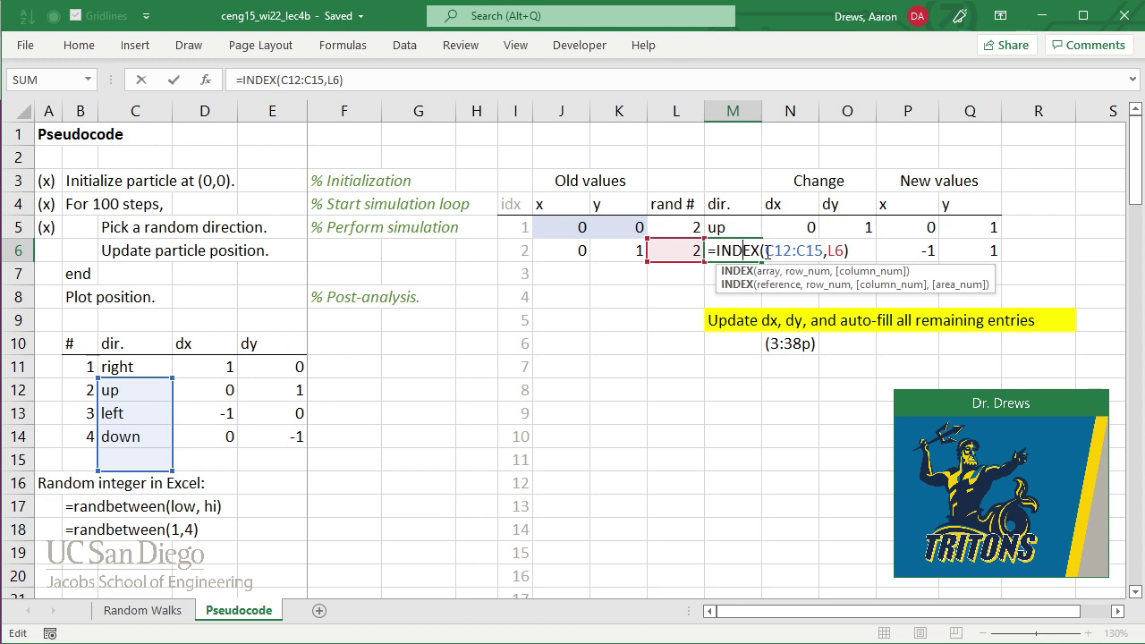
{"action": "key", "text": "Tab"}
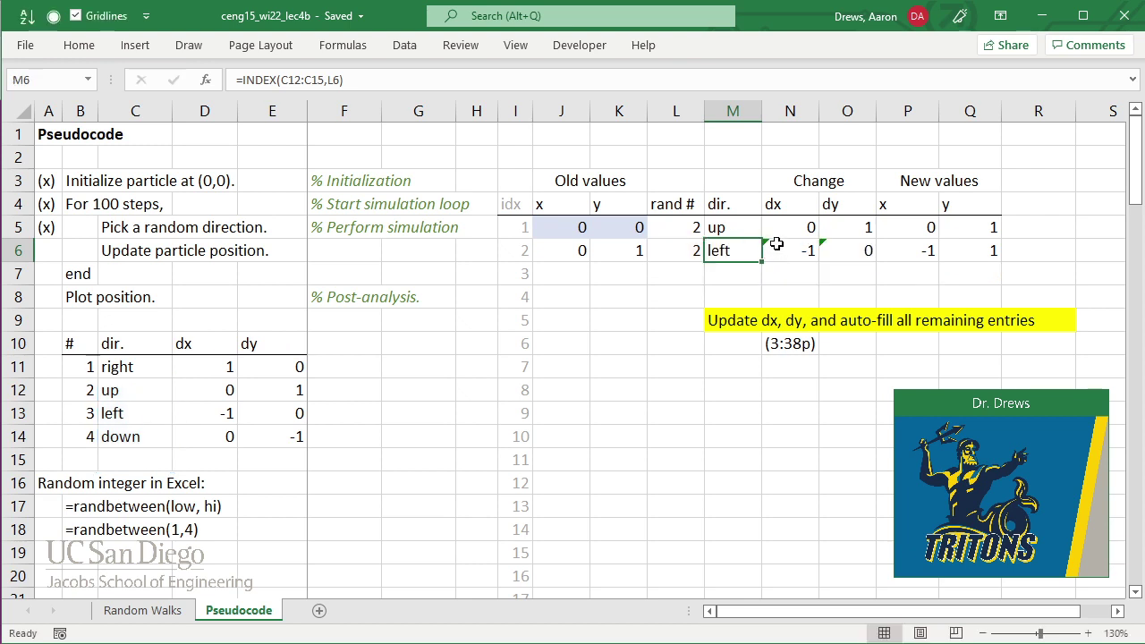
Step: Change the start of the lookup range in the direction formula in M6 to the absolute reference $C$11
{"action": "double_click", "coordinate": [766, 252]}
{"action": "key", "text": "Escape"}
{"action": "left_click", "coordinate": [743, 251]}
{"action": "key", "text": "Escape"}
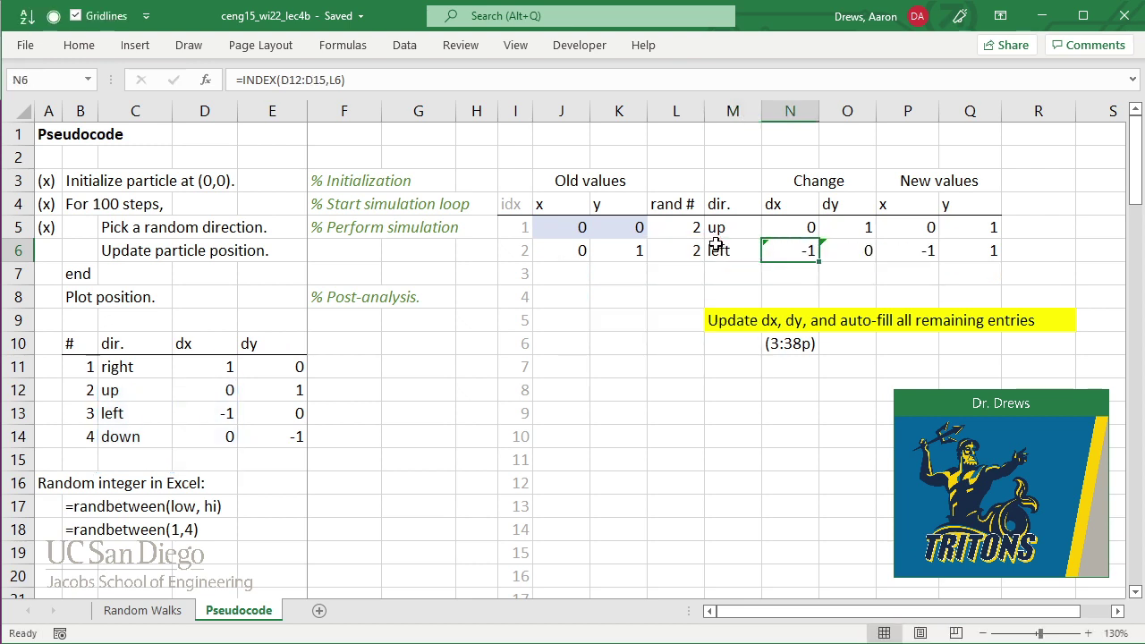
{"action": "double_click", "coordinate": [721, 251]}
{"action": "left_click", "coordinate": [767, 251]}
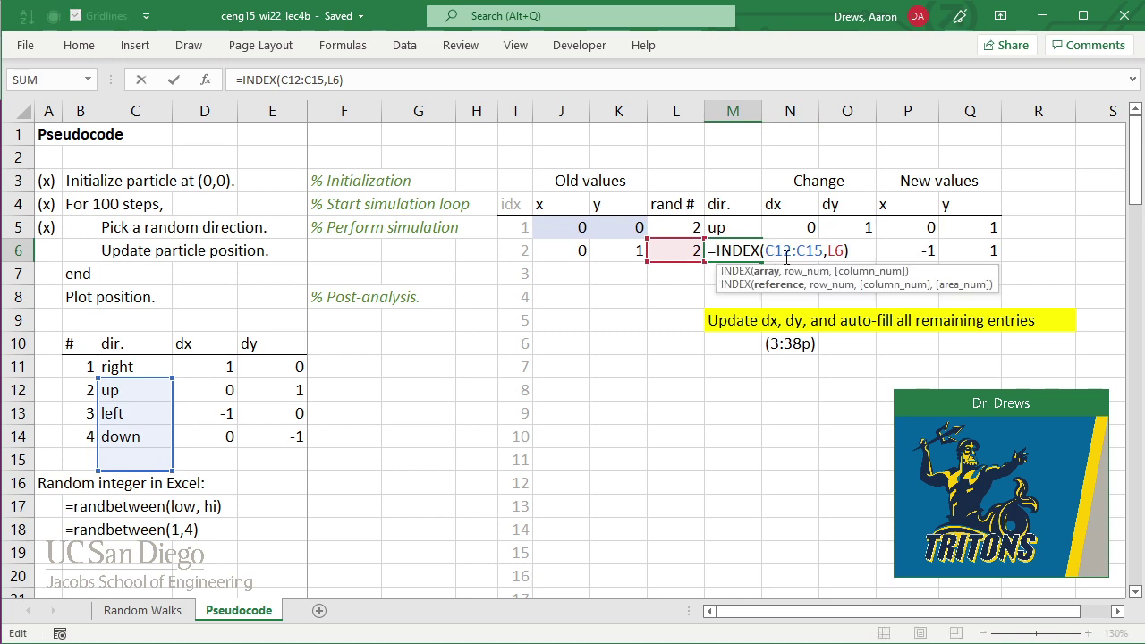
{"action": "type", "text": "$"}
{"action": "key", "text": "Right"}
{"action": "type", "text": "$"}
{"action": "key", "text": "Right"}
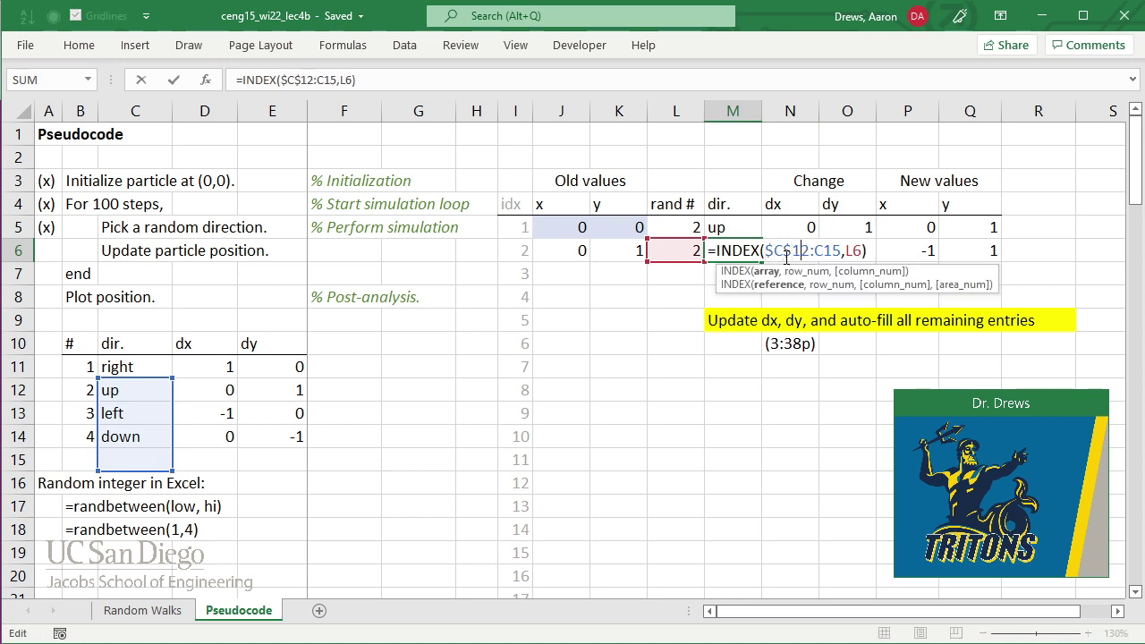
{"action": "key", "text": "Delete"}
{"action": "type", "text": "1"}
{"action": "key", "text": "Right"}
{"action": "key", "text": "Right"}
Step: Change the end of the lookup range to $C$14 so M6 reads =INDEX($C$11:$C$14,L6)
{"action": "key", "text": "Left"}
{"action": "type", "text": "$"}
{"action": "key", "text": "Right"}
{"action": "key", "text": "Right"}
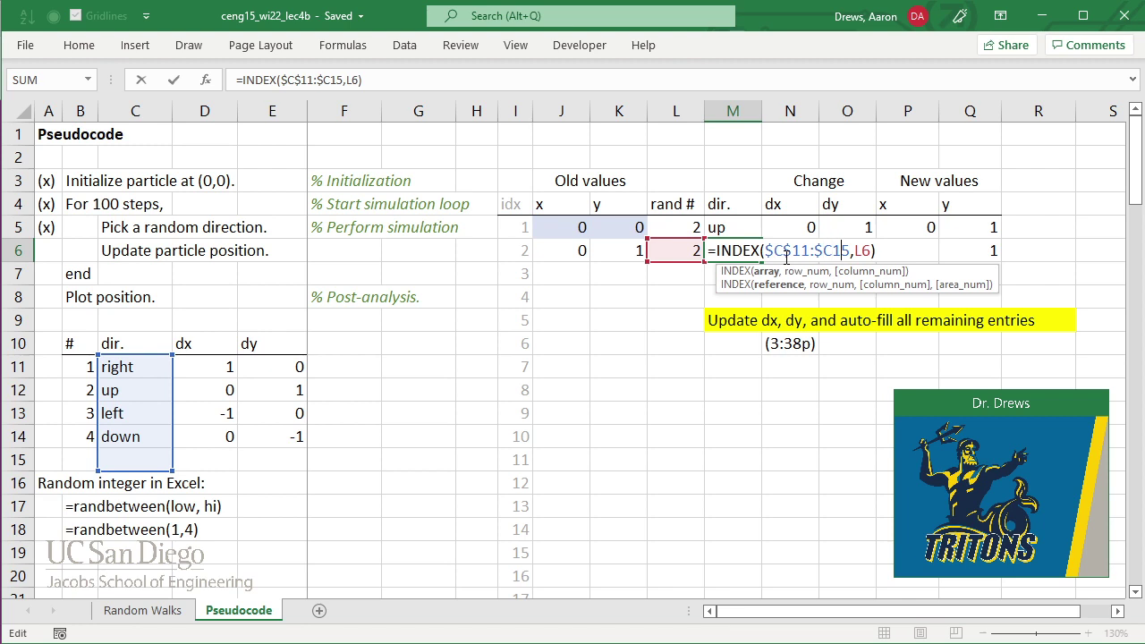
{"action": "key", "text": "Delete"}
{"action": "type", "text": "4"}
{"action": "key", "text": "Left"}
{"action": "key", "text": "Left"}
{"action": "type", "text": "$"}
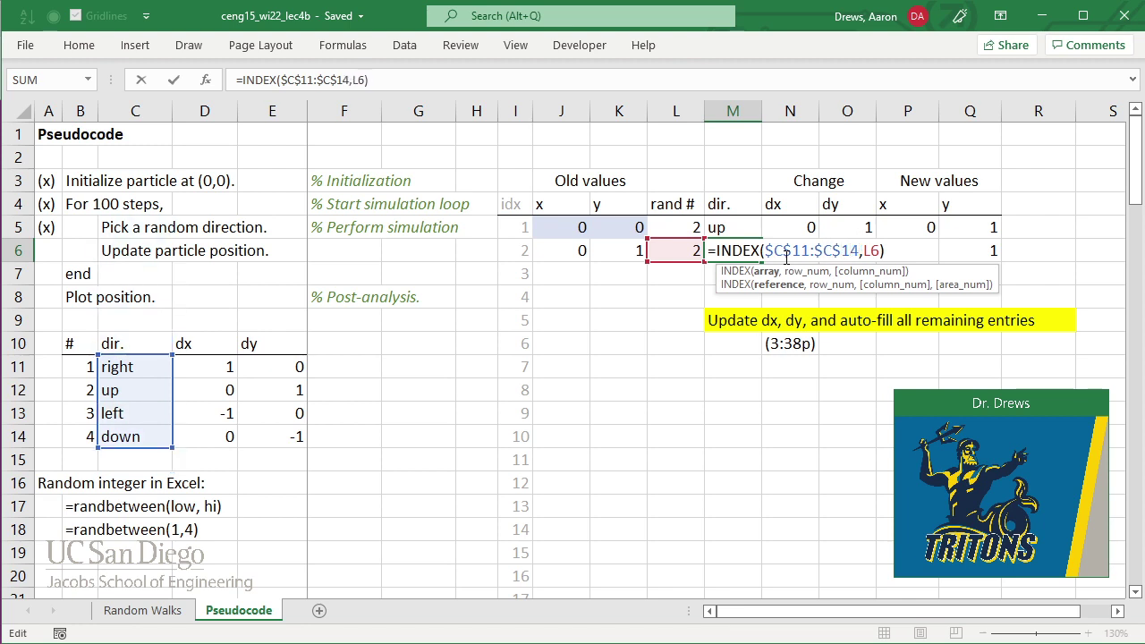
{"action": "key", "text": "Return"}
{"action": "key", "text": "Up"}
{"action": "key", "text": "F2"}
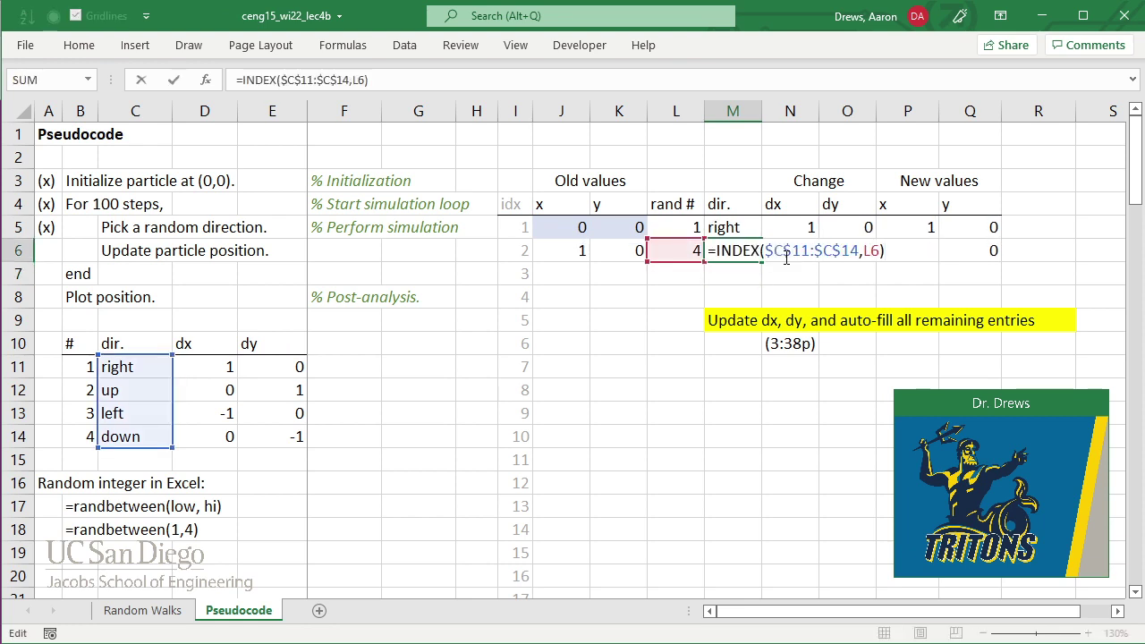
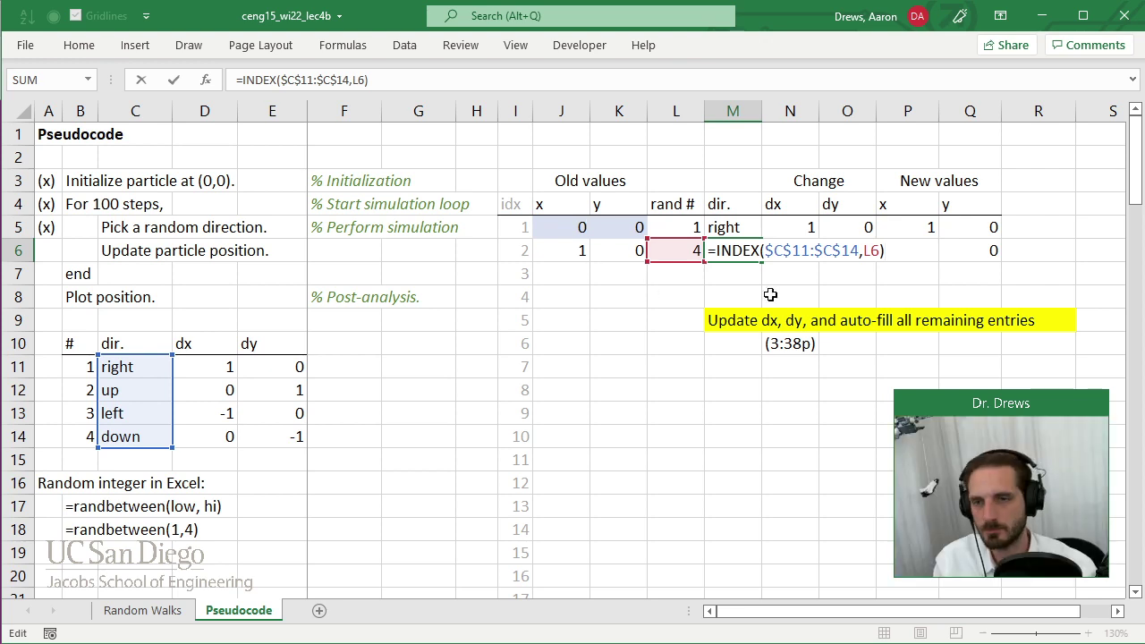
{"action": "key", "text": "ctrl+Return"}
Step: Delete the note and its time from M9:R10 and remove the yellow fill from those cells
{"action": "left_click_drag", "start_coordinate": [726, 322], "coordinate": [1023, 343]}
{"action": "key", "text": "Delete"}
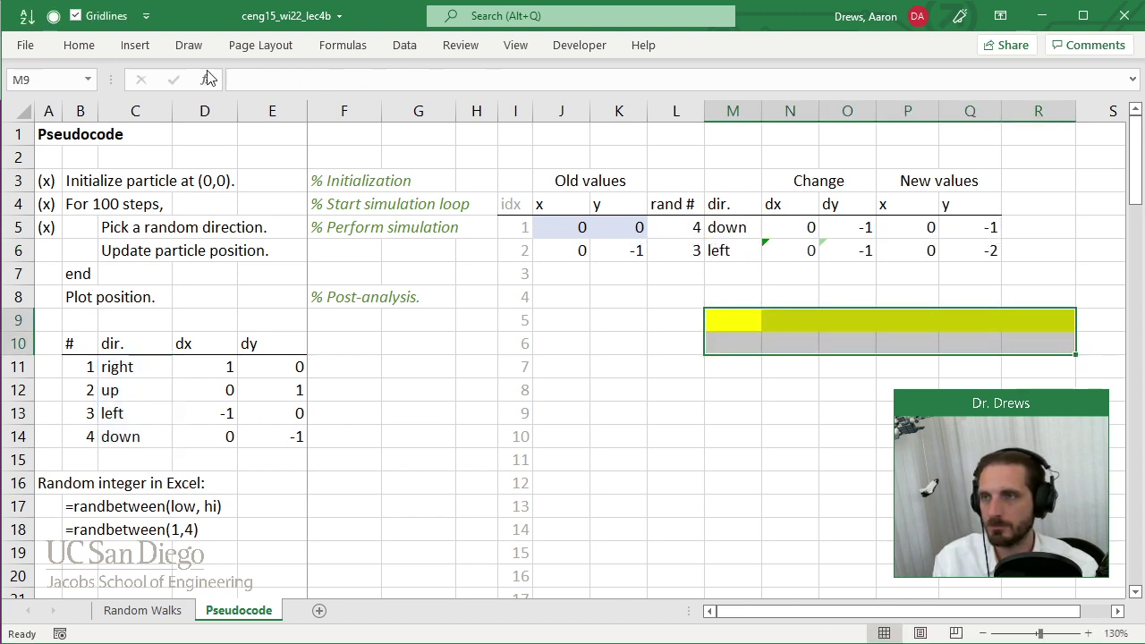
{"action": "left_click", "coordinate": [78, 44]}
{"action": "left_click", "coordinate": [245, 107]}
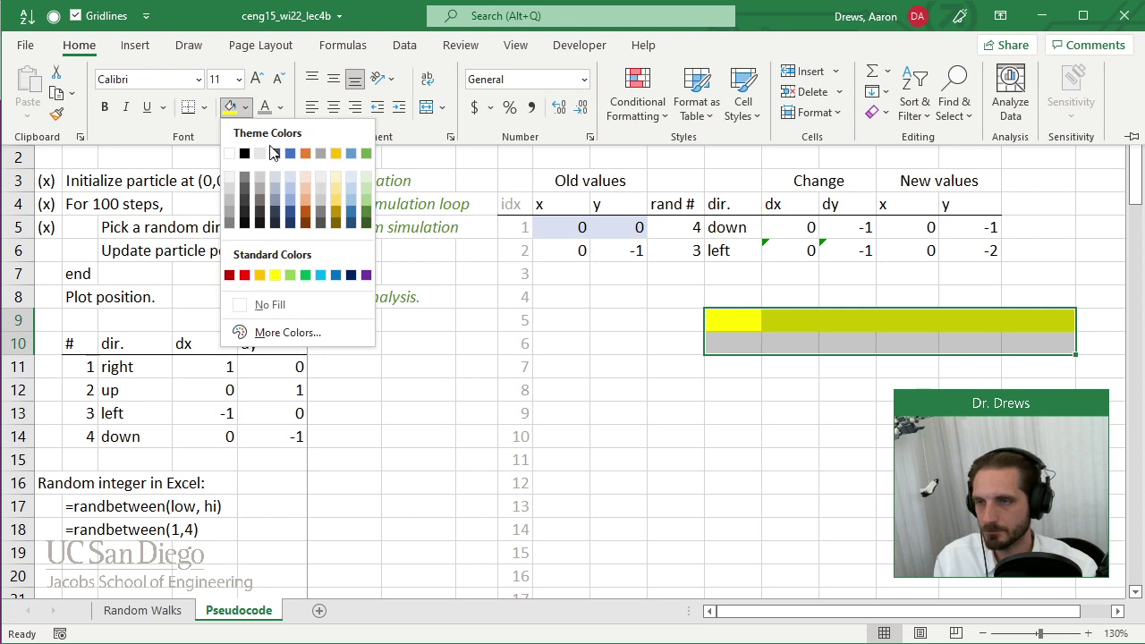
{"action": "left_click", "coordinate": [271, 304]}
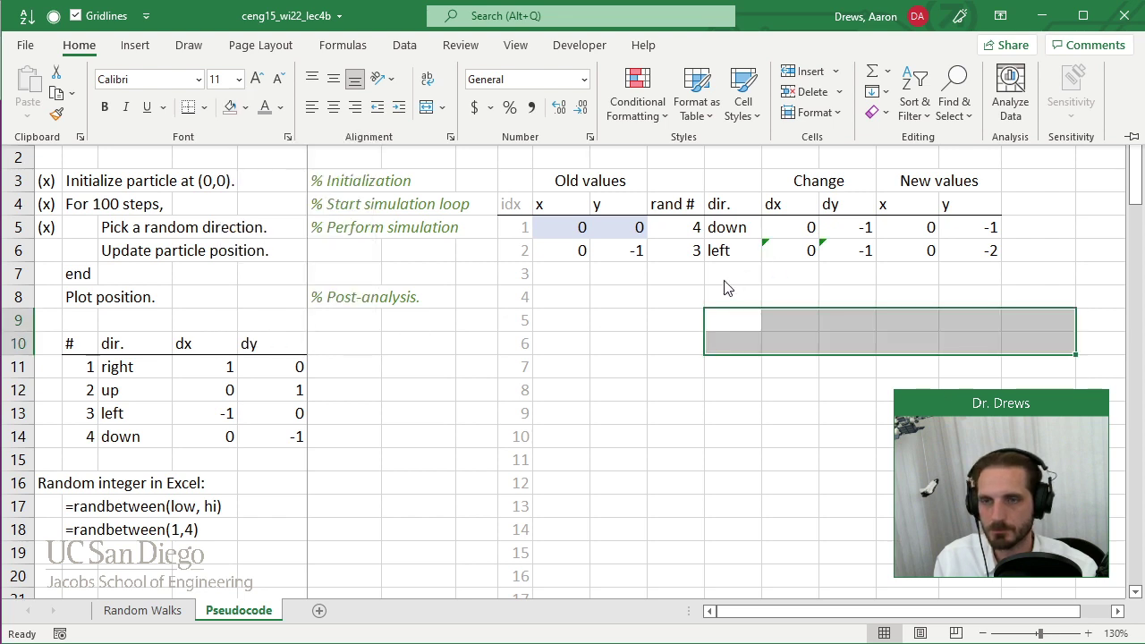
{"action": "left_click", "coordinate": [724, 286]}
{"action": "left_click", "coordinate": [716, 285]}
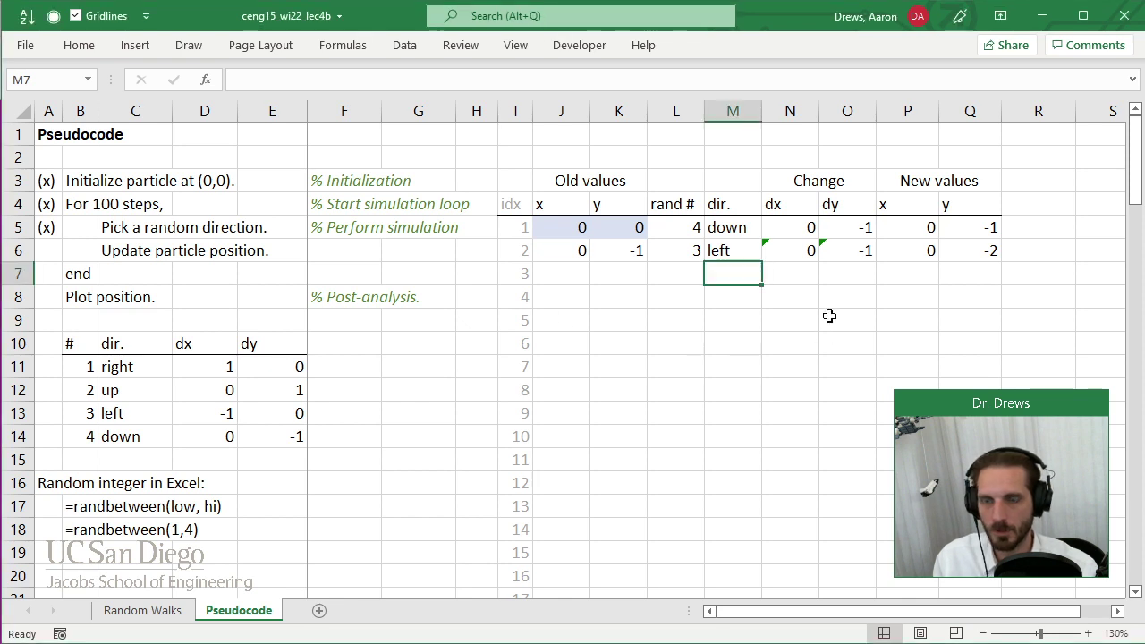
Step: Make the lookup range of the dx formula in N6 absolute as $D$12:$D$15
{"action": "left_click", "coordinate": [744, 250]}
{"action": "left_click", "coordinate": [799, 251]}
{"action": "double_click", "coordinate": [799, 251]}
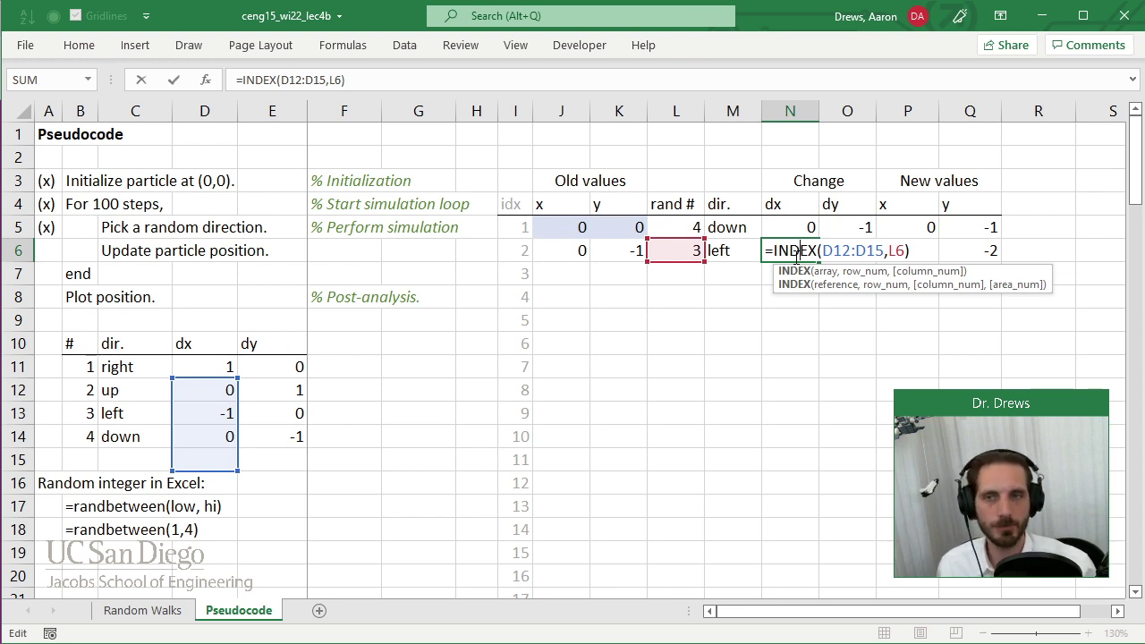
{"action": "key", "text": "Right"}
{"action": "key", "text": "Right"}
{"action": "key", "text": "Right"}
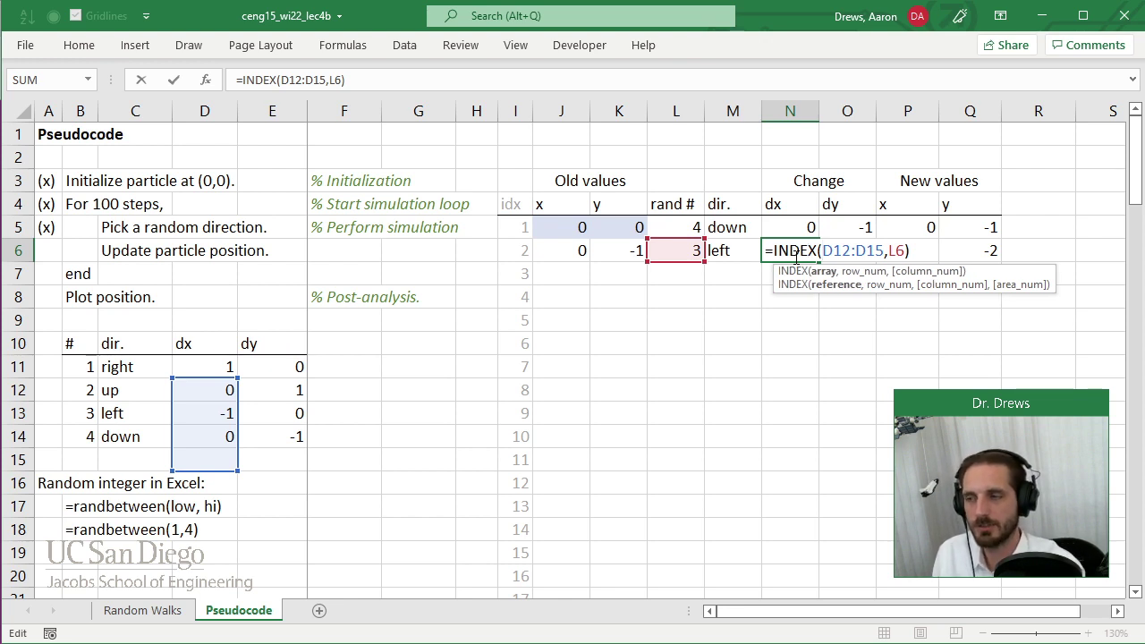
{"action": "type", "text": "$"}
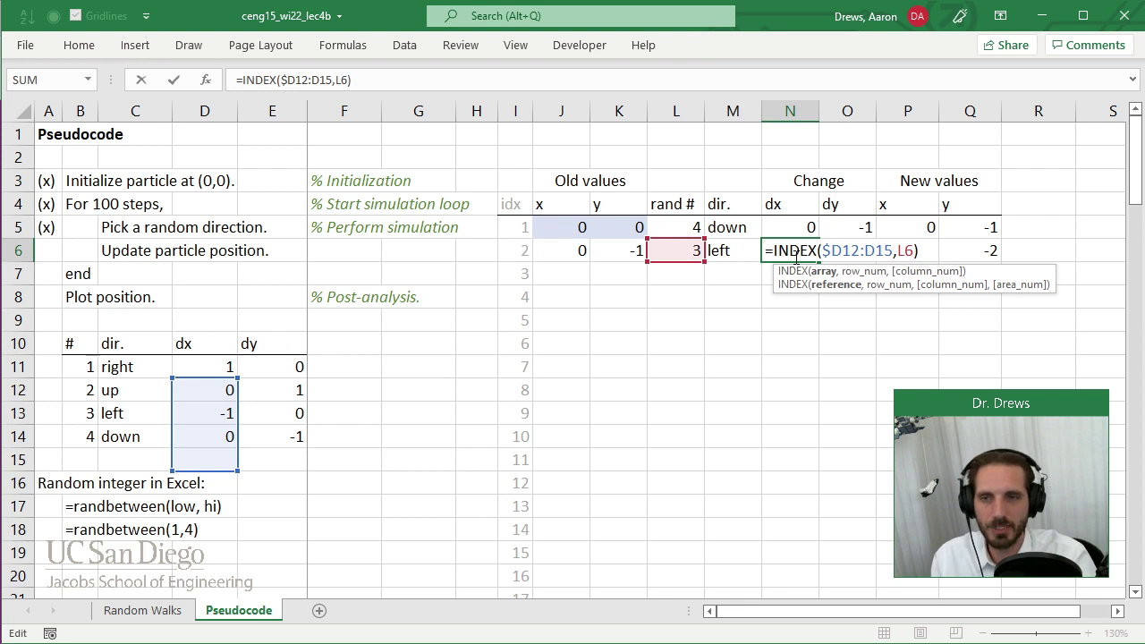
{"action": "key", "text": "Right"}
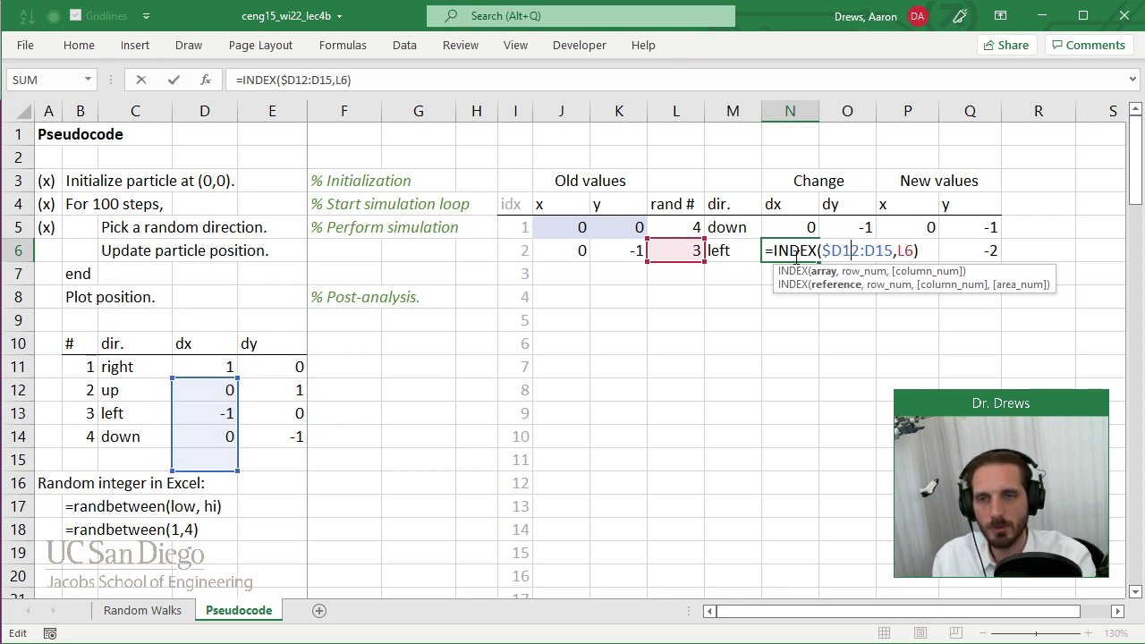
{"action": "type", "text": "$"}
{"action": "key", "text": "Right"}
{"action": "key", "text": "Right"}
{"action": "key", "text": "Right"}
{"action": "type", "text": "$"}
{"action": "key", "text": "Right"}
{"action": "type", "text": "$"}
{"action": "key", "text": "Left"}
{"action": "key", "text": "Left"}
{"action": "key", "text": "Left"}
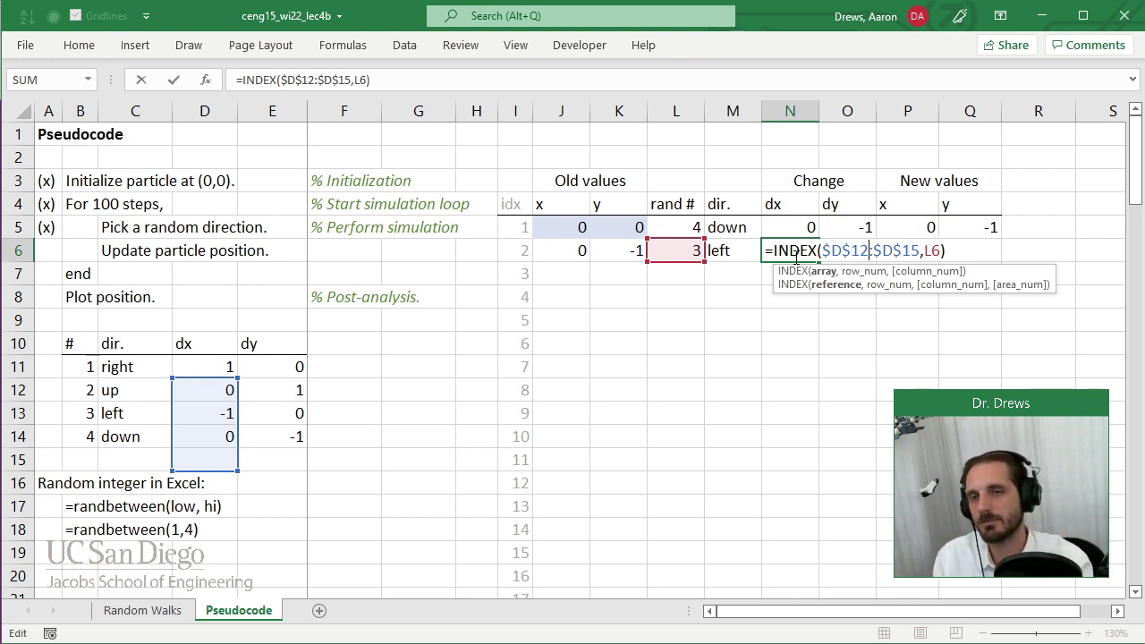
Step: Correct the rows of the dx lookup range so N6 reads =INDEX($D$11:$D$14,L6)
{"action": "key", "text": "BackSpace"}
{"action": "type", "text": "1"}
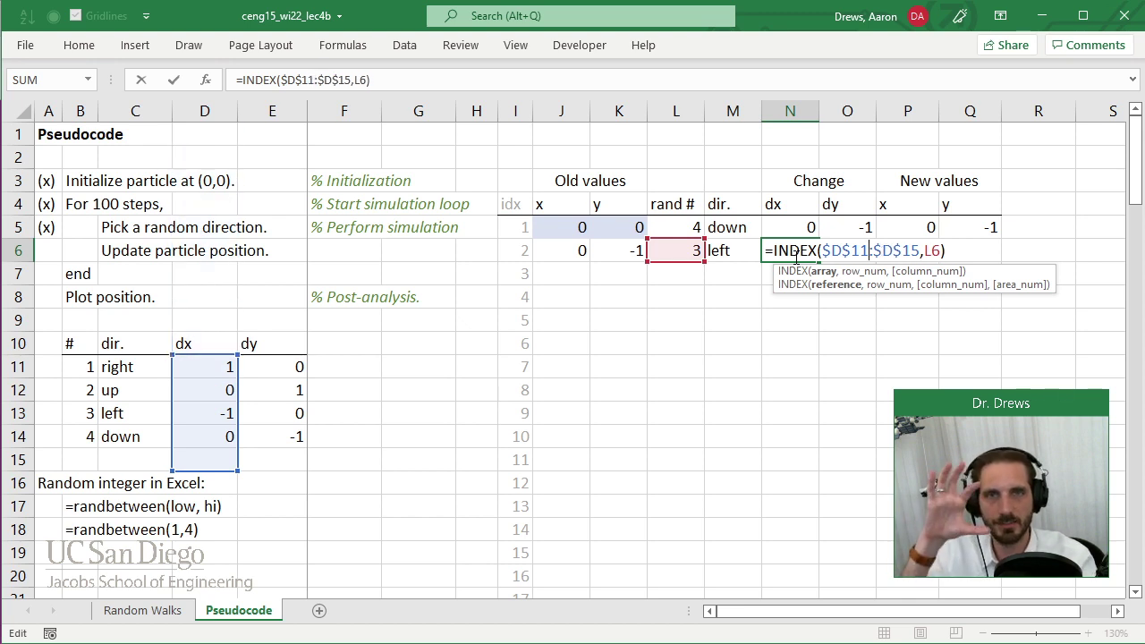
{"action": "key", "text": "Right"}
{"action": "key", "text": "Right"}
{"action": "key", "text": "Right"}
{"action": "key", "text": "Right"}
{"action": "key", "text": "Right"}
{"action": "key", "text": "BackSpace"}
{"action": "type", "text": "4"}
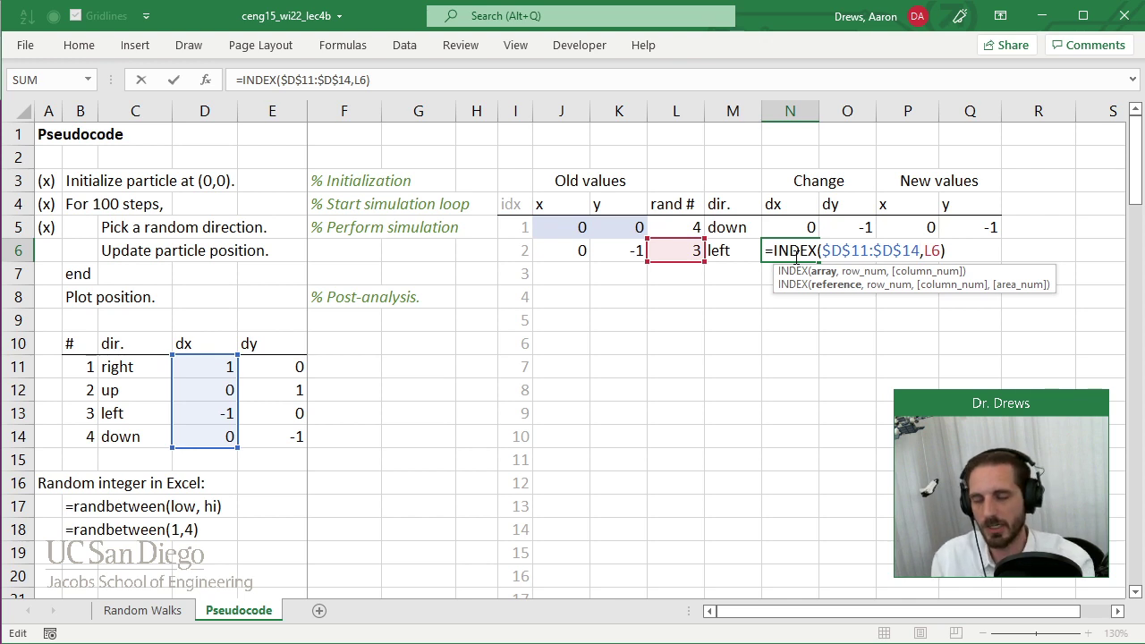
{"action": "key", "text": "Return"}
{"action": "key", "text": "Up"}
Step: Shift the lookup range of the dy formula in O6 to E11:E14
{"action": "key", "text": "Right"}
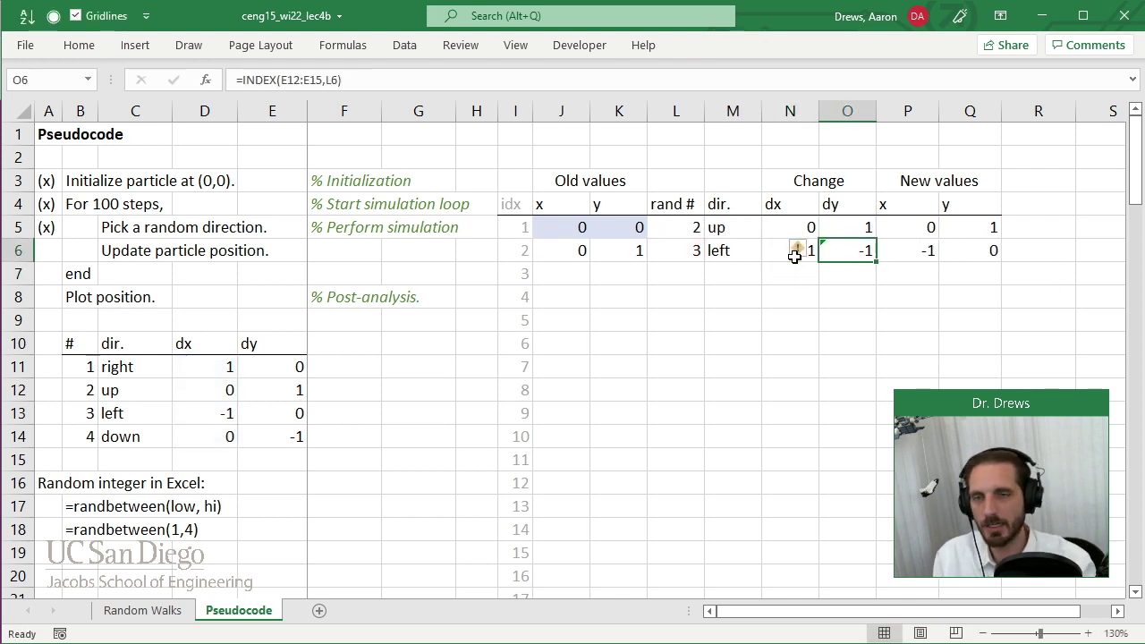
{"action": "double_click", "coordinate": [844, 247]}
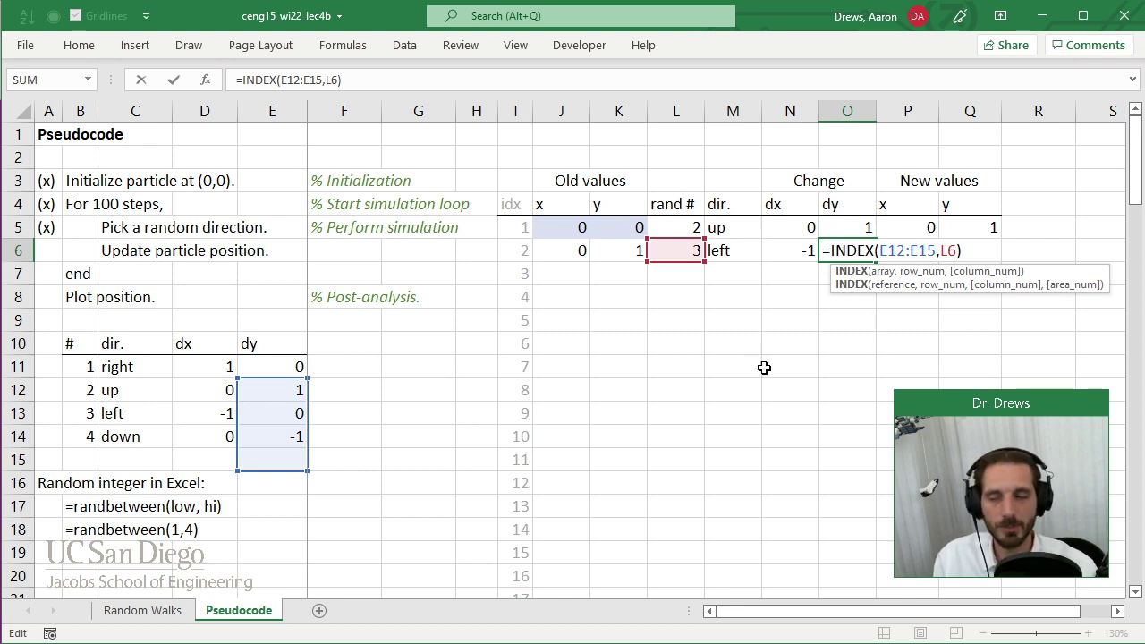
{"action": "left_click_drag", "start_coordinate": [278, 383], "coordinate": [211, 380]}
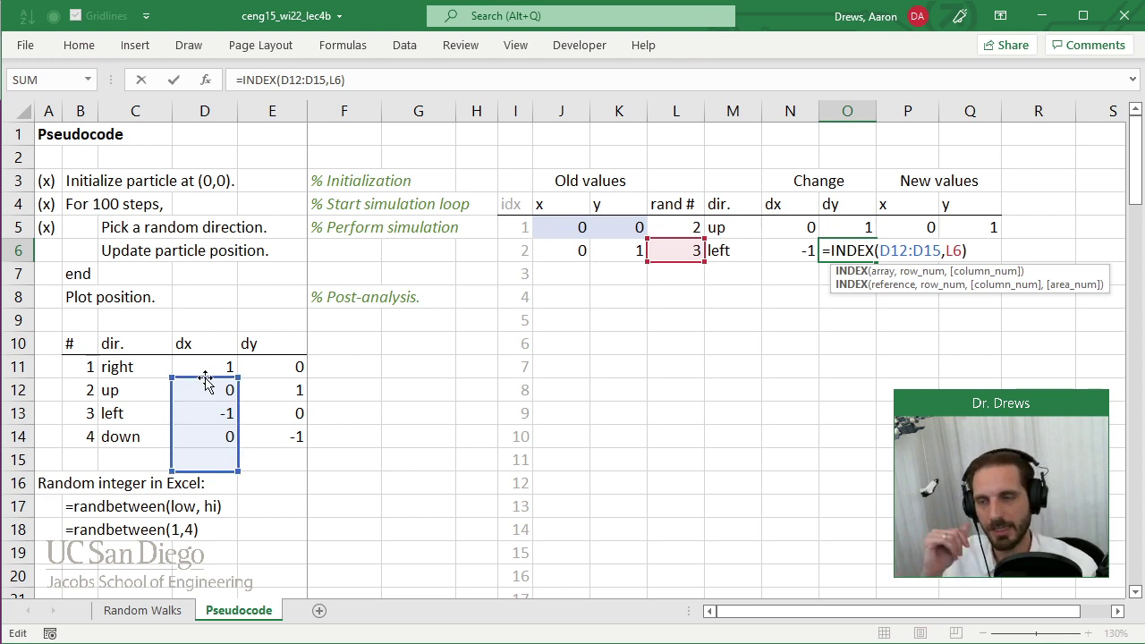
{"action": "left_click_drag", "start_coordinate": [205, 380], "coordinate": [287, 361]}
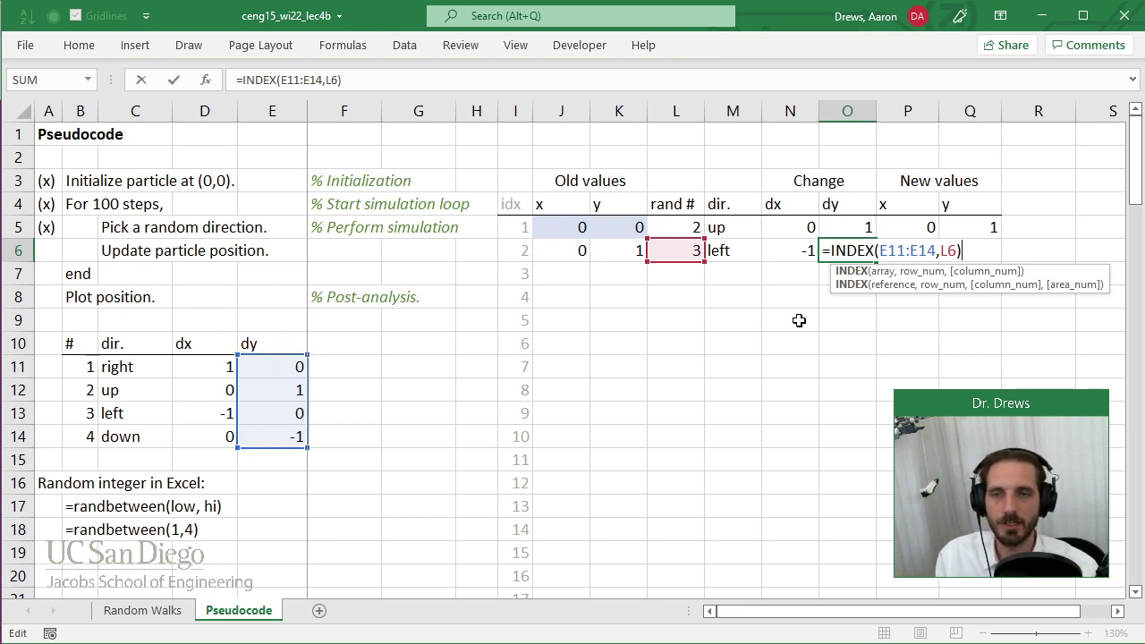
Step: Make the dy lookup range absolute so O6 reads =INDEX($E$11:$E$14,L6)
{"action": "left_click", "coordinate": [880, 250]}
{"action": "type", "text": "$"}
{"action": "key", "text": "Right"}
{"action": "type", "text": "$"}
{"action": "key", "text": "Right"}
{"action": "key", "text": "Right"}
{"action": "key", "text": "Right"}
{"action": "key", "text": "Right"}
{"action": "type", "text": "$"}
{"action": "key", "text": "Right"}
{"action": "type", "text": "$"}
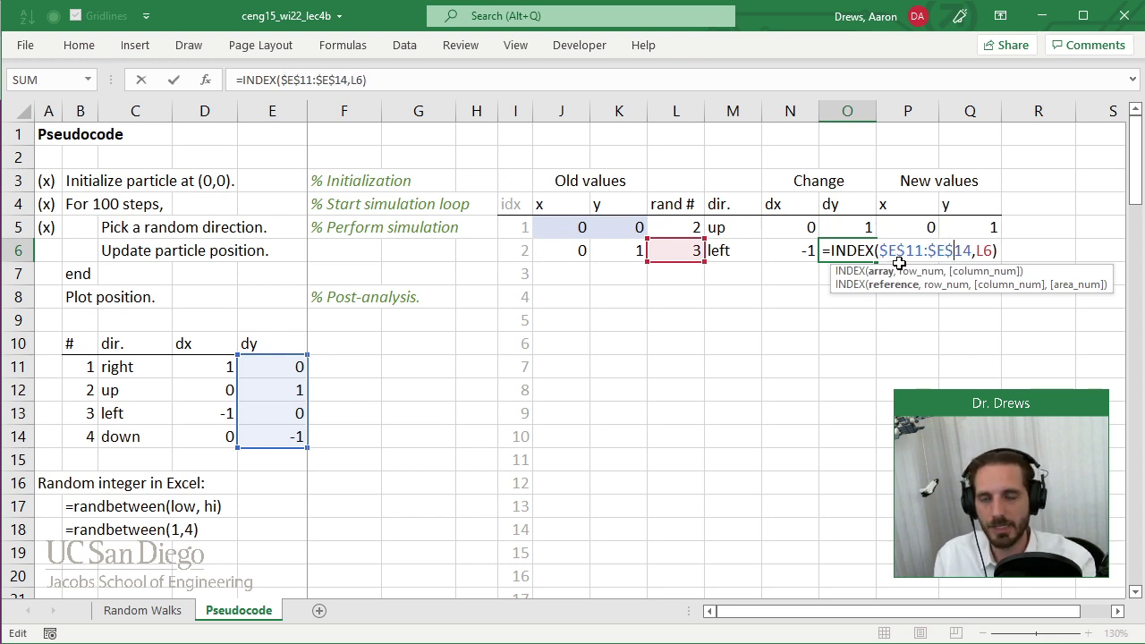
{"action": "key", "text": "Return"}
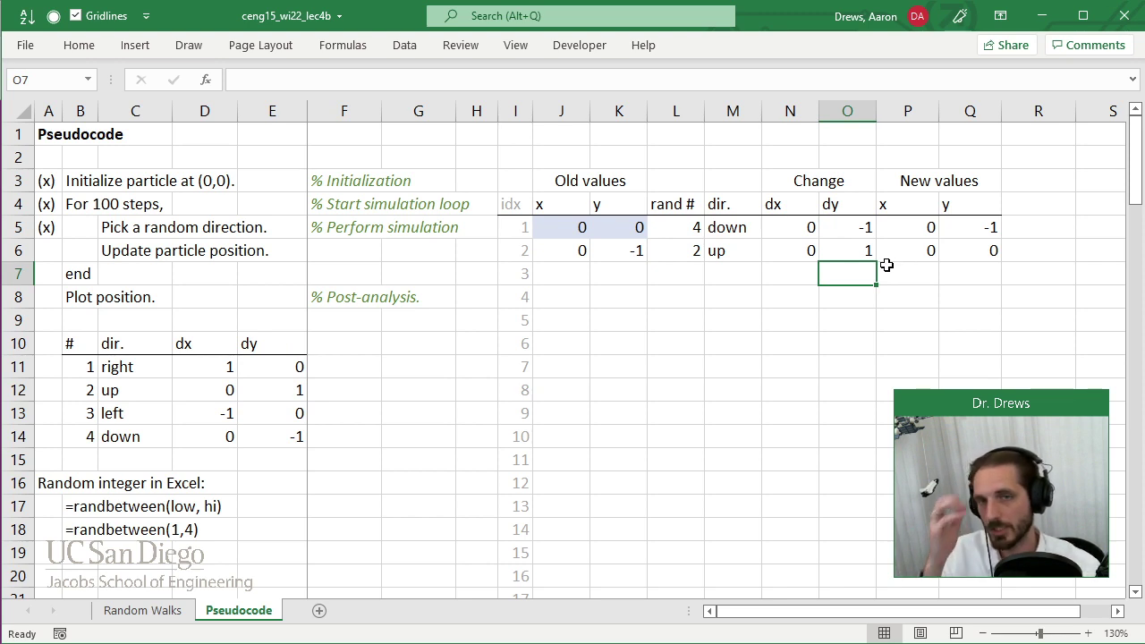
Step: Inspect the cell references of the new x and y formulas in P6 and Q6 without editing them
{"action": "double_click", "coordinate": [906, 252]}
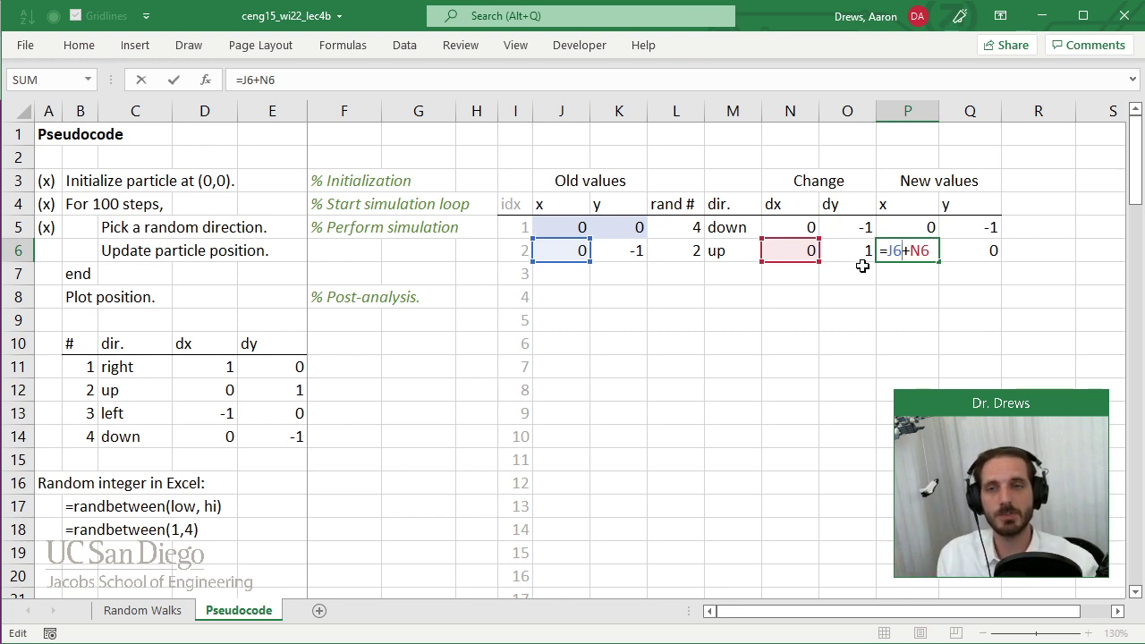
{"action": "key", "text": "Escape"}
{"action": "left_click", "coordinate": [982, 249]}
{"action": "double_click", "coordinate": [983, 252]}
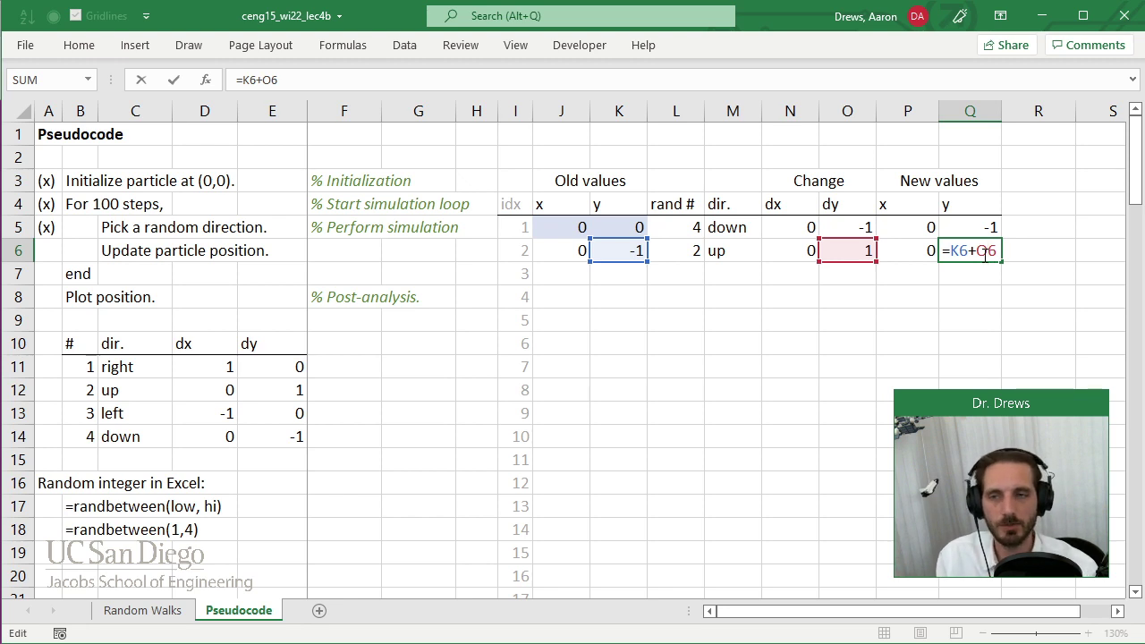
{"action": "key", "text": "Escape"}
Step: Enter the comment "% First iteration is usually hardest" in R6 and italicize it
{"action": "left_click", "coordinate": [1045, 254]}
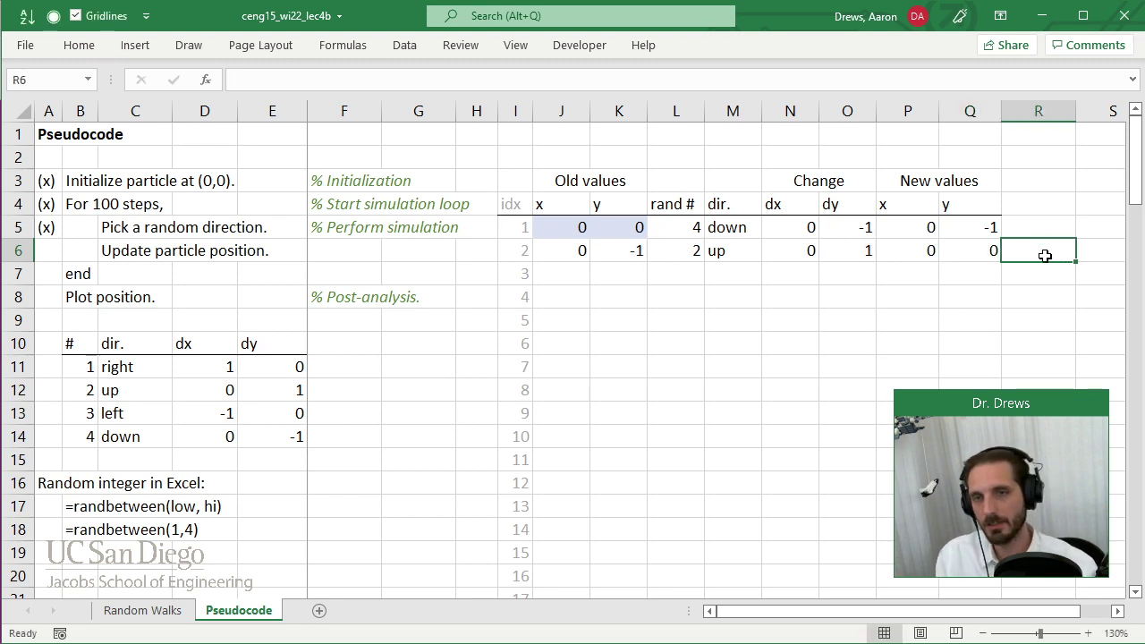
{"action": "left_click", "coordinate": [1119, 612]}
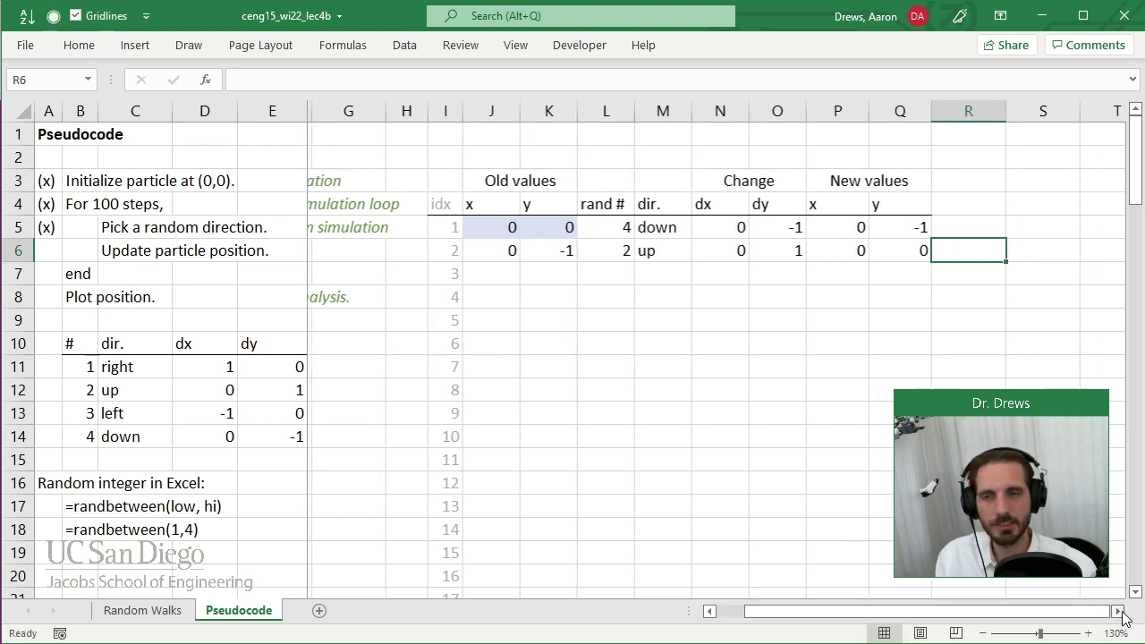
{"action": "left_click", "coordinate": [1119, 612]}
{"action": "type", "text": "%"}
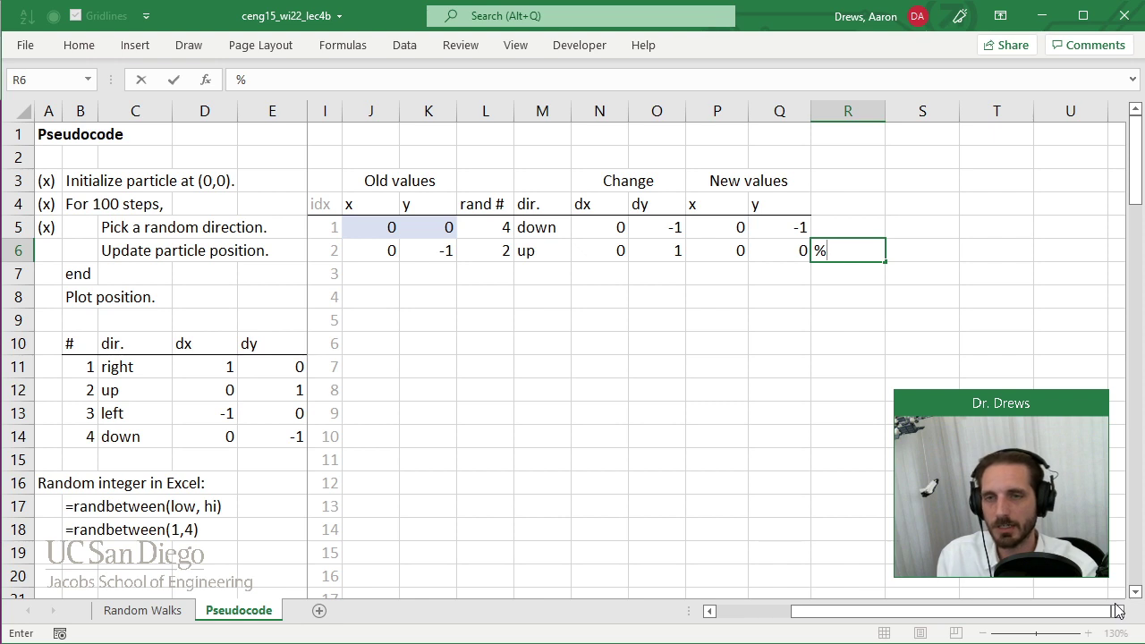
{"action": "type", "text": "First iteration is usually hardest"}
{"action": "key", "text": "Return"}
{"action": "key", "text": "Up"}
{"action": "key", "text": "ctrl+i"}
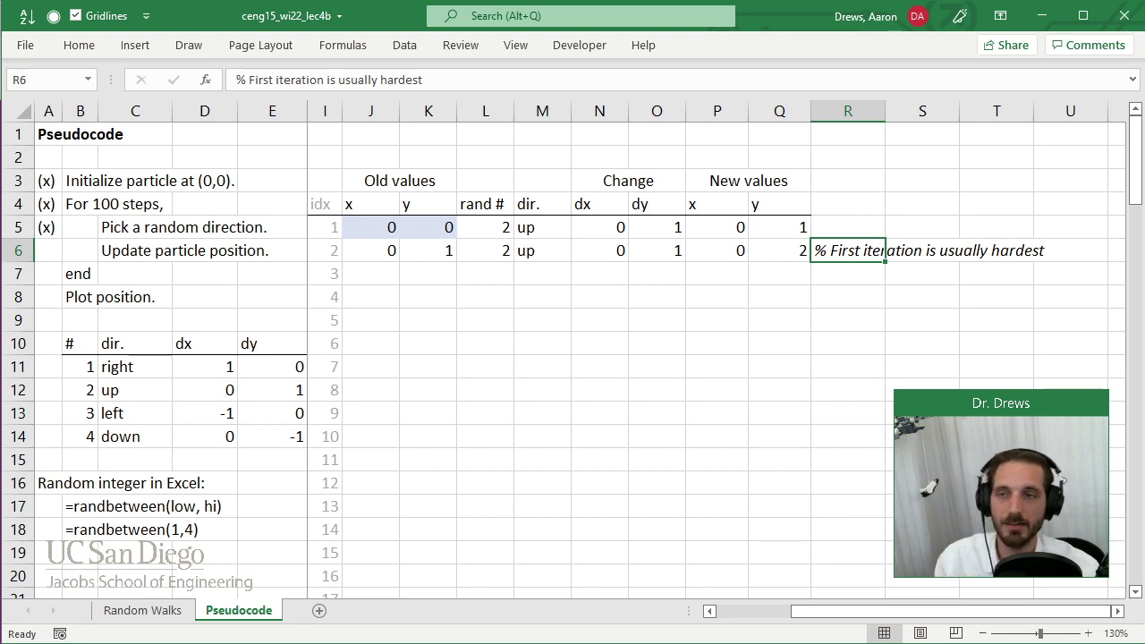
Step: Color the comment text in R6 dark green
{"action": "left_click", "coordinate": [80, 46]}
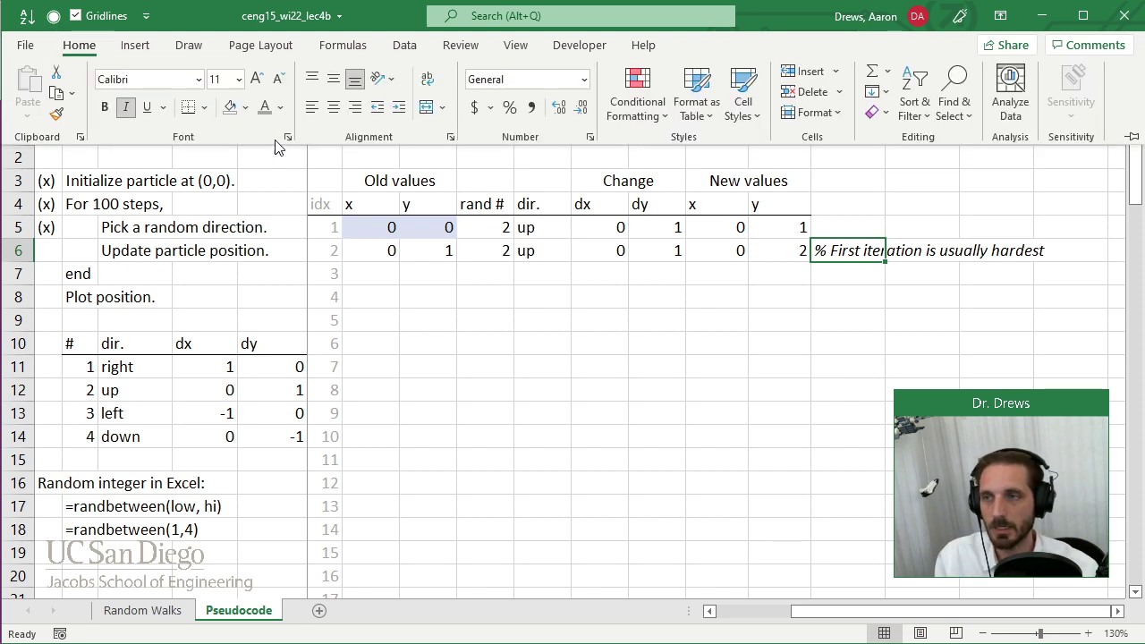
{"action": "left_click", "coordinate": [282, 109]}
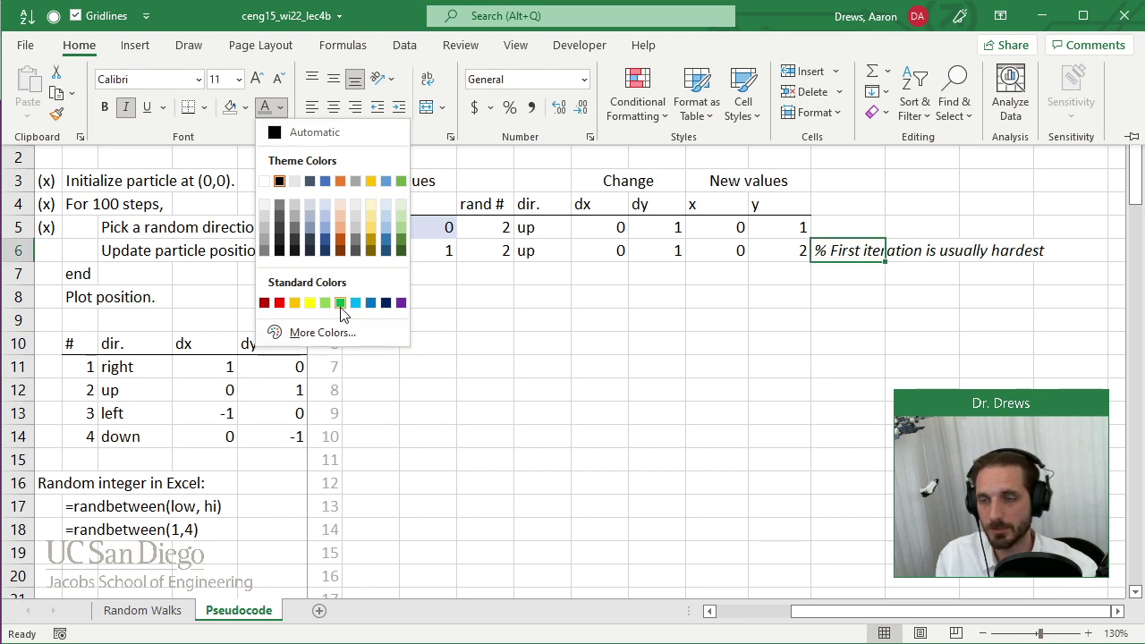
{"action": "left_click", "coordinate": [403, 243]}
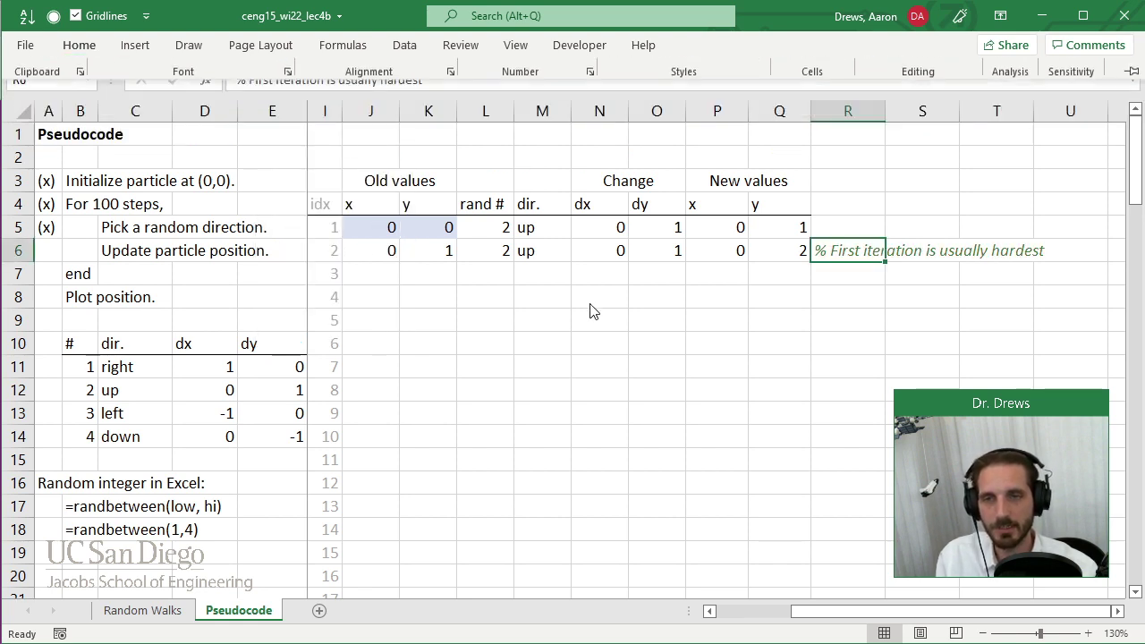
Step: Fill the second-step formulas J6:Q6 down through row 9
{"action": "left_click_drag", "start_coordinate": [964, 612], "coordinate": [861, 383]}
{"action": "left_click", "coordinate": [861, 383]}
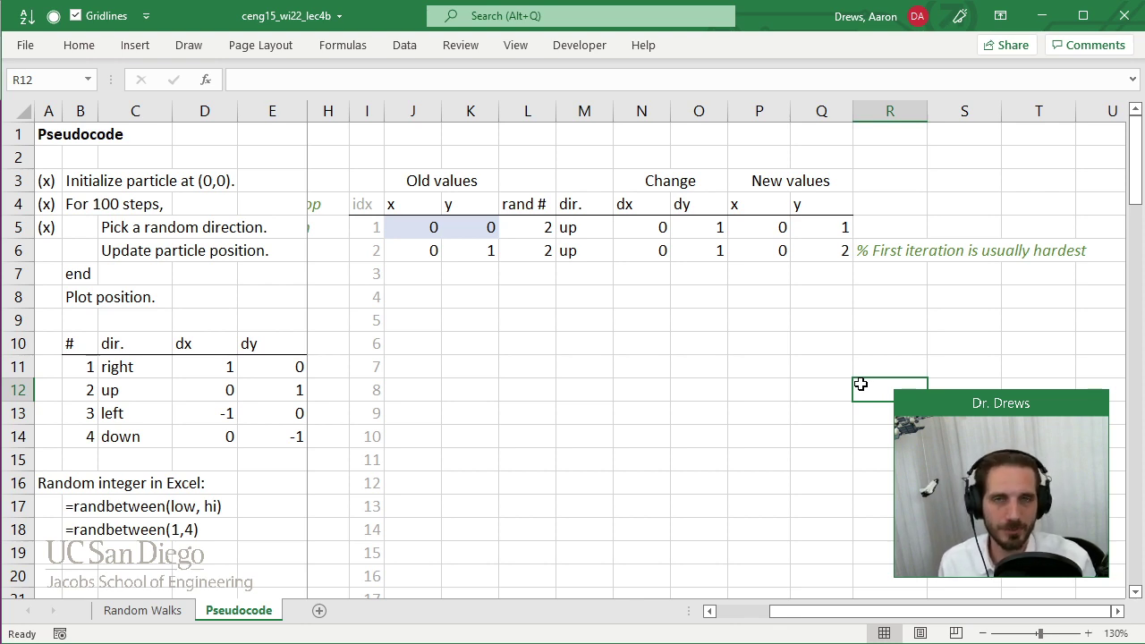
{"action": "left_click_drag", "start_coordinate": [435, 253], "coordinate": [823, 256]}
{"action": "type", "text": "0\t1\t2\tup\t0\t1\t0\t2"}
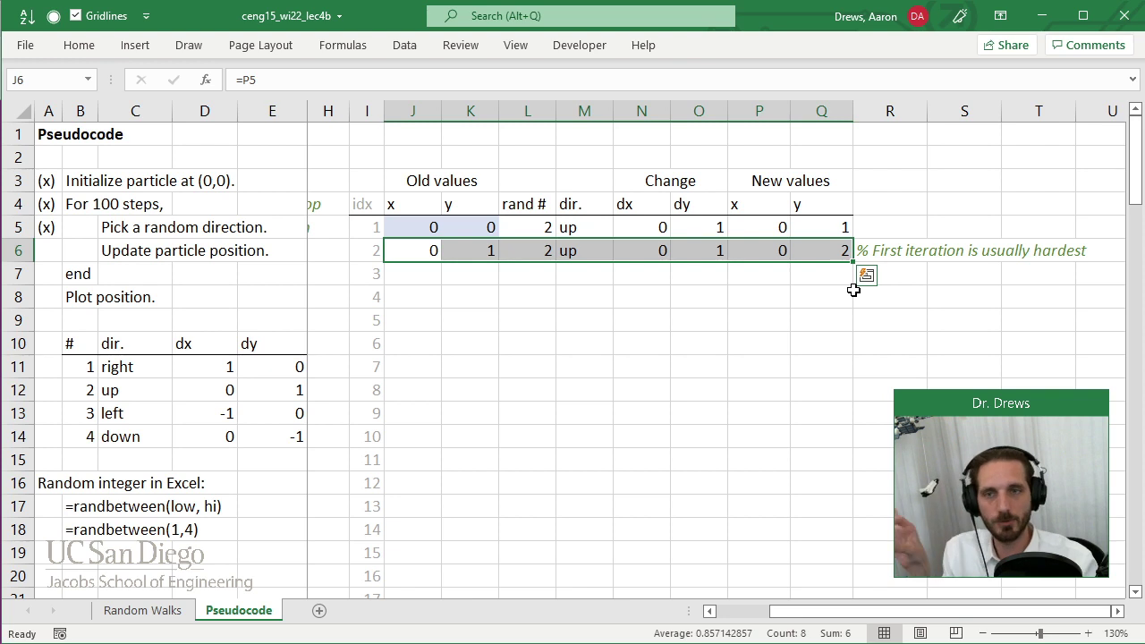
{"action": "left_click_drag", "start_coordinate": [853, 261], "coordinate": [859, 324]}
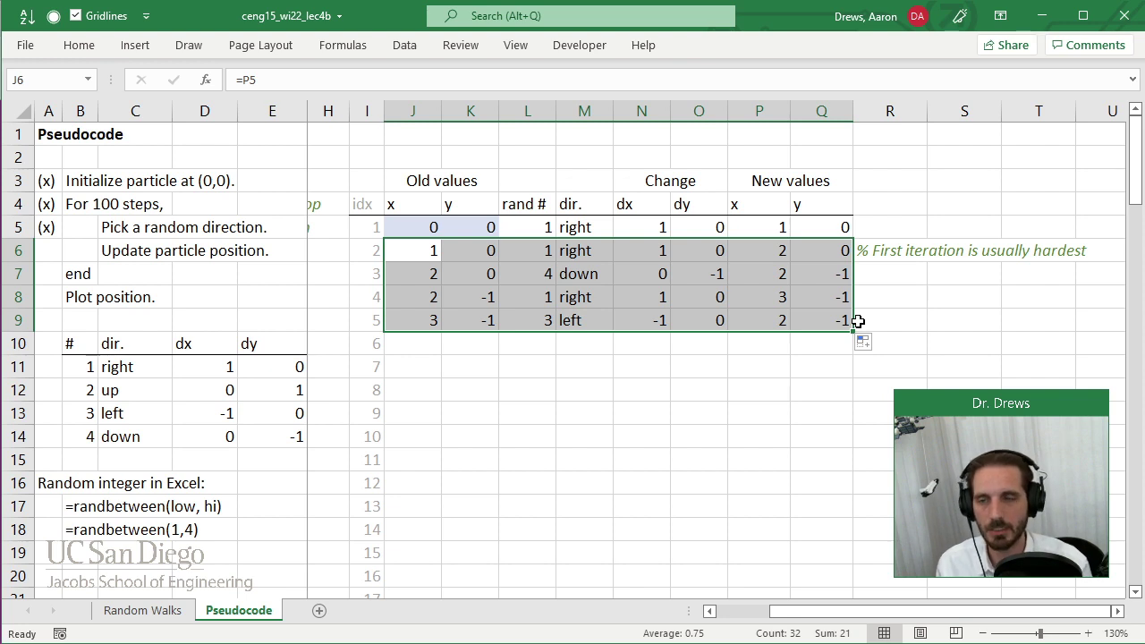
{"action": "left_click", "coordinate": [445, 375]}
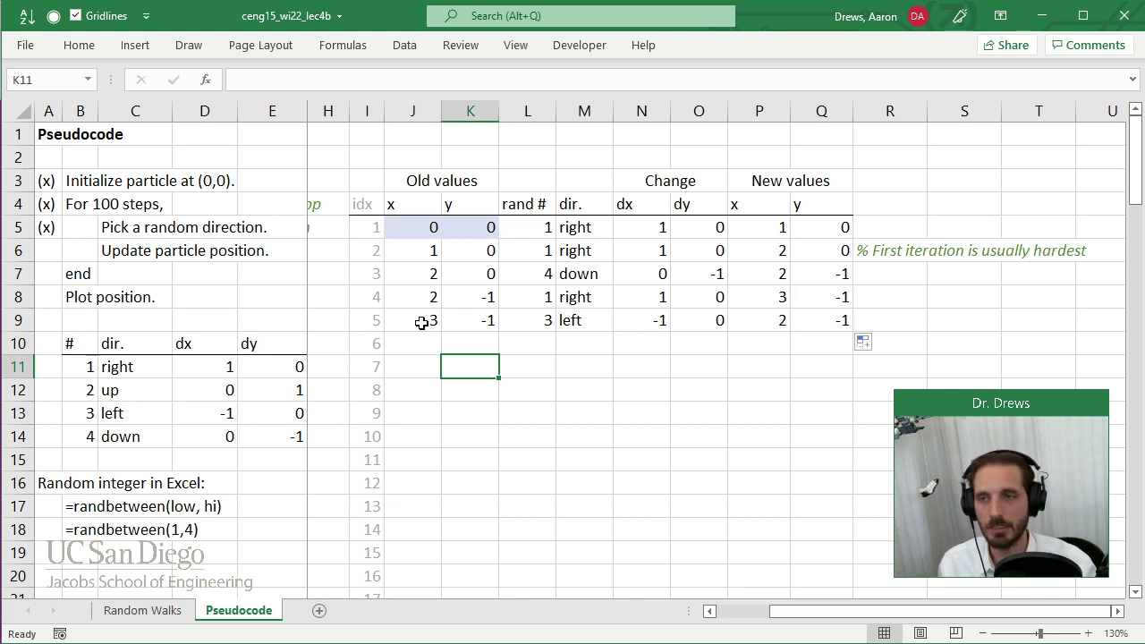
Step: Inspect the cell references of the filled formulas across row 9, from old x in J9 to new y in Q9, without editing them
{"action": "double_click", "coordinate": [421, 323]}
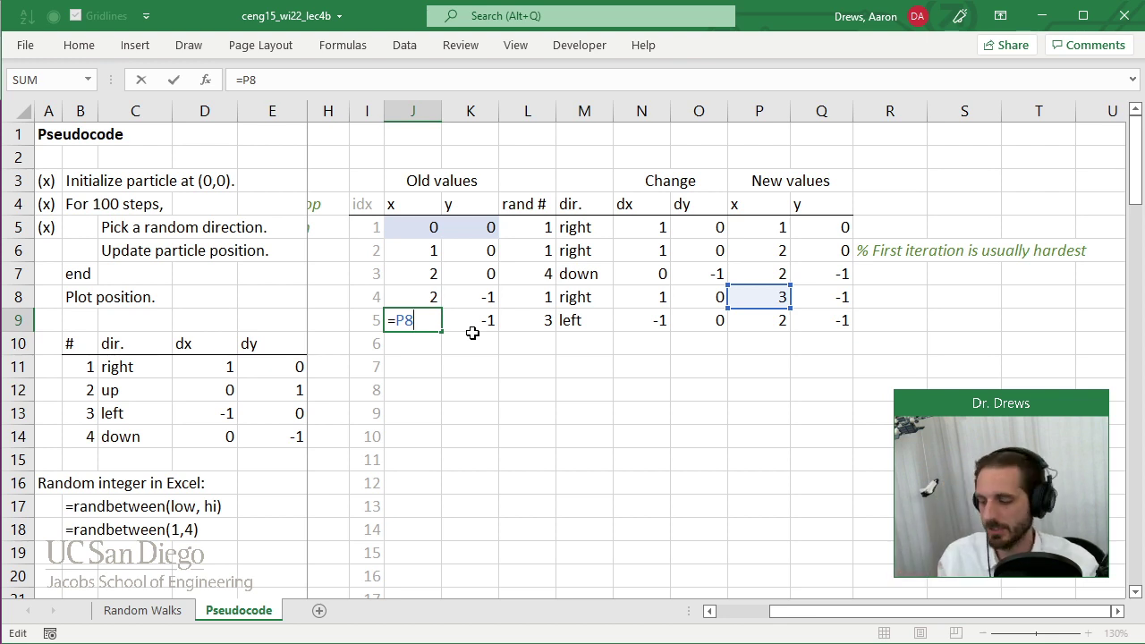
{"action": "key", "text": "Tab"}
{"action": "double_click", "coordinate": [494, 321]}
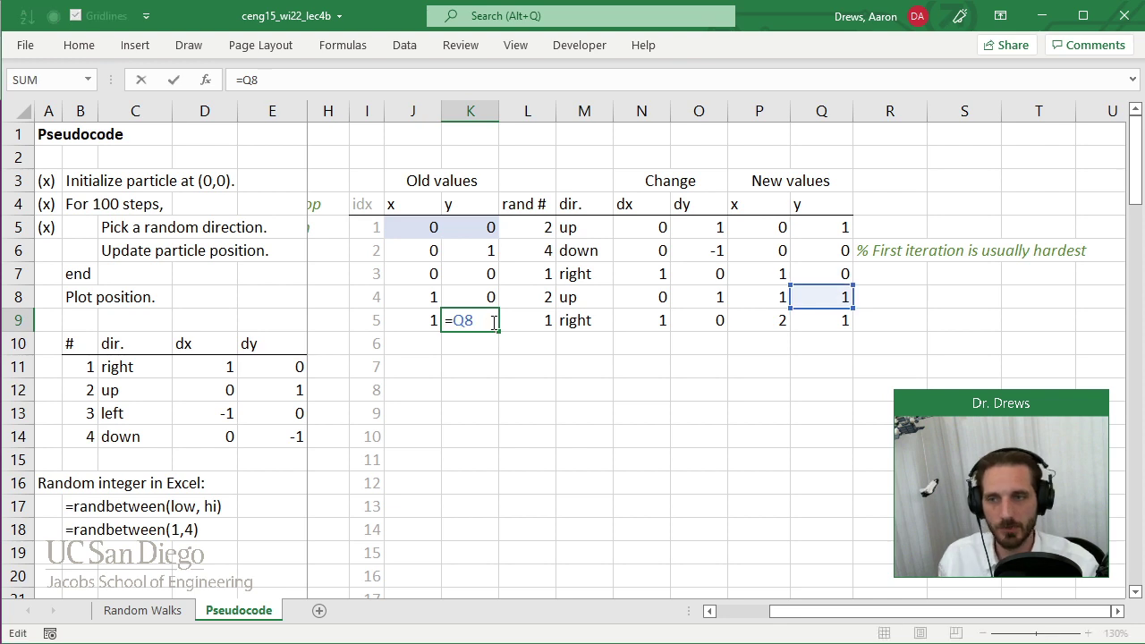
{"action": "key", "text": "Tab"}
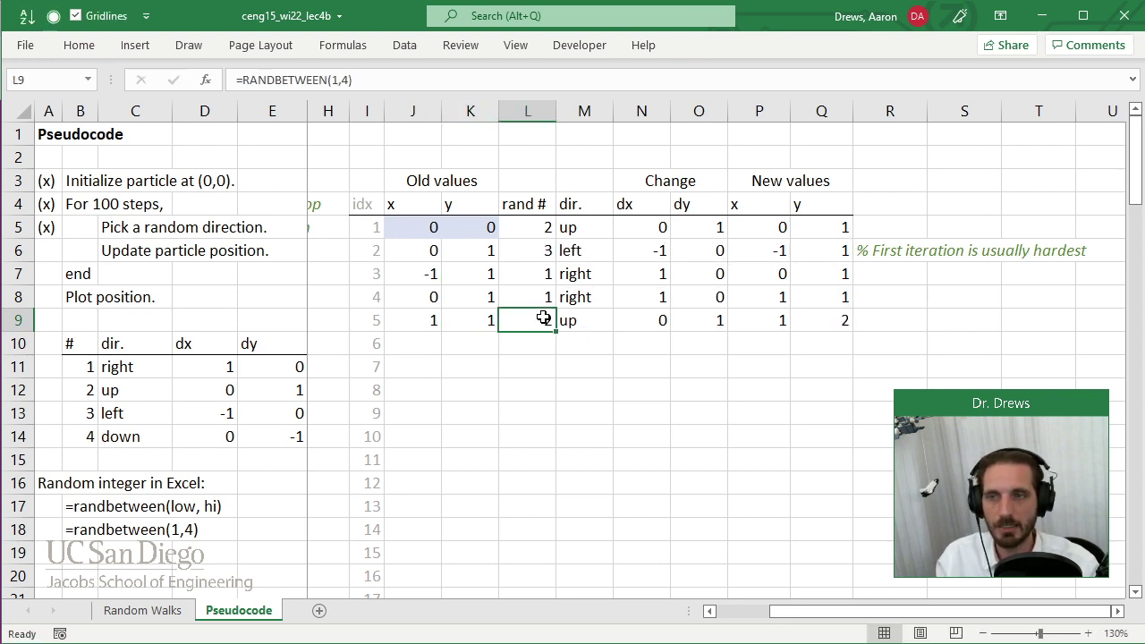
{"action": "double_click", "coordinate": [543, 318]}
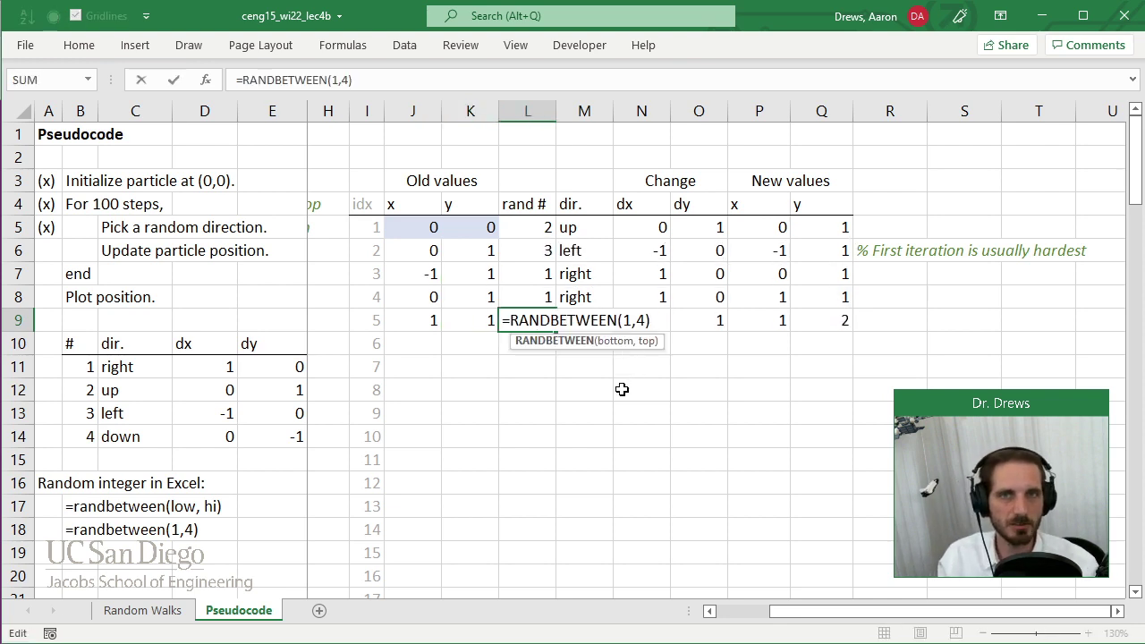
{"action": "key", "text": "Tab"}
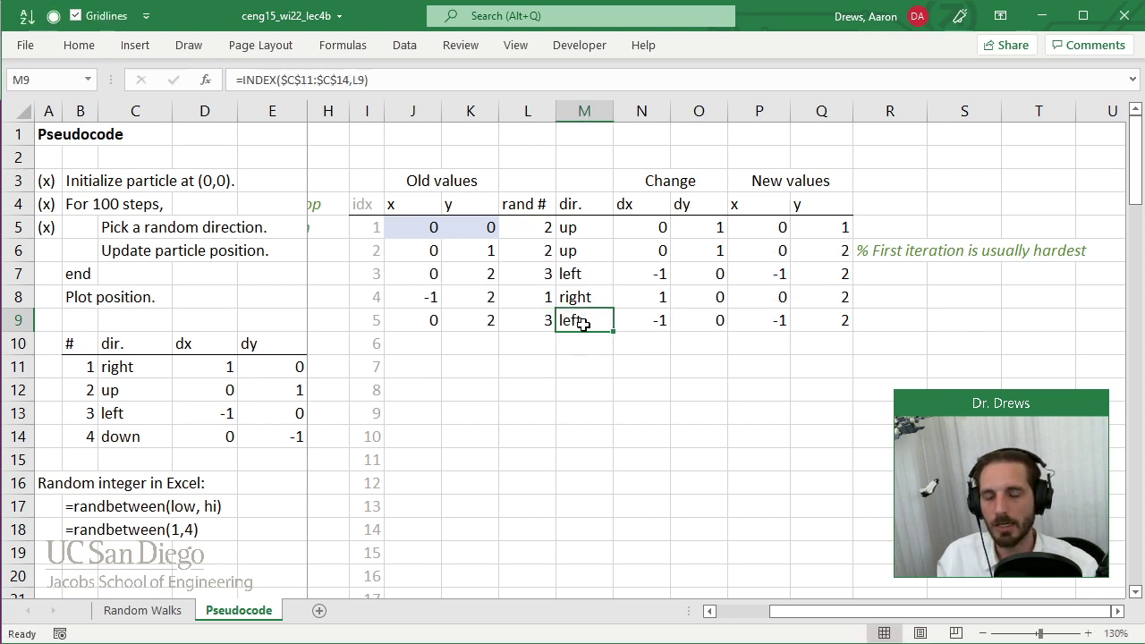
{"action": "left_click_drag", "start_coordinate": [518, 324], "coordinate": [686, 326]}
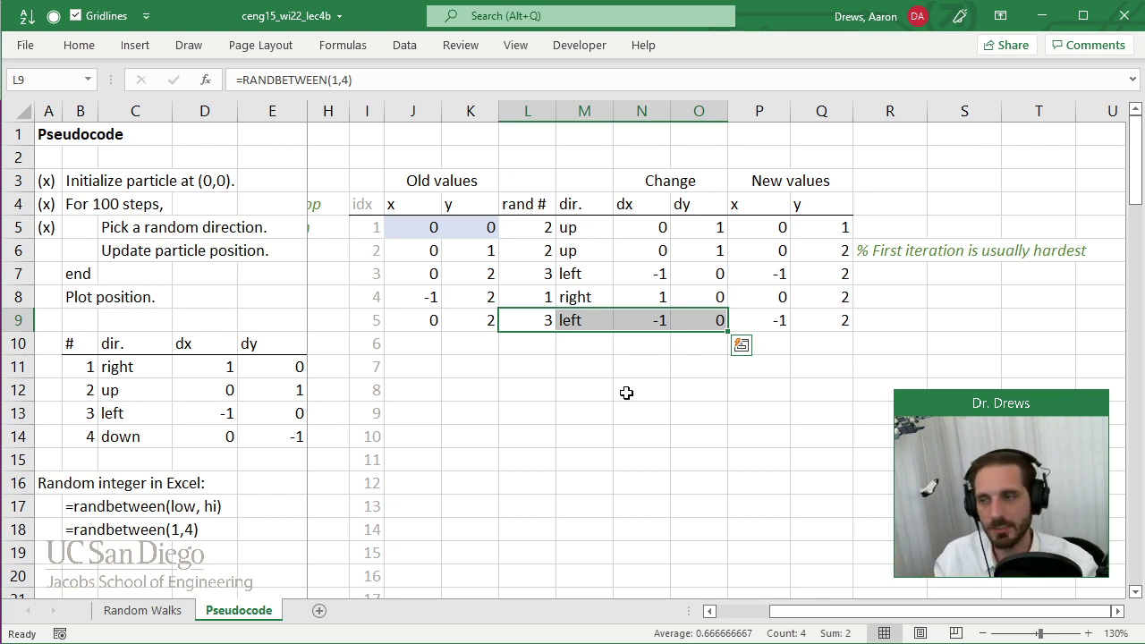
{"action": "double_click", "coordinate": [658, 322]}
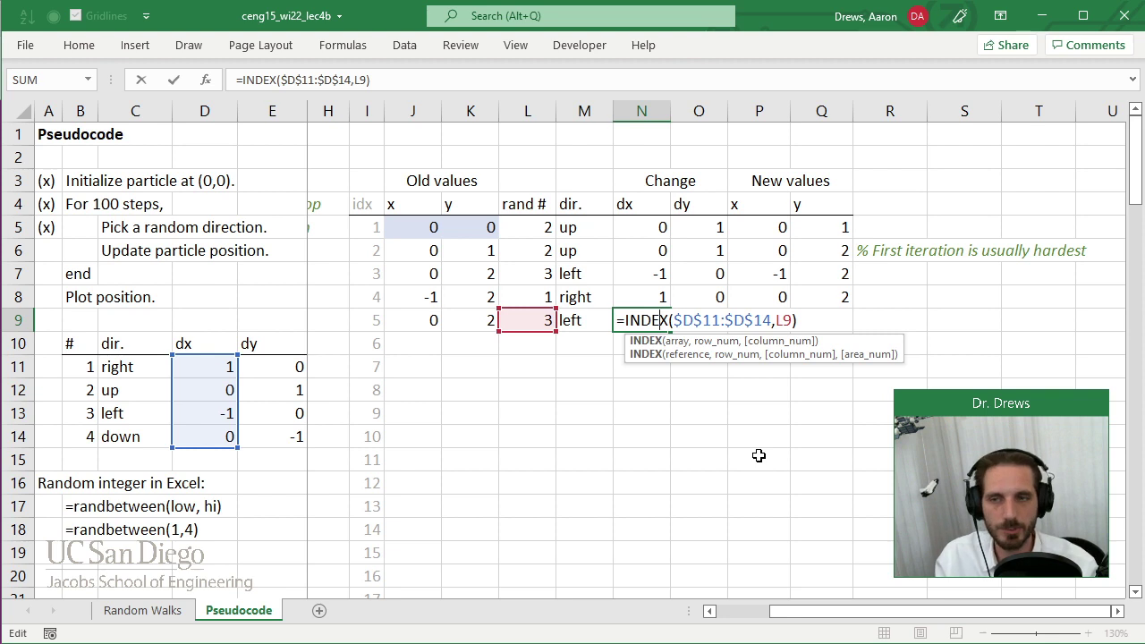
{"action": "key", "text": "Tab"}
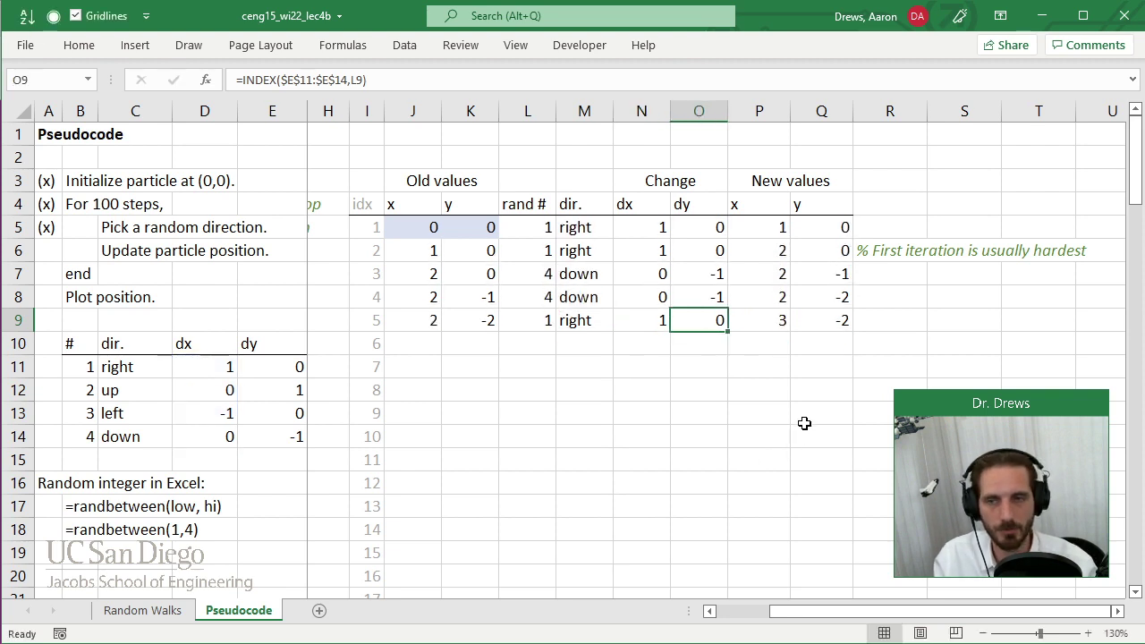
{"action": "key", "text": "Tab"}
{"action": "double_click", "coordinate": [778, 322]}
{"action": "key", "text": "Tab"}
{"action": "double_click", "coordinate": [820, 320]}
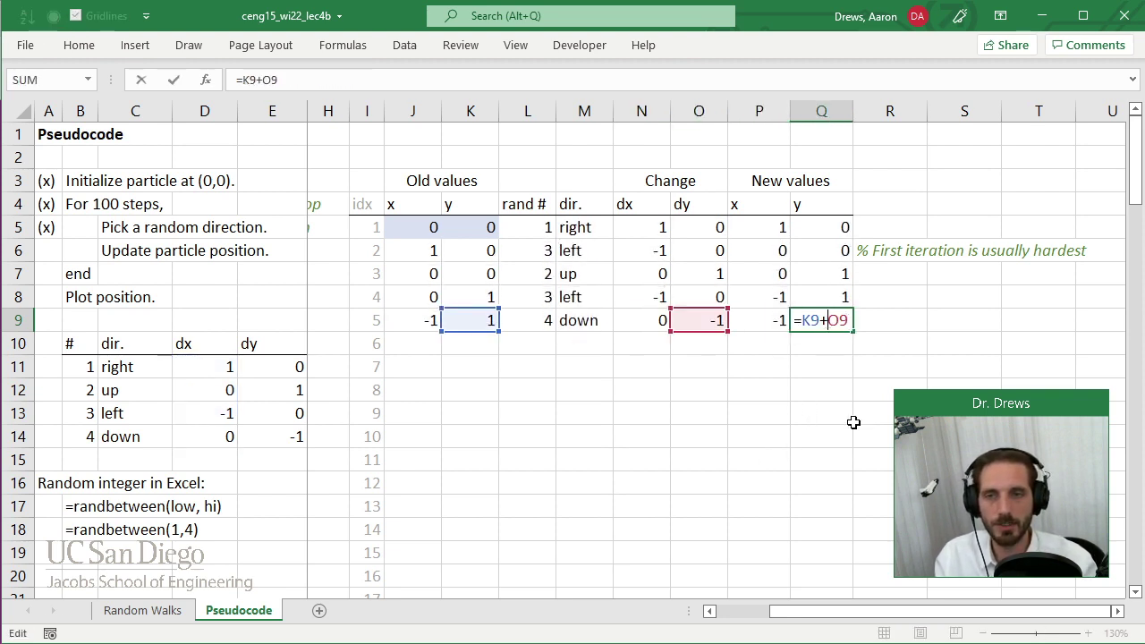
{"action": "key", "text": "Tab"}
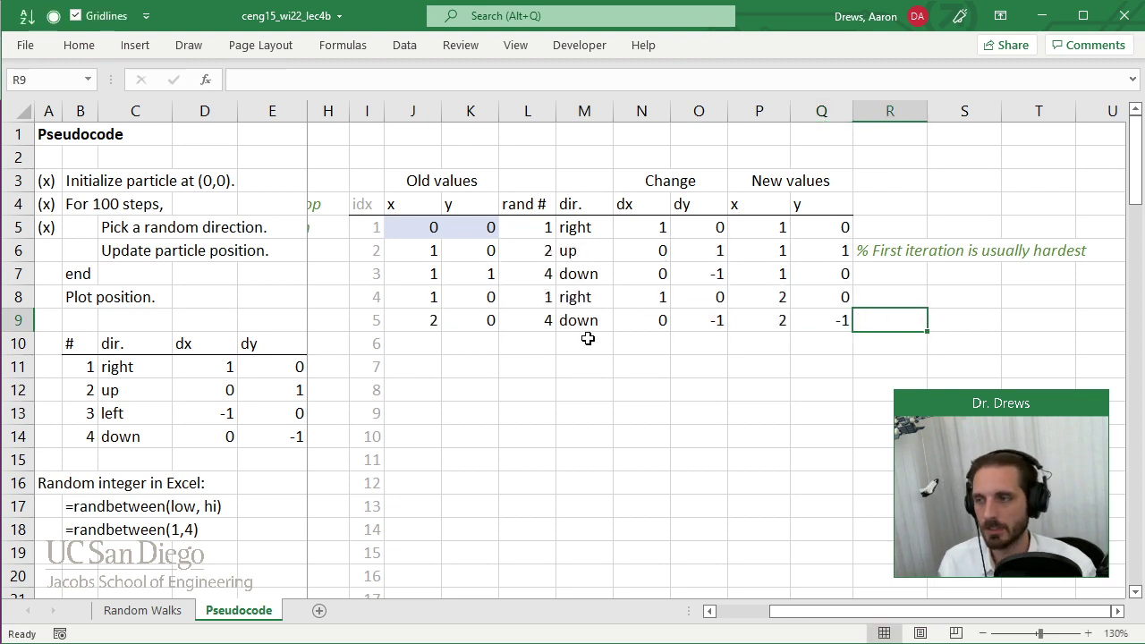
Step: Clear the filled walk rows in J7:Q9
{"action": "left_click_drag", "start_coordinate": [426, 260], "coordinate": [819, 315]}
{"action": "left_click", "coordinate": [519, 253]}
{"action": "left_click_drag", "start_coordinate": [421, 271], "coordinate": [847, 316]}
{"action": "key", "text": "Delete"}
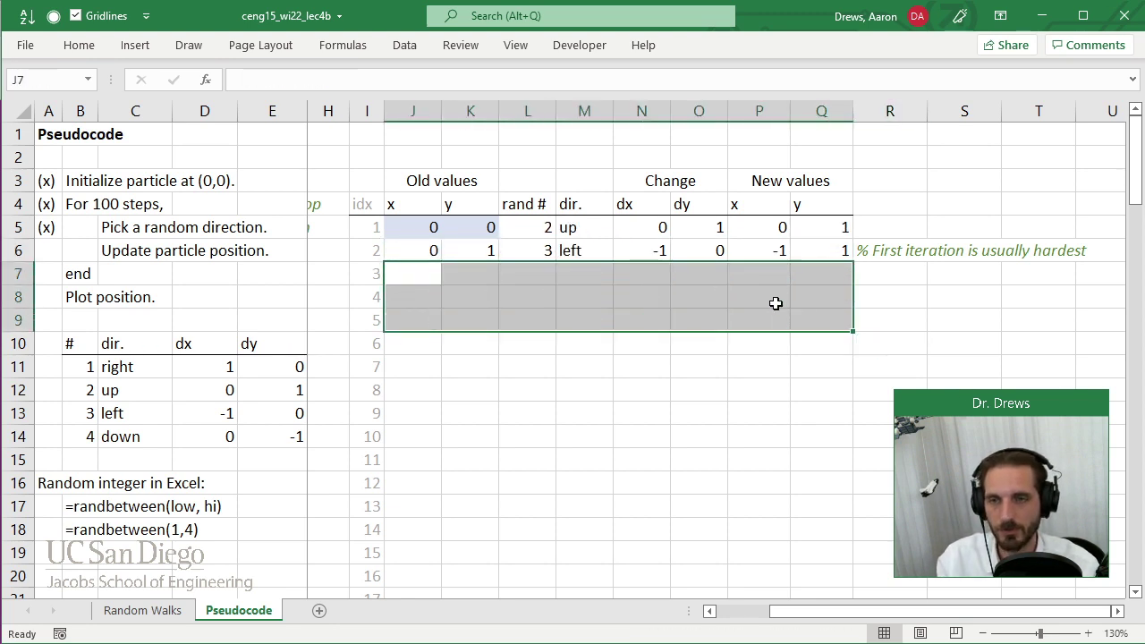
{"action": "left_click", "coordinate": [775, 302]}
Step: Try to fill the first two walk rows, J5:Q6, together down through row 9
{"action": "left_click_drag", "start_coordinate": [429, 257], "coordinate": [833, 264]}
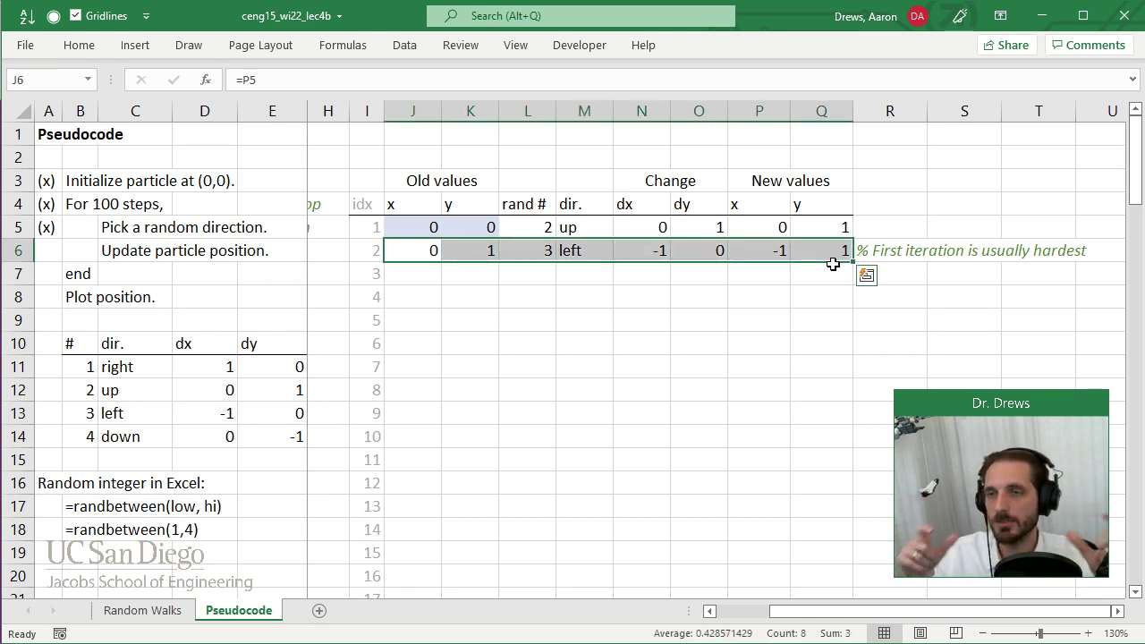
{"action": "left_click_drag", "start_coordinate": [416, 227], "coordinate": [853, 285]}
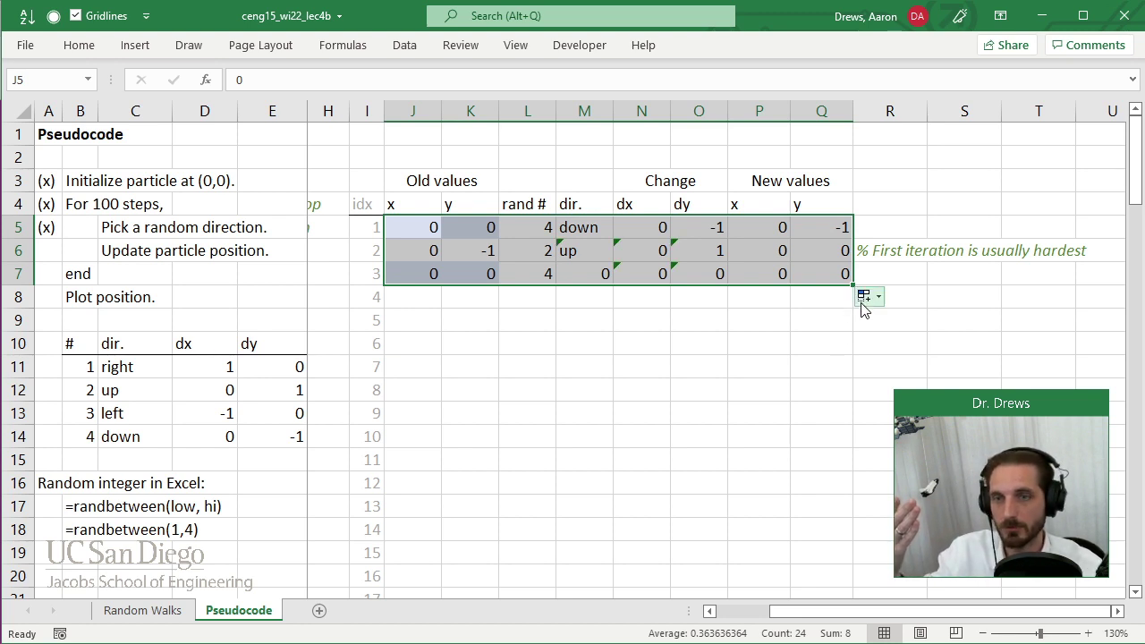
{"action": "left_click_drag", "start_coordinate": [853, 285], "coordinate": [853, 306]}
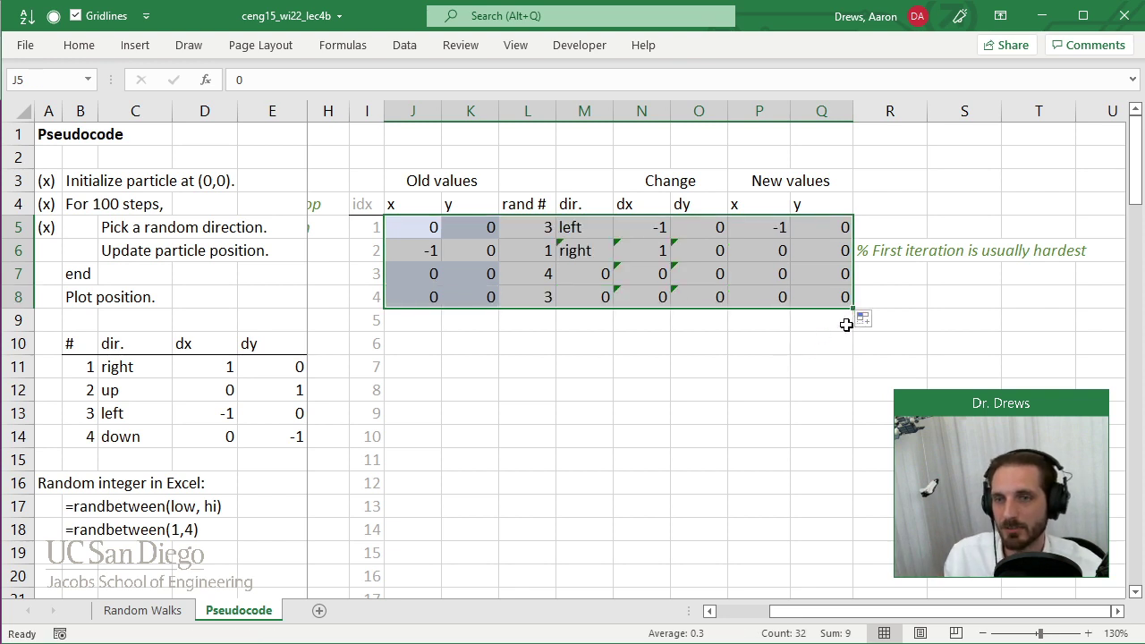
{"action": "left_click_drag", "start_coordinate": [853, 307], "coordinate": [859, 342]}
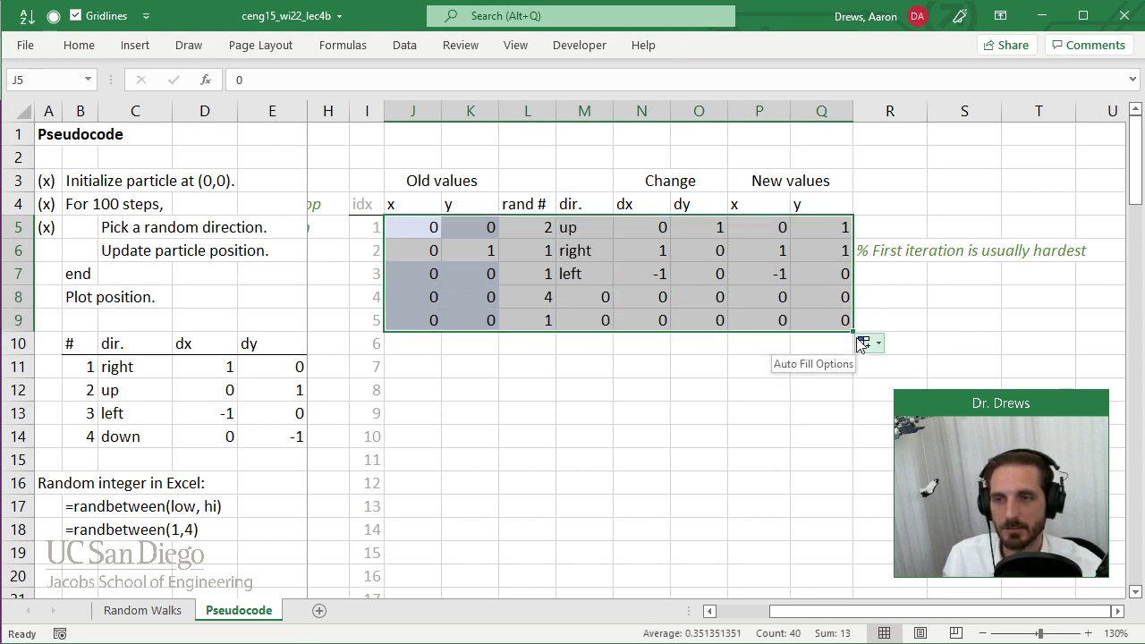
{"action": "left_click", "coordinate": [486, 294]}
{"action": "left_click", "coordinate": [486, 279]}
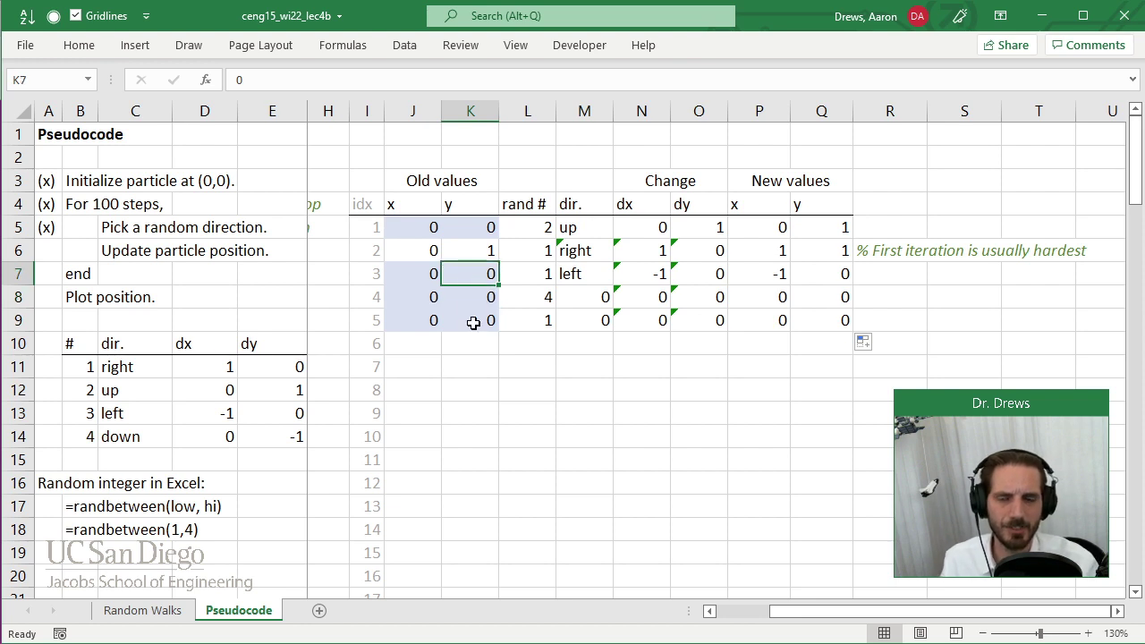
Step: Clear the incorrectly filled contents of J7:Q9, keeping the first two walk rows
{"action": "left_click_drag", "start_coordinate": [424, 269], "coordinate": [816, 315]}
{"action": "left_click", "coordinate": [706, 369]}
{"action": "left_click_drag", "start_coordinate": [407, 256], "coordinate": [900, 328]}
{"action": "left_click", "coordinate": [520, 292]}
{"action": "left_click_drag", "start_coordinate": [401, 269], "coordinate": [810, 322]}
{"action": "key", "text": "Delete"}
Step: Remove the leftover blue fill color from J7:K9
{"action": "left_click_drag", "start_coordinate": [403, 224], "coordinate": [833, 256]}
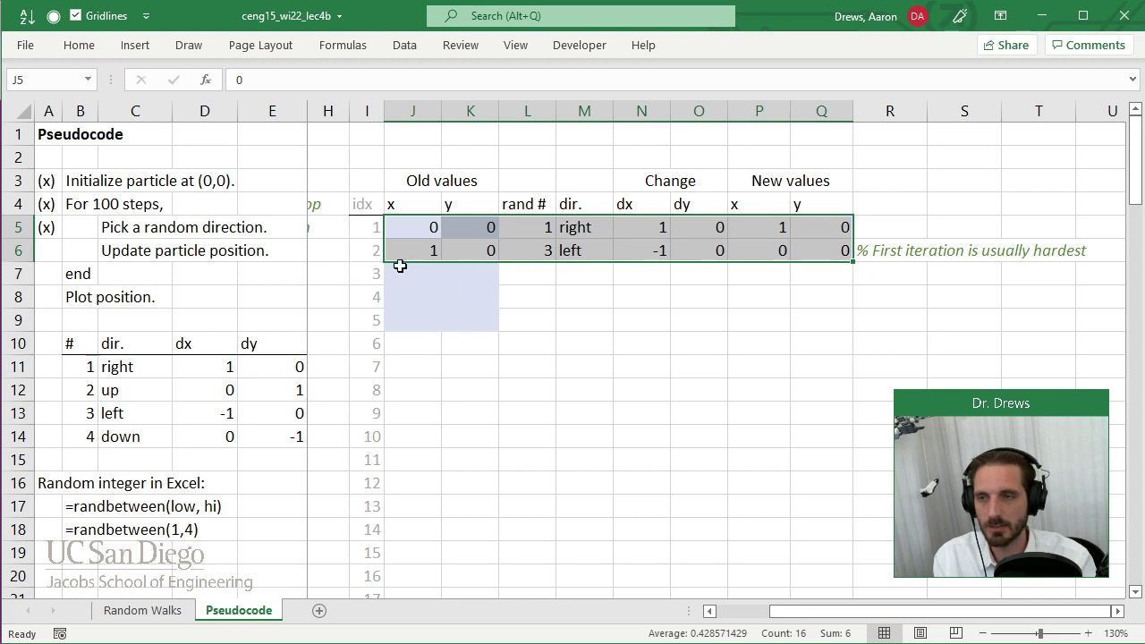
{"action": "left_click_drag", "start_coordinate": [402, 267], "coordinate": [483, 319]}
{"action": "left_click", "coordinate": [79, 45]}
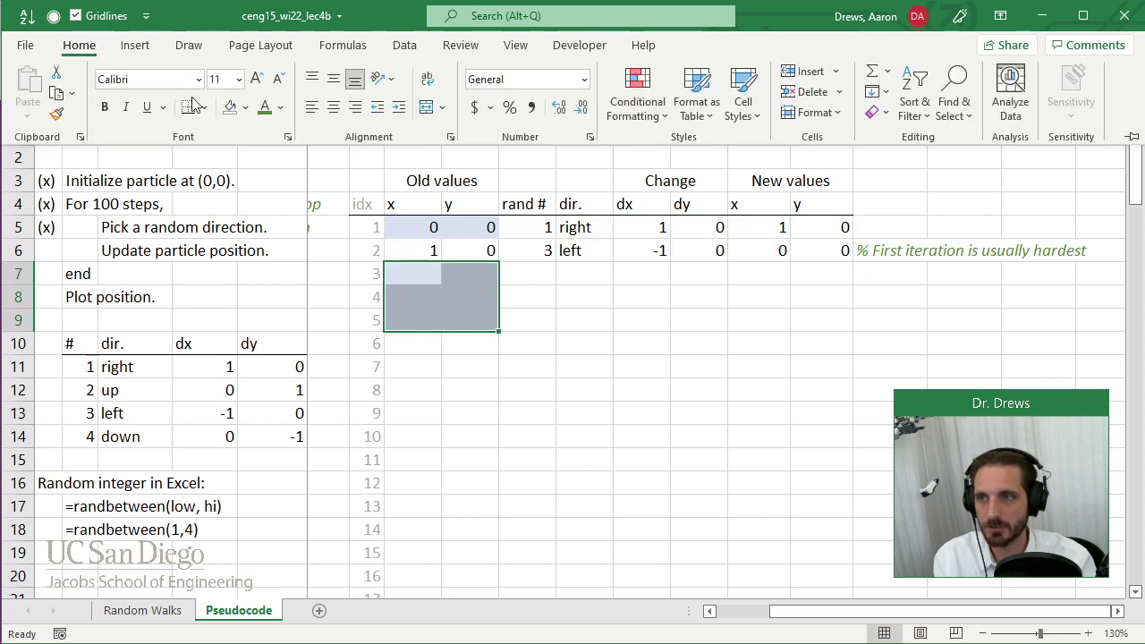
{"action": "left_click", "coordinate": [358, 185]}
Step: Try to fill J5:Q6 down through row 16, and undo that fill
{"action": "left_click_drag", "start_coordinate": [407, 227], "coordinate": [854, 485]}
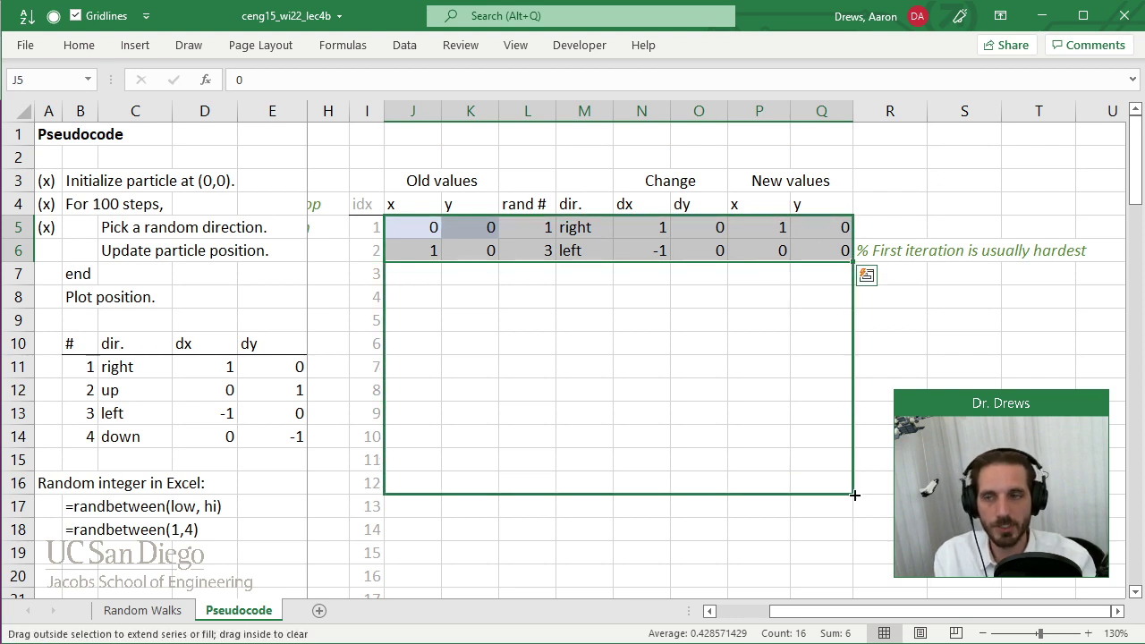
{"action": "left_click_drag", "start_coordinate": [854, 494], "coordinate": [855, 495]}
{"action": "left_click", "coordinate": [964, 459]}
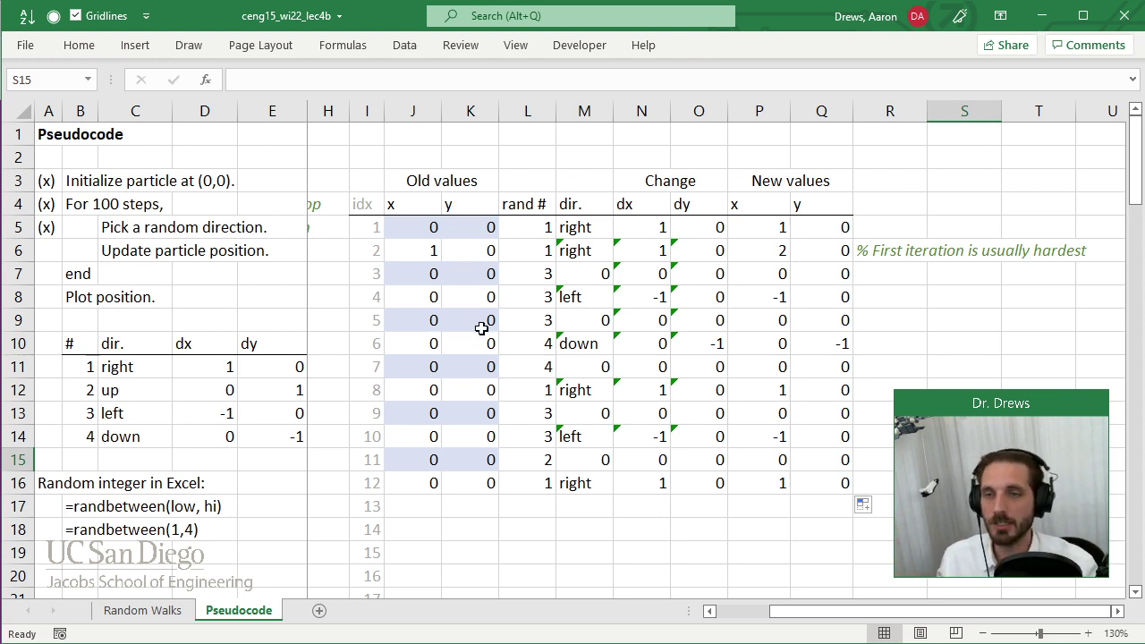
{"action": "left_click_drag", "start_coordinate": [438, 274], "coordinate": [838, 484]}
{"action": "left_click", "coordinate": [736, 409]}
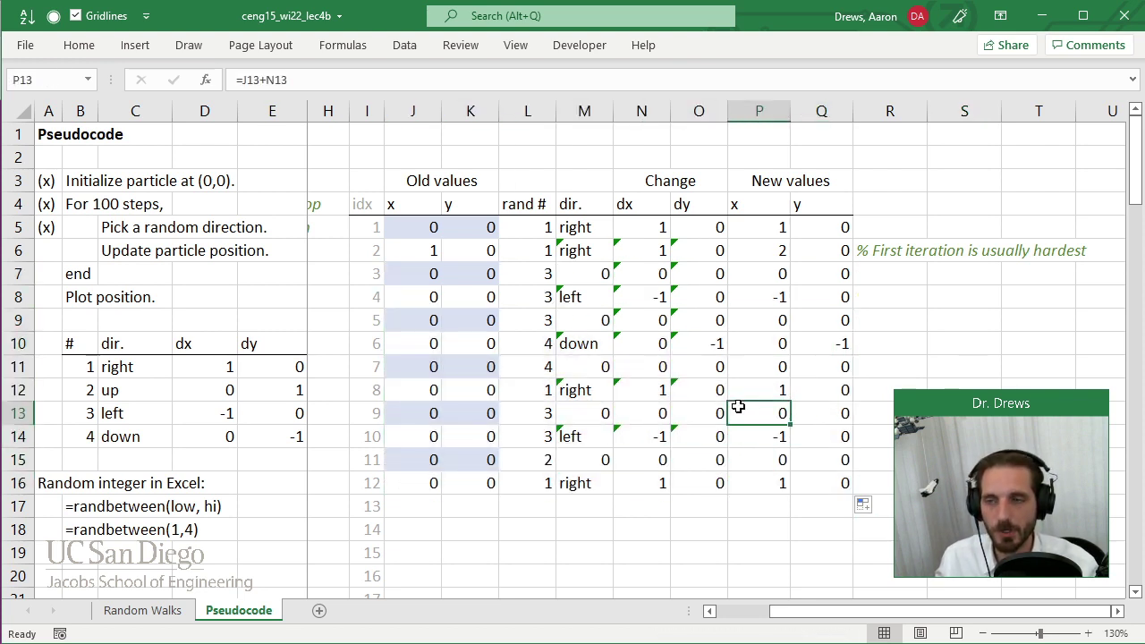
{"action": "key", "text": "ctrl+z"}
Step: Enter the comment "% Initialization" in R5 beside the first walk row
{"action": "left_click", "coordinate": [461, 241]}
{"action": "left_click", "coordinate": [433, 229]}
{"action": "left_click_drag", "start_coordinate": [449, 235], "coordinate": [831, 225]}
{"action": "left_click", "coordinate": [890, 224]}
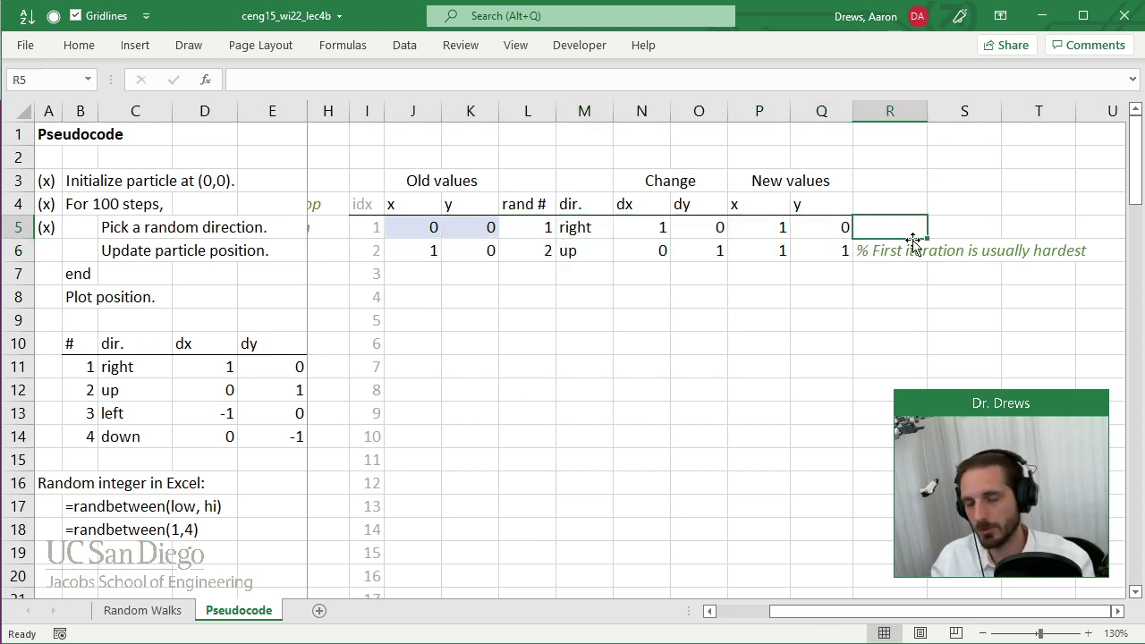
{"action": "type", "text": "% Init"}
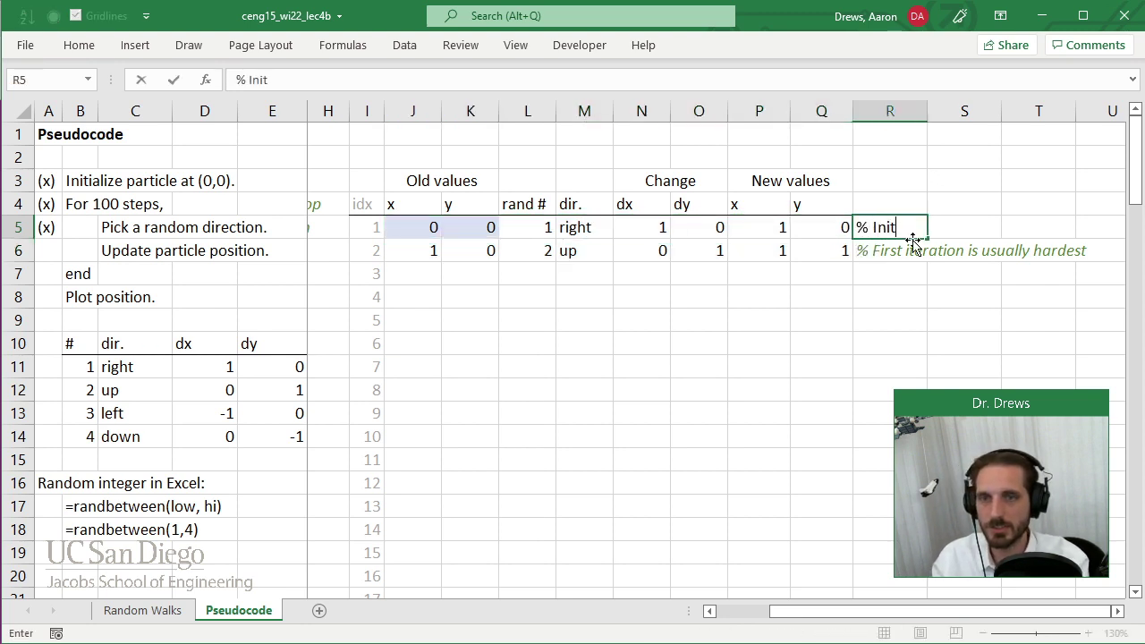
{"action": "type", "text": "ialization"}
{"action": "key", "text": "Return"}
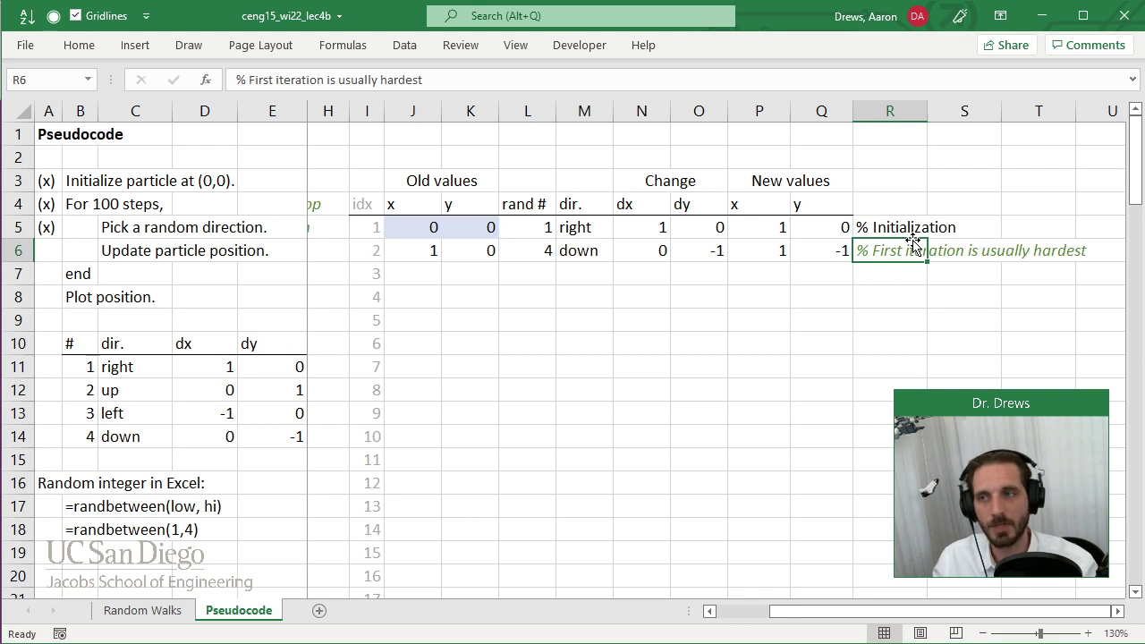
Step: Italicize the comment in R5 and color its text dark green
{"action": "left_click", "coordinate": [882, 229]}
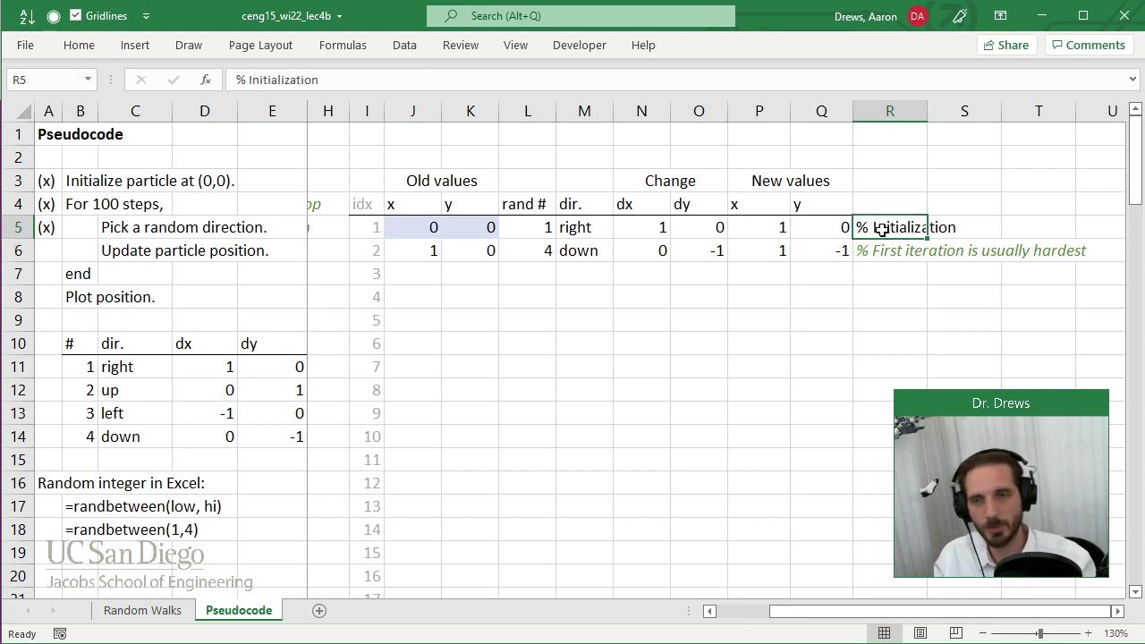
{"action": "key", "text": "ctrl+i"}
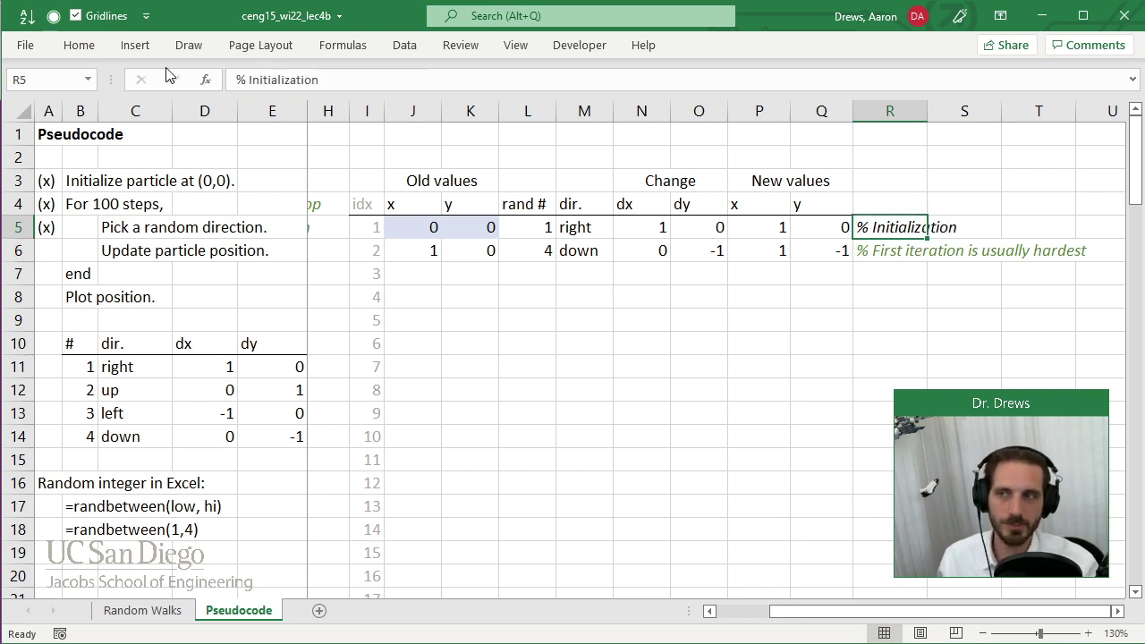
{"action": "left_click", "coordinate": [78, 46]}
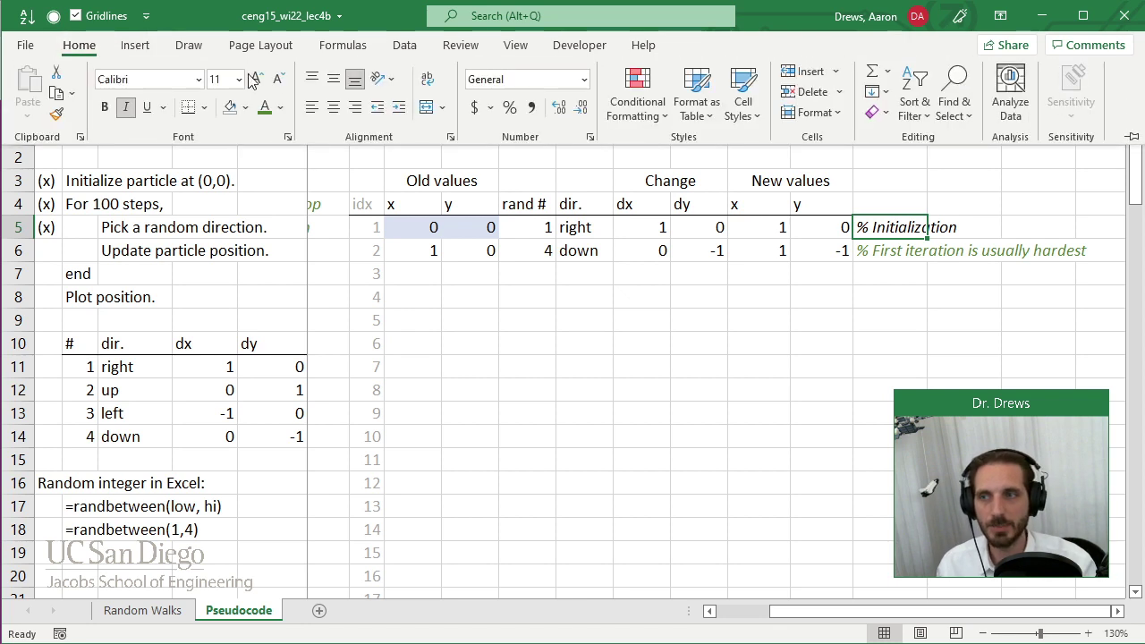
{"action": "left_click", "coordinate": [265, 106]}
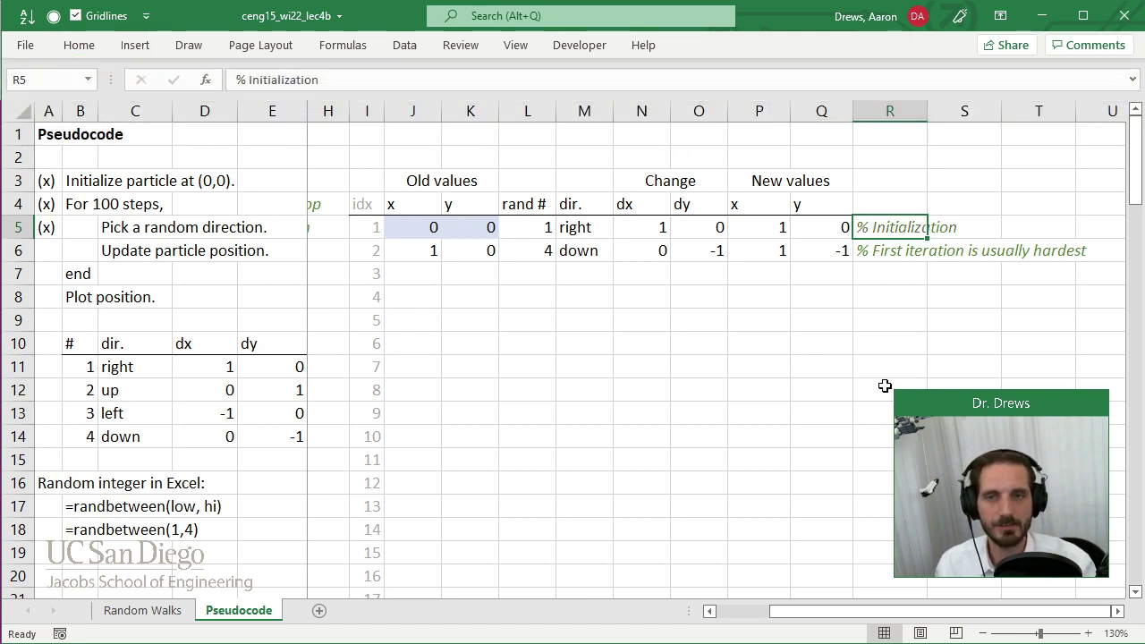
Step: Fill only the second walk row, J6:Q6, down through row 9
{"action": "left_click", "coordinate": [629, 279]}
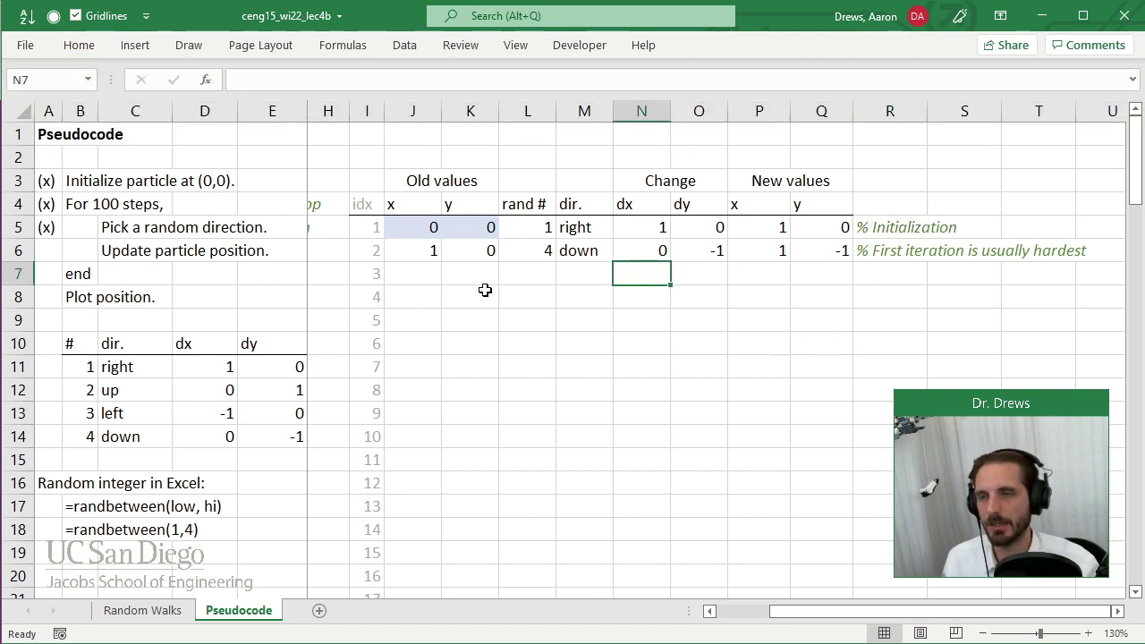
{"action": "left_click_drag", "start_coordinate": [422, 259], "coordinate": [830, 261]}
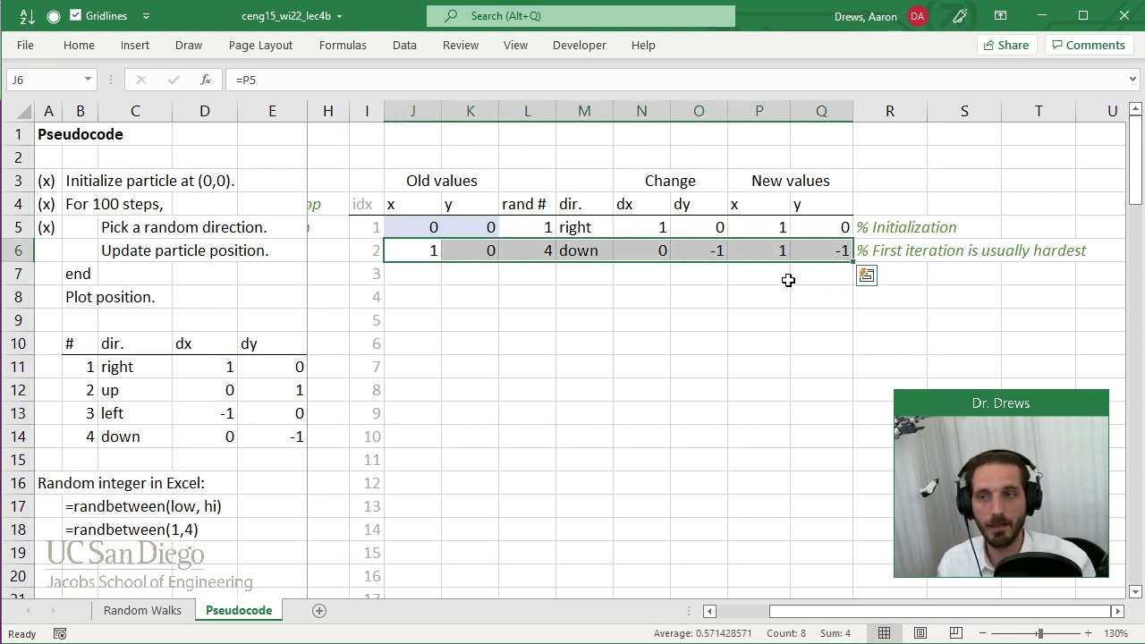
{"action": "left_click_drag", "start_coordinate": [854, 262], "coordinate": [856, 329]}
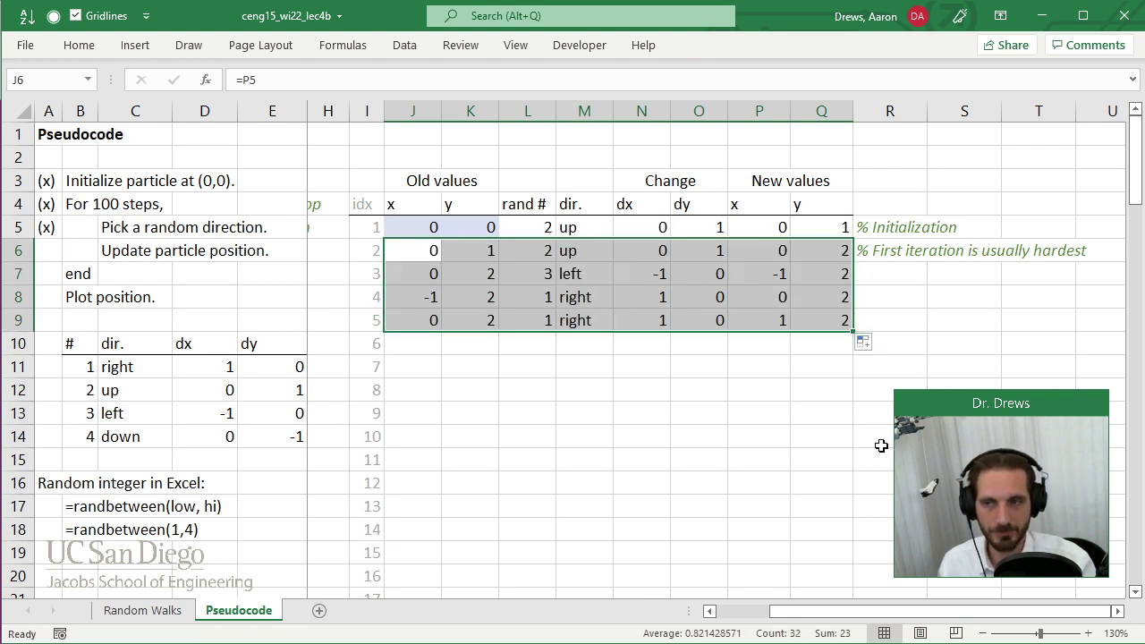
Step: Clear the filled rows J7:Q9 and auto-fill the second walk row, J6:Q6, down through step 100 in row 104
{"action": "left_click", "coordinate": [685, 341]}
{"action": "left_click_drag", "start_coordinate": [429, 273], "coordinate": [823, 312]}
{"action": "key", "text": "Delete"}
{"action": "left_click_drag", "start_coordinate": [436, 251], "coordinate": [843, 256]}
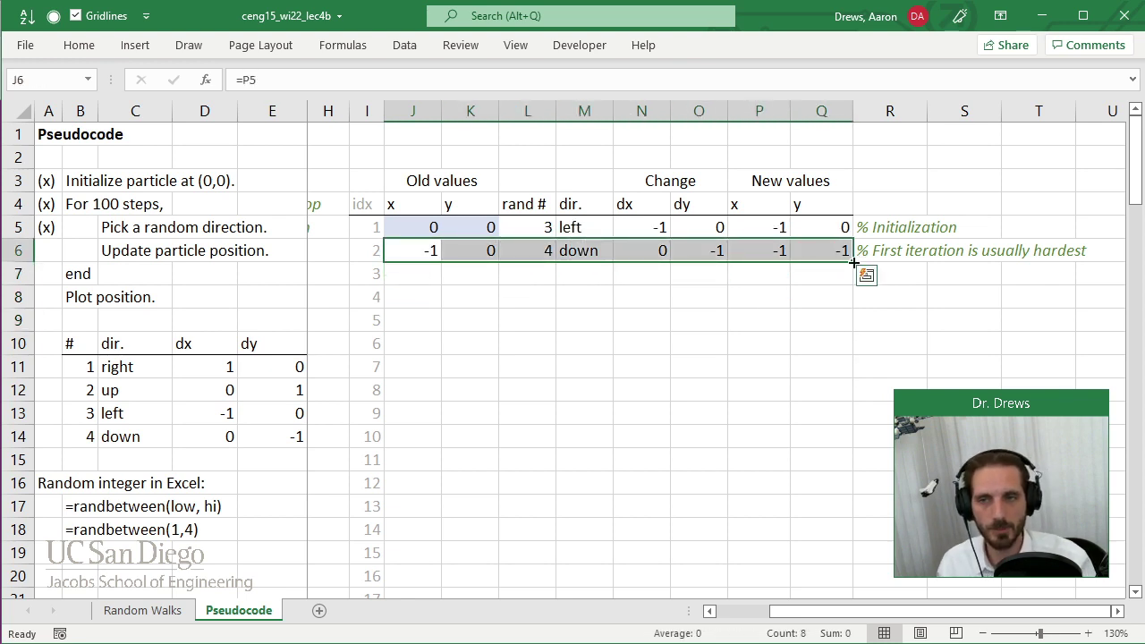
{"action": "double_click", "coordinate": [854, 262]}
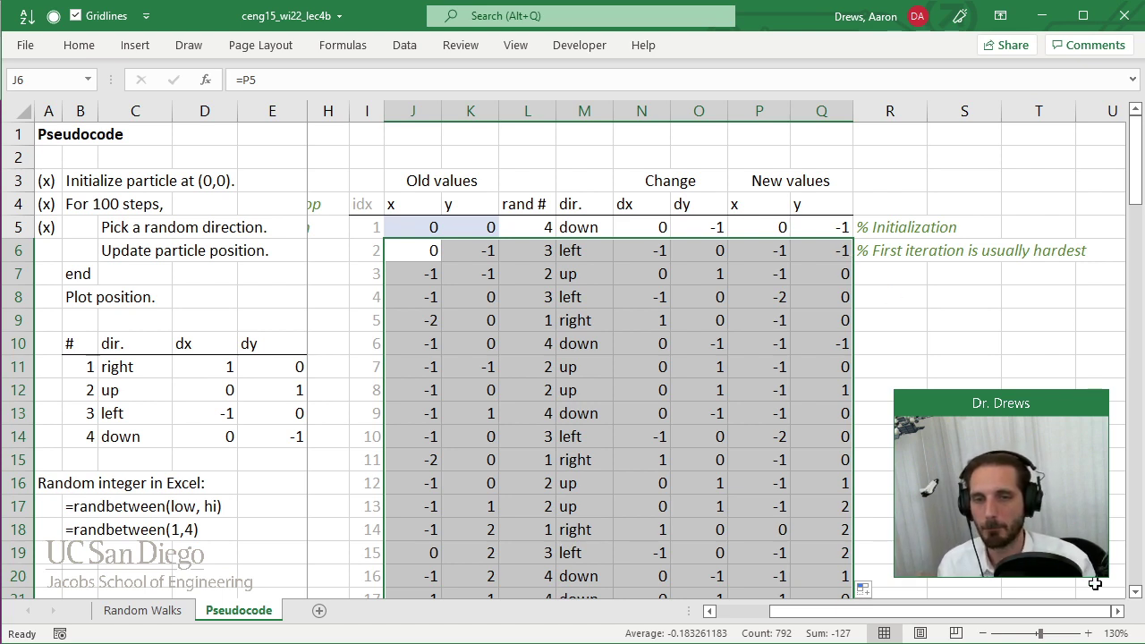
Step: Enter the exercise note "Create a plot of x vs y (line plot)" in S8 beside the walk table
{"action": "left_click", "coordinate": [1117, 612]}
{"action": "left_click", "coordinate": [883, 365]}
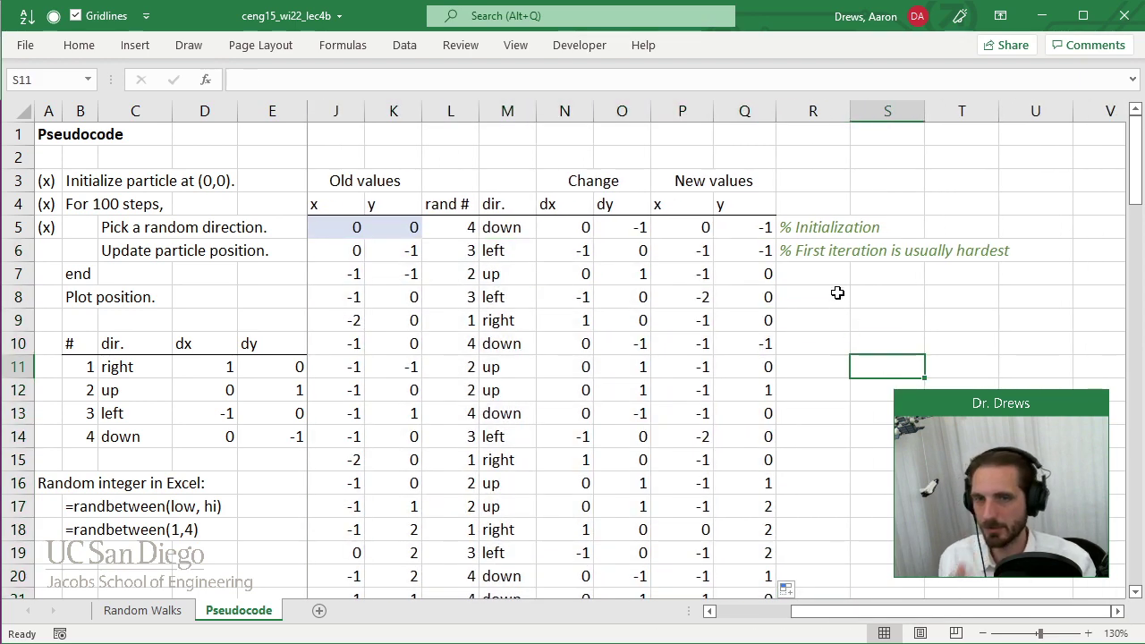
{"action": "left_click", "coordinate": [836, 293]}
{"action": "left_click", "coordinate": [866, 297]}
{"action": "type", "text": "C"}
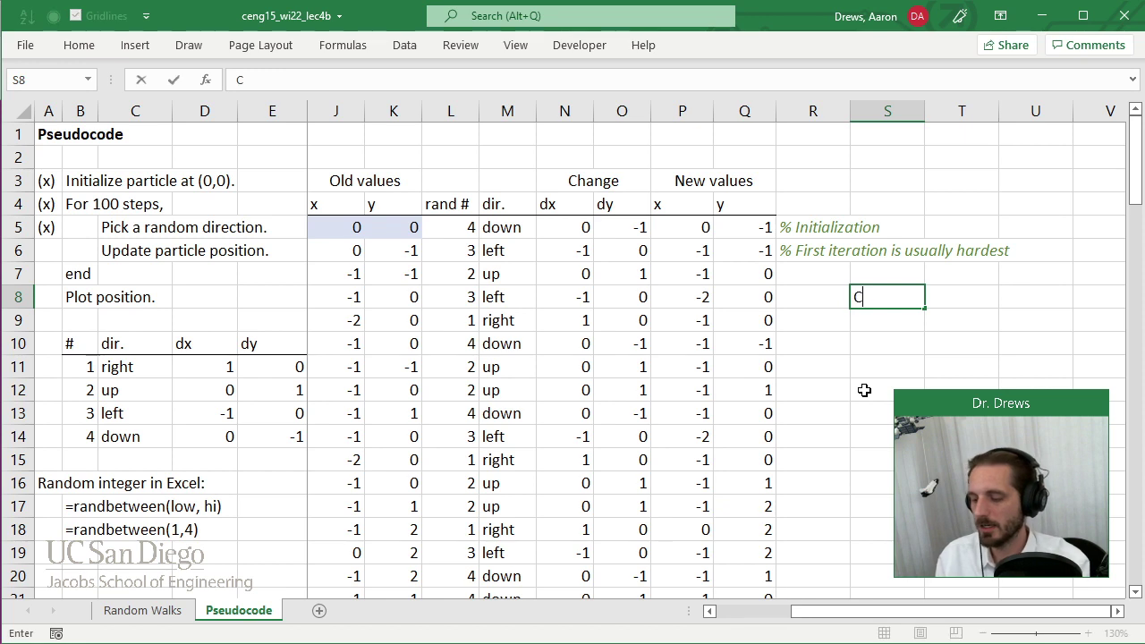
{"action": "type", "text": "reate a p"}
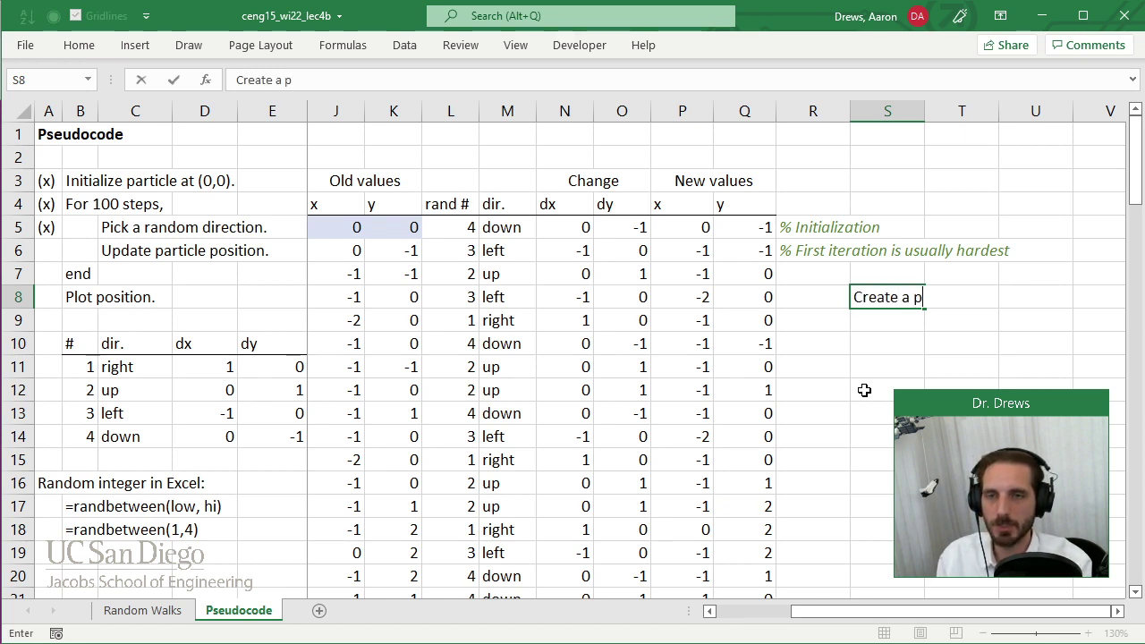
{"action": "type", "text": "lot of "}
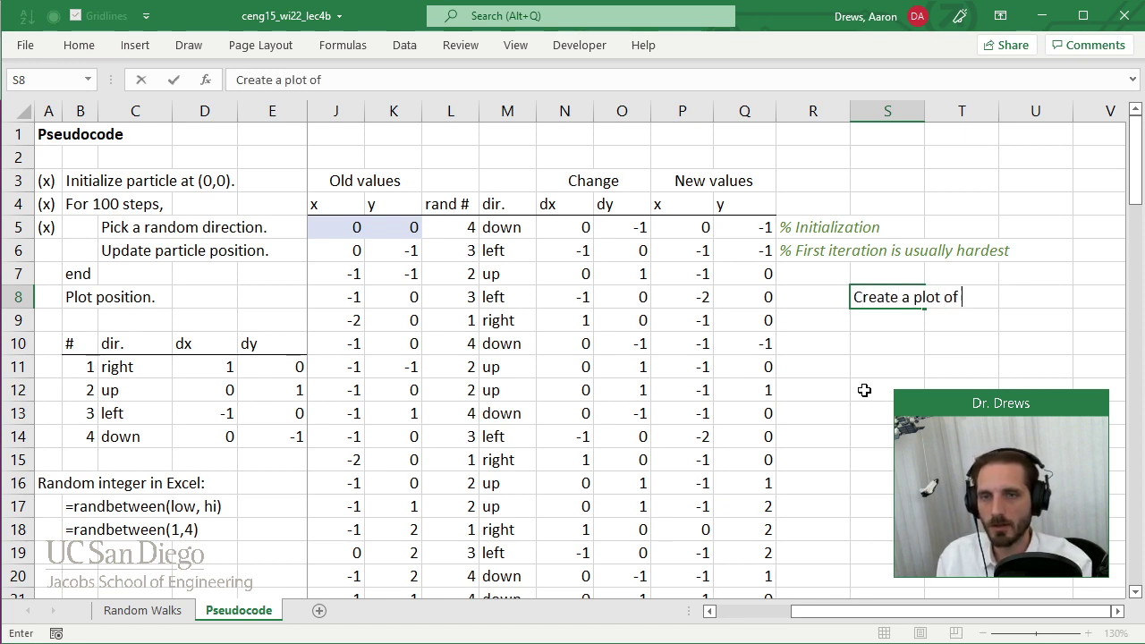
{"action": "type", "text": "x vs y,"}
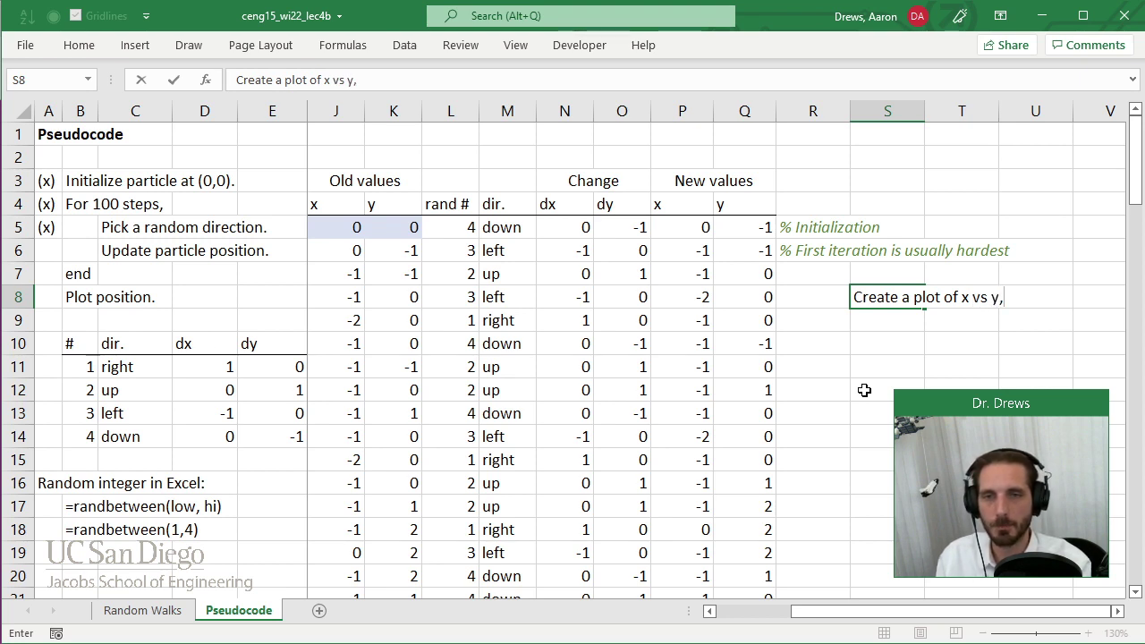
{"action": "key", "text": "BackSpace"}
{"action": "key", "text": "BackSpace"}
{"action": "type", "text": "(line)"}
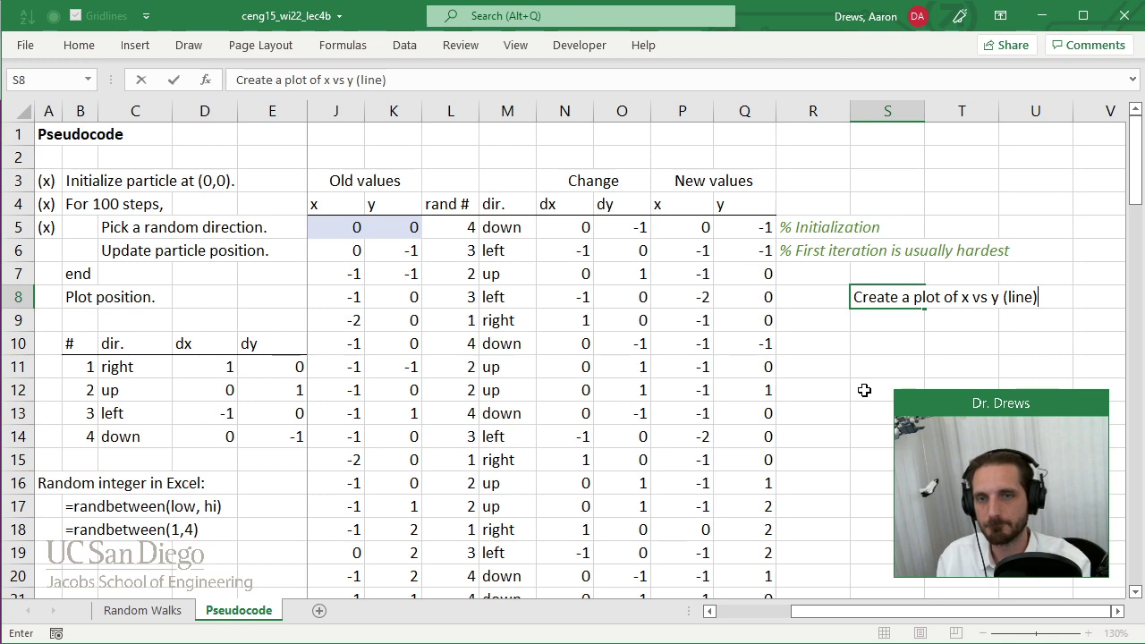
{"action": "key", "text": "BackSpace"}
{"action": "type", "text": "plot)"}
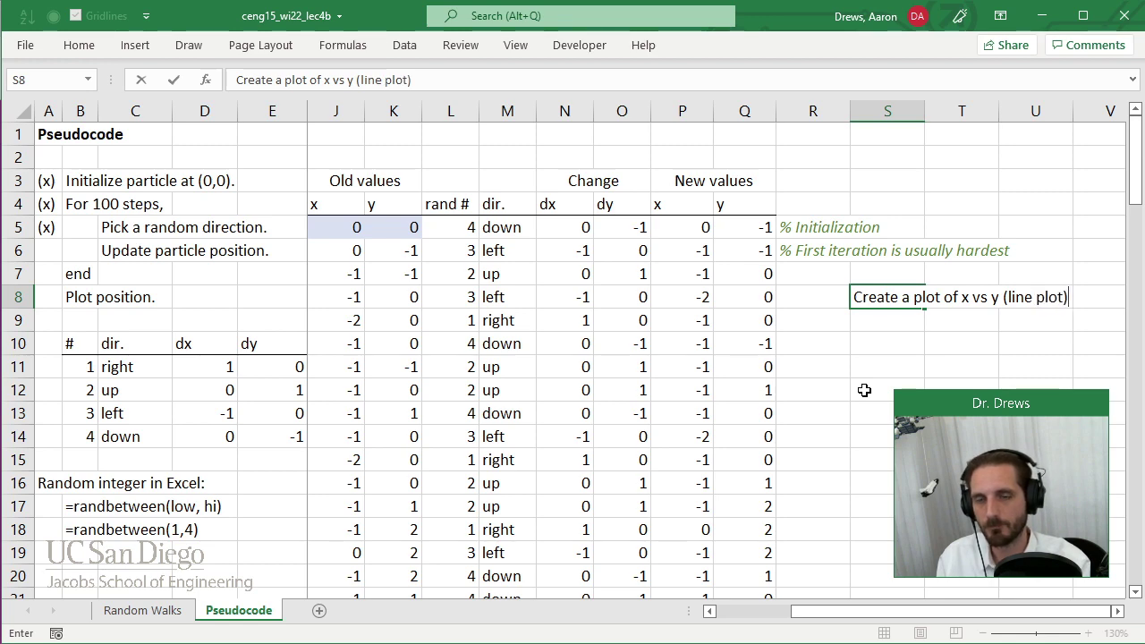
{"action": "key", "text": "Return"}
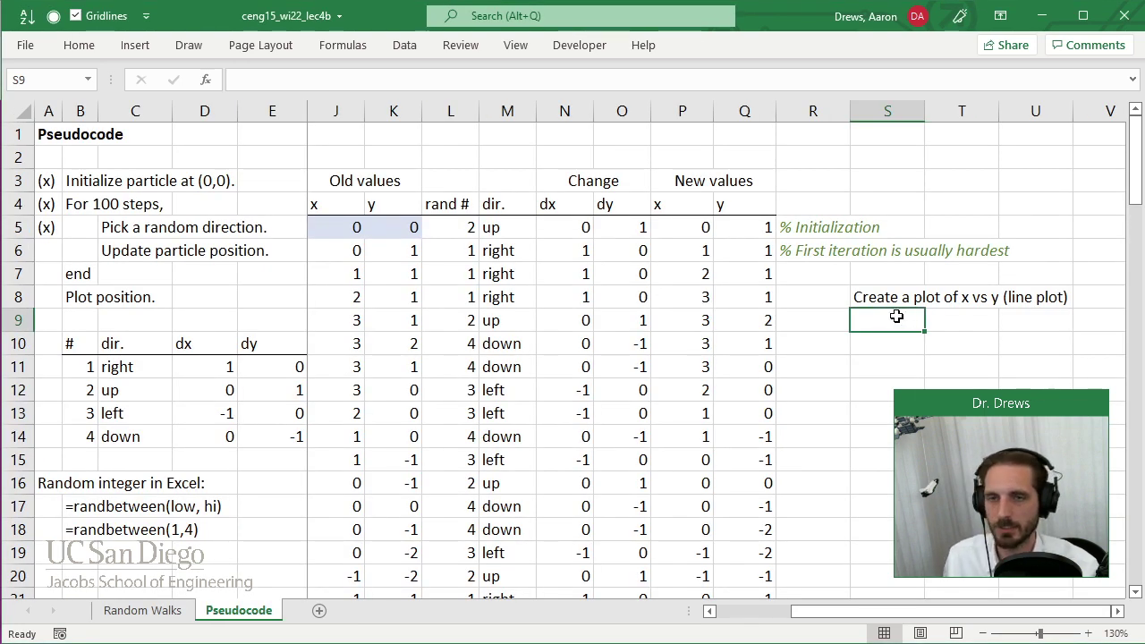
Step: Add the time "(3:47p)" in S9 below the line plot exercise note
{"action": "type", "text": "(3:"}
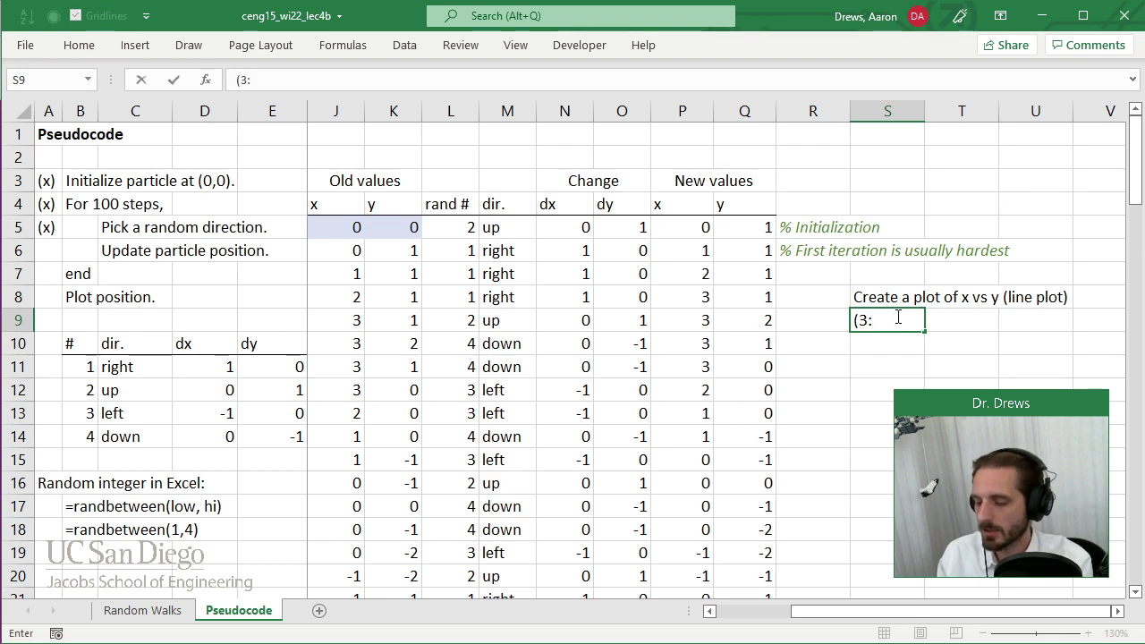
{"action": "type", "text": "47a)"}
{"action": "key", "text": "Return"}
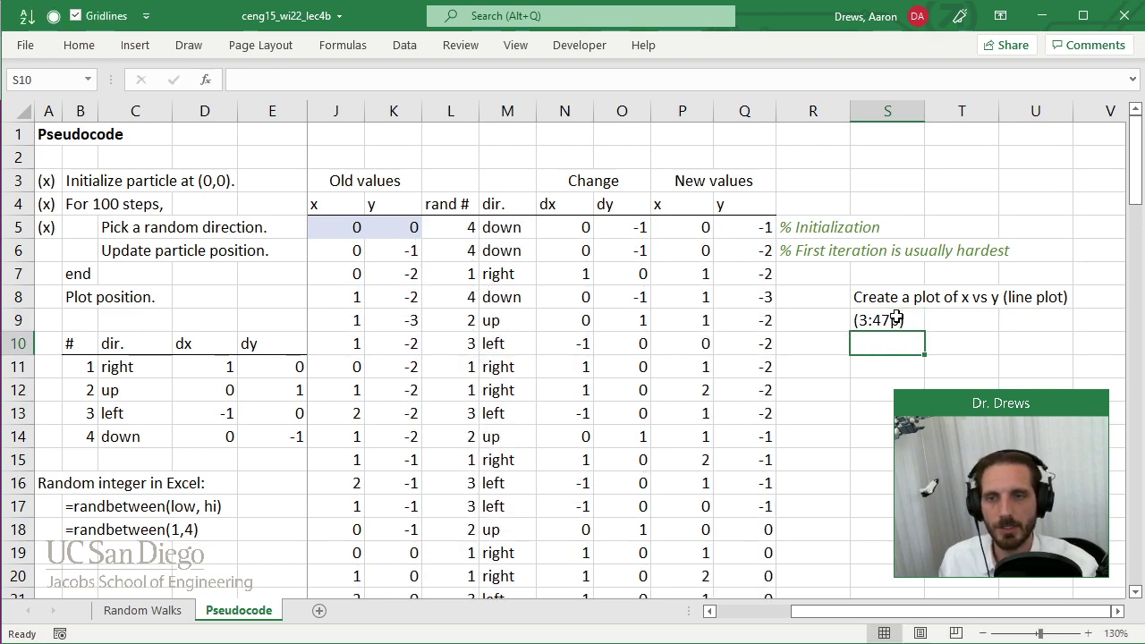
Step: Highlight the exercise note across S8:U8 with a yellow fill
{"action": "left_click", "coordinate": [897, 322]}
{"action": "left_click_drag", "start_coordinate": [872, 294], "coordinate": [1035, 295]}
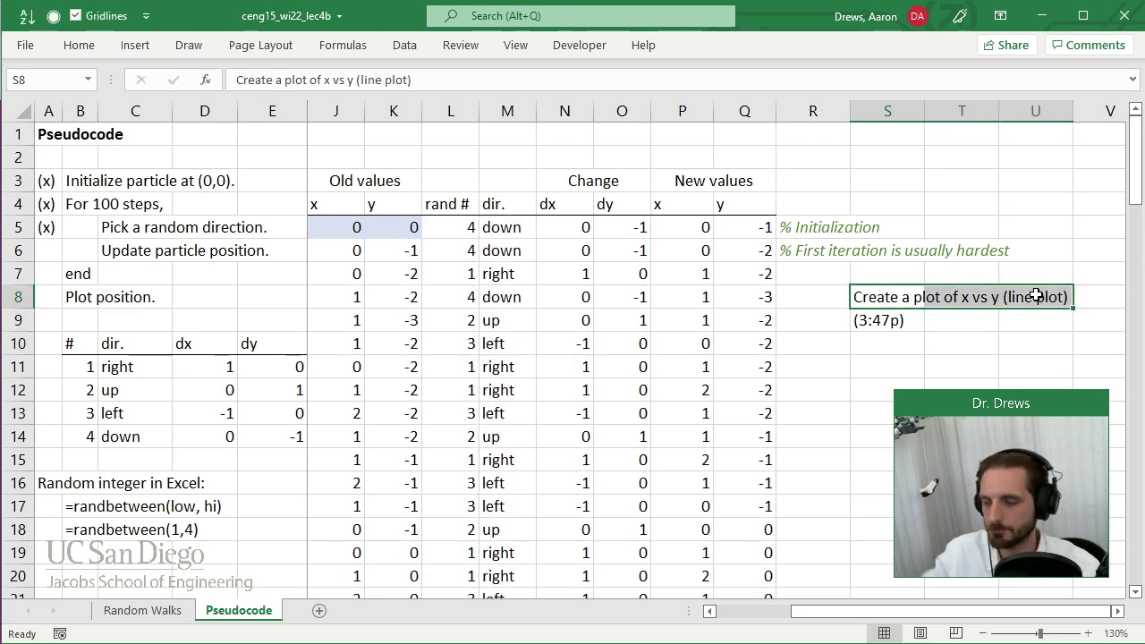
{"action": "left_click", "coordinate": [89, 52]}
{"action": "left_click", "coordinate": [246, 107]}
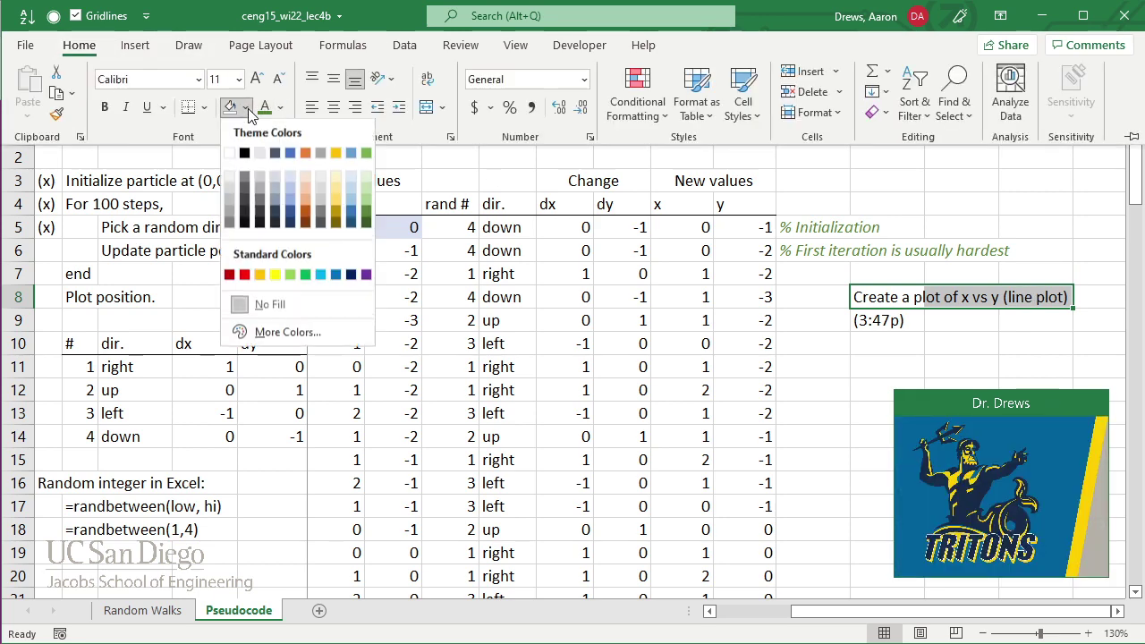
{"action": "left_click", "coordinate": [274, 275]}
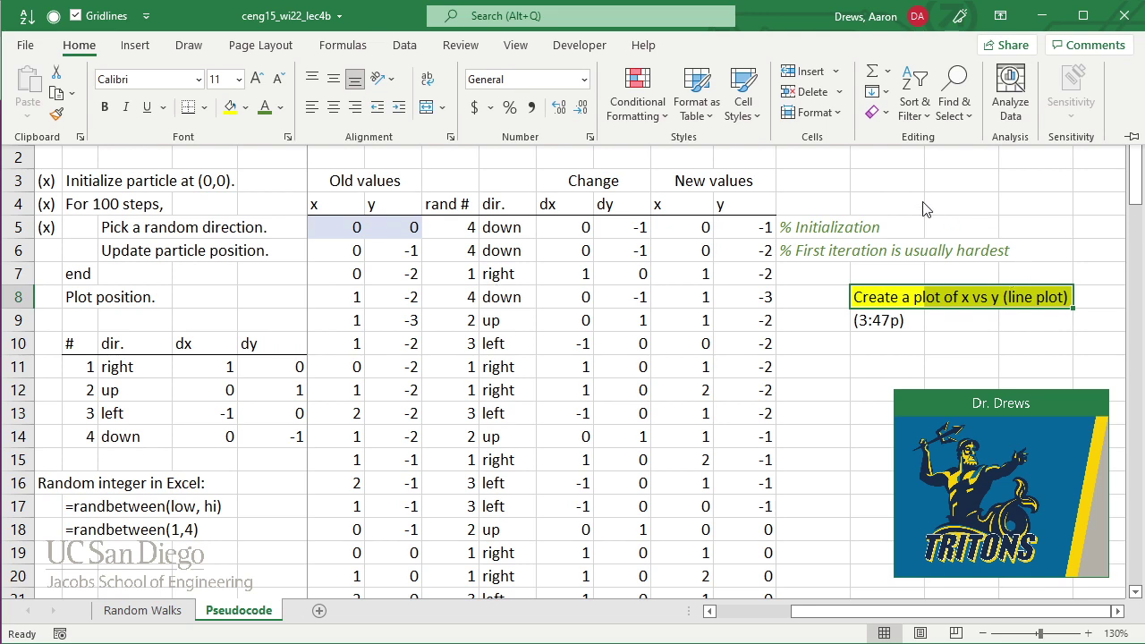
{"action": "left_click", "coordinate": [889, 182]}
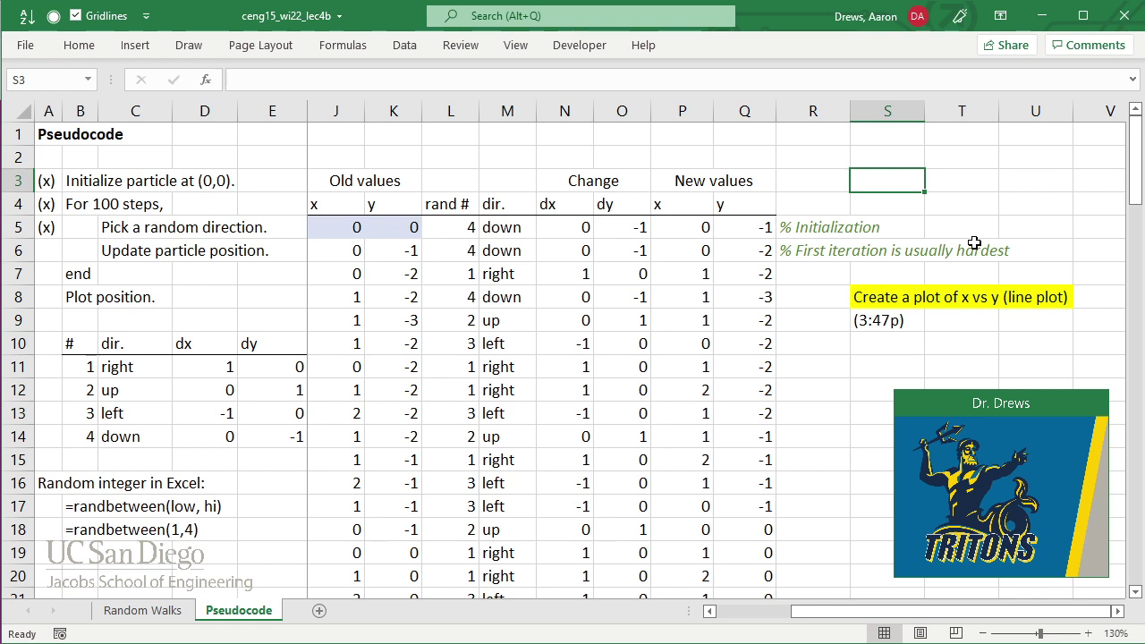
Step: Make the heading "Random integer in Excel:" in A16 bold
{"action": "left_click", "coordinate": [49, 483]}
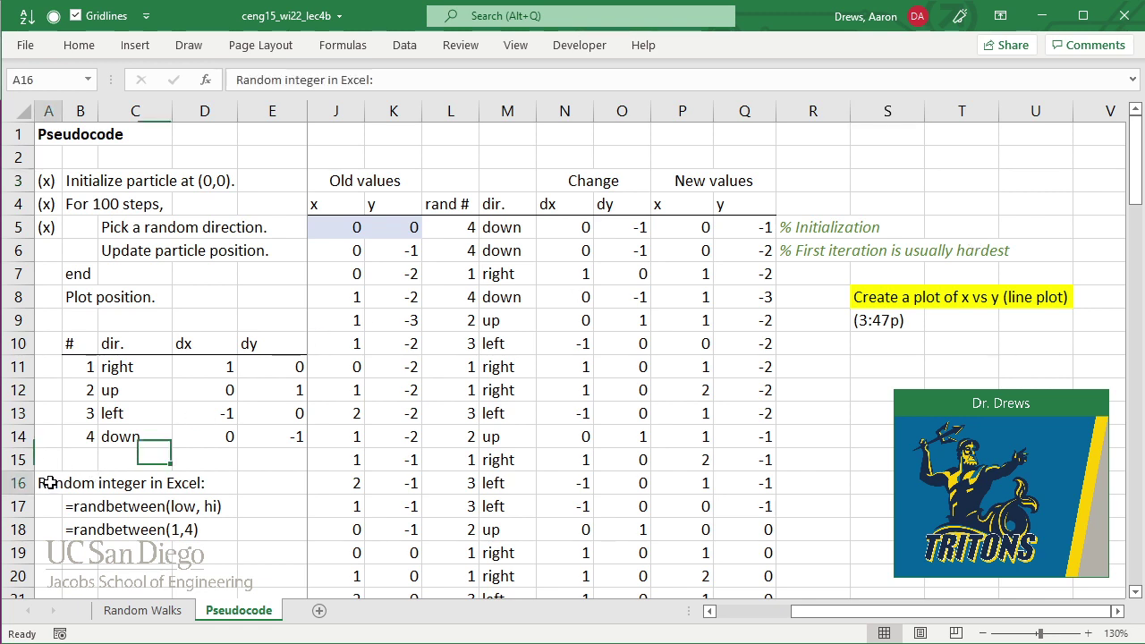
{"action": "key", "text": "ctrl+b"}
{"action": "left_click", "coordinate": [806, 298]}
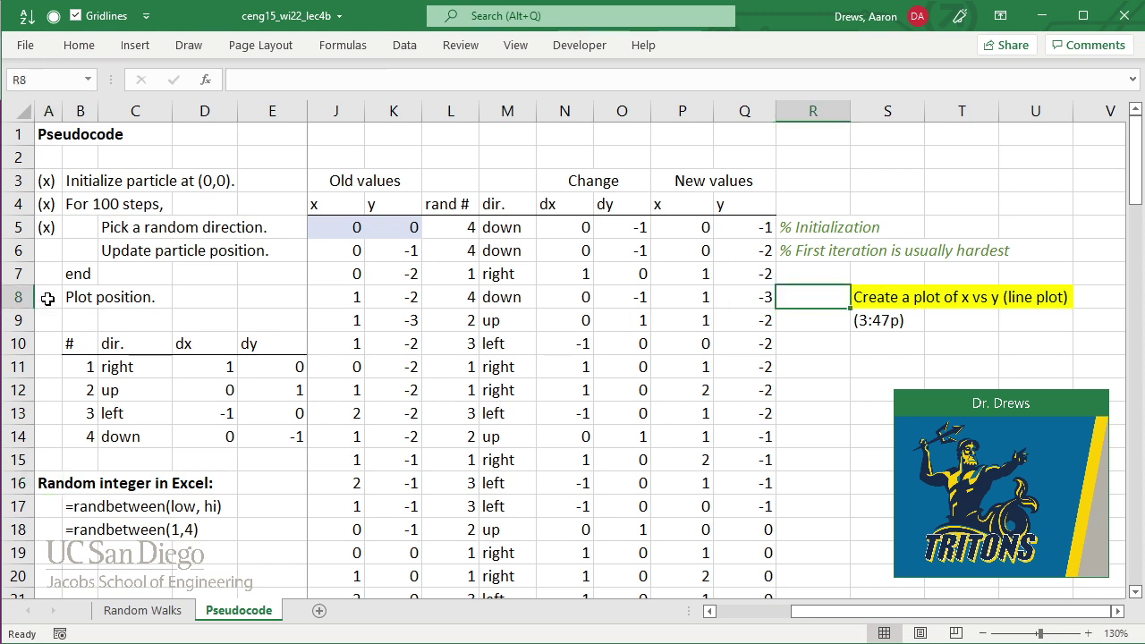
Step: Mark the pseudocode line "Update particle position." as done by entering "(x)" in A6
{"action": "left_click", "coordinate": [51, 255]}
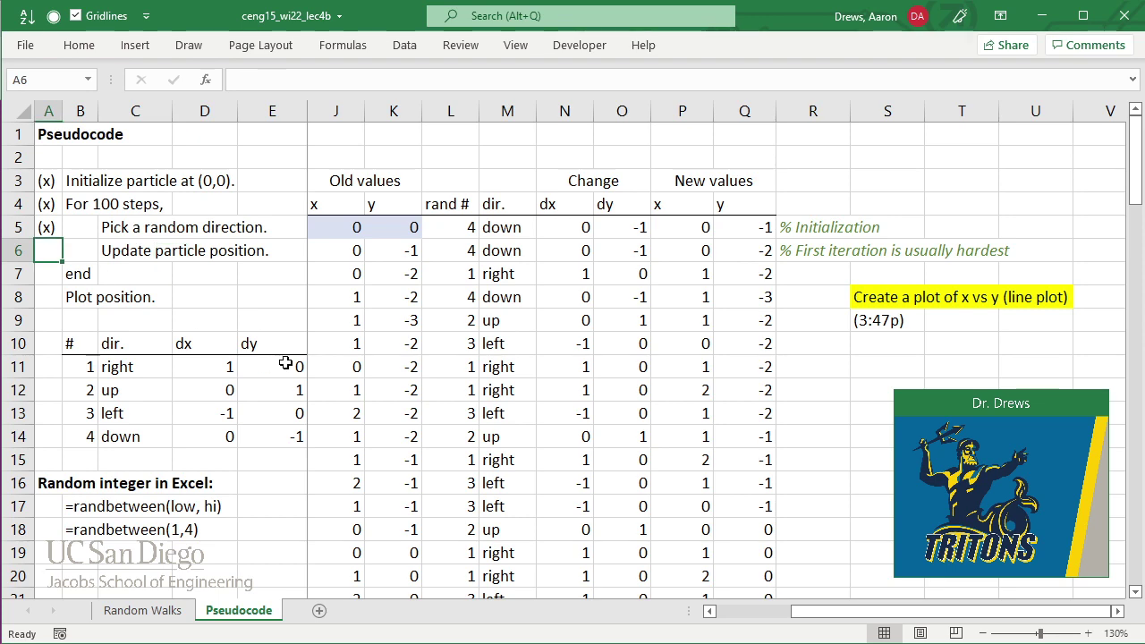
{"action": "type", "text": "(x)"}
{"action": "key", "text": "Tab"}
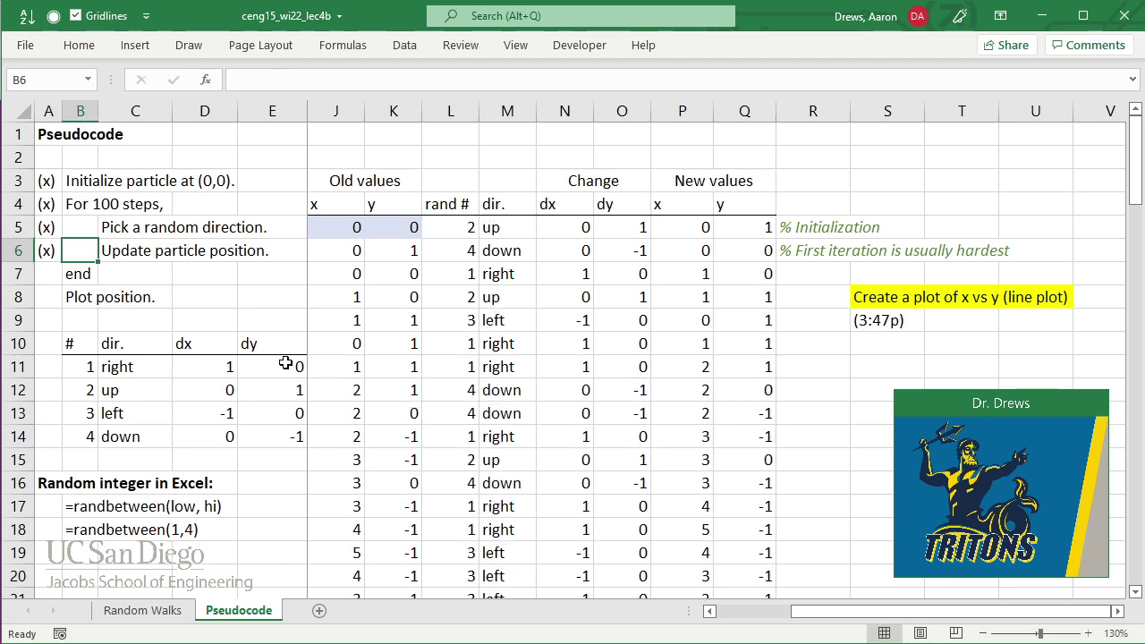
{"action": "left_click", "coordinate": [811, 302]}
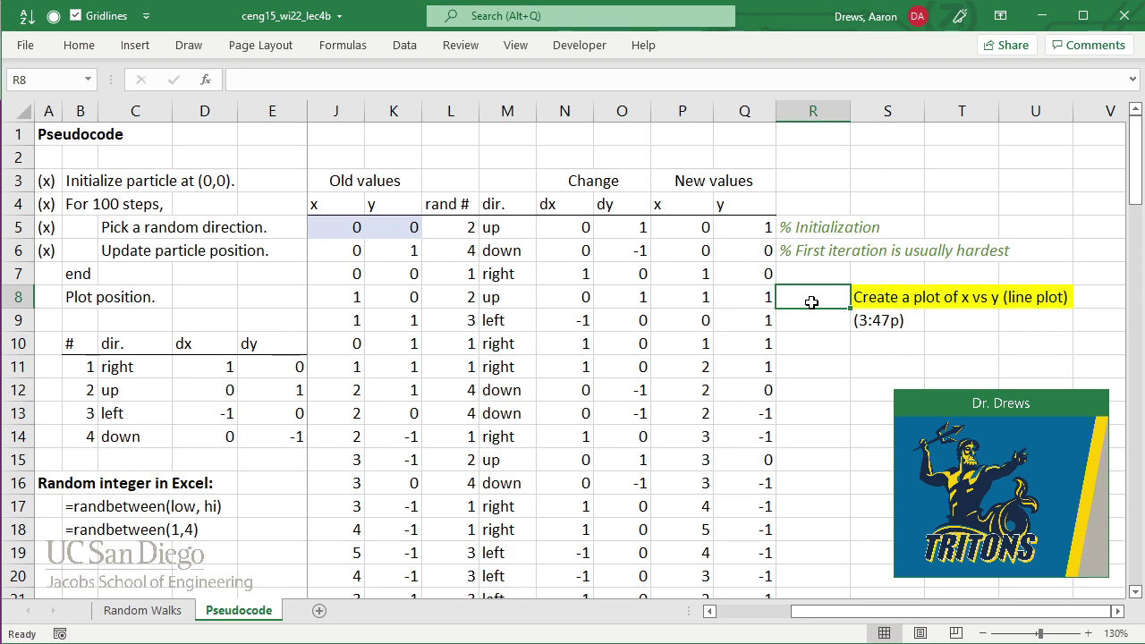
Step: Clear the exercise note and time from S8:U9 and set those cells to no fill
{"action": "left_click_drag", "start_coordinate": [898, 297], "coordinate": [1013, 317]}
{"action": "key", "text": "Delete"}
{"action": "left_click", "coordinate": [79, 45]}
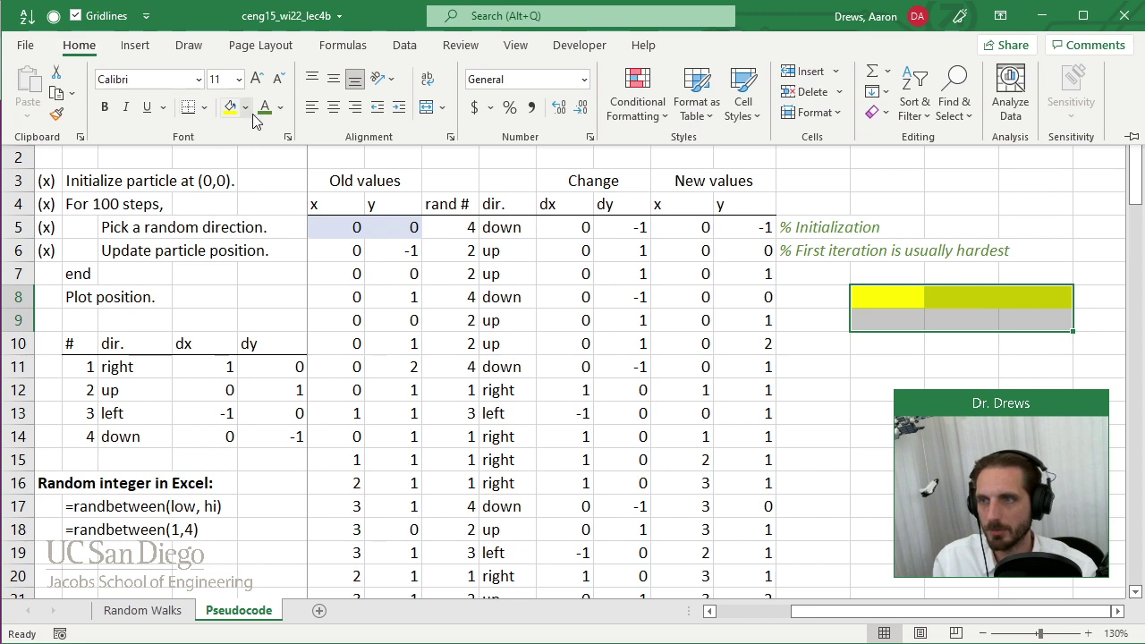
{"action": "left_click", "coordinate": [245, 107]}
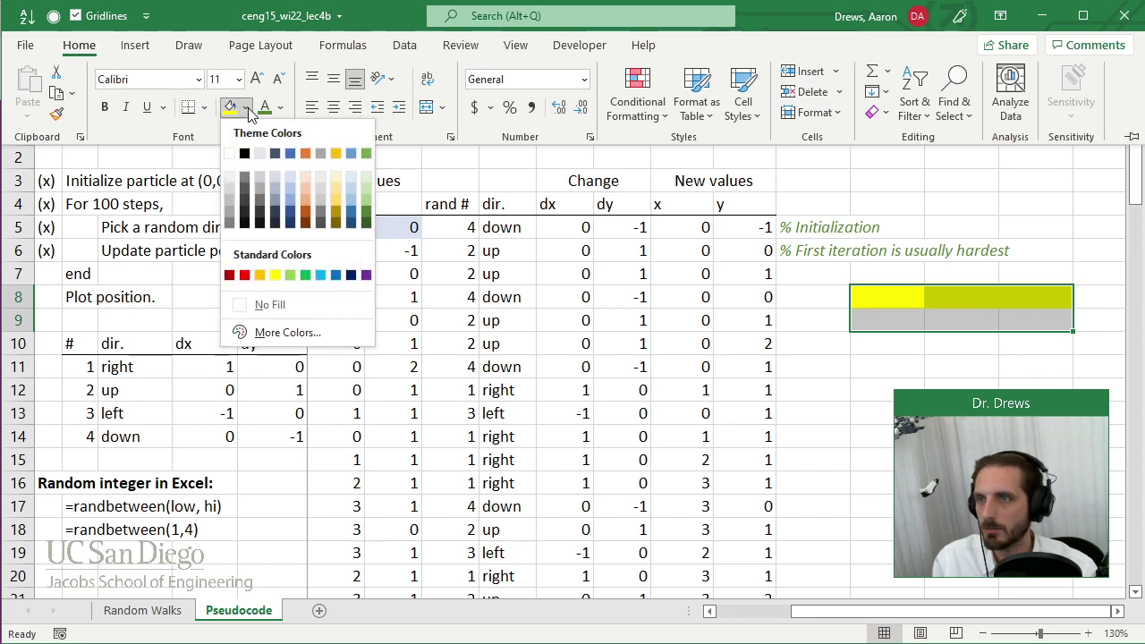
{"action": "left_click", "coordinate": [255, 305]}
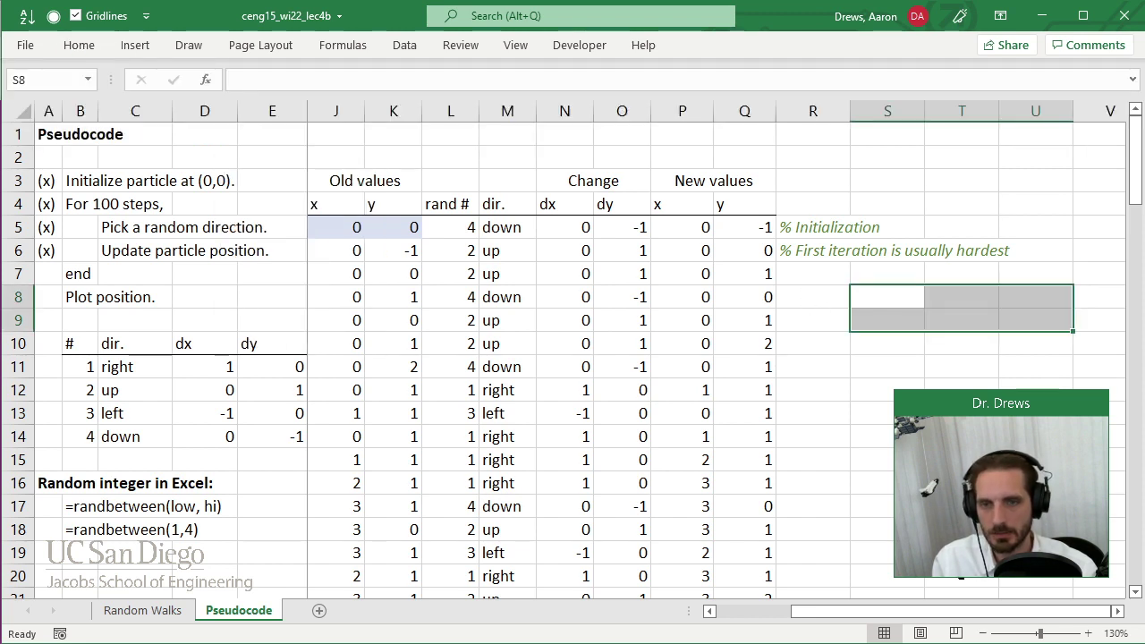
{"action": "left_click", "coordinate": [871, 323]}
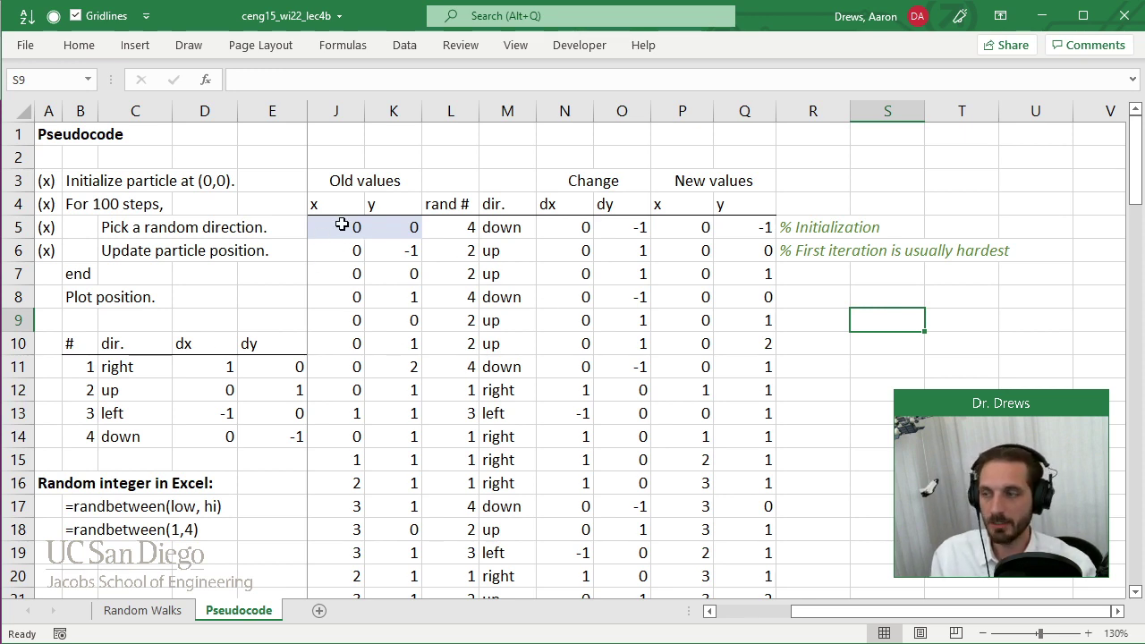
Step: Examine the old and new x and y positions in the first walk row and at step 100 in row 104
{"action": "left_click_drag", "start_coordinate": [340, 226], "coordinate": [415, 424]}
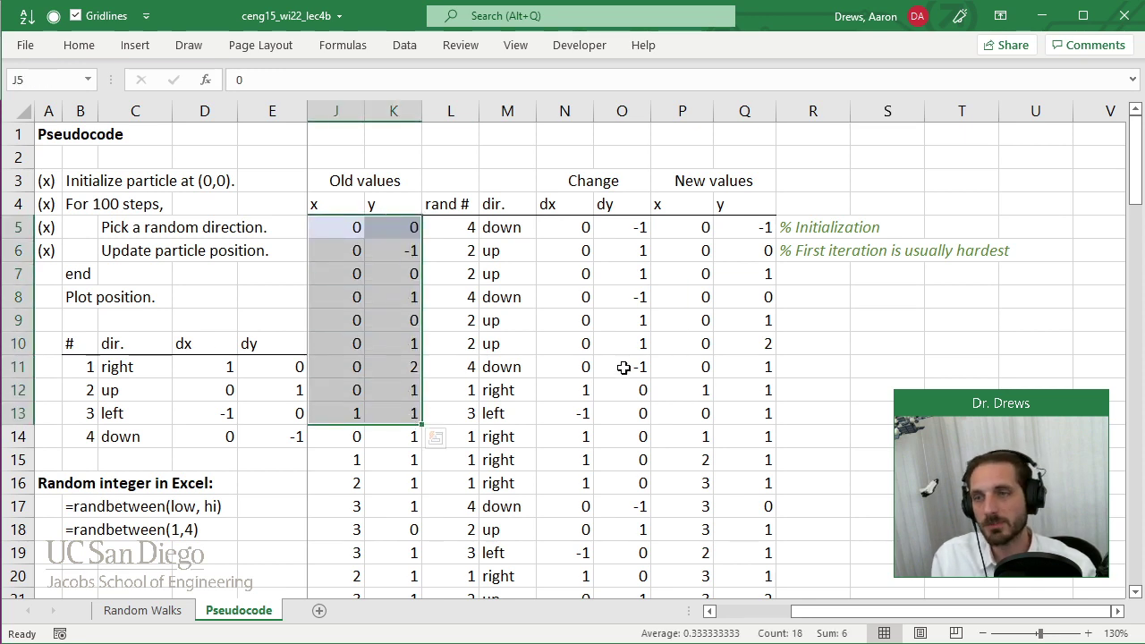
{"action": "left_click_drag", "start_coordinate": [359, 226], "coordinate": [401, 234]}
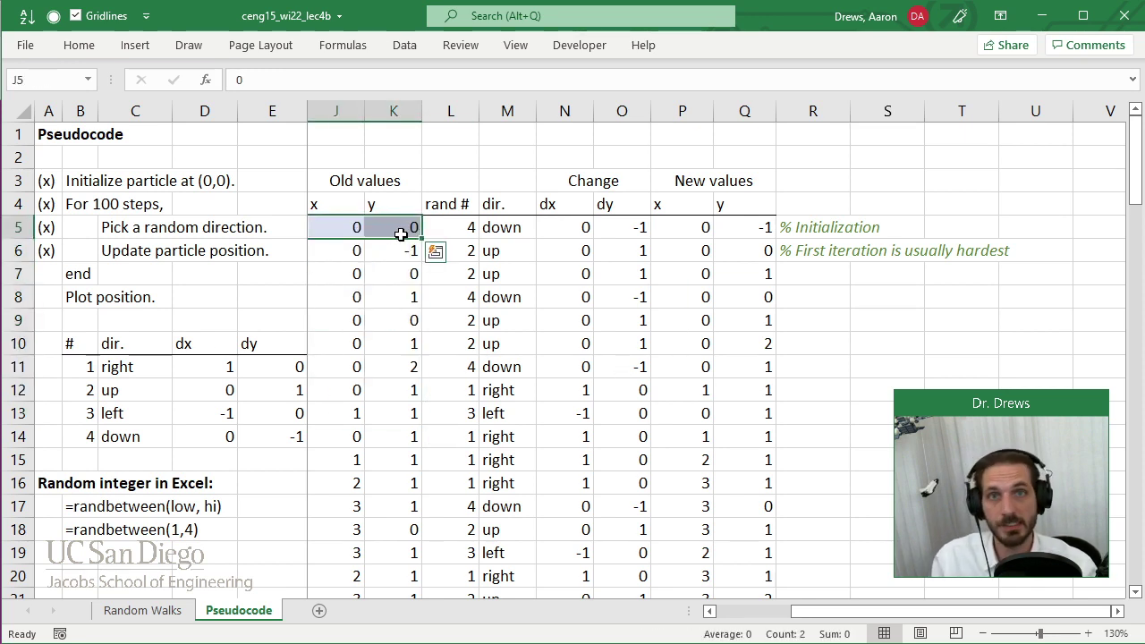
{"action": "left_click_drag", "start_coordinate": [710, 227], "coordinate": [748, 231]}
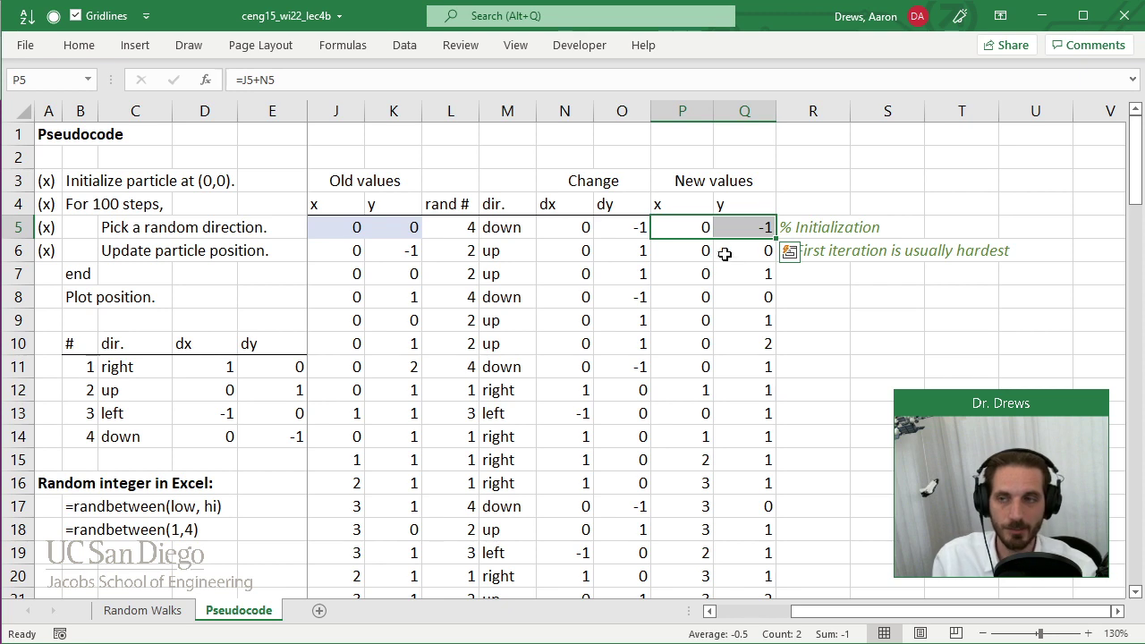
{"action": "left_click_drag", "start_coordinate": [325, 227], "coordinate": [381, 235]}
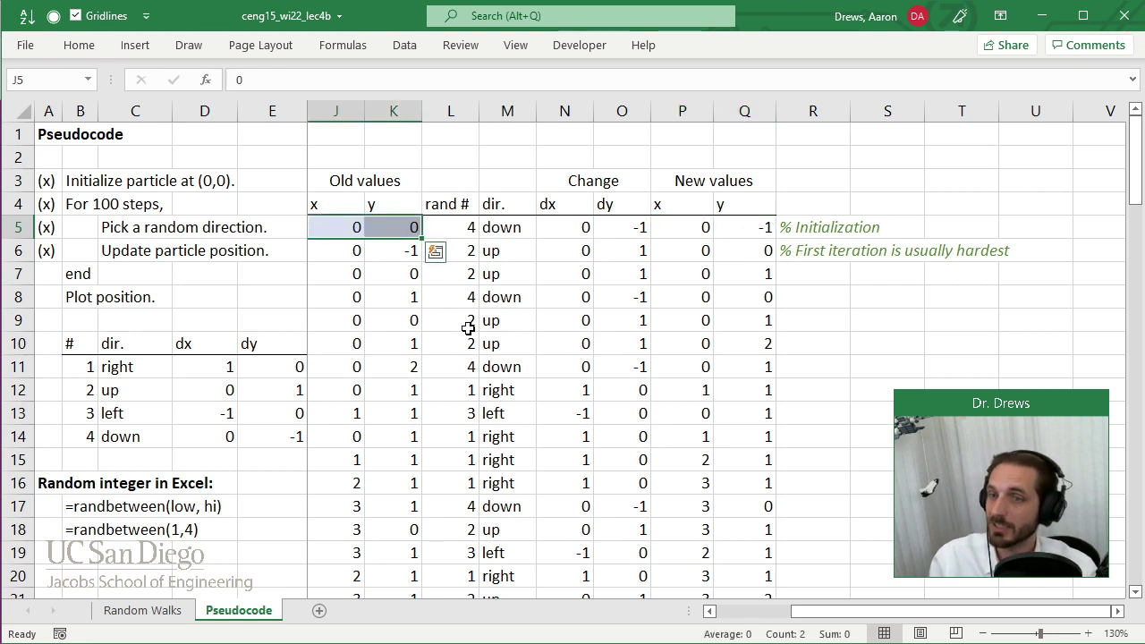
{"action": "scroll", "coordinate": [456, 324], "scroll_direction": "down", "scroll_amount": 7}
{"action": "scroll", "coordinate": [457, 329], "scroll_direction": "down", "scroll_amount": 20}
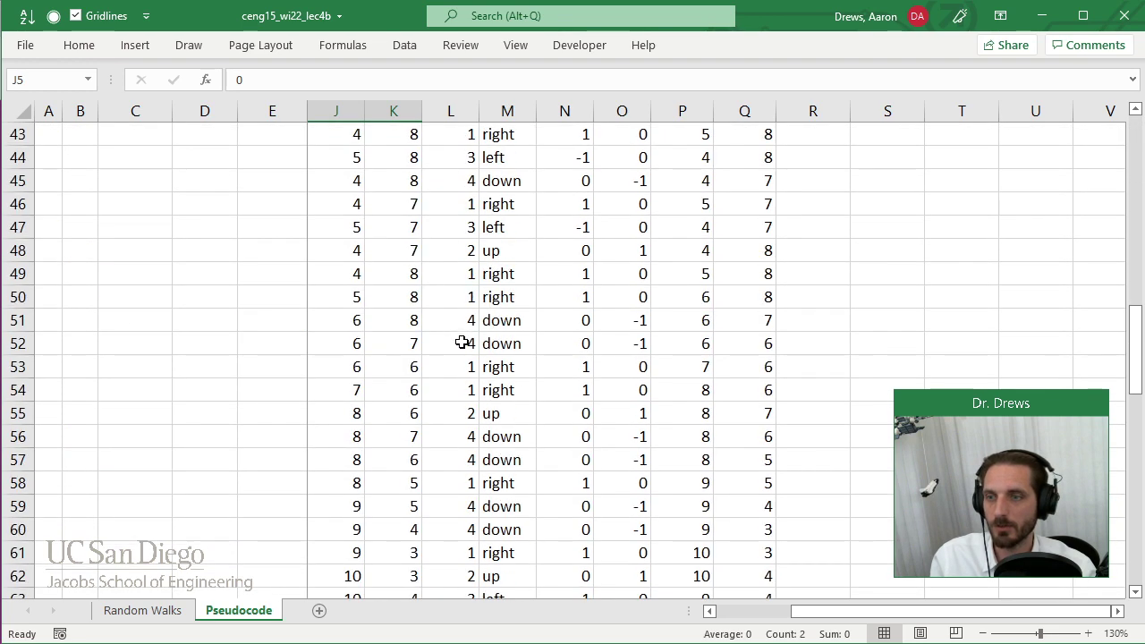
{"action": "scroll", "coordinate": [484, 373], "scroll_direction": "up", "scroll_amount": 7}
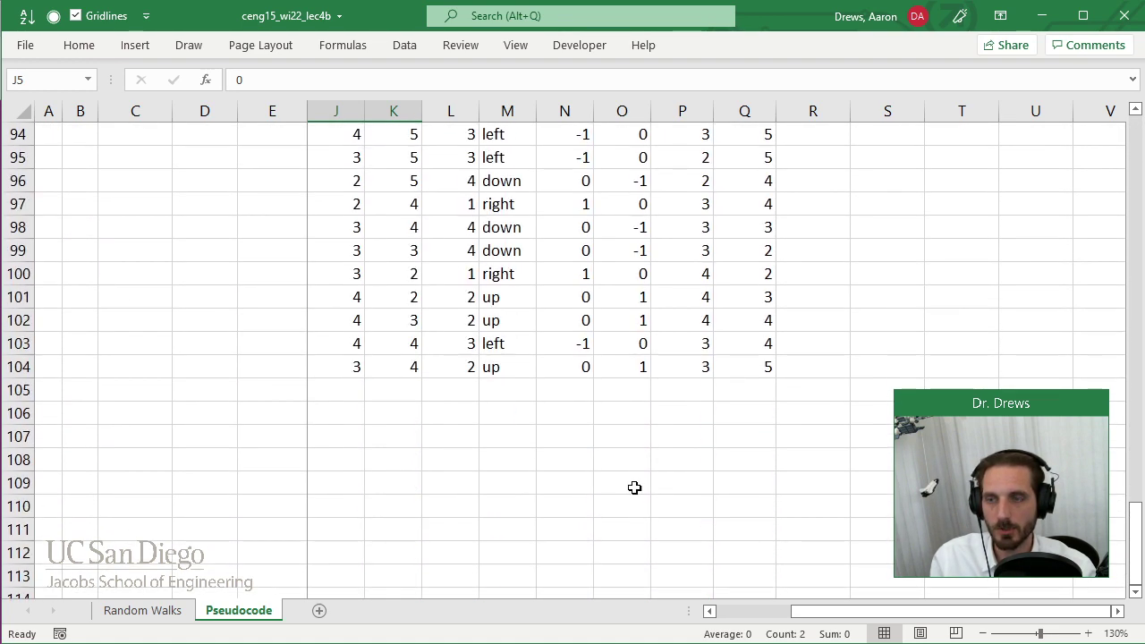
{"action": "left_click_drag", "start_coordinate": [877, 615], "coordinate": [818, 615]}
{"action": "left_click_drag", "start_coordinate": [504, 368], "coordinate": [547, 366]}
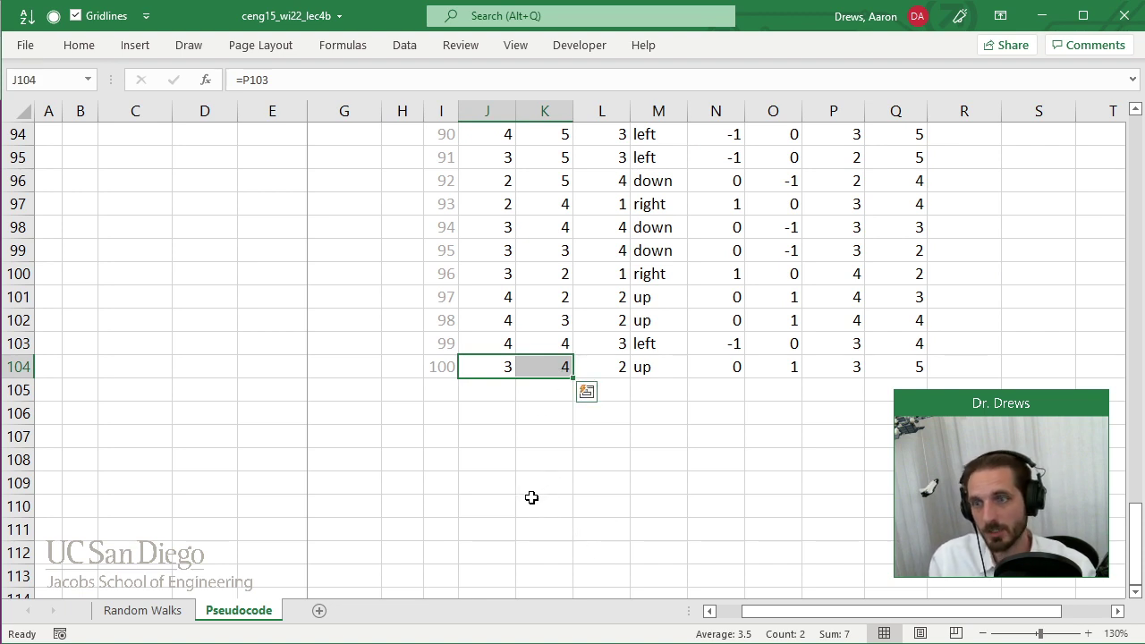
{"action": "left_click_drag", "start_coordinate": [857, 371], "coordinate": [908, 370]}
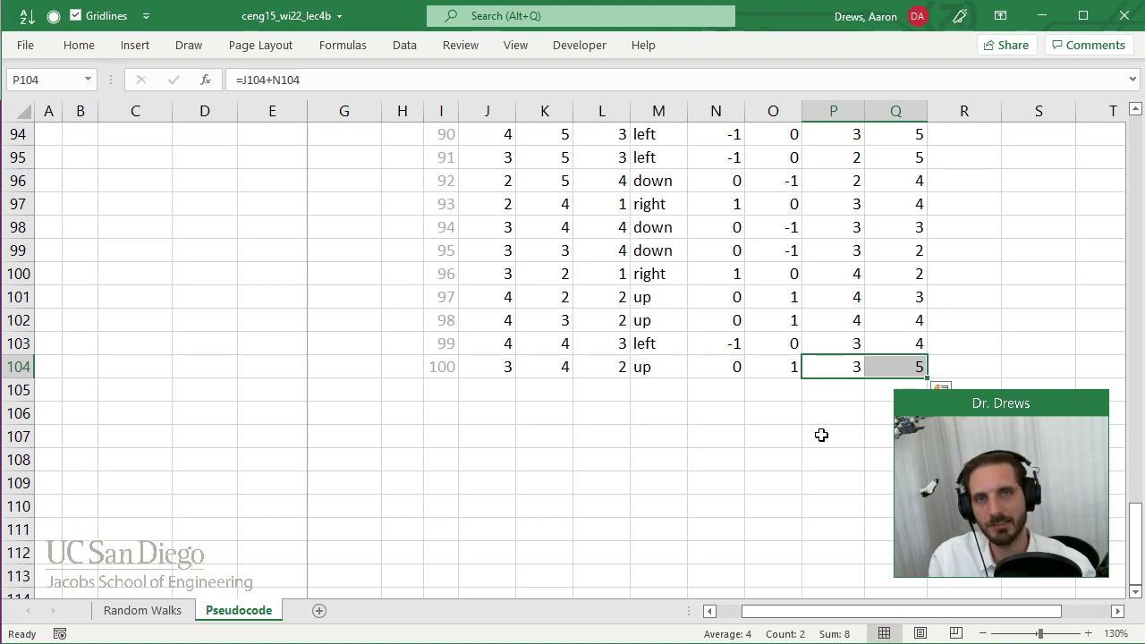
{"action": "scroll", "coordinate": [733, 448], "scroll_direction": "up", "scroll_amount": 20}
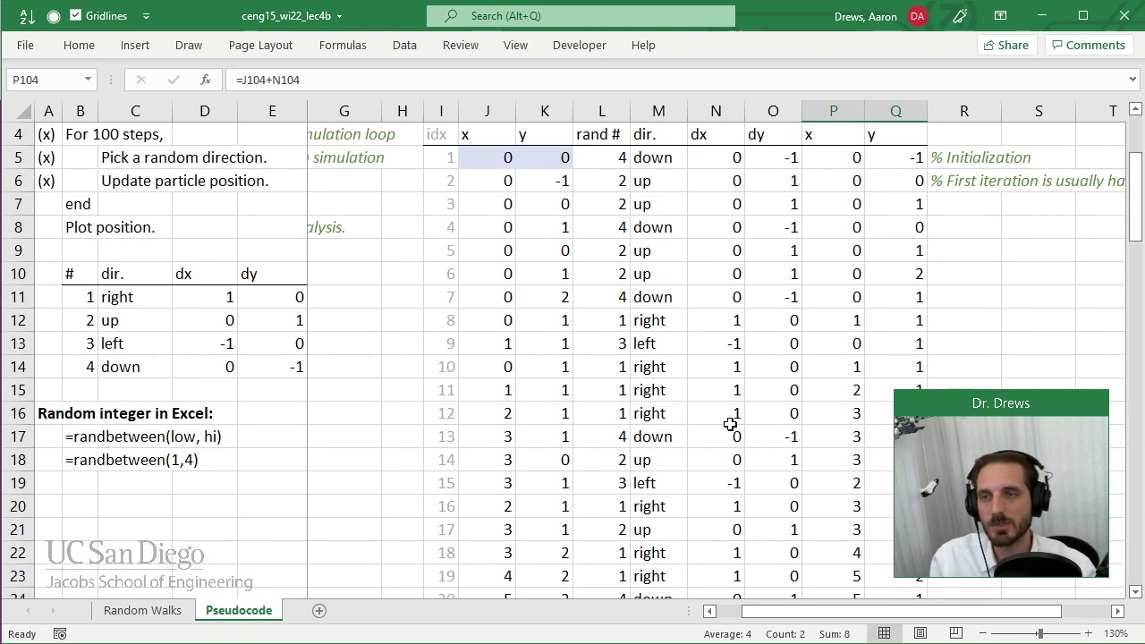
{"action": "left_click_drag", "start_coordinate": [501, 229], "coordinate": [555, 229]}
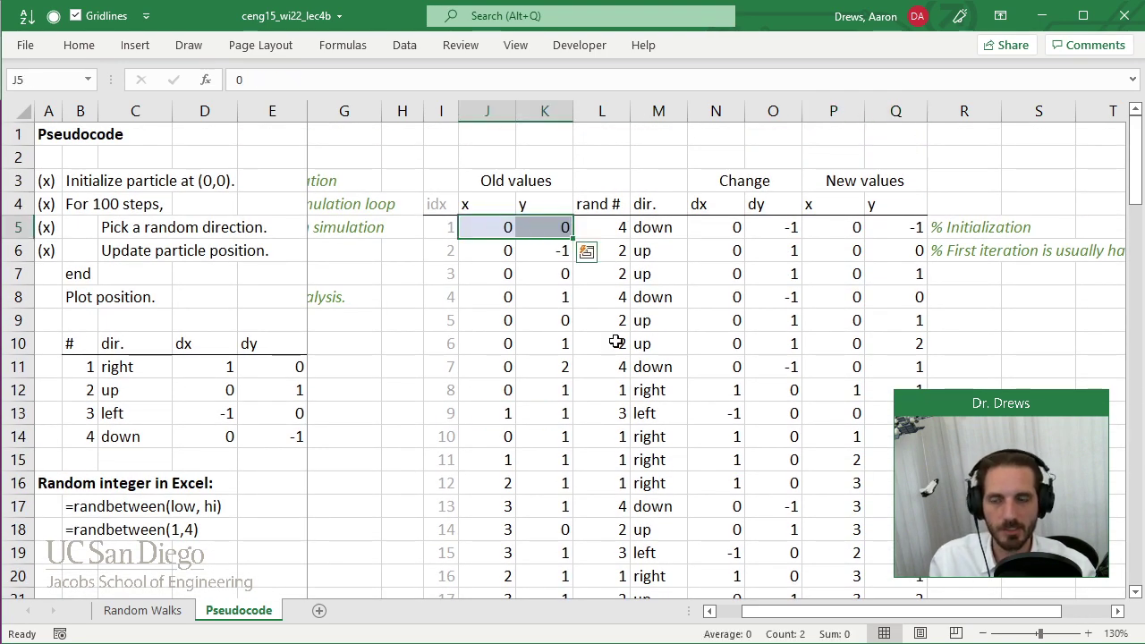
Step: Insert a scatter chart with straight lines from the old x and y values in J5:K104
{"action": "left_click_drag", "start_coordinate": [916, 612], "coordinate": [966, 624]}
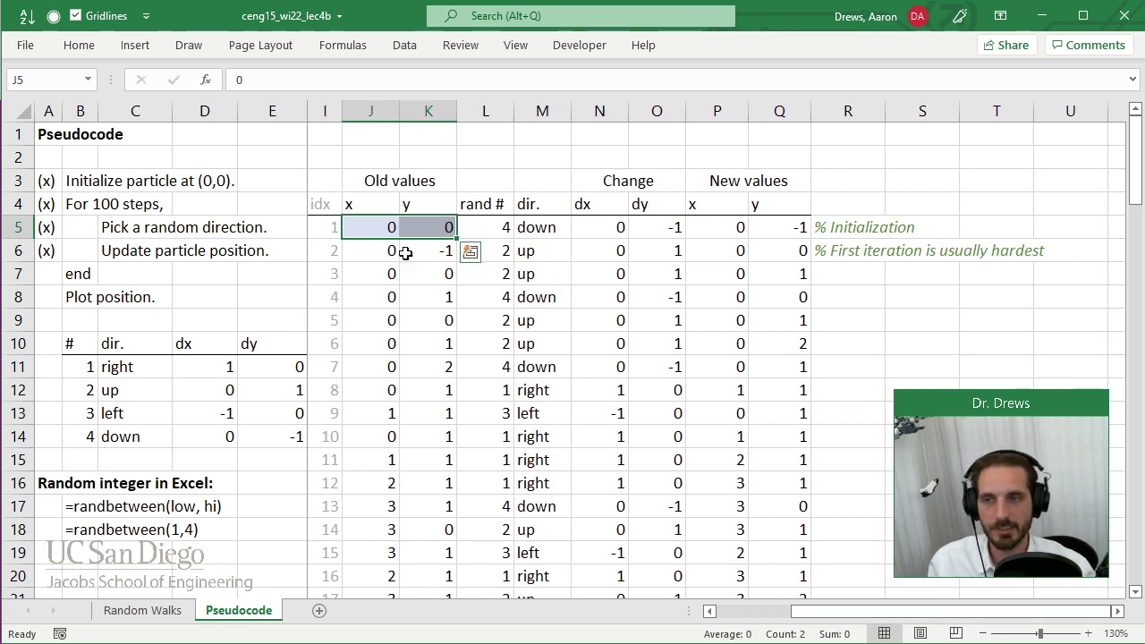
{"action": "left_click", "coordinate": [374, 251]}
{"action": "left_click_drag", "start_coordinate": [387, 227], "coordinate": [429, 228]}
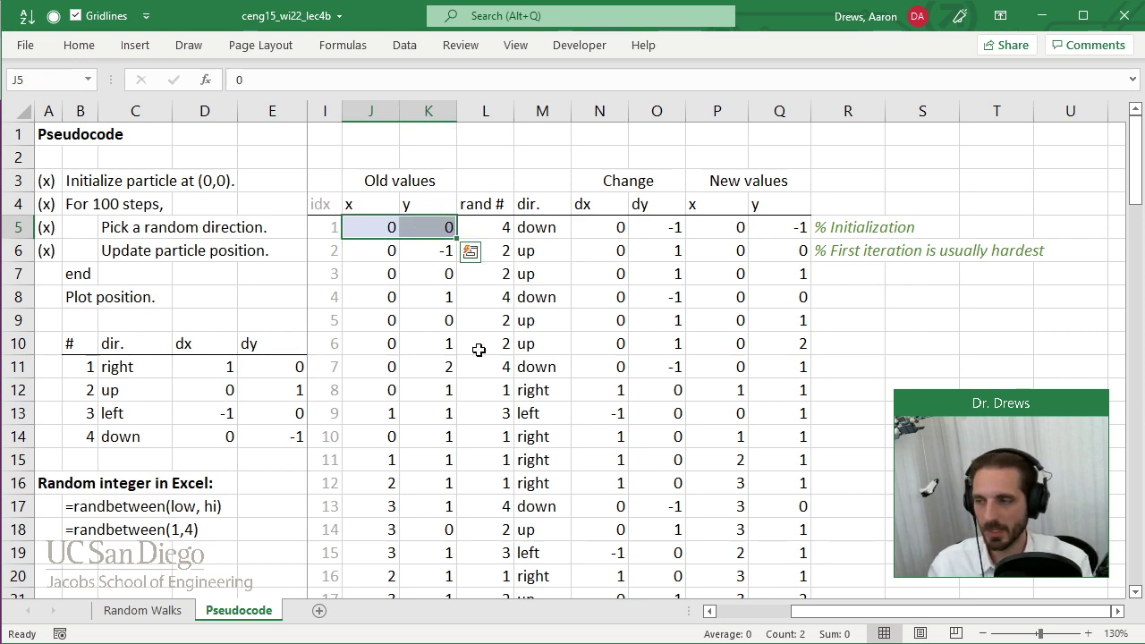
{"action": "key", "text": "ctrl+shift+Down"}
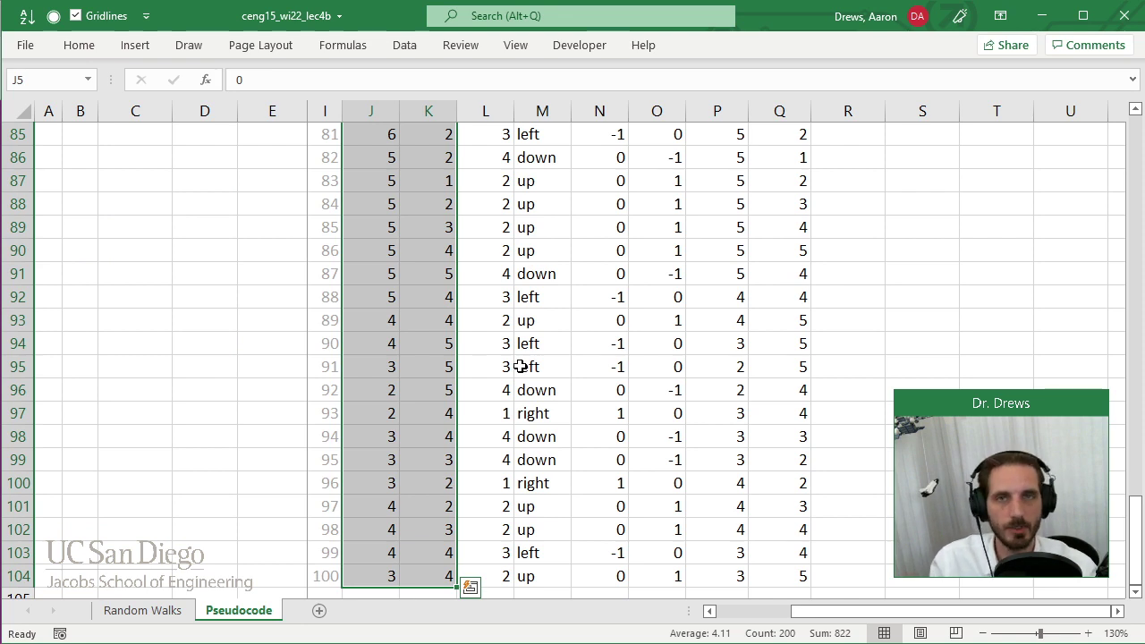
{"action": "left_click", "coordinate": [136, 45]}
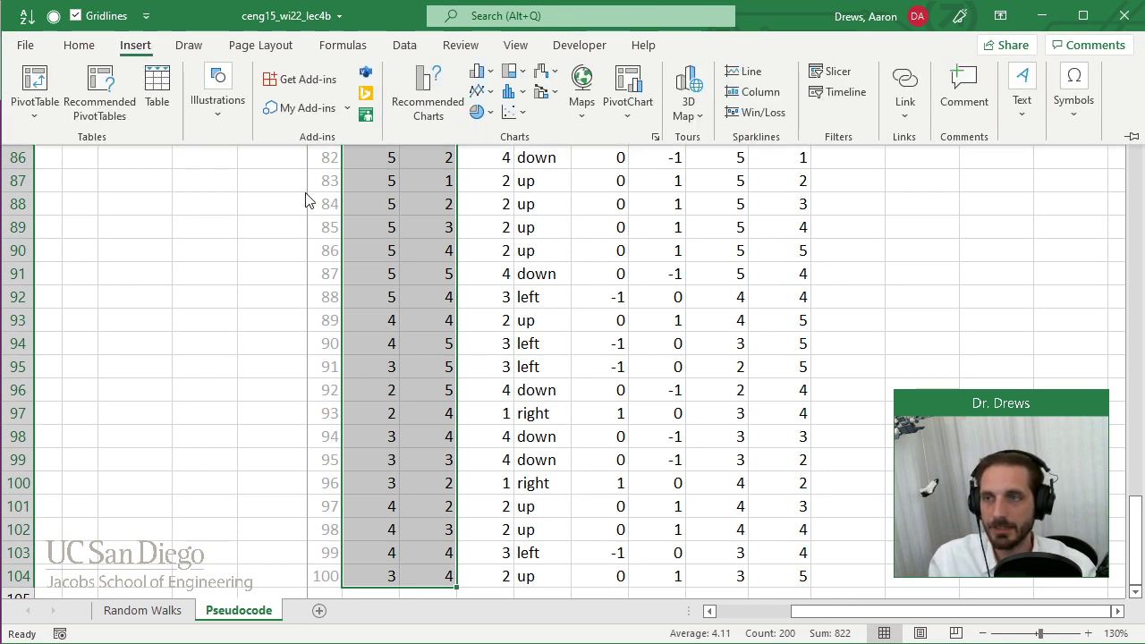
{"action": "left_click", "coordinate": [509, 112]}
{"action": "left_click", "coordinate": [576, 224]}
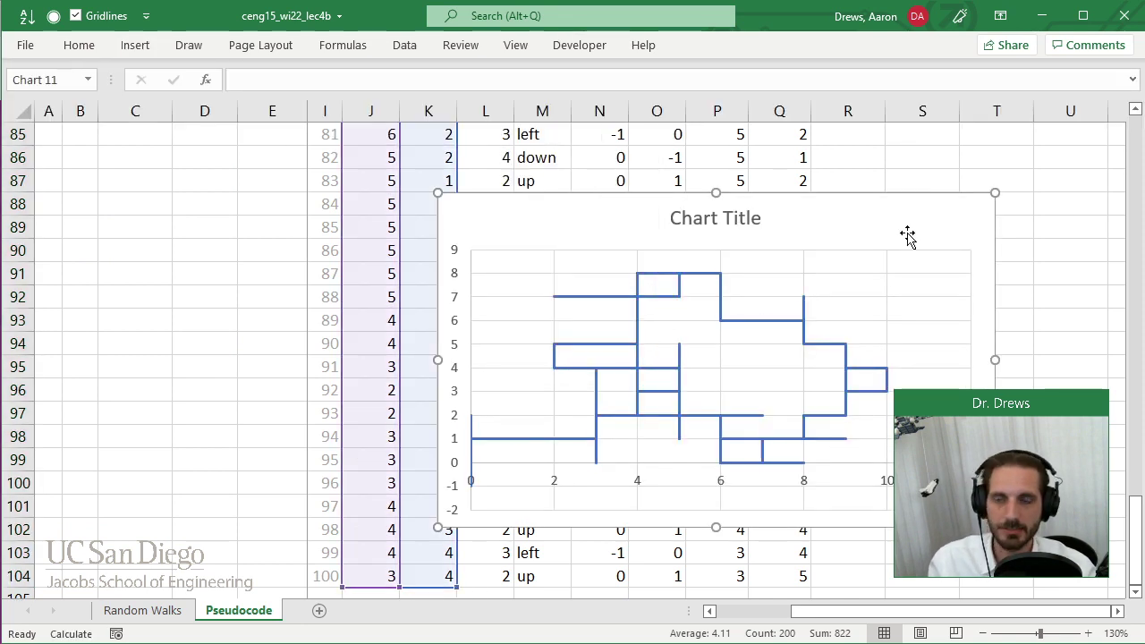
Step: Cut the chart and paste it at T8 near the start of the walk table, then nudge it slightly up
{"action": "key", "text": "Delete"}
{"action": "scroll", "coordinate": [984, 263], "scroll_direction": "up", "scroll_amount": 20}
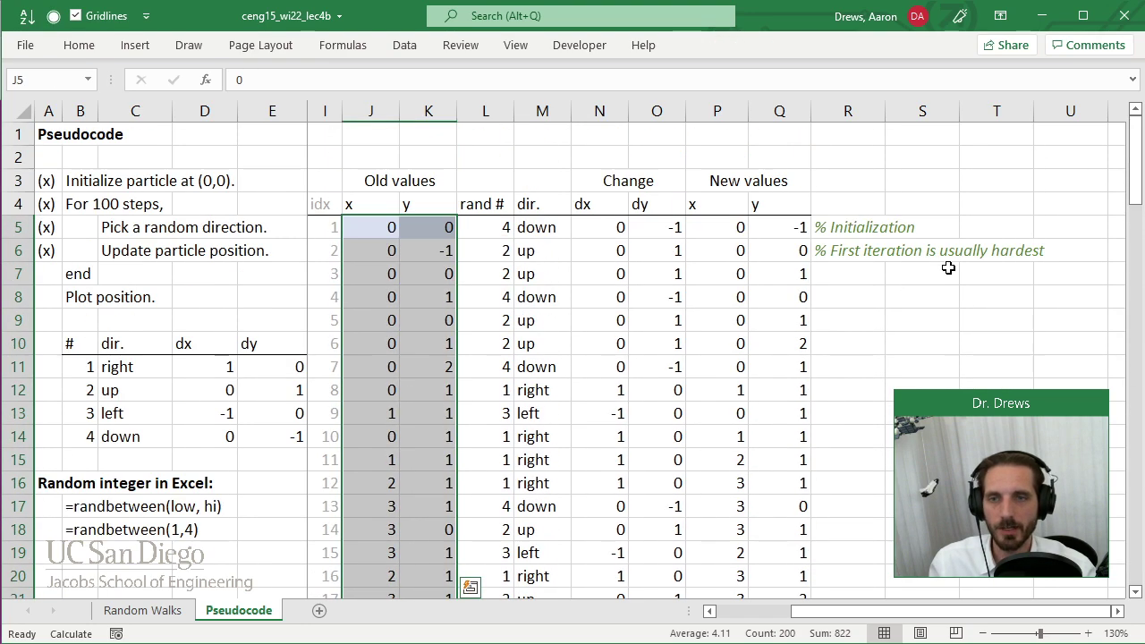
{"action": "left_click", "coordinate": [960, 297]}
{"action": "key", "text": "ctrl+v"}
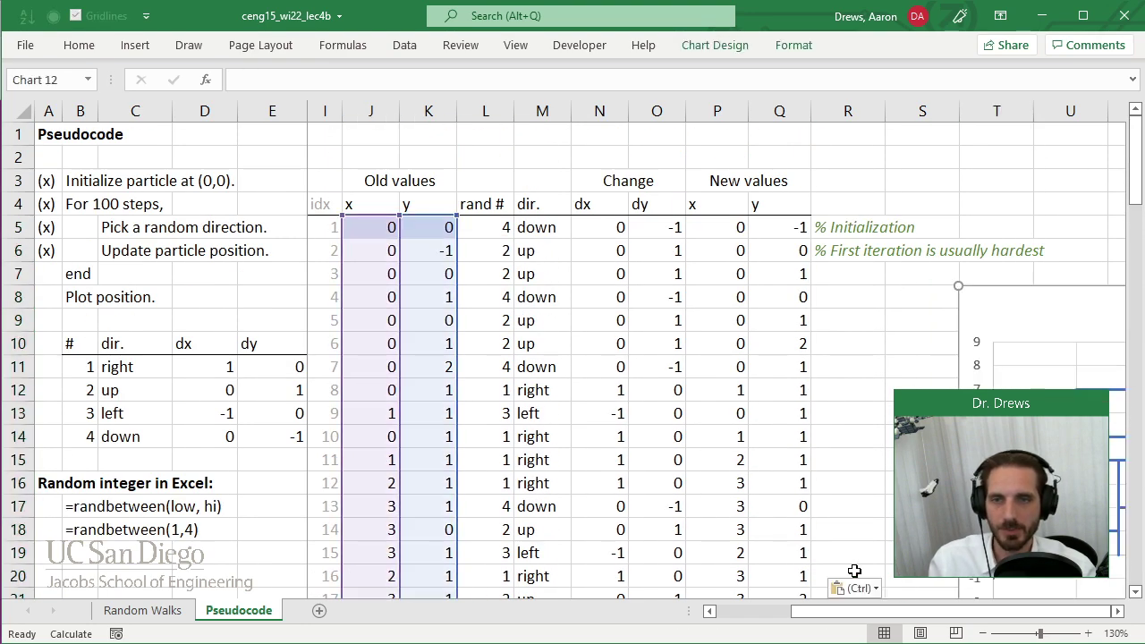
{"action": "left_click", "coordinate": [1117, 611]}
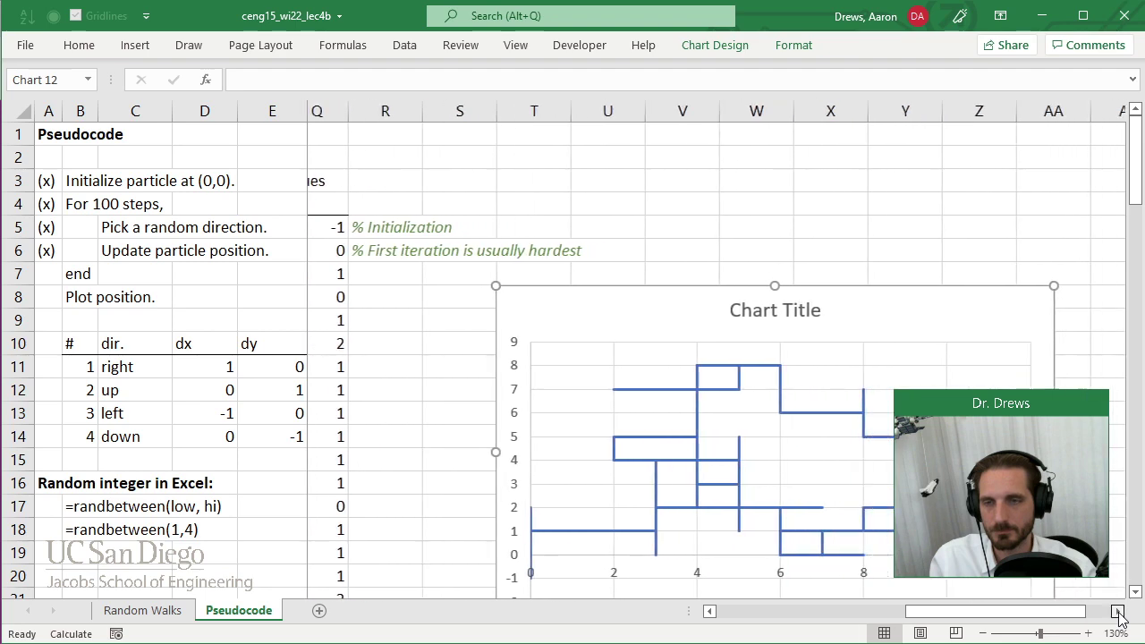
{"action": "scroll", "coordinate": [925, 379], "scroll_direction": "down", "scroll_amount": 1}
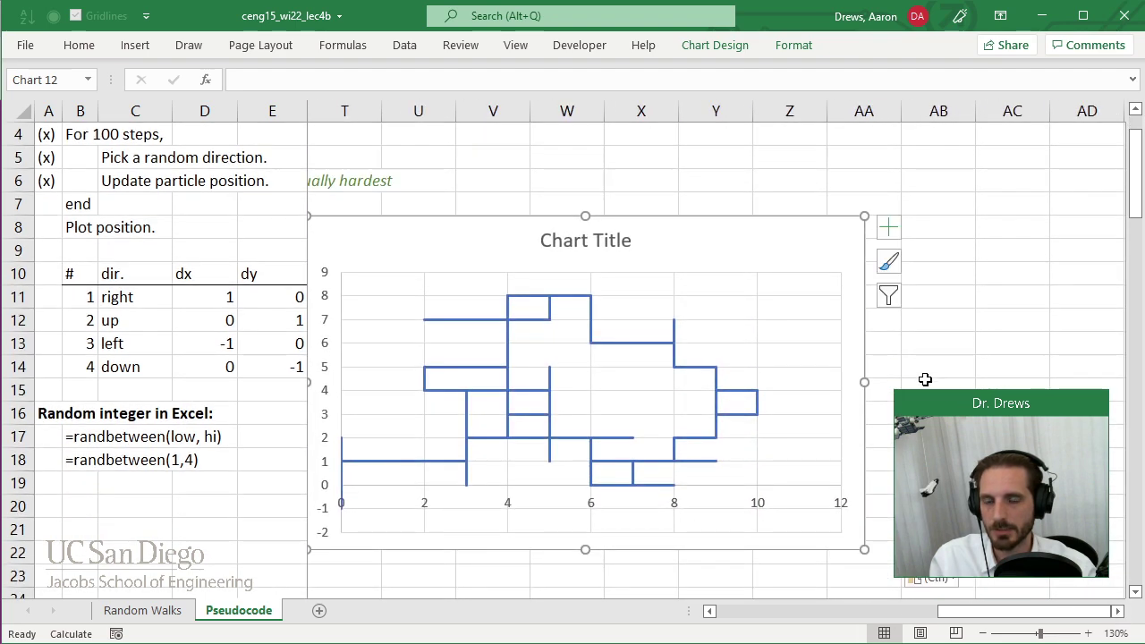
{"action": "left_click_drag", "start_coordinate": [690, 243], "coordinate": [698, 224]}
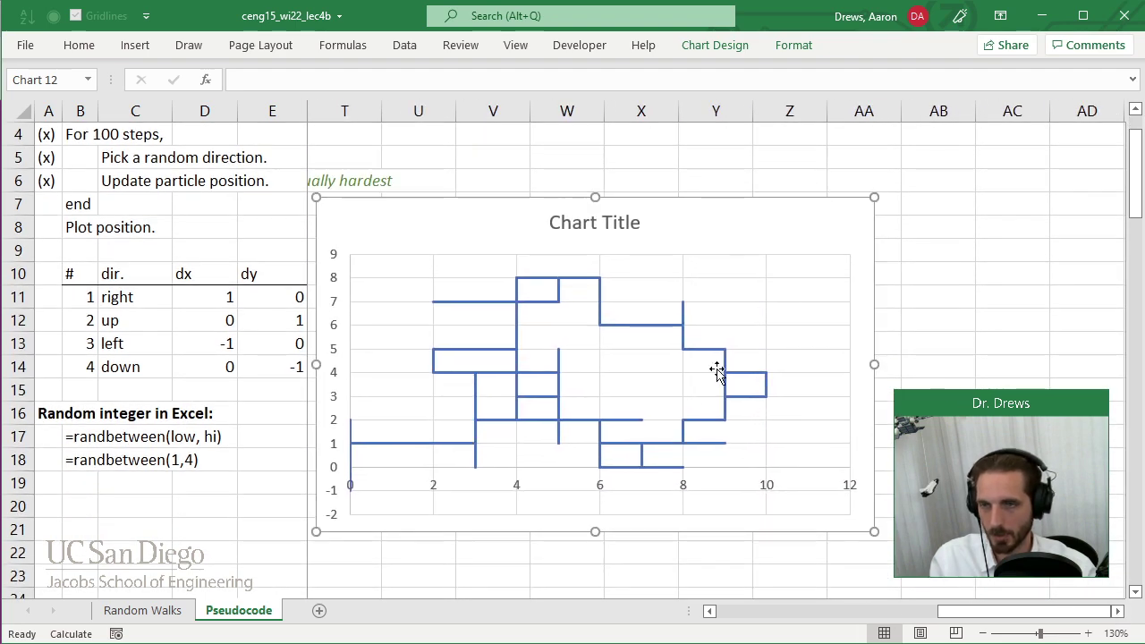
Step: Remove the chart title and narrow the chart to a roughly square shape
{"action": "mouse_move", "coordinate": [645, 454]}
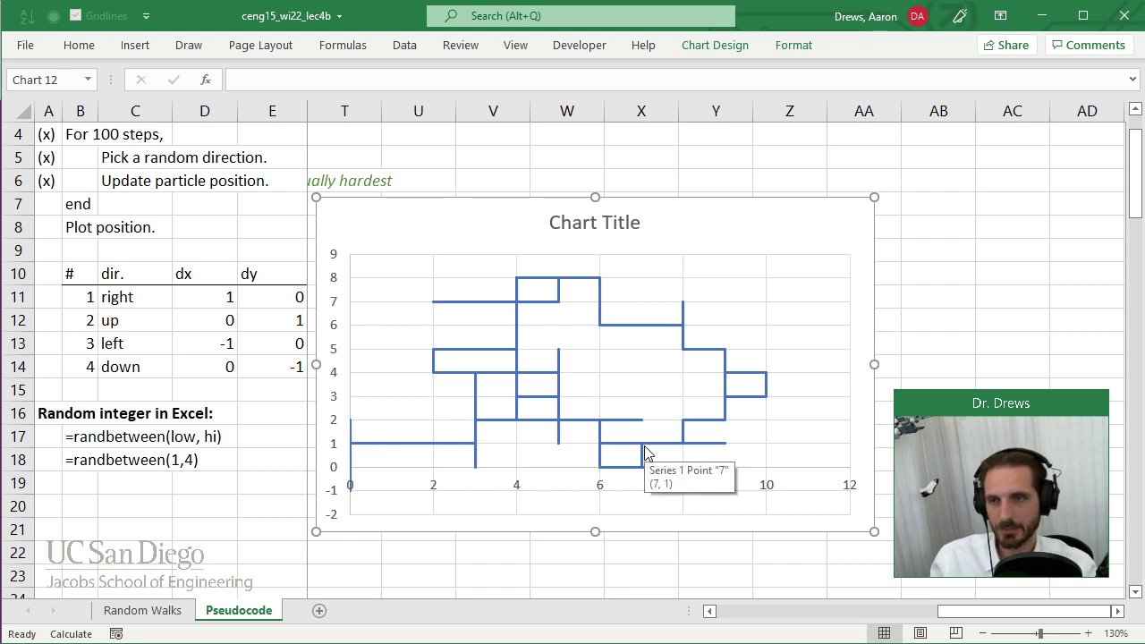
{"action": "left_click", "coordinate": [593, 224]}
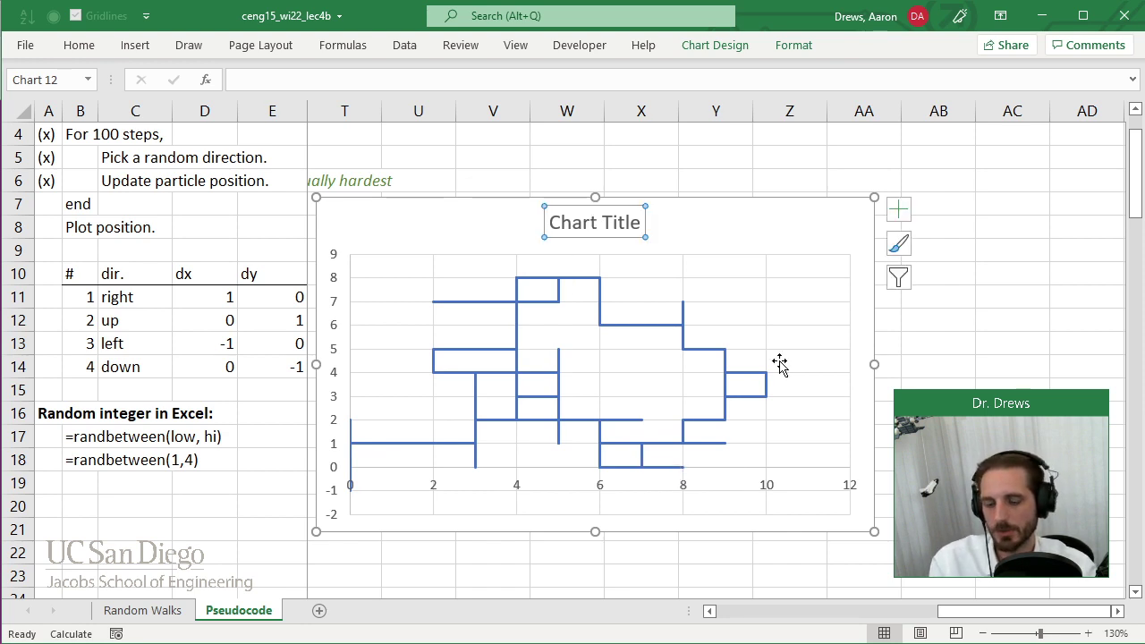
{"action": "key", "text": "Delete"}
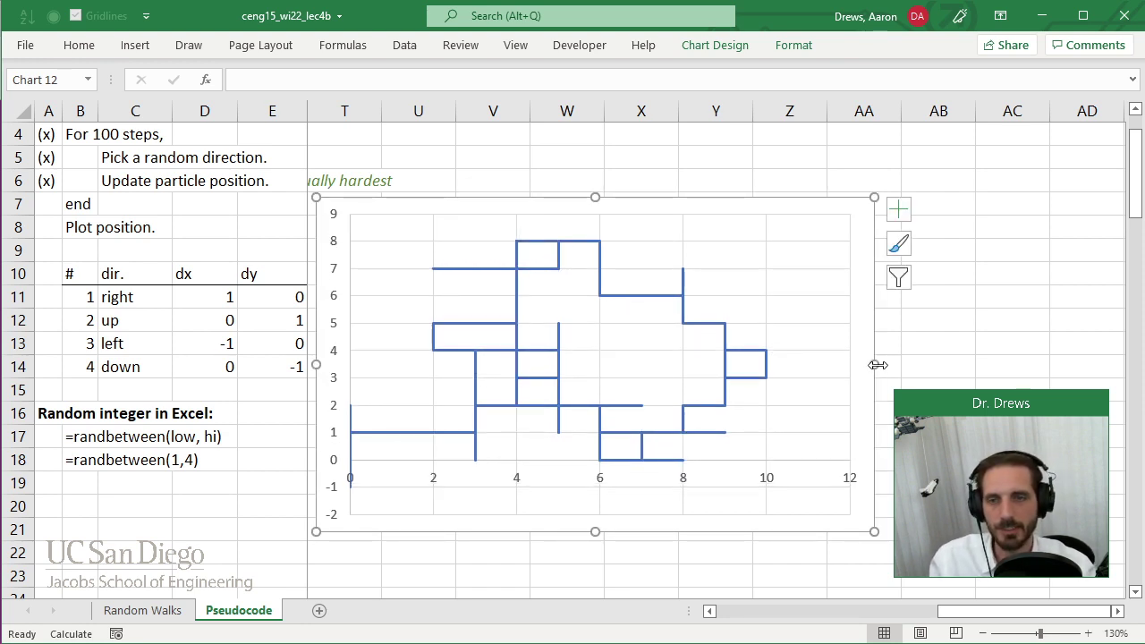
{"action": "left_click_drag", "start_coordinate": [874, 365], "coordinate": [685, 365]}
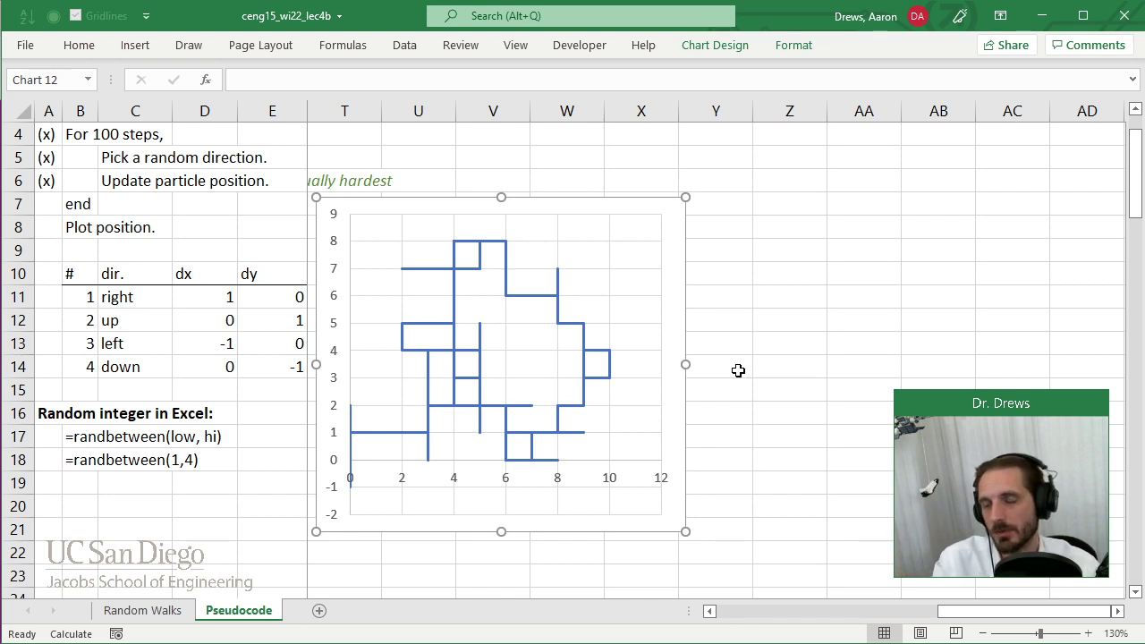
Step: Set the random walk line's outline color to black and shift the chart slightly sideways
{"action": "left_click", "coordinate": [479, 358]}
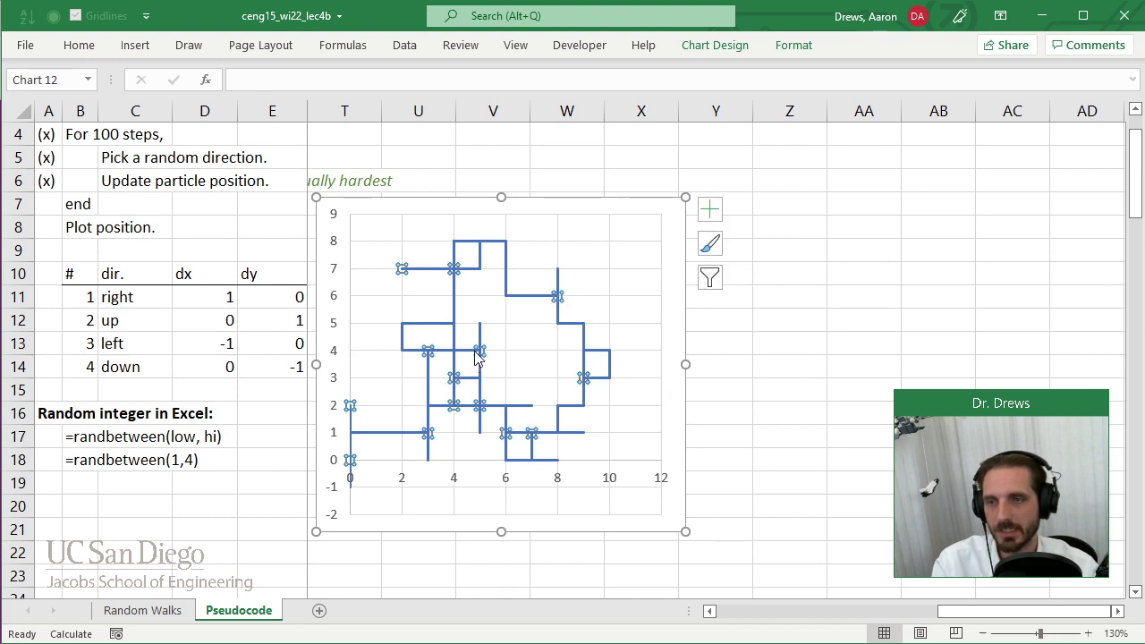
{"action": "left_click", "coordinate": [791, 47]}
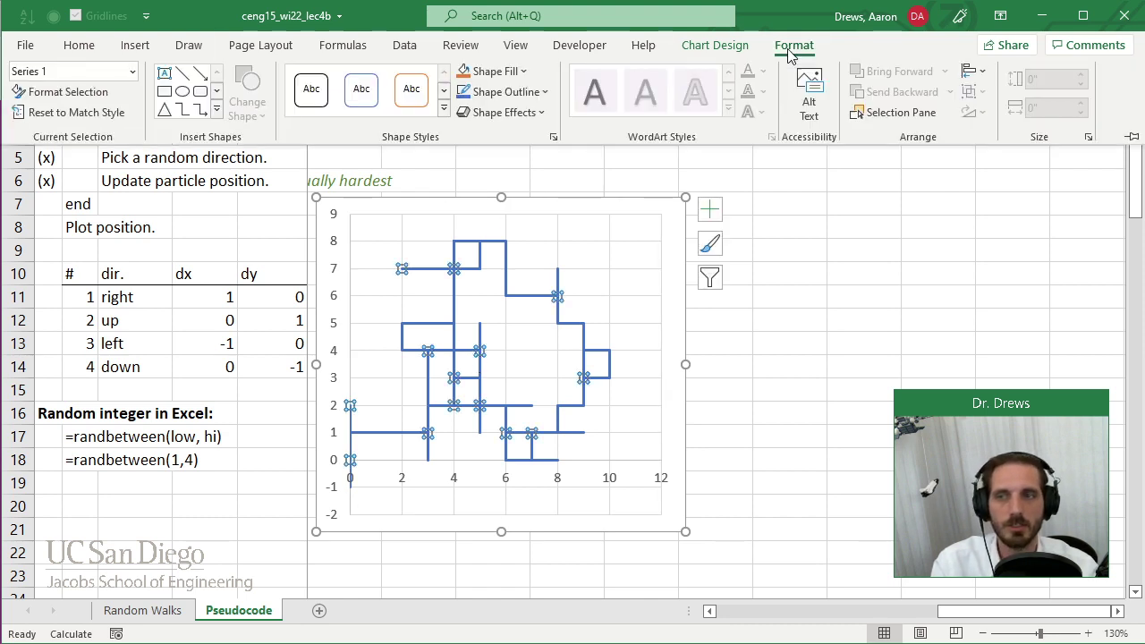
{"action": "left_click", "coordinate": [503, 91]}
{"action": "left_click", "coordinate": [473, 124]}
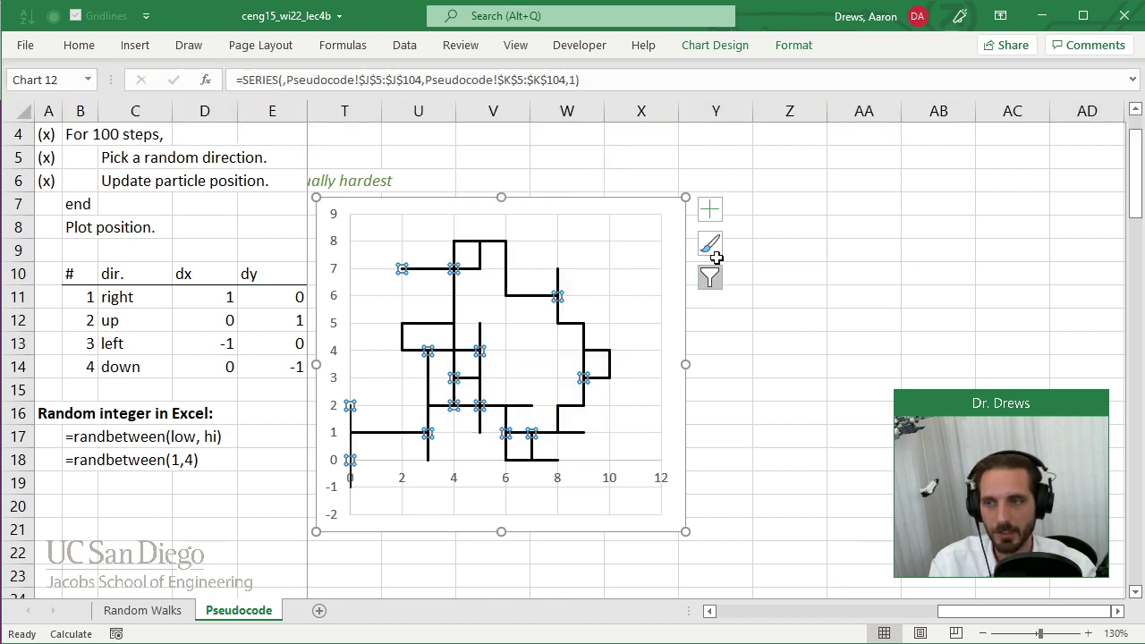
{"action": "left_click", "coordinate": [812, 180]}
{"action": "left_click_drag", "start_coordinate": [675, 218], "coordinate": [686, 217]}
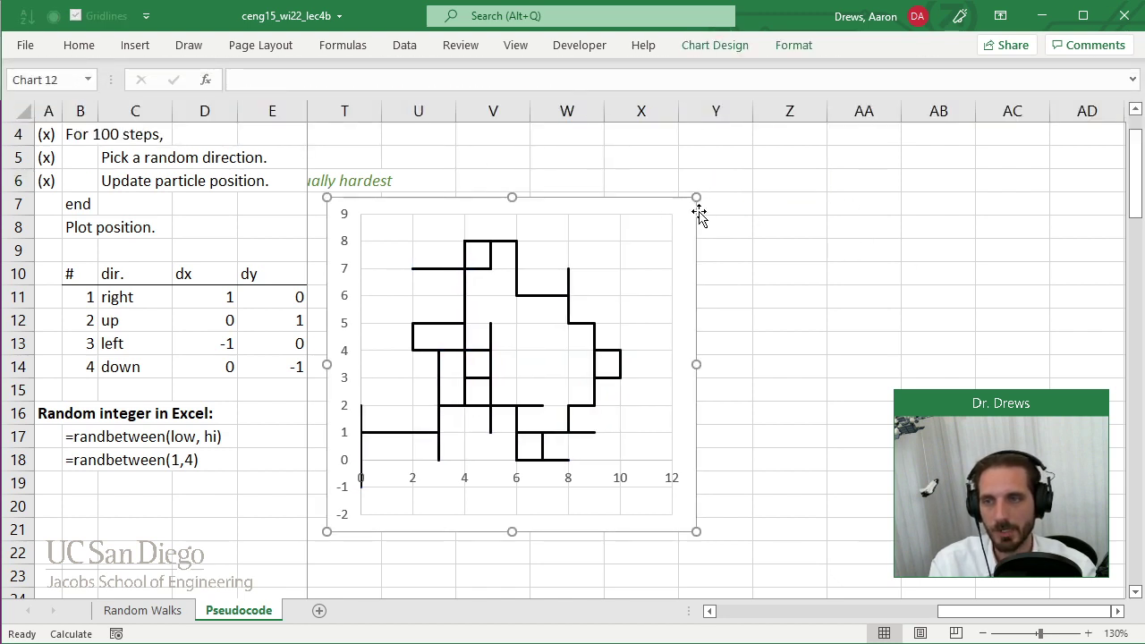
Step: Enter 9, 1 and 2 in turn in Z5 to recalculate the sheet and redraw the random walk
{"action": "left_click", "coordinate": [811, 165]}
{"action": "type", "text": "9"}
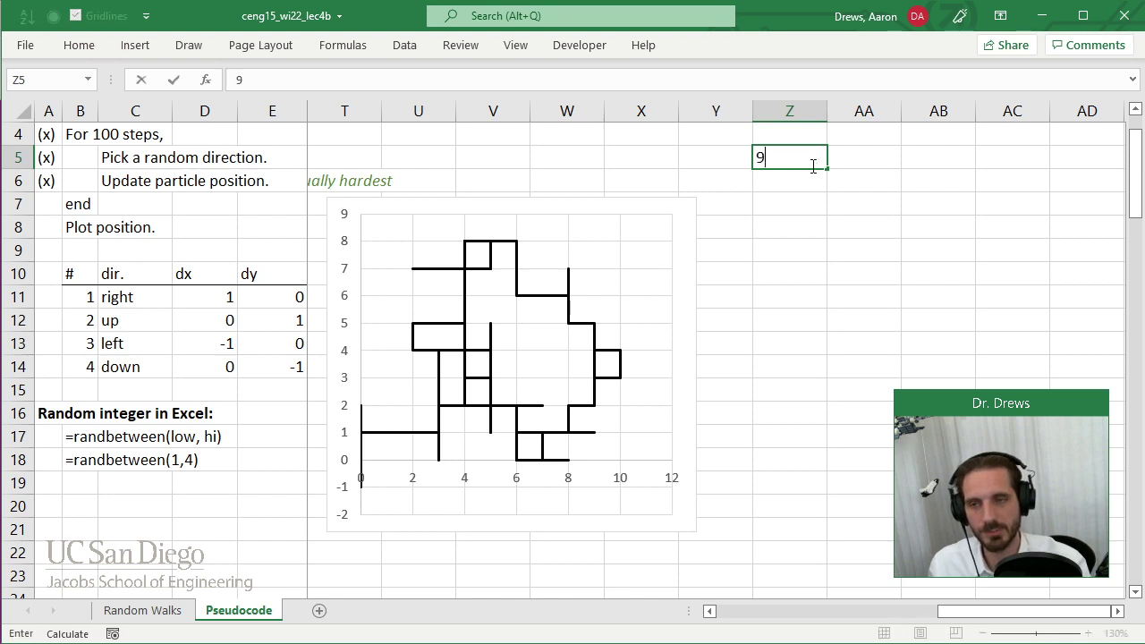
{"action": "key", "text": "Return"}
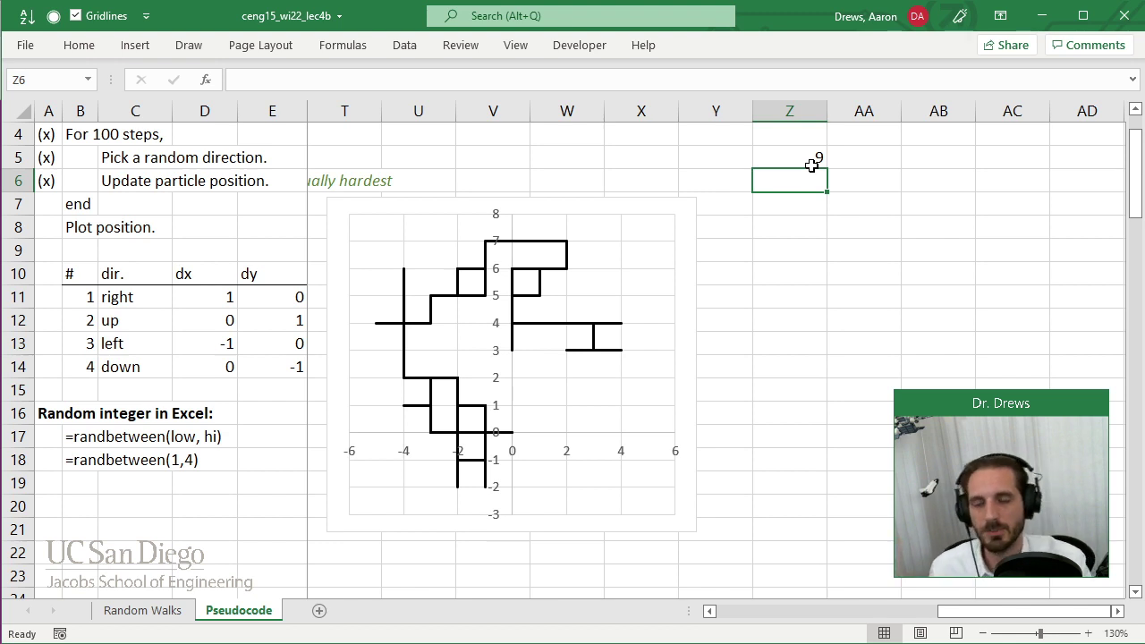
{"action": "left_click", "coordinate": [811, 165]}
{"action": "type", "text": "1"}
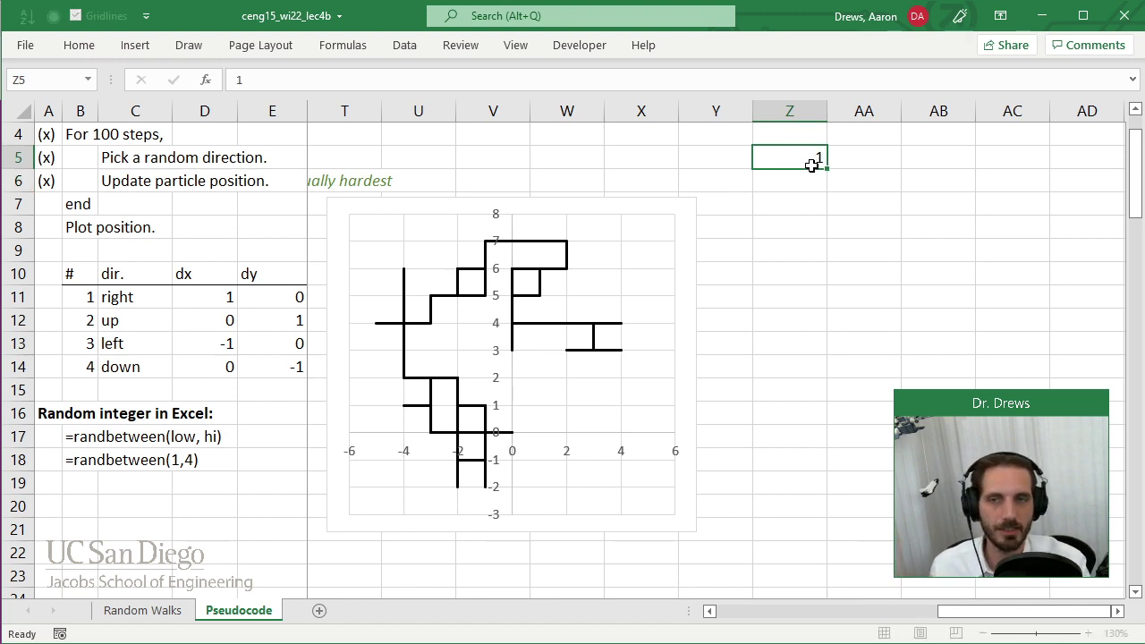
{"action": "key", "text": "Return"}
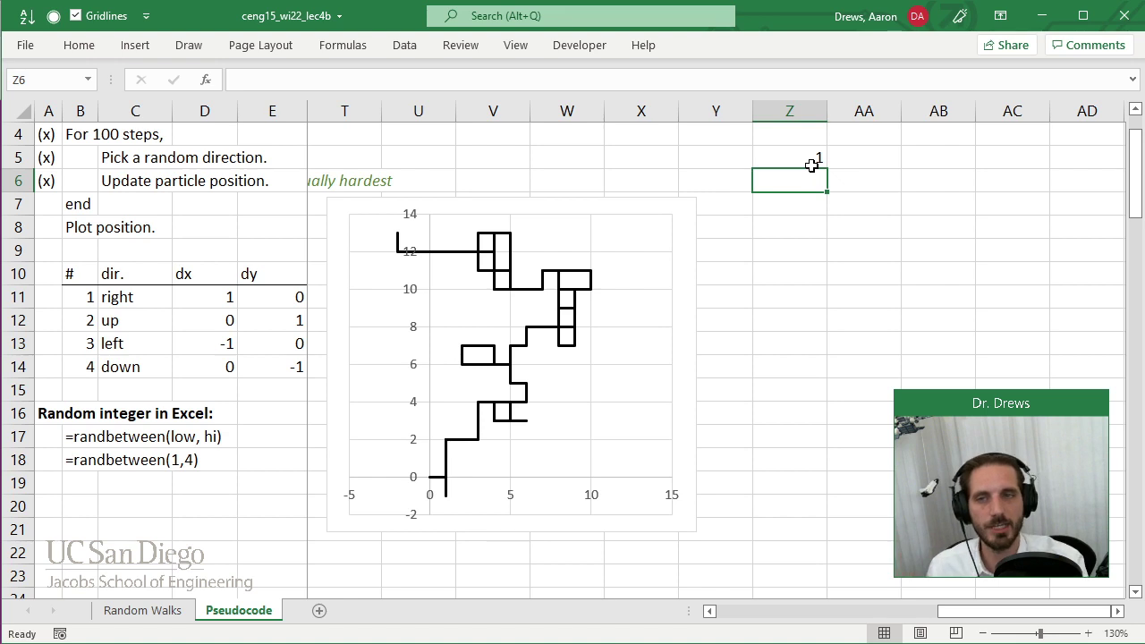
{"action": "left_click", "coordinate": [811, 166]}
{"action": "type", "text": "2"}
{"action": "key", "text": "Return"}
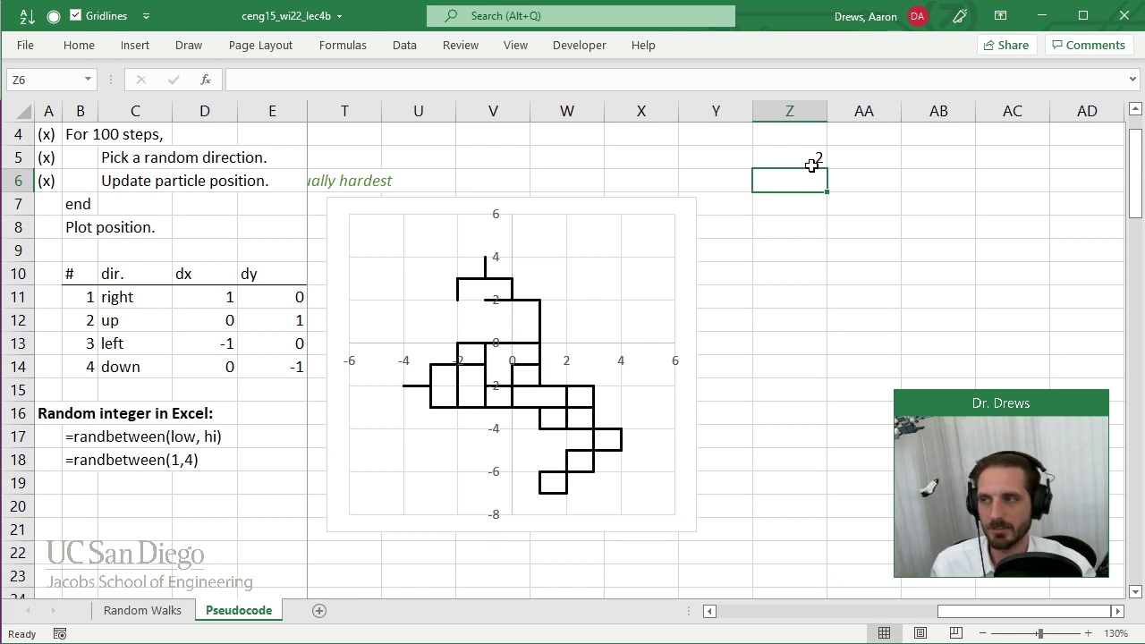
Step: Switch to the ceng15_wi22_lec3_demo workbook, try its spinner on the random walk plot, and return to ceng15_wi22_lec4b
{"action": "key", "text": "alt+Tab"}
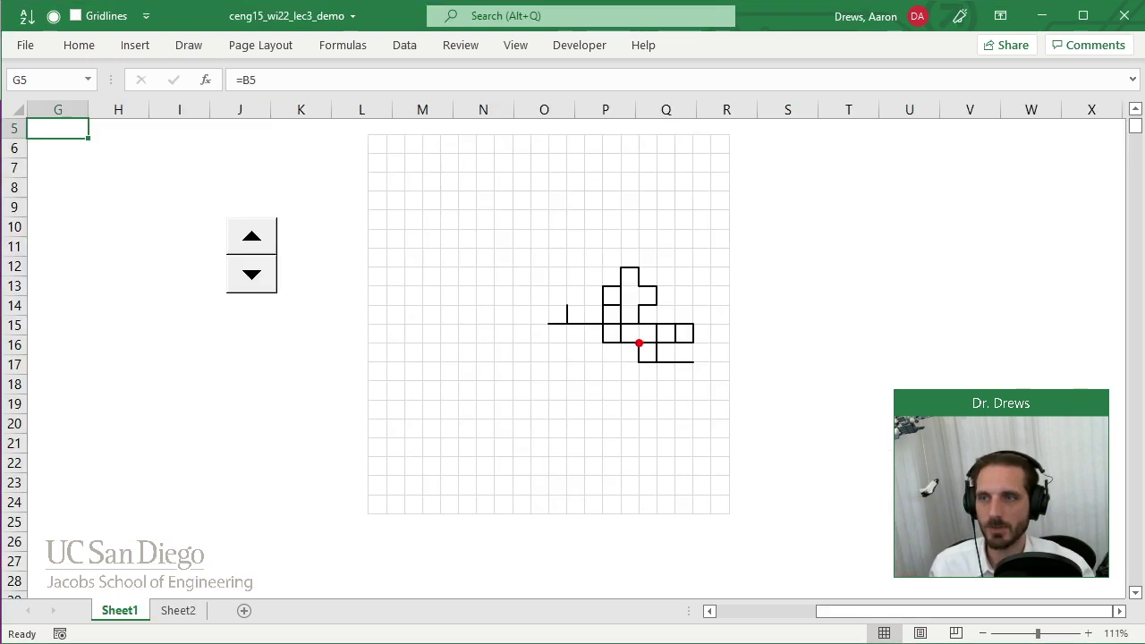
{"action": "left_click", "coordinate": [252, 250]}
{"action": "left_click", "coordinate": [253, 270]}
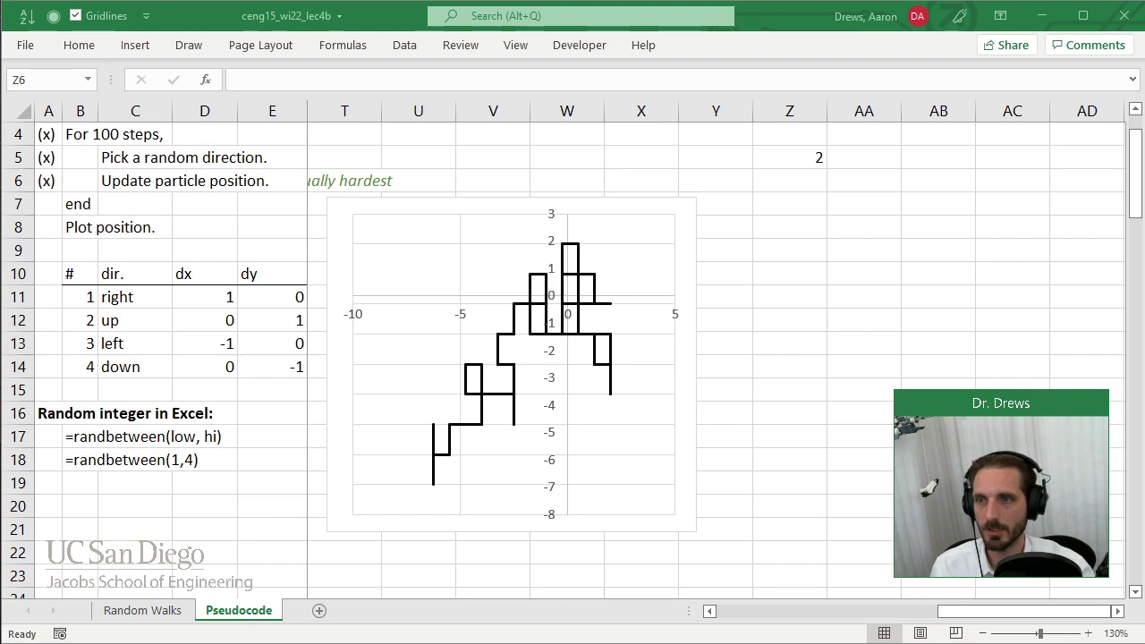
{"action": "left_click", "coordinate": [580, 157]}
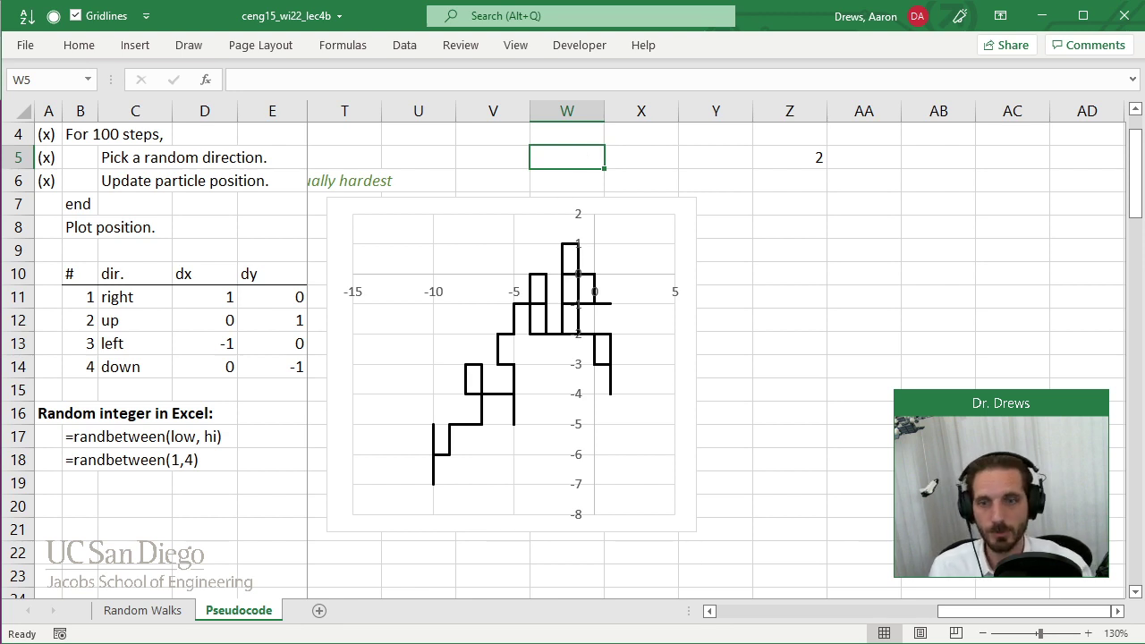
Step: Examine the dx and dy change cells in row 5 and the ranges referenced by the INDEX formula in N5
{"action": "left_click_drag", "start_coordinate": [965, 612], "coordinate": [830, 616]}
{"action": "scroll", "coordinate": [558, 391], "scroll_direction": "up", "scroll_amount": 1}
{"action": "left_click_drag", "start_coordinate": [488, 228], "coordinate": [560, 227]}
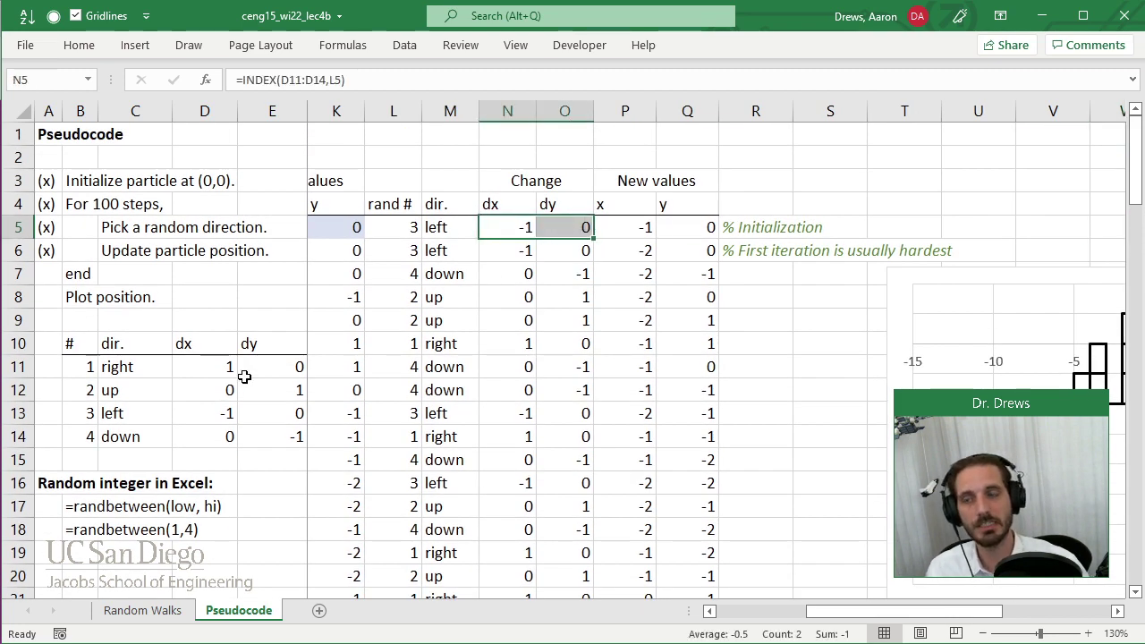
{"action": "key", "text": "F2"}
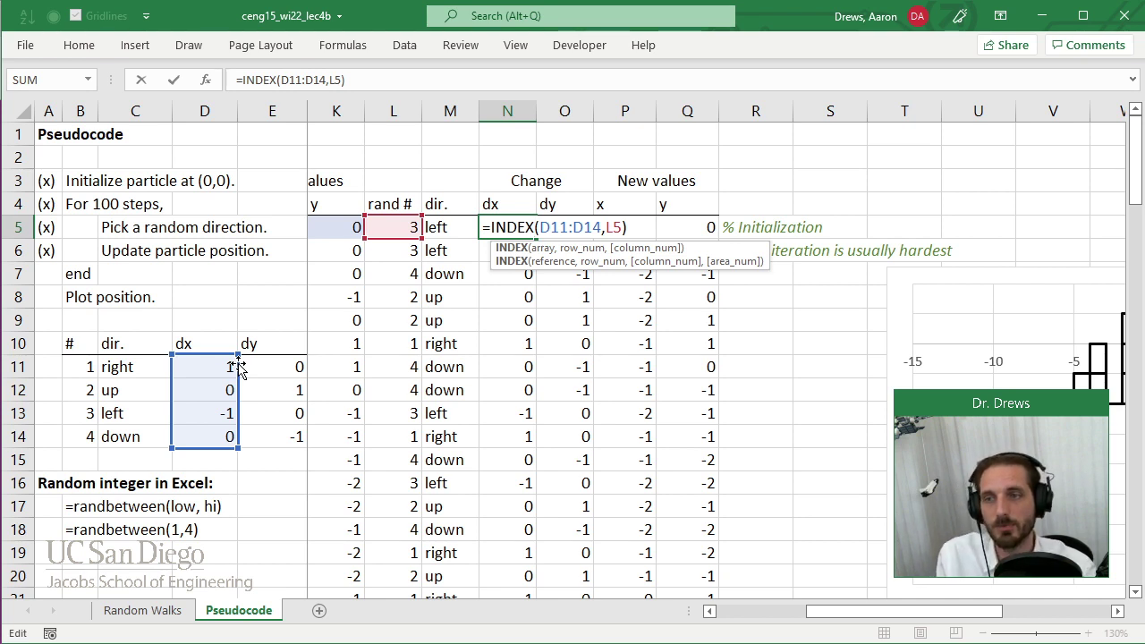
{"action": "key", "text": "ctrl+Return"}
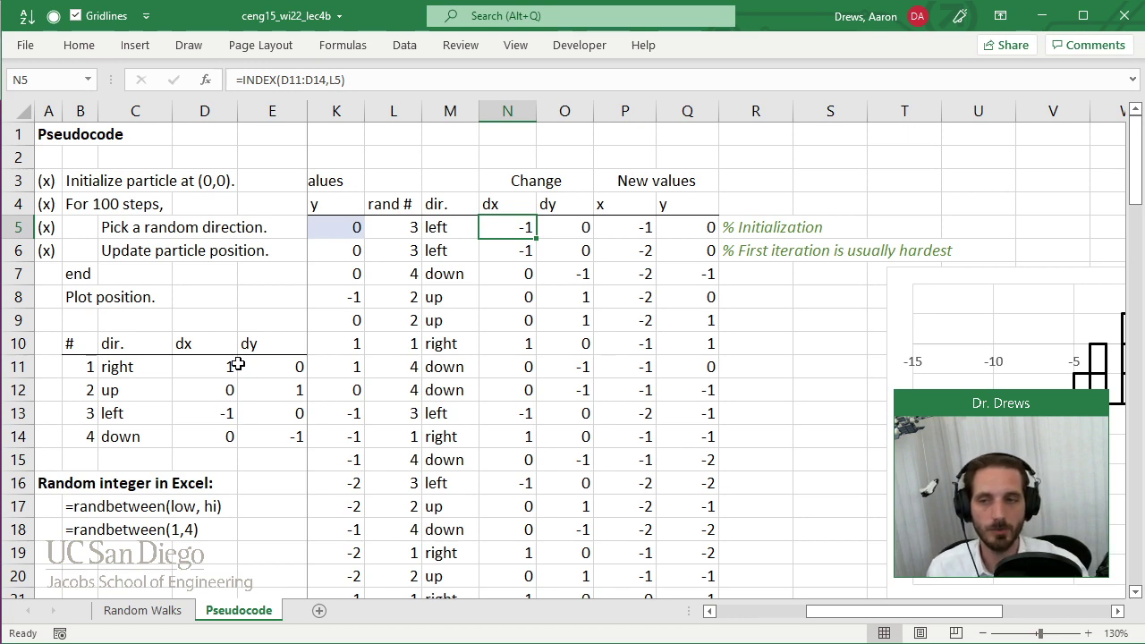